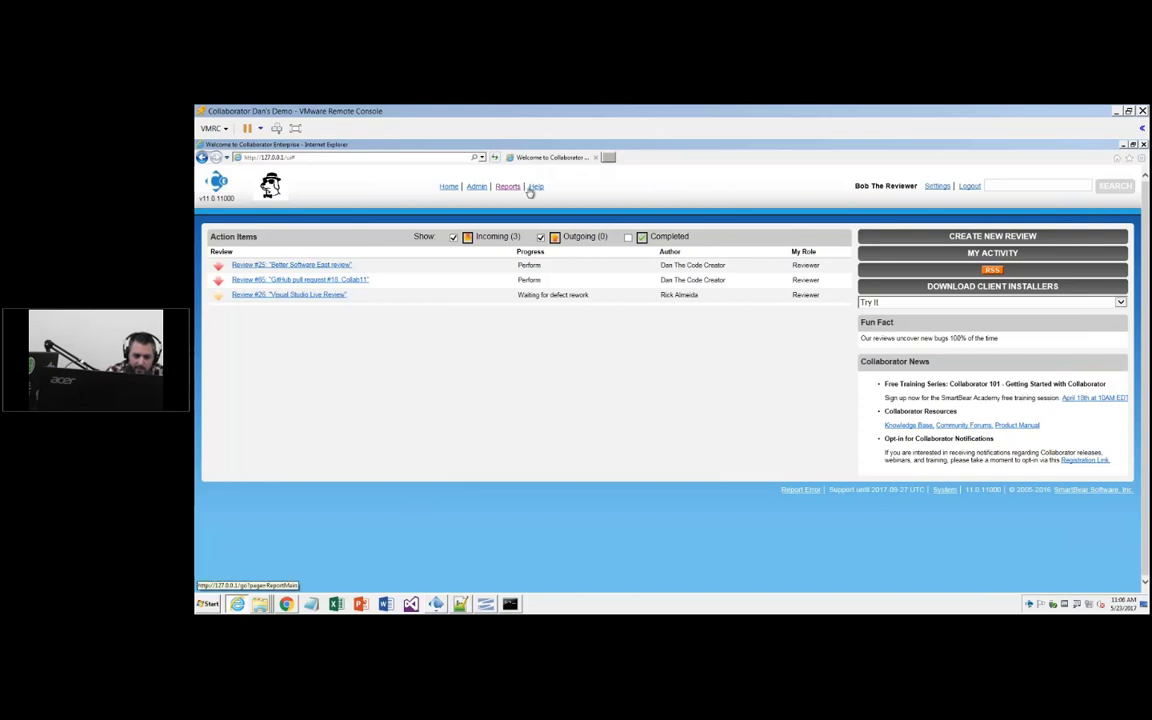
Step: Open the Collaborator manual with the remote console in full screen and view the Git Integration topic under Version Control Integration
{"action": "left_click", "coordinate": [536, 187]}
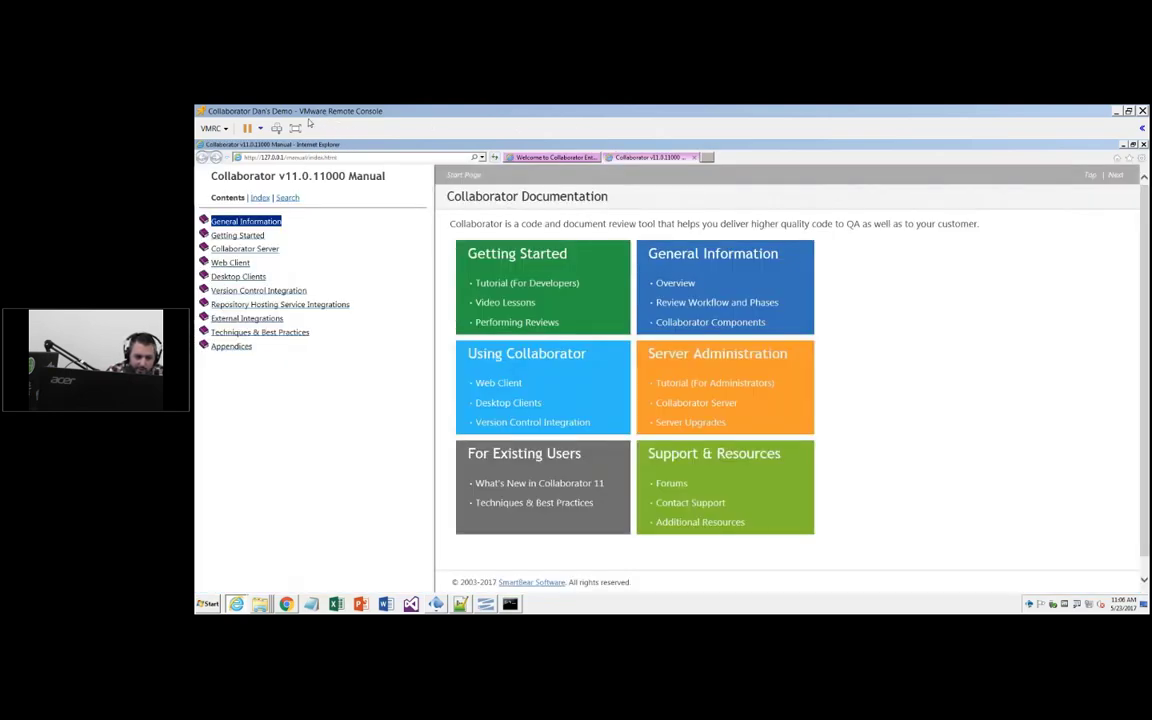
{"action": "left_click", "coordinate": [299, 129]}
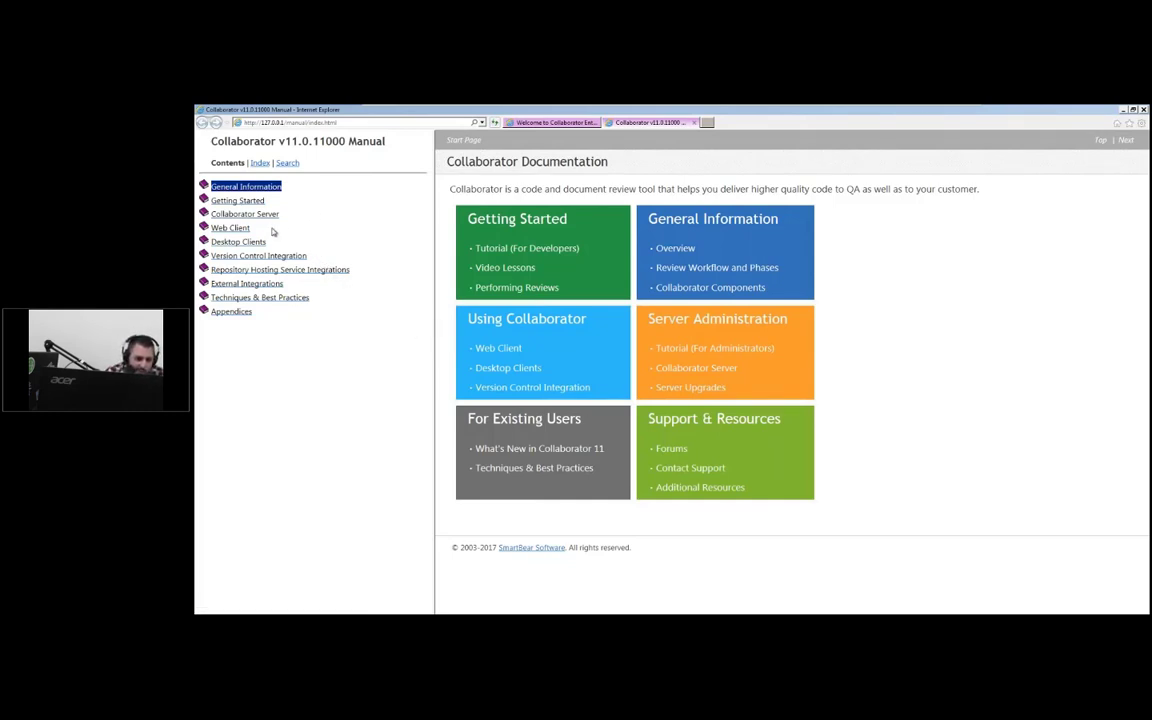
{"action": "left_click", "coordinate": [257, 256]}
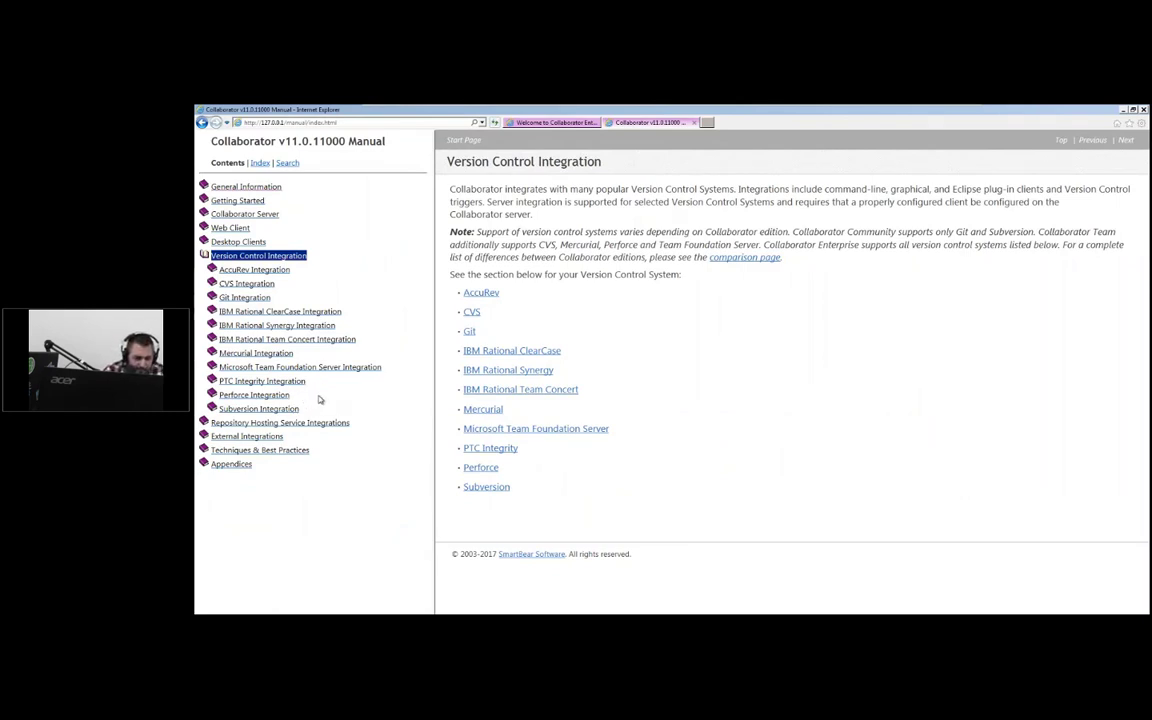
{"action": "left_click", "coordinate": [258, 298]}
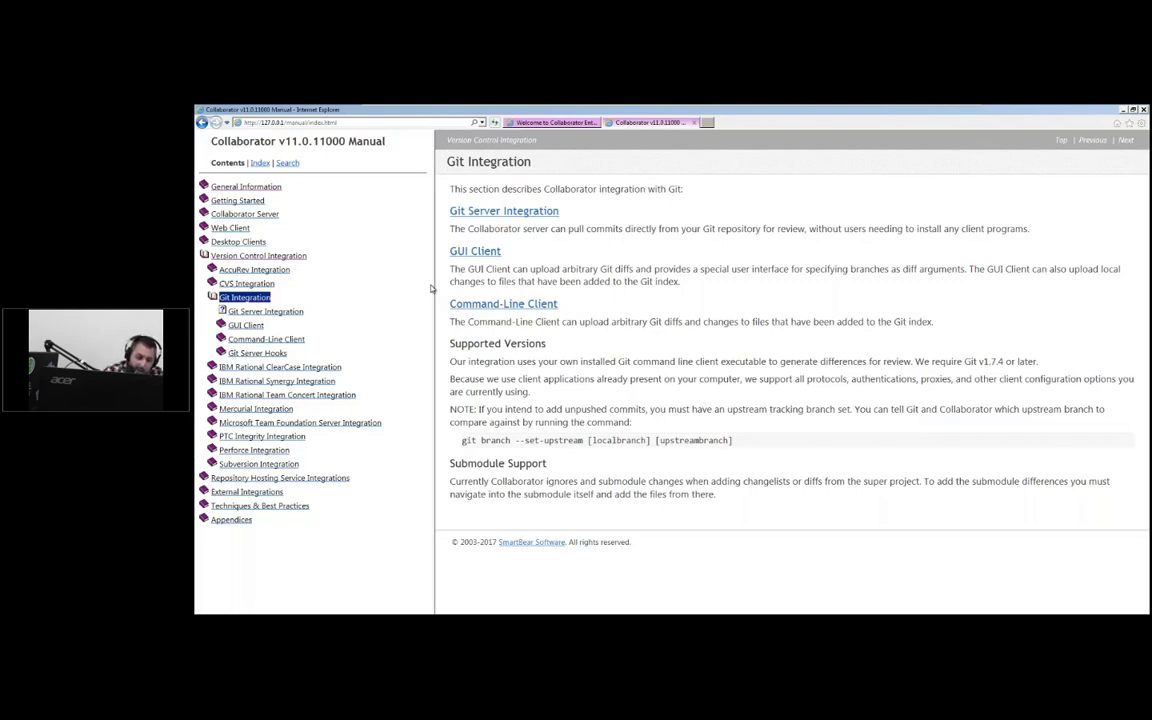
Step: Switch to the Collaborator Enterprise Client and move its window further to the right
{"action": "left_click", "coordinate": [452, 608]}
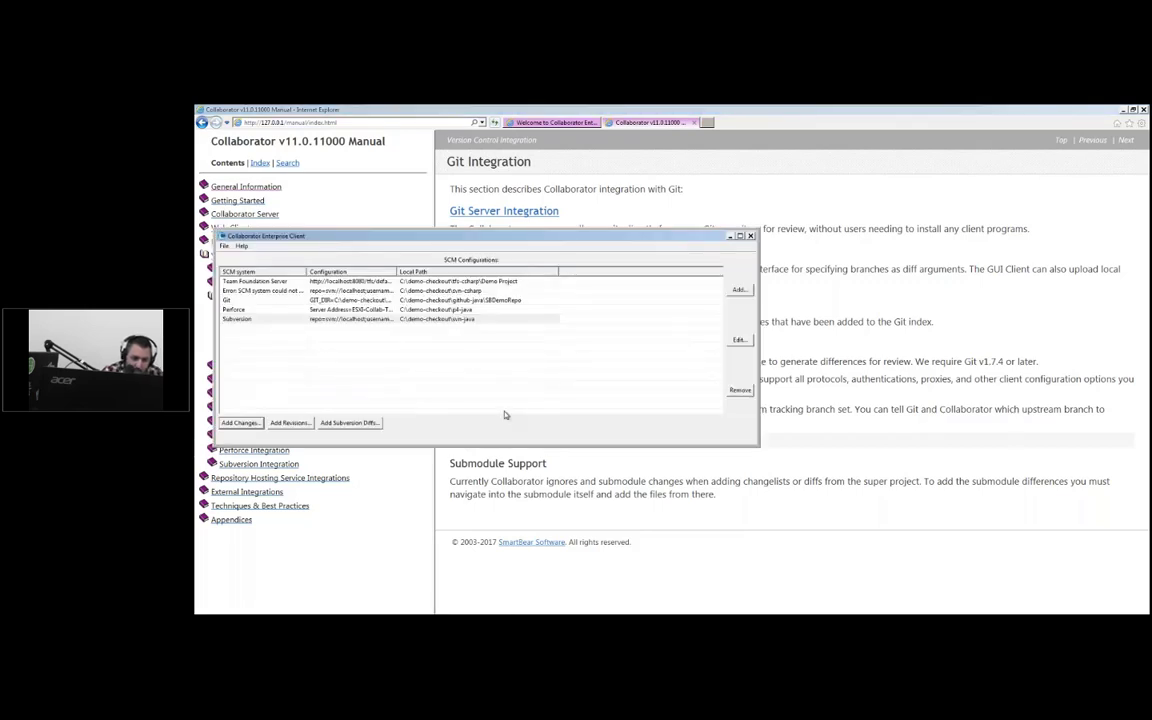
{"action": "left_click_drag", "start_coordinate": [532, 240], "coordinate": [774, 242]}
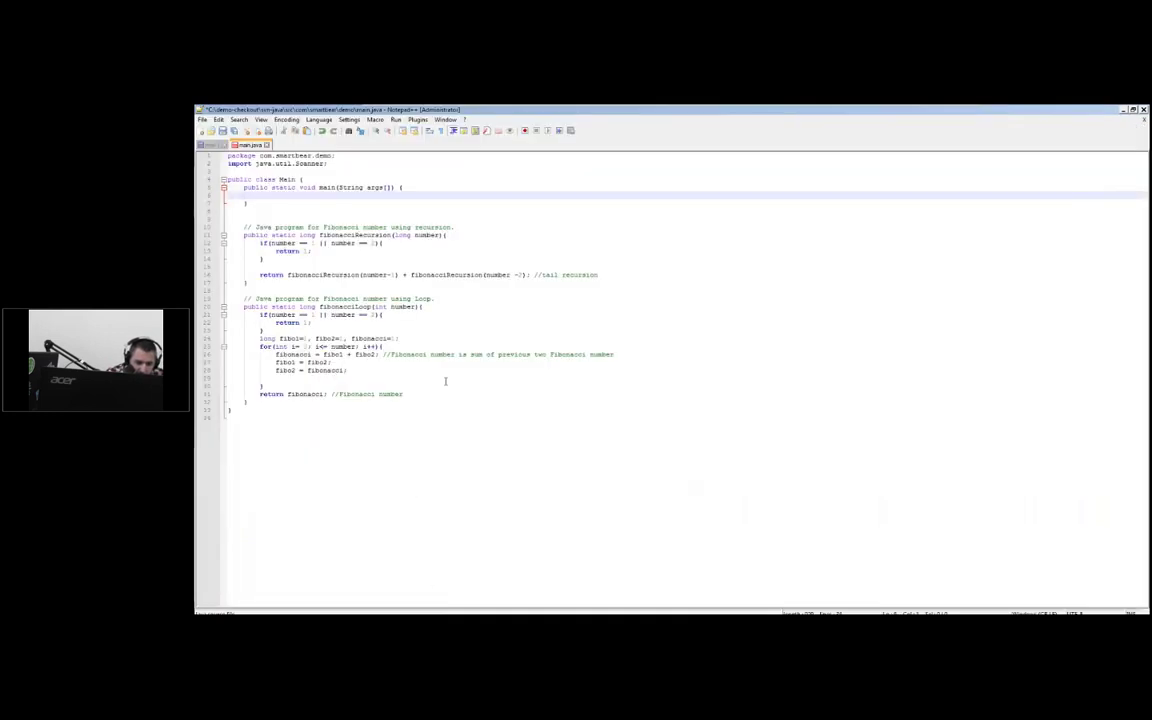
Step: Enlarge the text of main.java, insert the code that reads a number and prints the Fibonacci series in main(), and save the file
{"action": "left_click", "coordinate": [440, 322]}
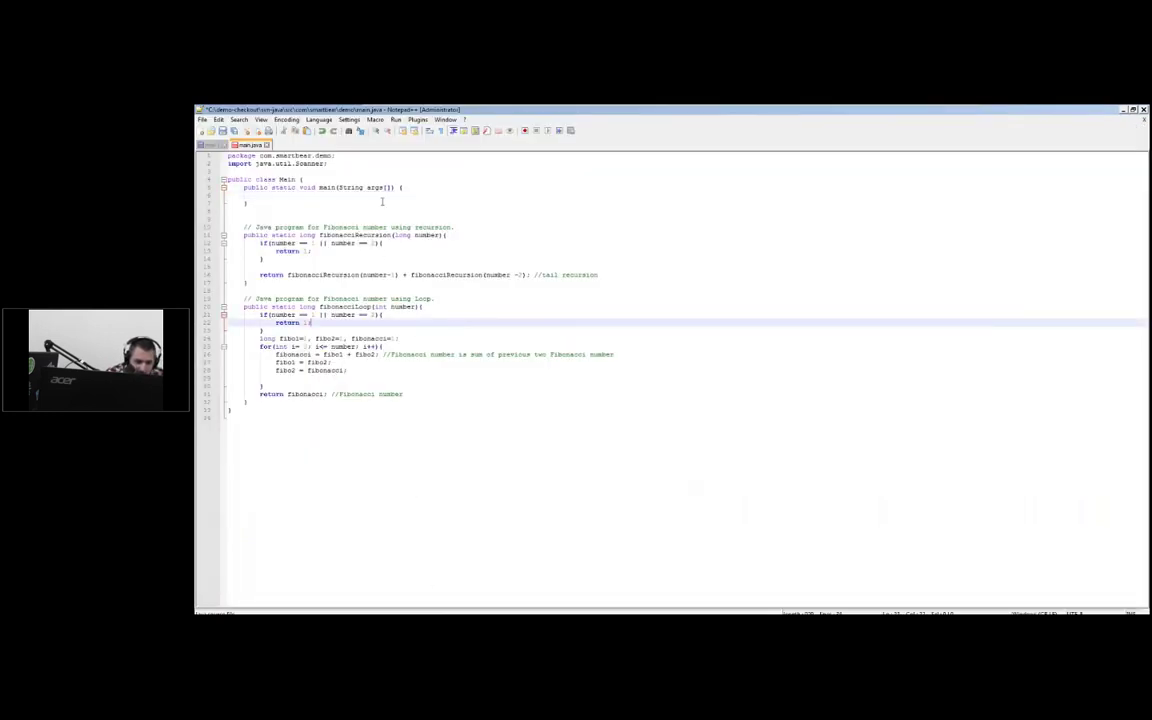
{"action": "scroll", "coordinate": [446, 297], "scroll_direction": "up", "scroll_amount": 2}
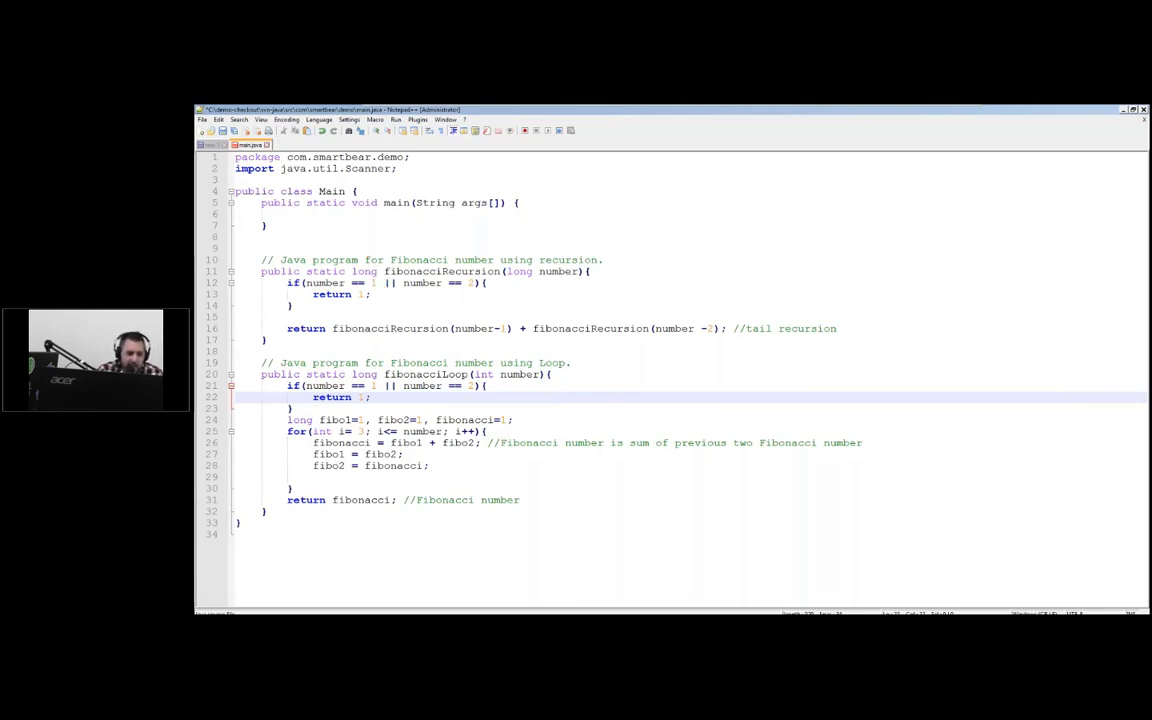
{"action": "left_click", "coordinate": [601, 305]}
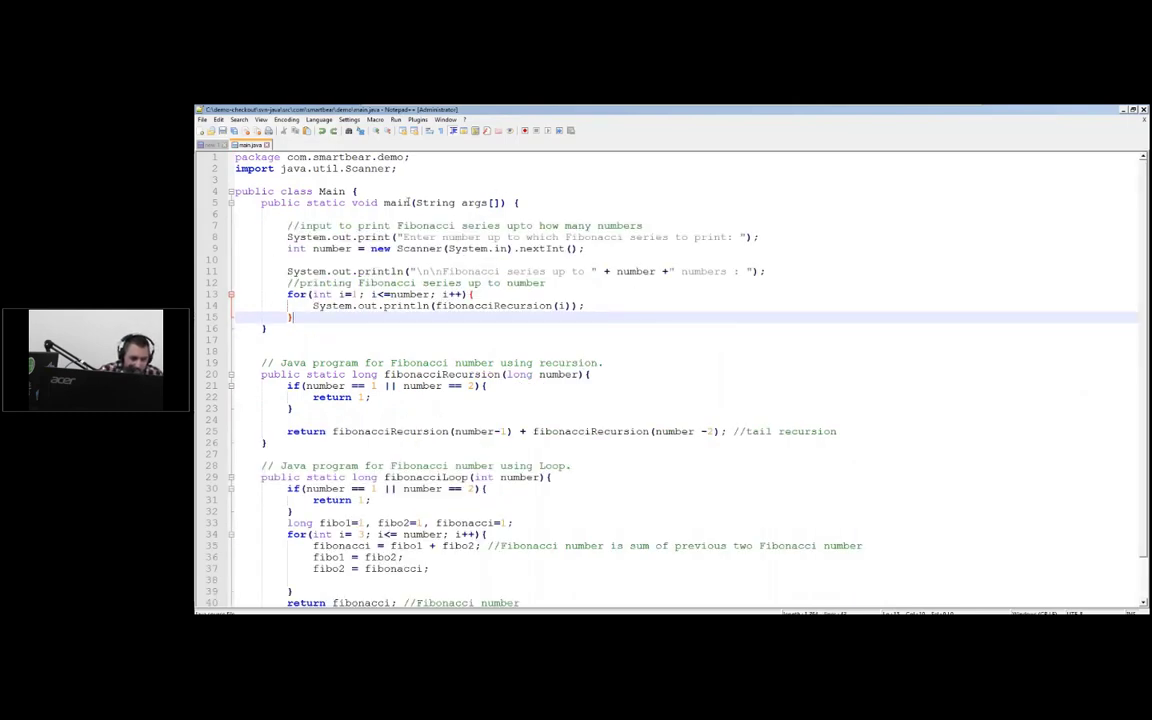
Step: Examine the code block added inside main() and the Fibonacci methods below it
{"action": "left_click", "coordinate": [267, 213], "text": "shift"}
{"action": "left_click", "coordinate": [293, 225], "text": "shift"}
{"action": "mouse_move", "coordinate": [240, 214]}
{"action": "left_mouse_down"}
{"action": "mouse_move", "coordinate": [298, 226]}
{"action": "mouse_move", "coordinate": [360, 270]}
{"action": "mouse_move", "coordinate": [610, 318]}
{"action": "mouse_move", "coordinate": [833, 325]}
{"action": "left_mouse_up"}
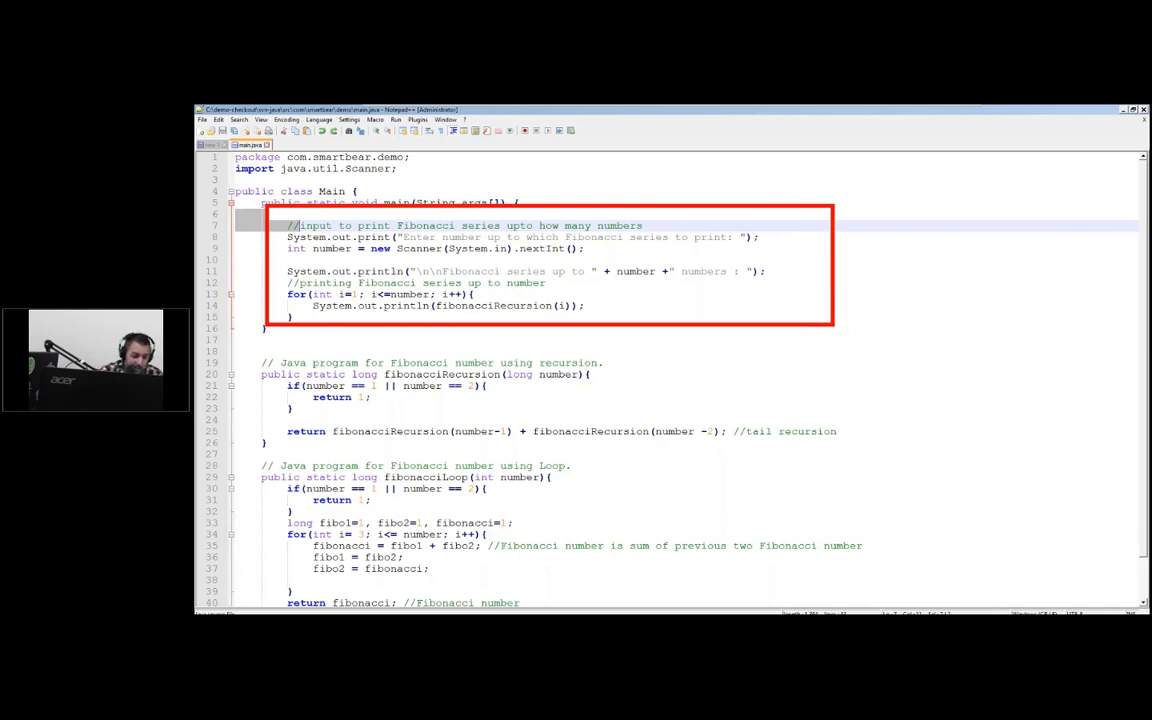
{"action": "key", "text": "Escape"}
{"action": "key", "text": "Down"}
{"action": "key", "text": "Down"}
{"action": "key", "text": "Down"}
{"action": "key", "text": "Down"}
{"action": "key", "text": "Down"}
{"action": "key", "text": "Down"}
{"action": "key", "text": "Down"}
{"action": "key", "text": "Down"}
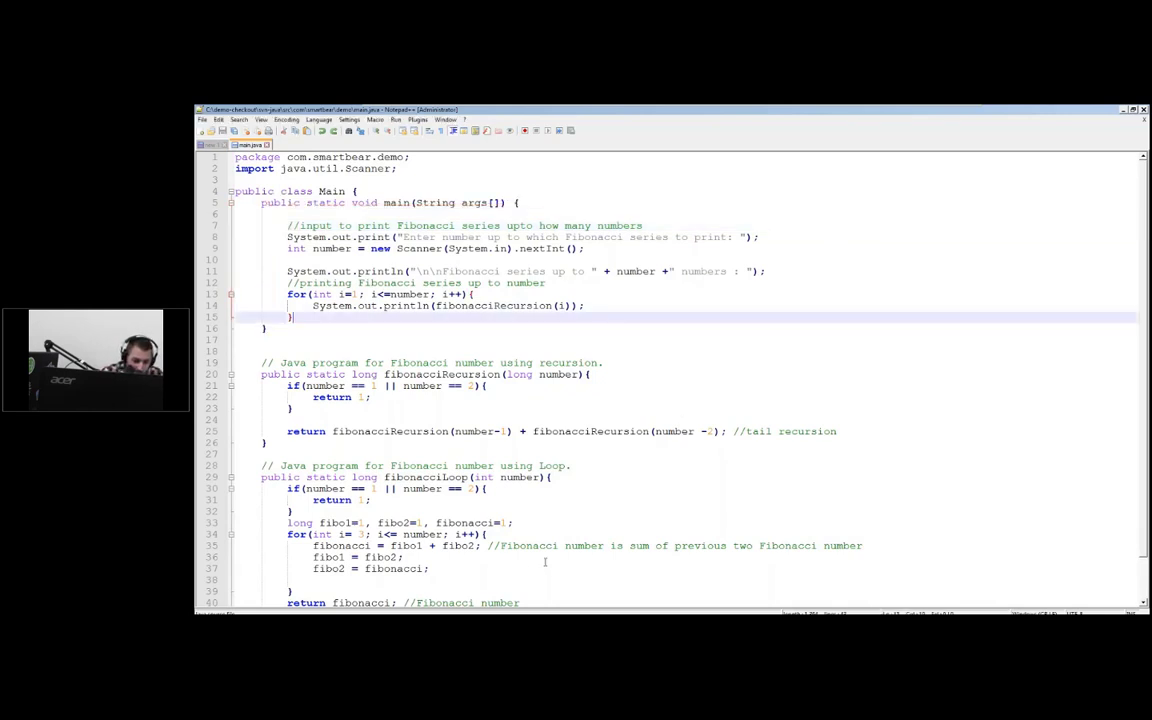
{"action": "left_click_drag", "start_coordinate": [488, 489], "coordinate": [494, 484]}
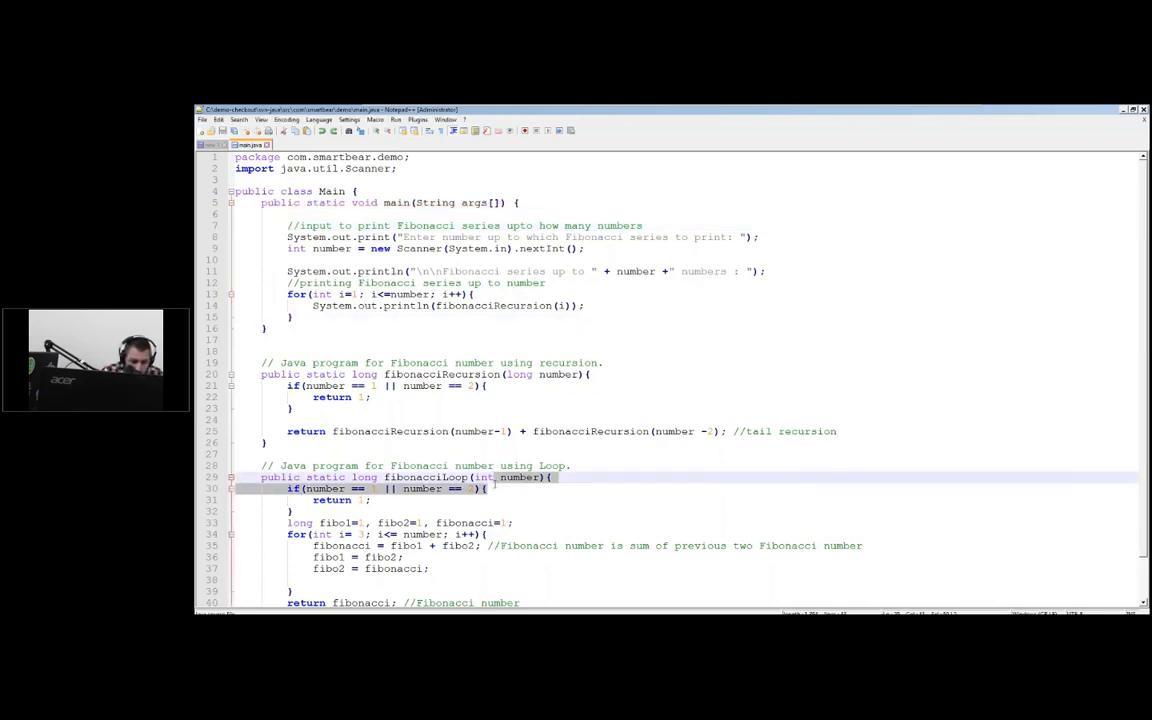
{"action": "left_click_drag", "start_coordinate": [519, 407], "coordinate": [519, 399]}
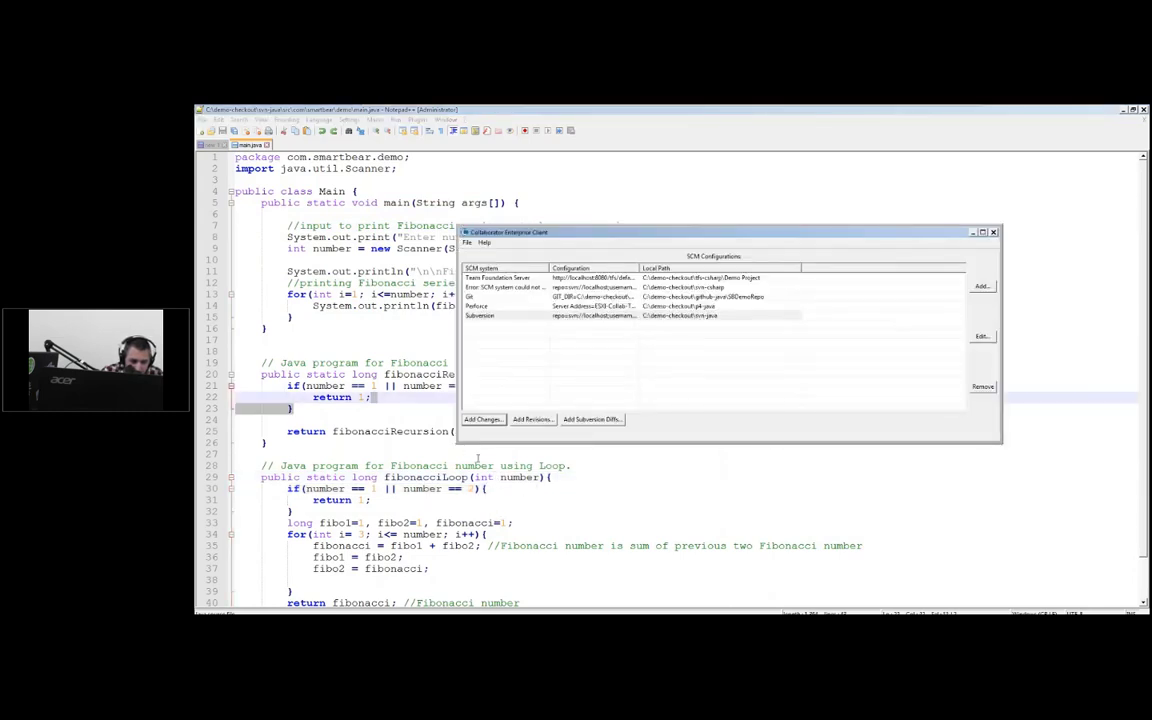
Step: Add the Subversion changes from the Collaborator Enterprise Client to a new review titled "pre-commit review"
{"action": "left_click", "coordinate": [483, 419]}
{"action": "type", "text": "pre-commit review"}
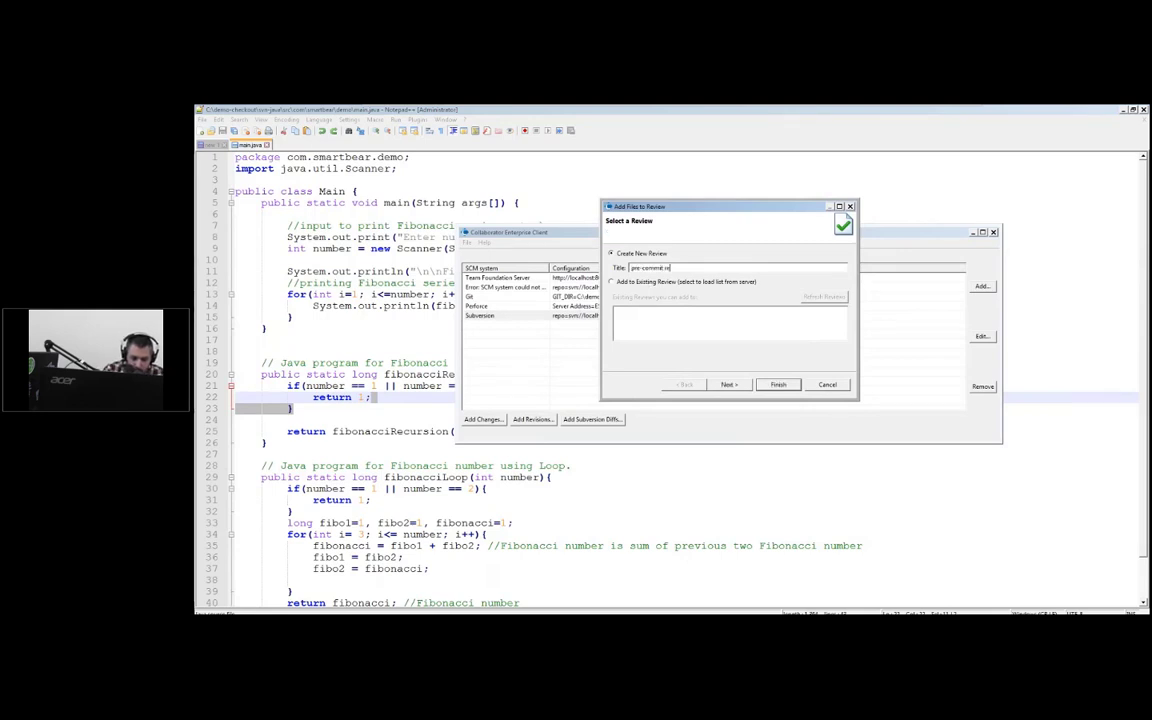
{"action": "left_click", "coordinate": [729, 385]}
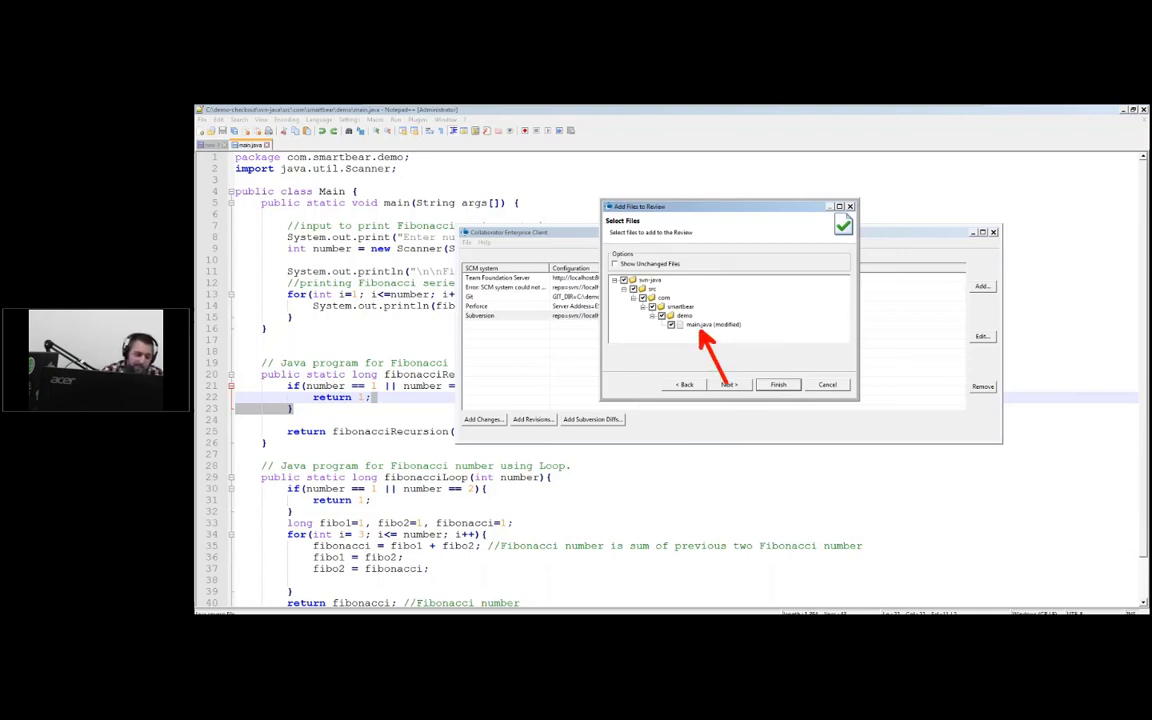
Step: Briefly show the unchanged files, keep the modified main.java in the selection, and finish creating the review without supporting documents
{"action": "left_click", "coordinate": [658, 264]}
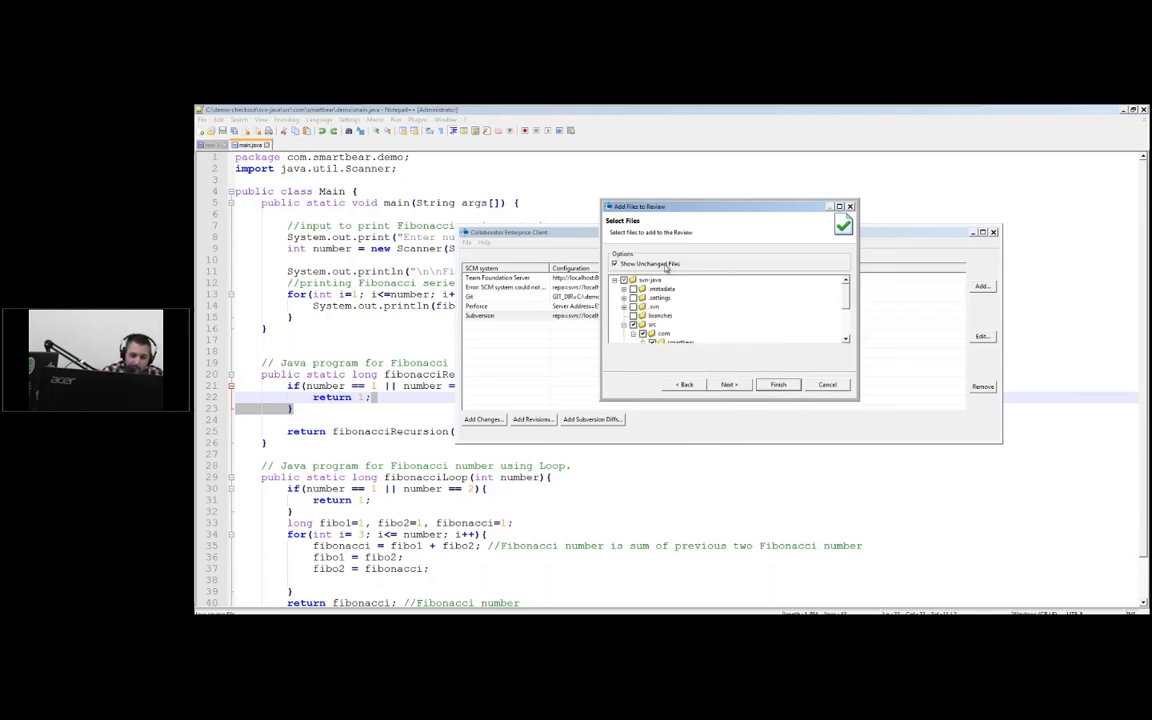
{"action": "left_click", "coordinate": [660, 267]}
{"action": "left_click", "coordinate": [672, 328]}
{"action": "left_click", "coordinate": [729, 384]}
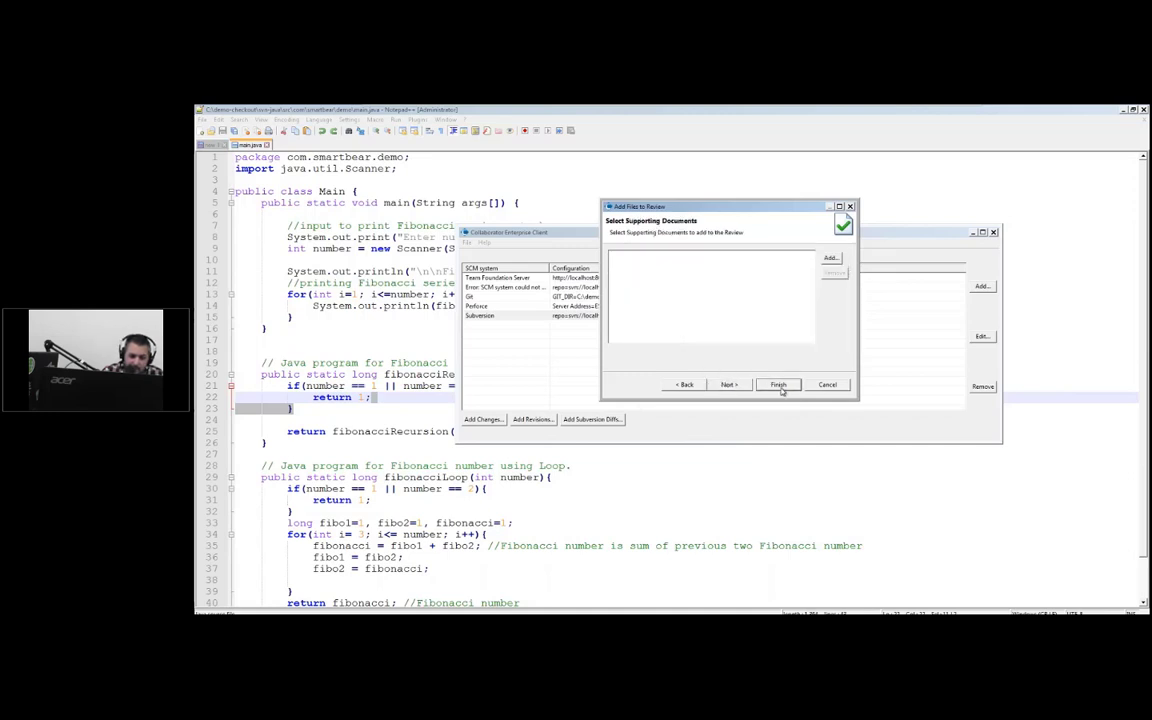
{"action": "left_click", "coordinate": [778, 384]}
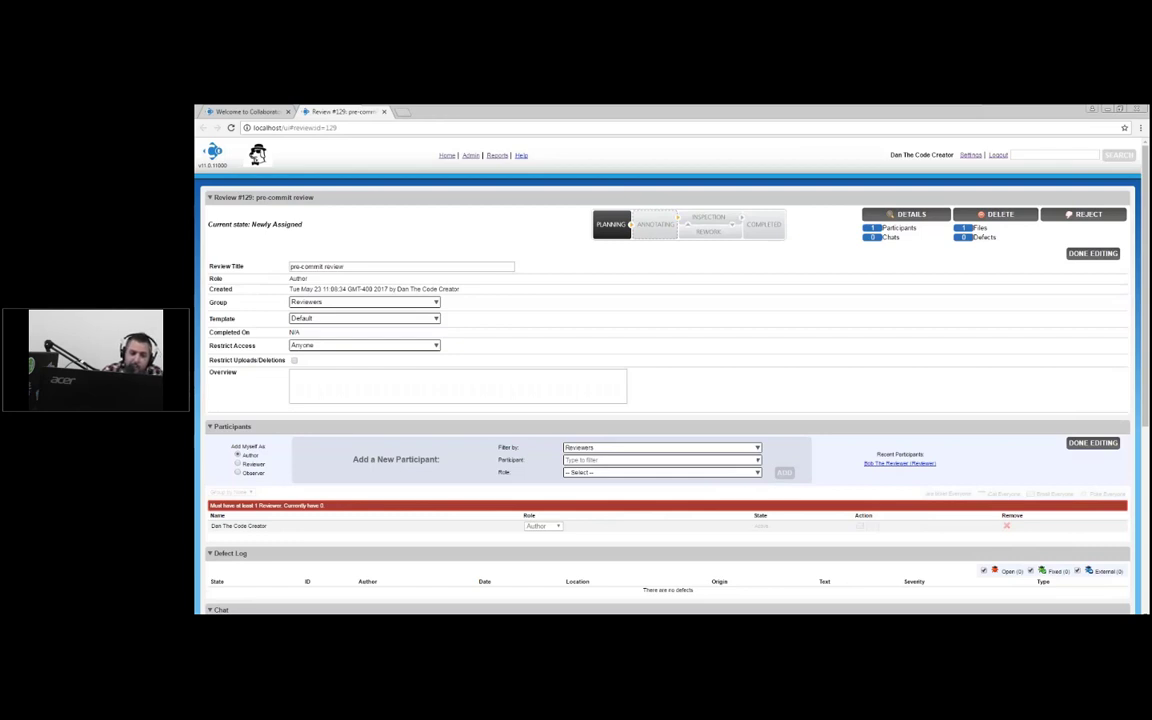
Step: Open main.java from the review materials and enlarge the page to compare the before and after versions
{"action": "scroll", "coordinate": [738, 393], "scroll_direction": "down", "scroll_amount": 5}
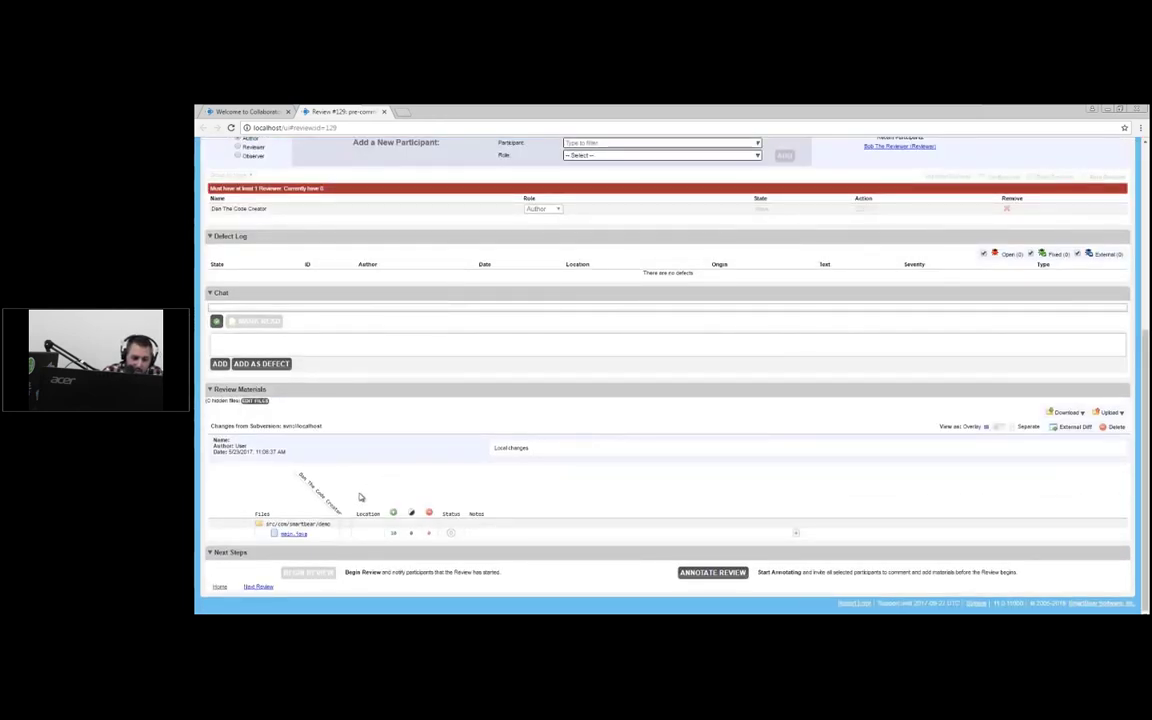
{"action": "left_click", "coordinate": [290, 533]}
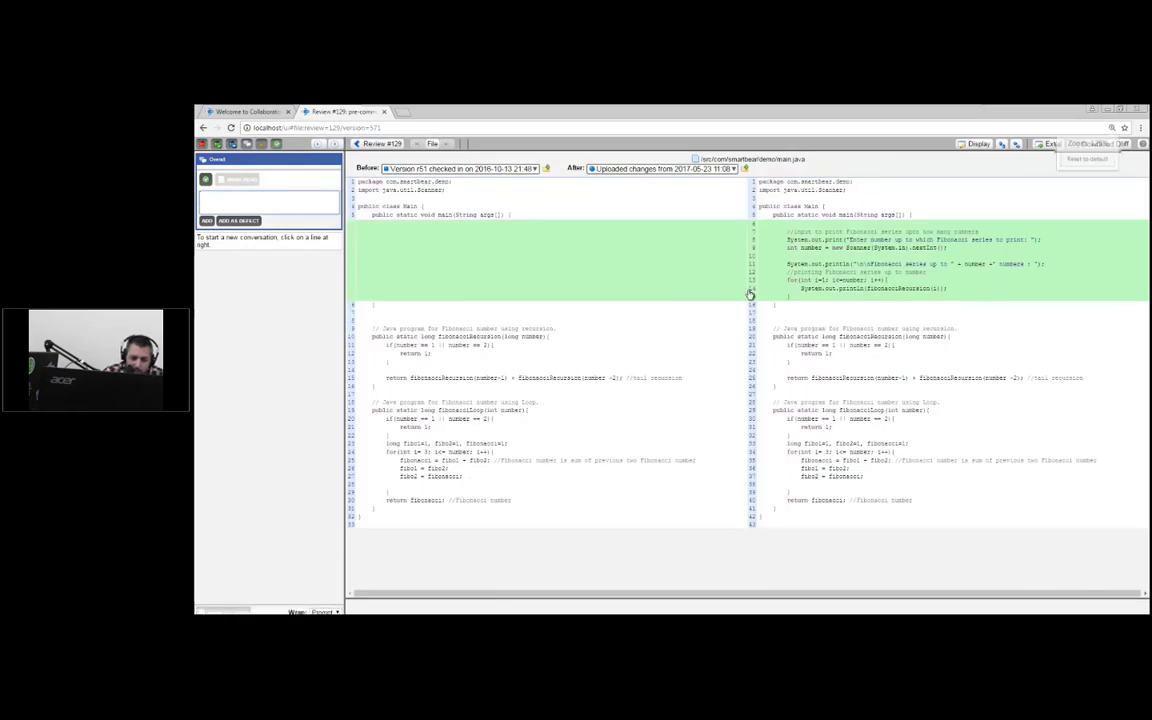
{"action": "key", "text": "ctrl+plus"}
{"action": "key", "text": "ctrl+plus"}
{"action": "key", "text": "ctrl+plus"}
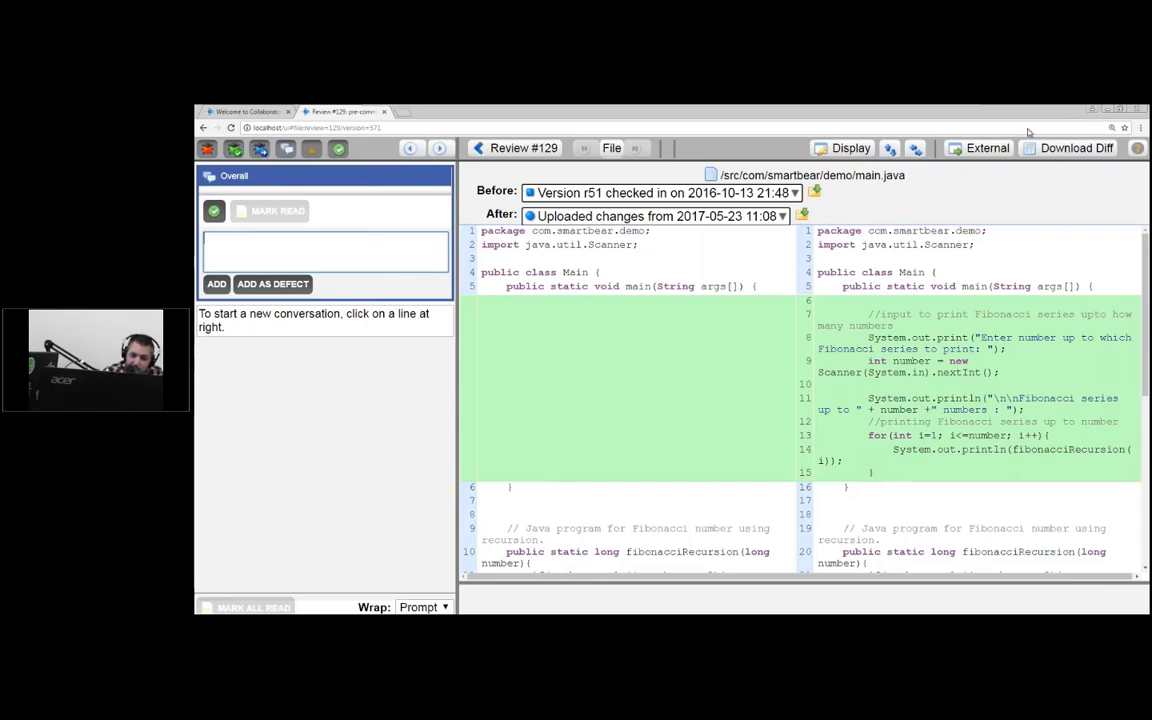
Step: Return to the Collaborator Enterprise Client and select the Git configuration to view its upload options
{"action": "left_click", "coordinate": [1110, 111]}
{"action": "left_click", "coordinate": [1110, 111]}
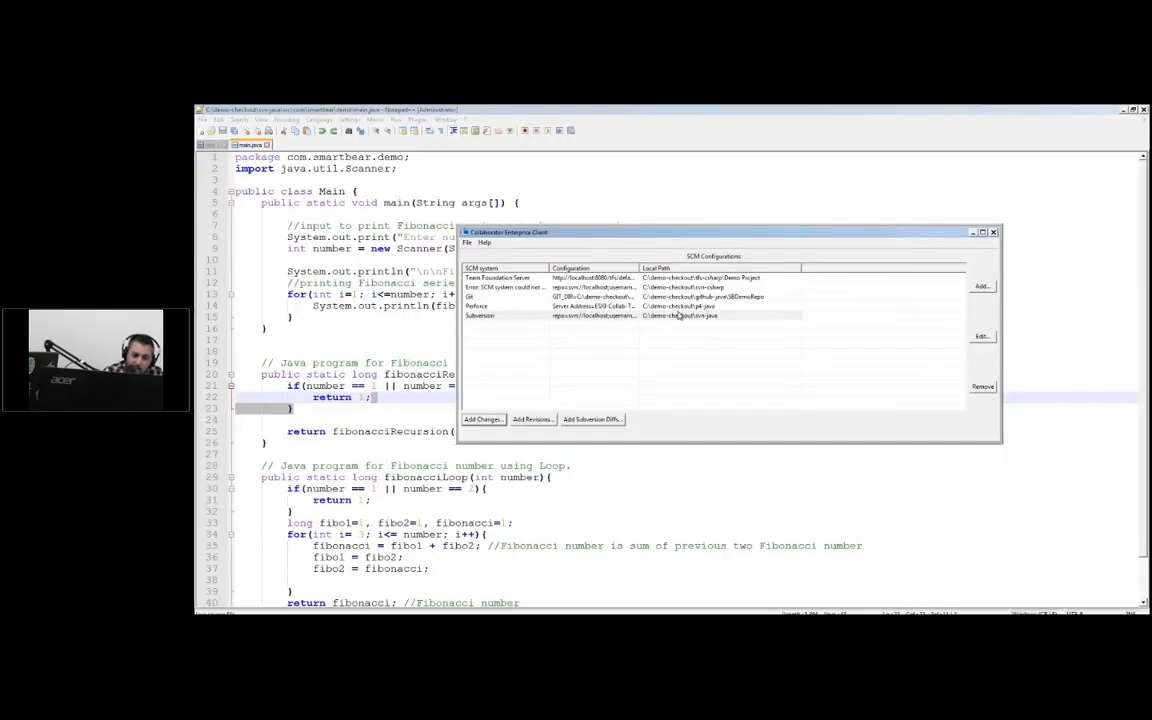
{"action": "left_click", "coordinate": [524, 297]}
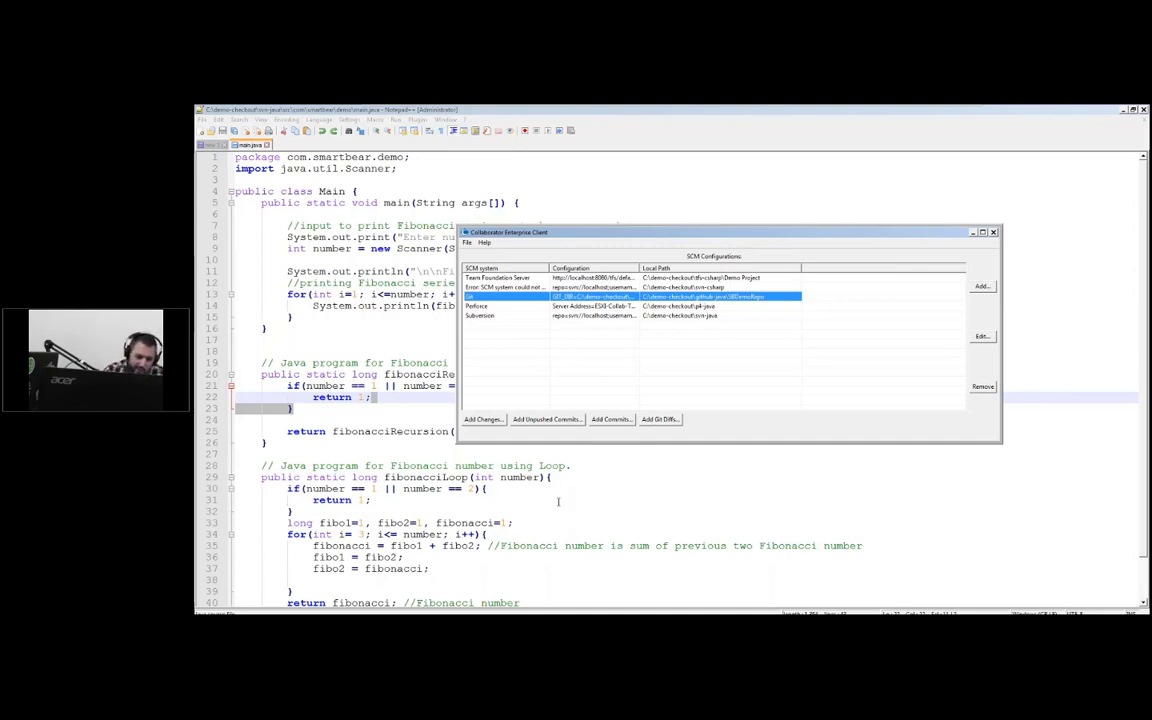
{"action": "left_click", "coordinate": [438, 489]}
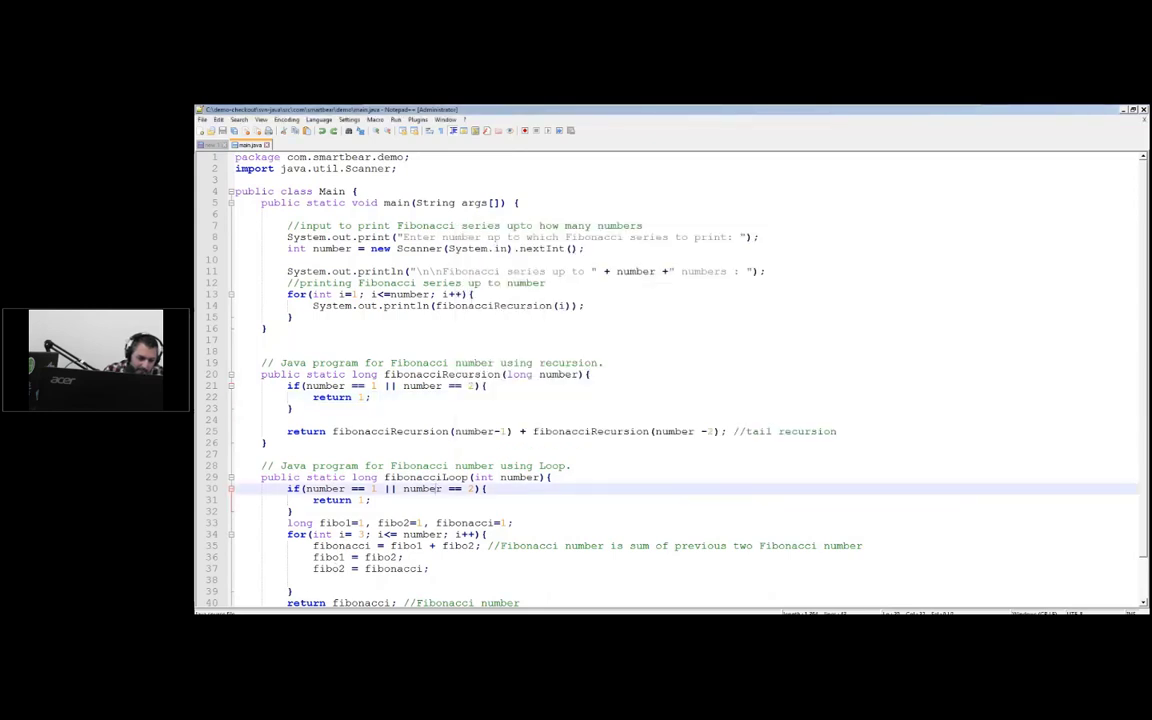
Step: Open the Collaborator manual in the browser and read the Repository Hosting Service Integrations and Version Control Integration topics
{"action": "key", "text": "alt+Tab"}
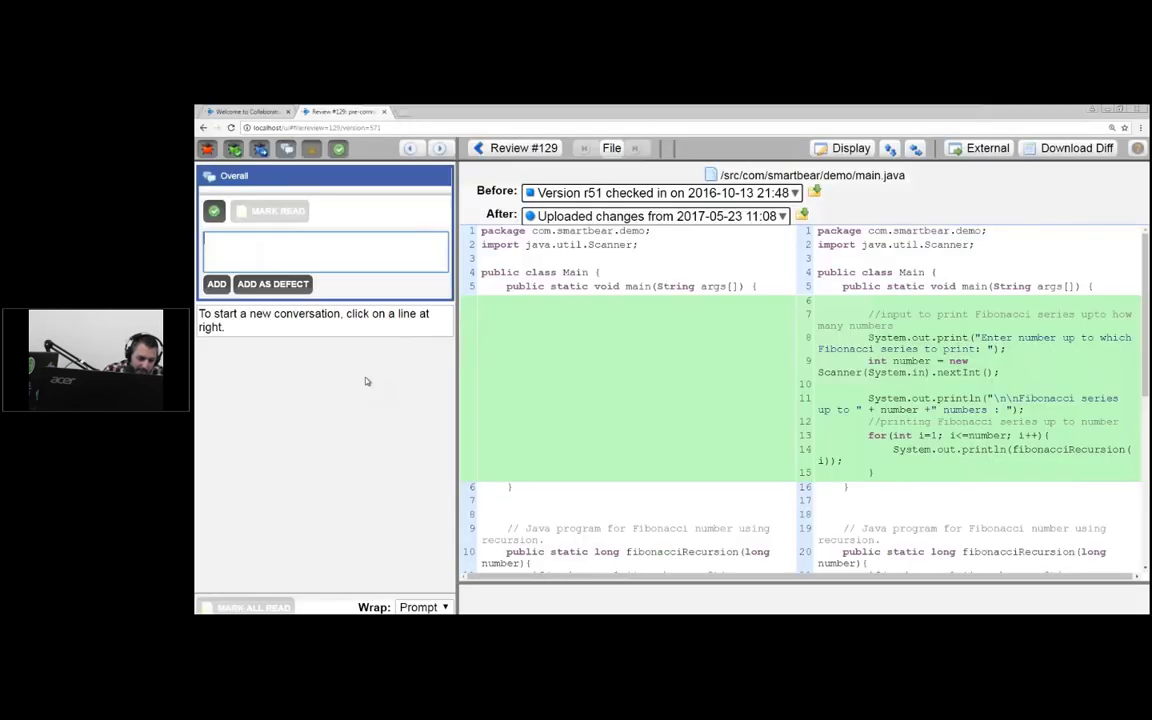
{"action": "left_click", "coordinate": [259, 108]}
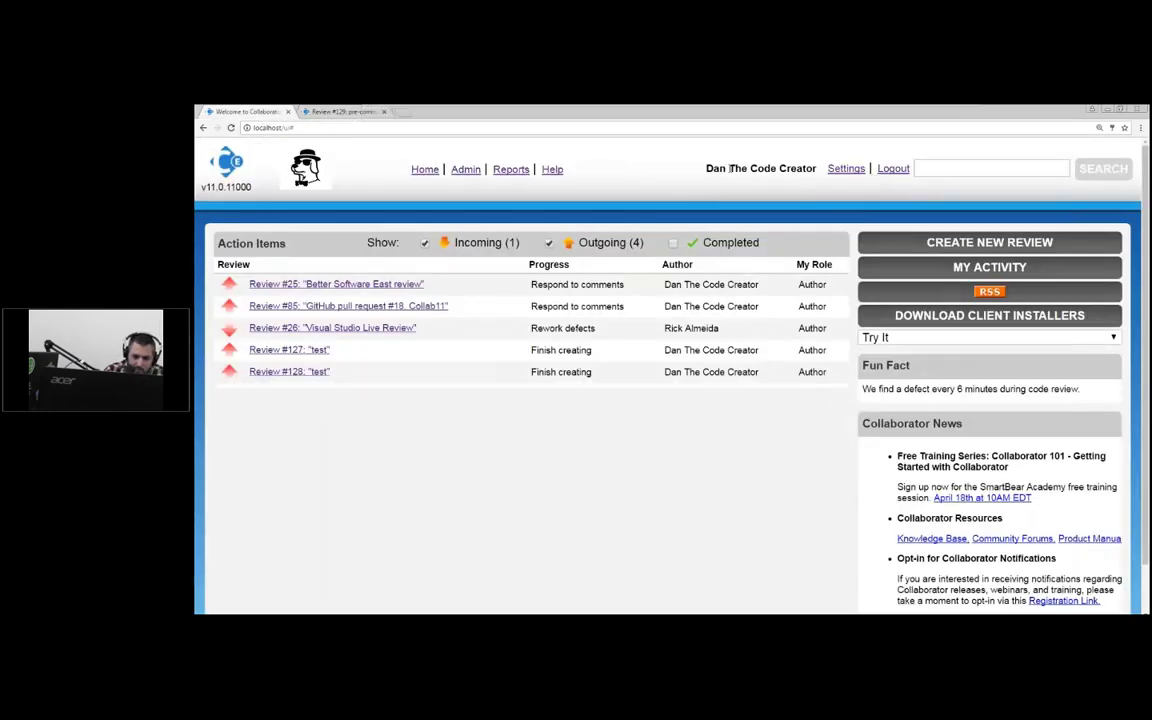
{"action": "left_click", "coordinate": [552, 169]}
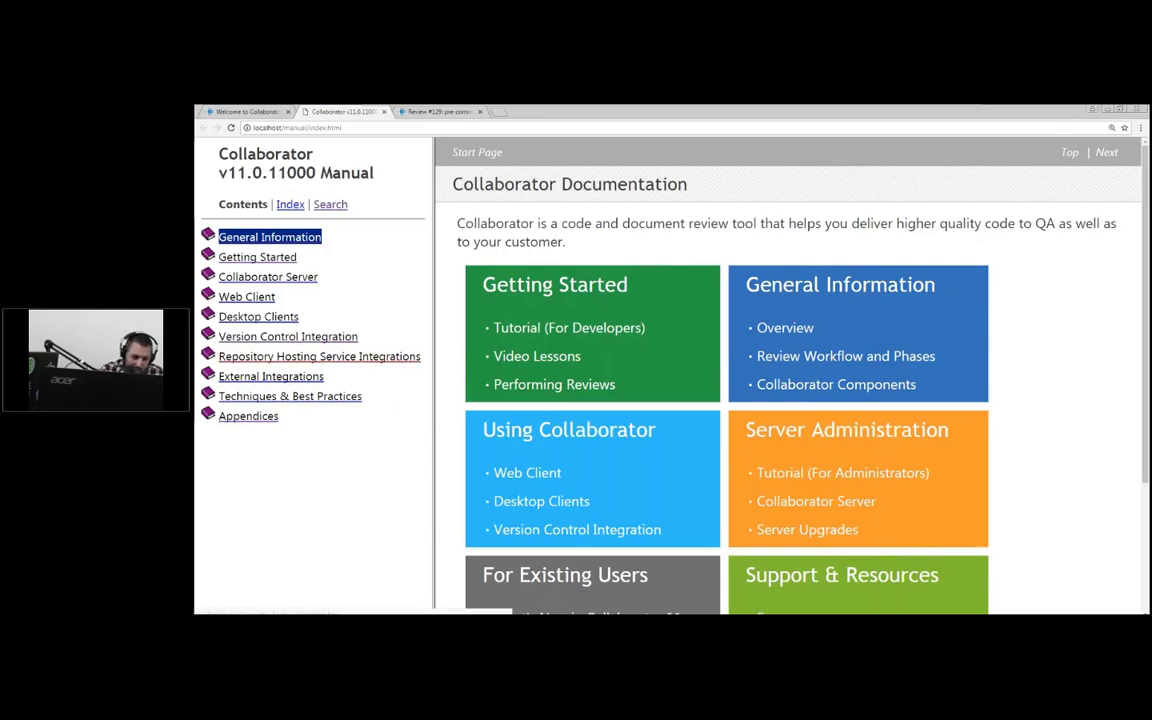
{"action": "left_click", "coordinate": [358, 356]}
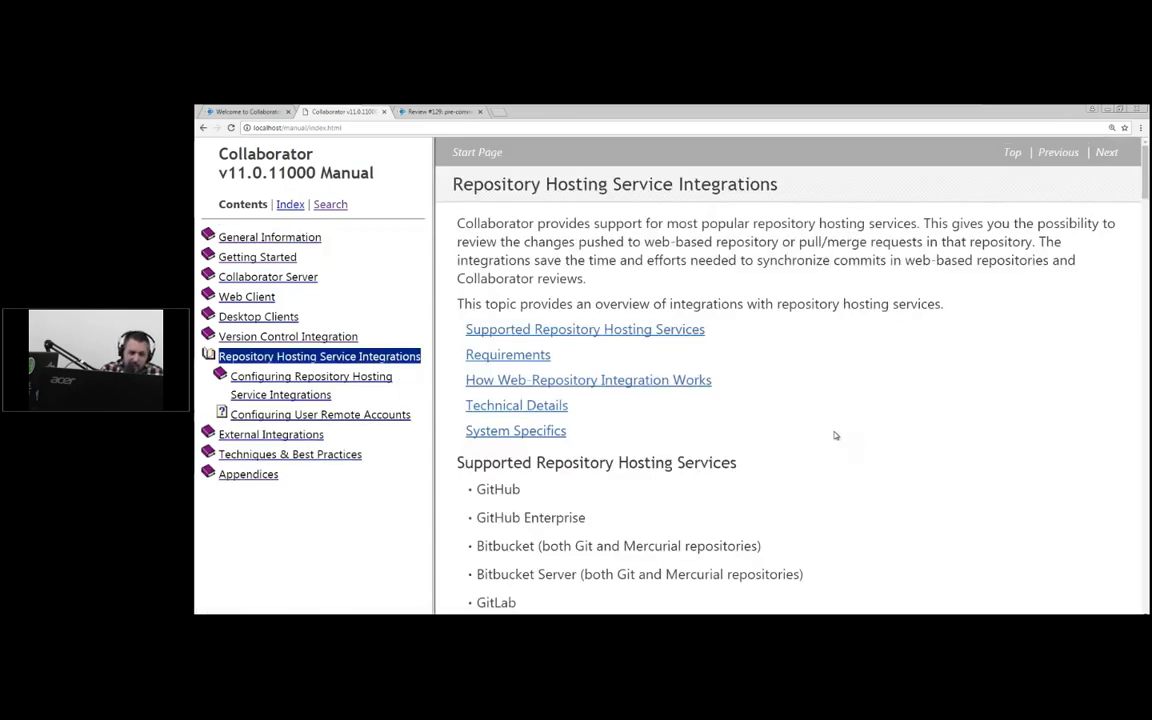
{"action": "scroll", "coordinate": [835, 435], "scroll_direction": "down", "scroll_amount": 3}
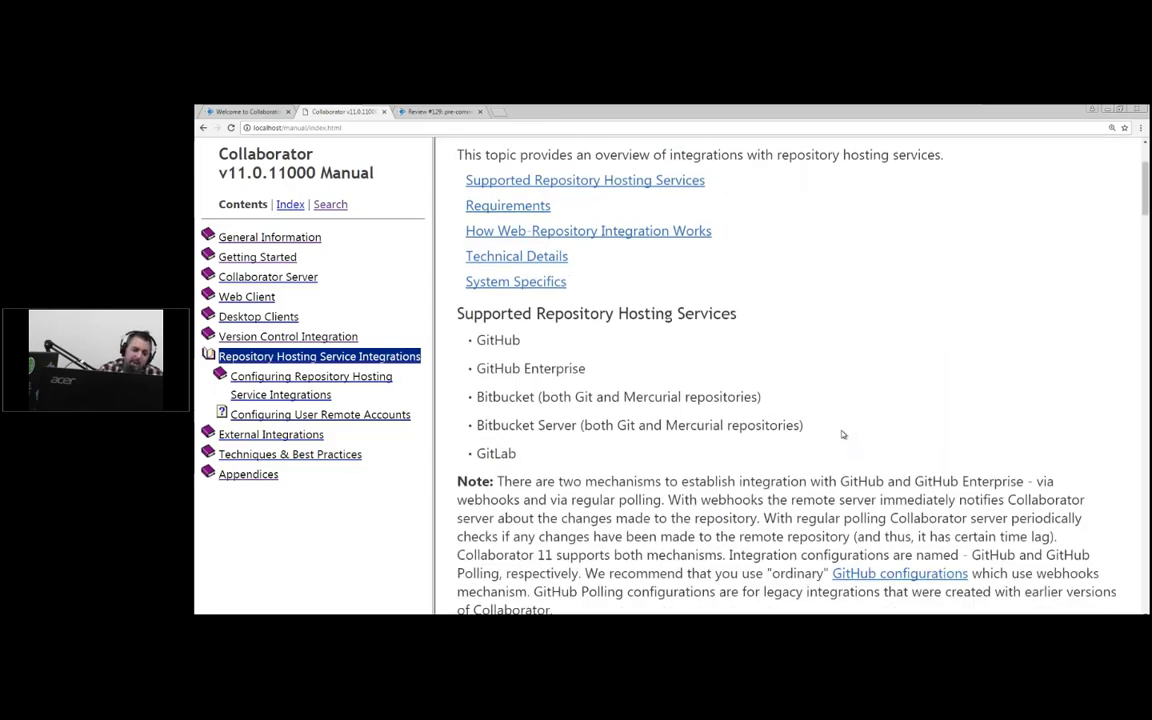
{"action": "left_click_drag", "start_coordinate": [527, 340], "coordinate": [710, 293]}
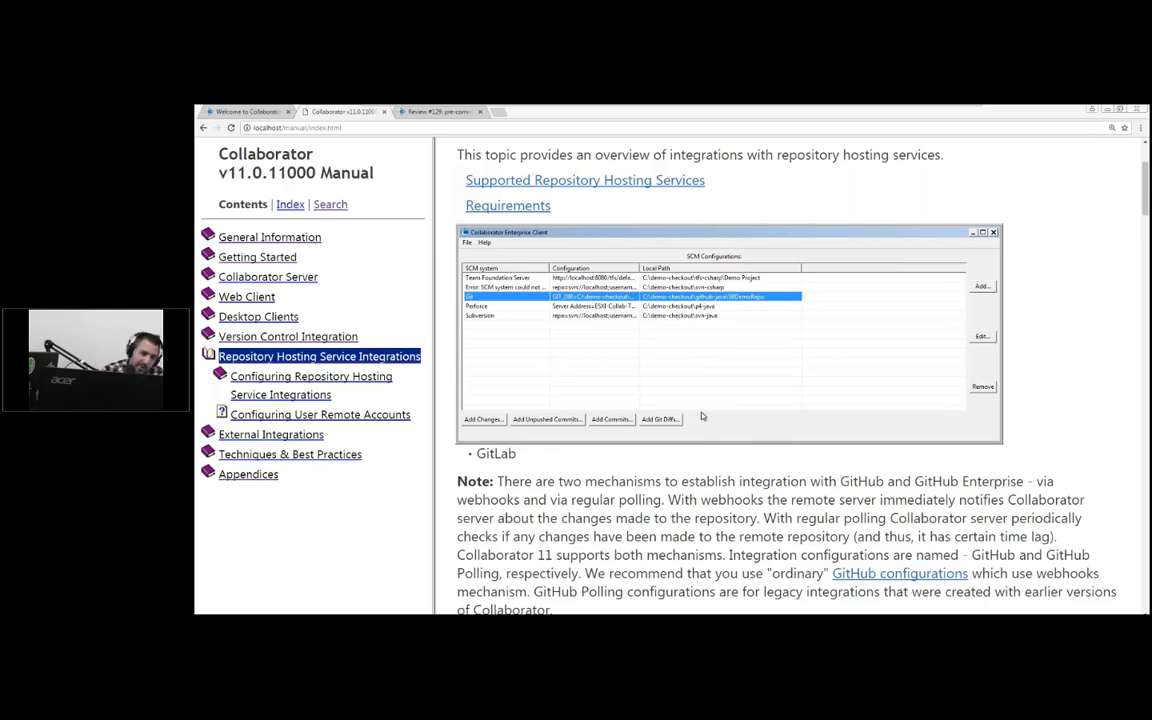
{"action": "left_click", "coordinate": [325, 338]}
{"action": "scroll", "coordinate": [360, 386], "scroll_direction": "down", "scroll_amount": 2}
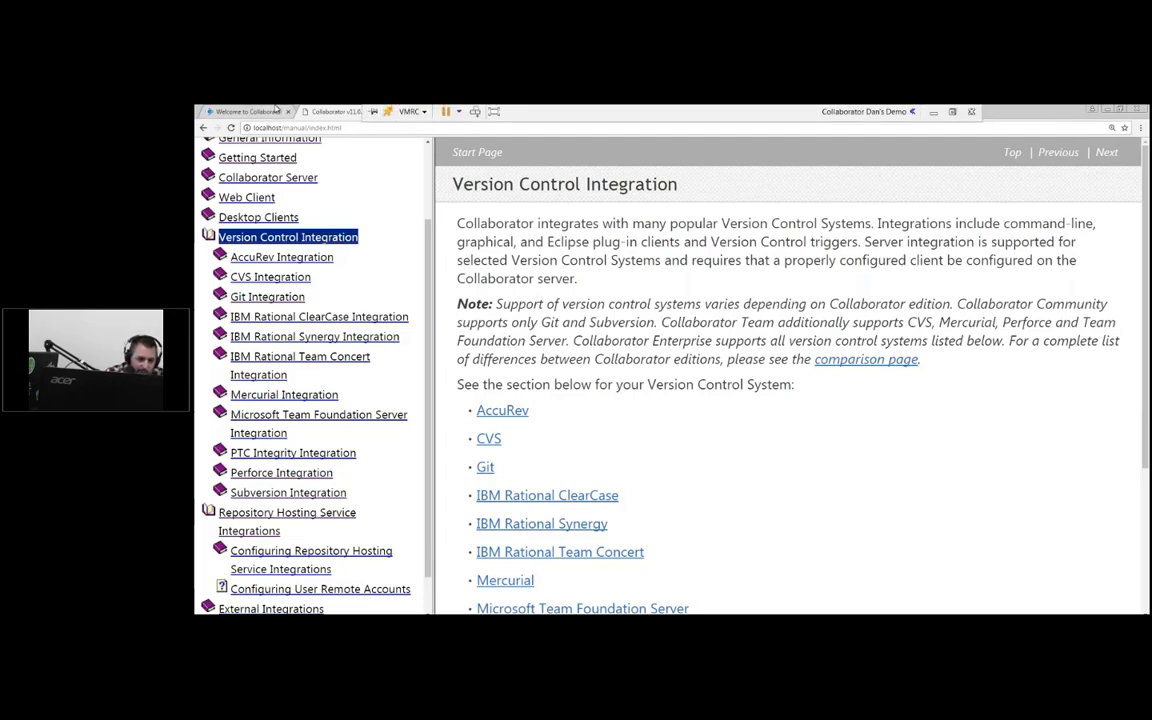
Step: Open the details report of the "GitHub pull request #18. Collab11" review and examine its overview, participants and defect log
{"action": "left_click", "coordinate": [250, 111]}
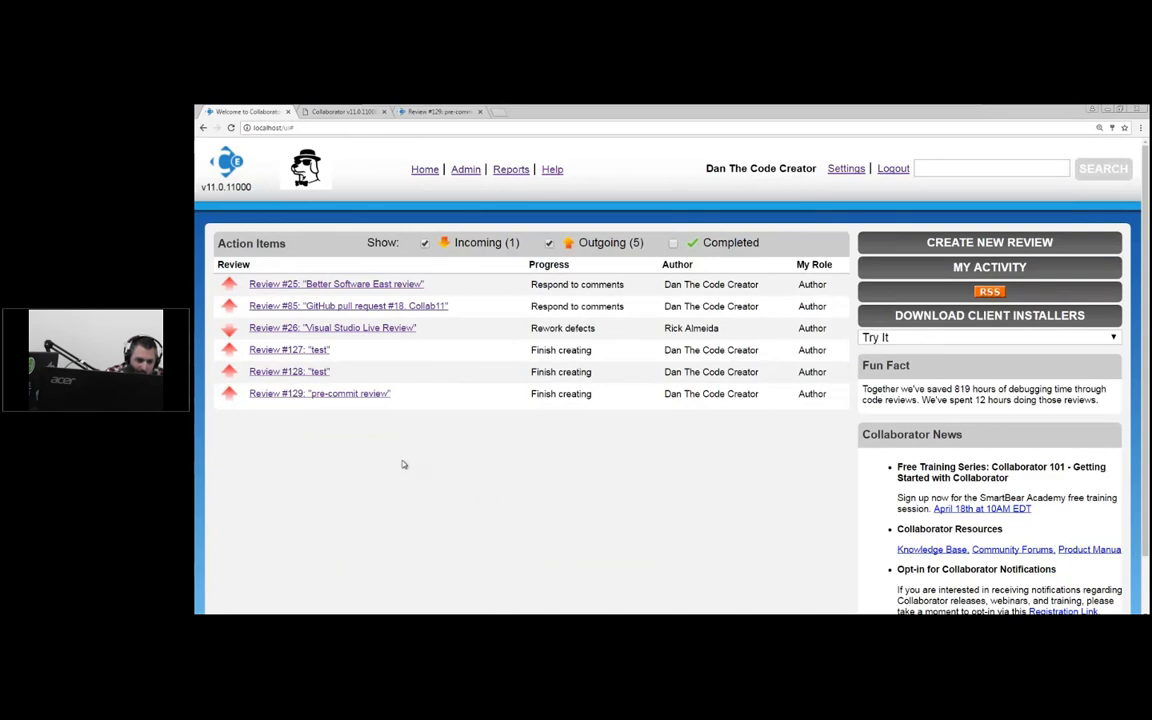
{"action": "left_click", "coordinate": [429, 307]}
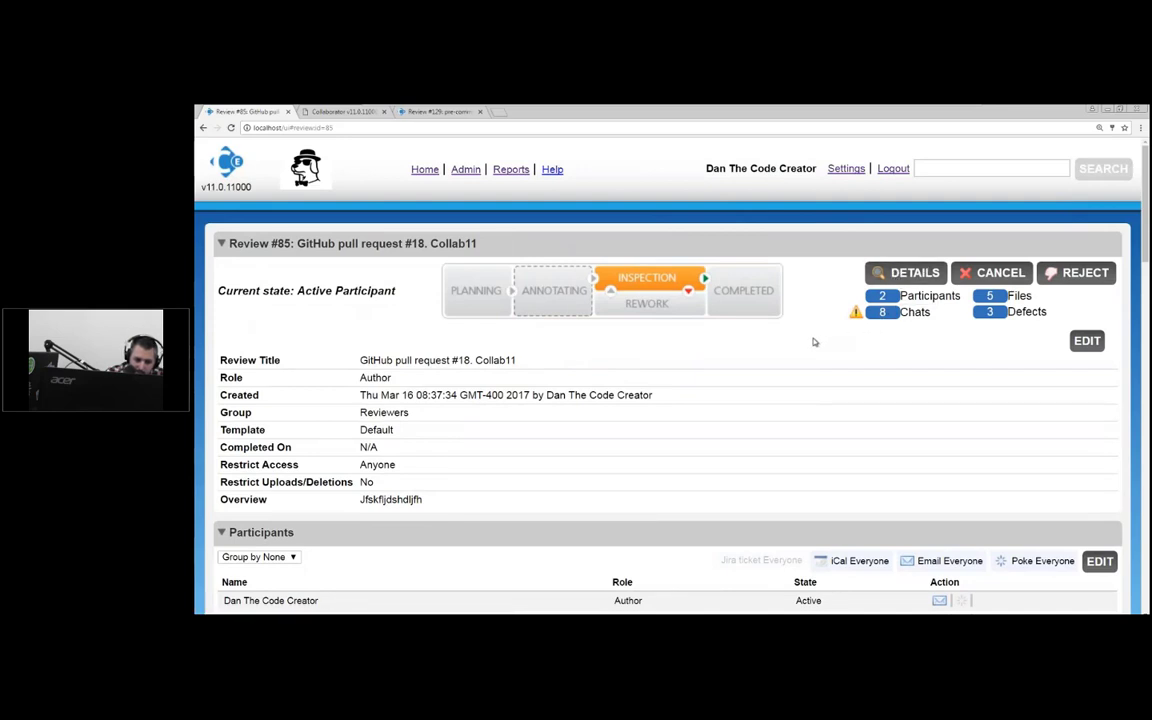
{"action": "left_click", "coordinate": [905, 272]}
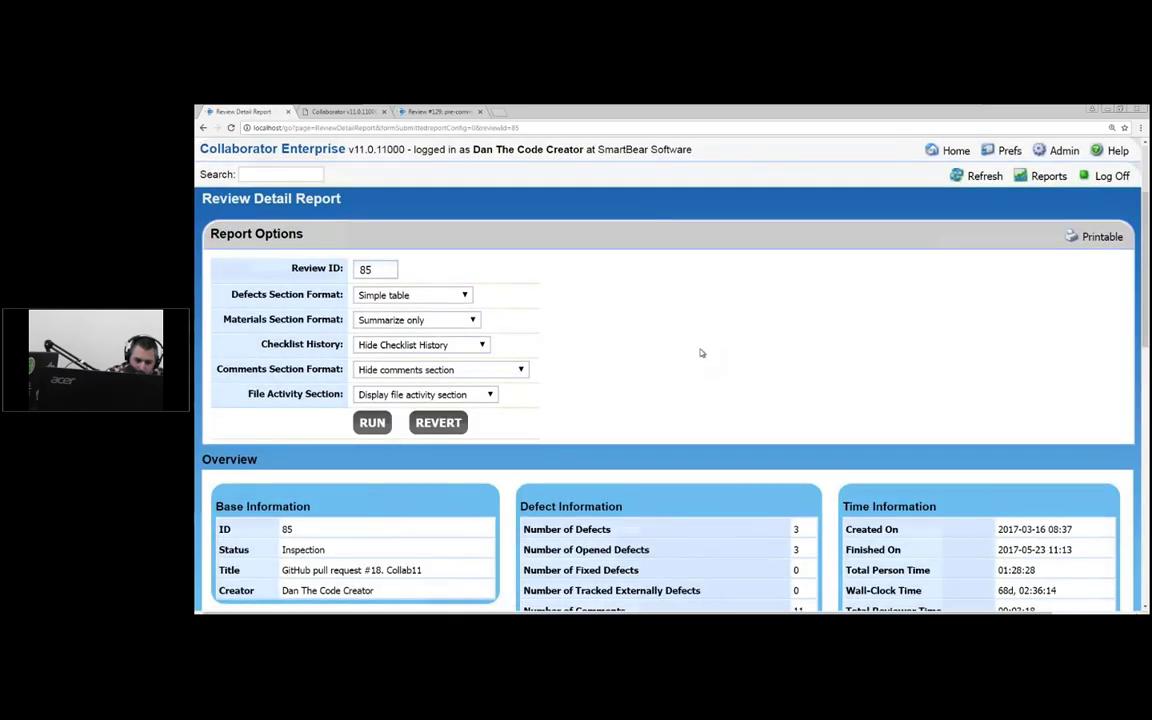
{"action": "scroll", "coordinate": [700, 353], "scroll_direction": "down", "scroll_amount": 3}
{"action": "scroll", "coordinate": [700, 353], "scroll_direction": "down", "scroll_amount": 6}
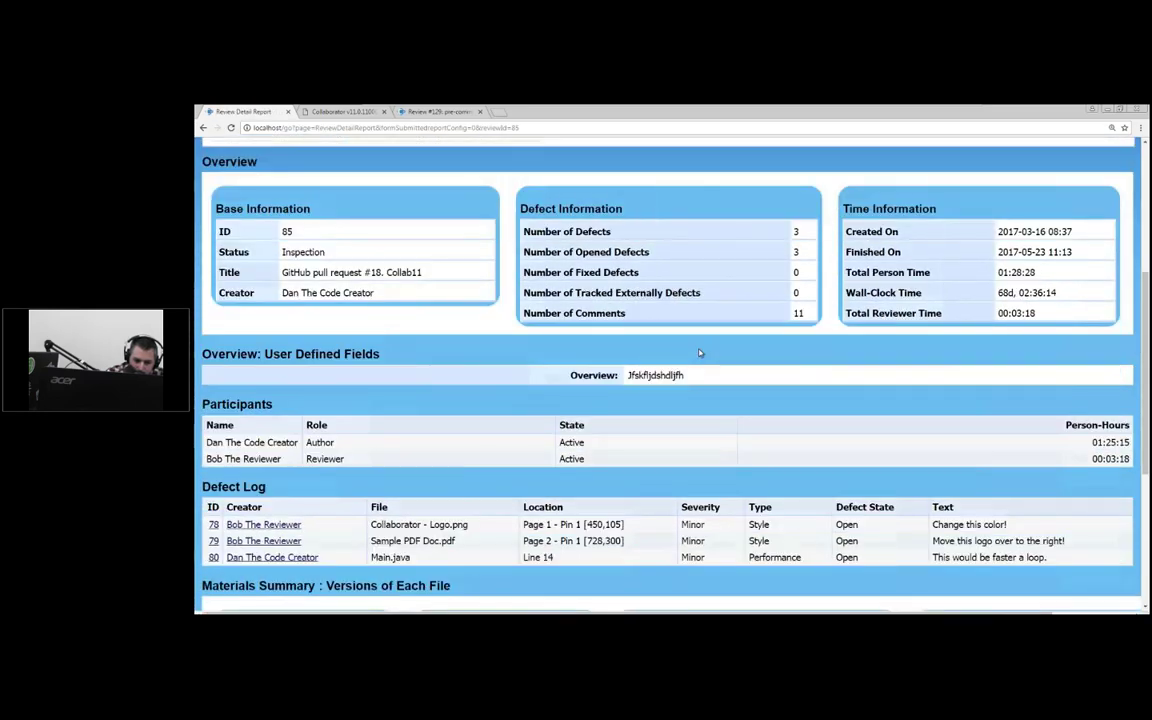
Step: Check the report's materials summary, and return to the "GitHub pull request #18. Collab11" review to examine its chat and review materials
{"action": "scroll", "coordinate": [700, 353], "scroll_direction": "down", "scroll_amount": 3}
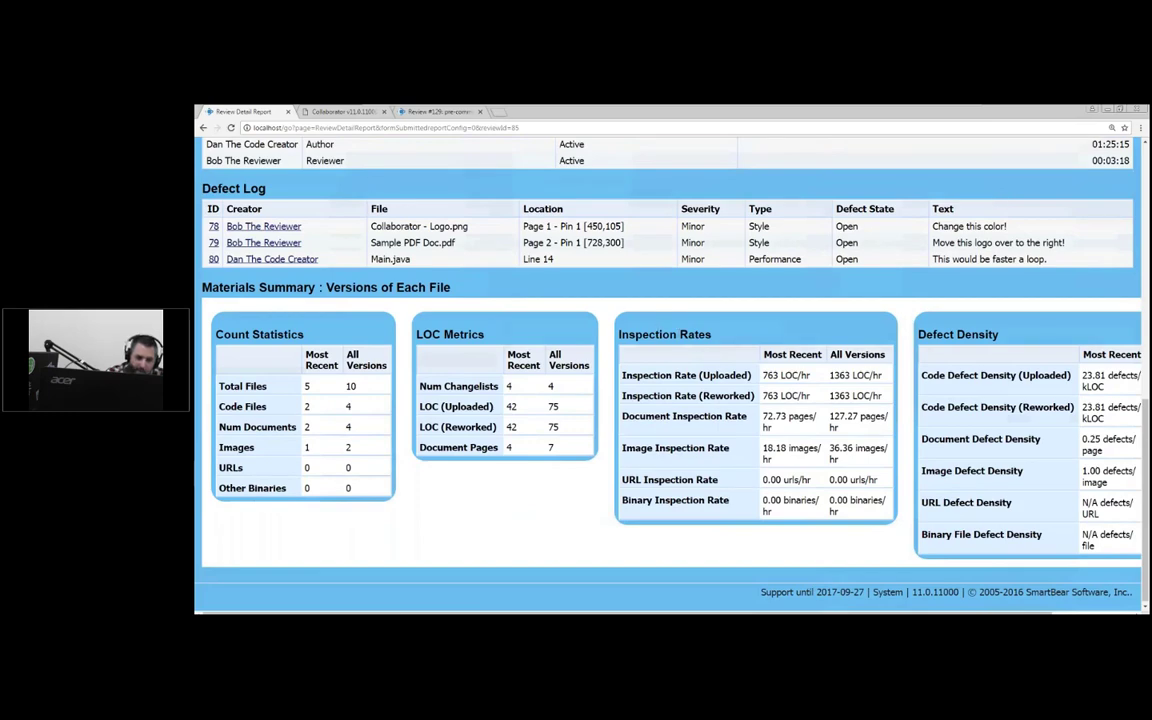
{"action": "scroll", "coordinate": [577, 323], "scroll_direction": "up", "scroll_amount": 12}
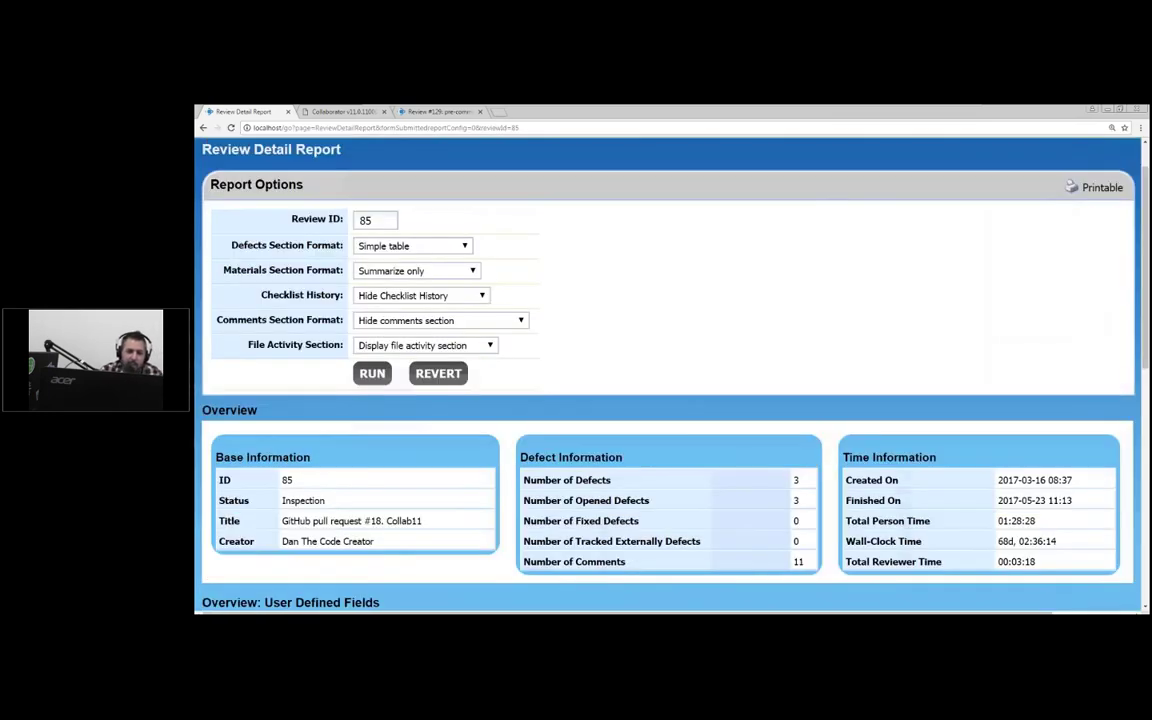
{"action": "key", "text": "alt+Left"}
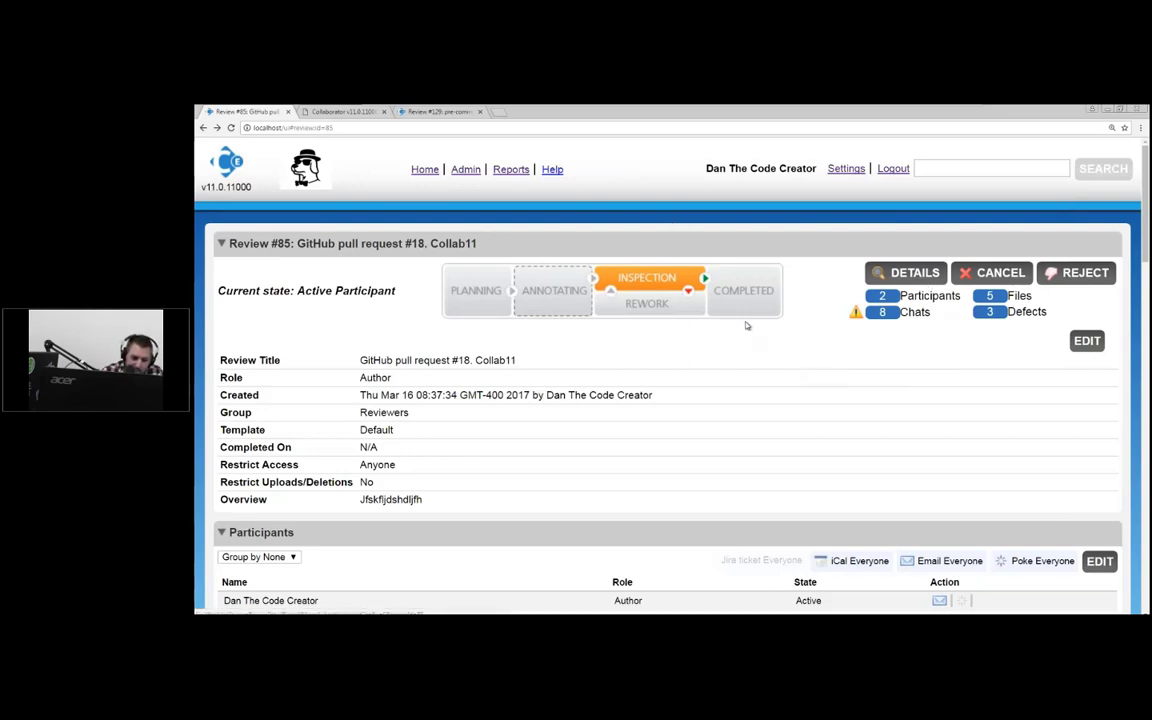
{"action": "scroll", "coordinate": [740, 322], "scroll_direction": "down", "scroll_amount": 1}
{"action": "scroll", "coordinate": [740, 322], "scroll_direction": "down", "scroll_amount": 5}
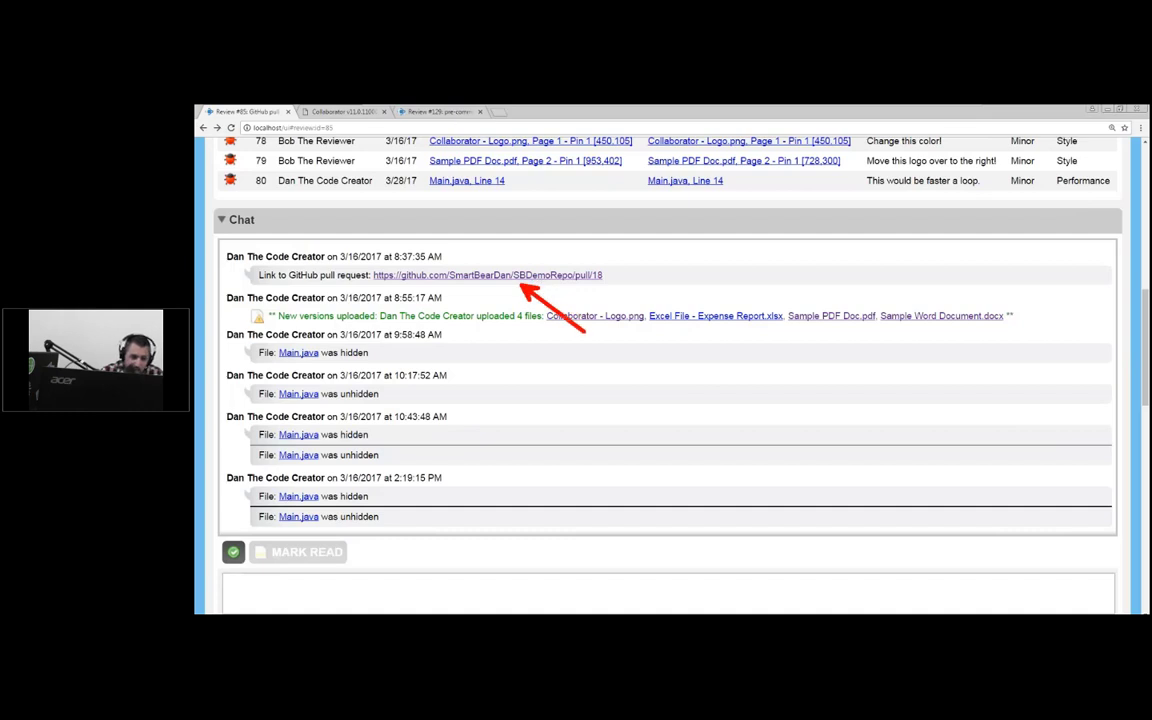
{"action": "scroll", "coordinate": [505, 300], "scroll_direction": "down", "scroll_amount": 4}
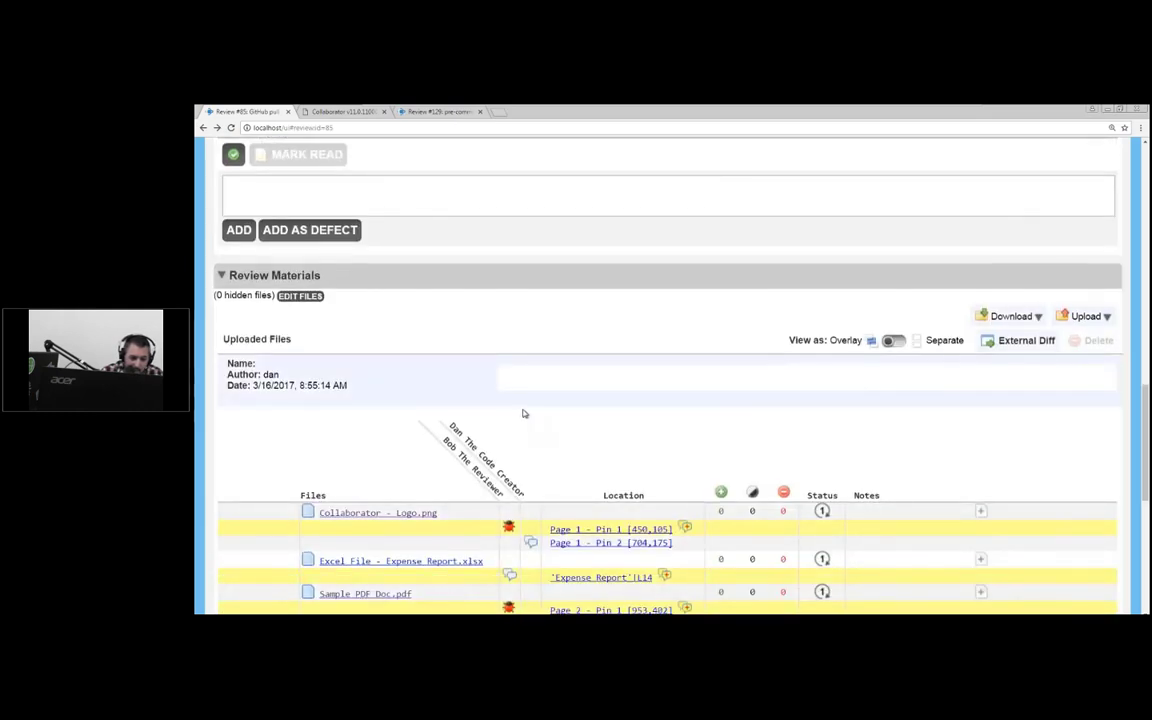
{"action": "scroll", "coordinate": [524, 413], "scroll_direction": "down", "scroll_amount": 2}
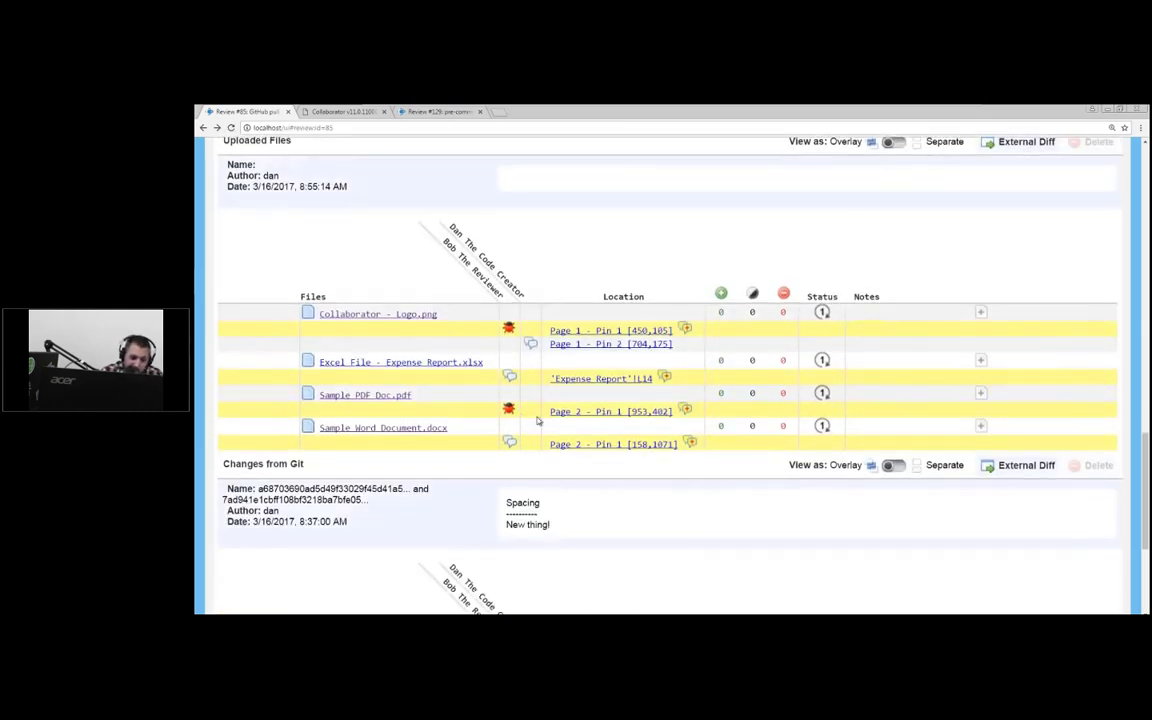
{"action": "scroll", "coordinate": [540, 420], "scroll_direction": "down", "scroll_amount": 3}
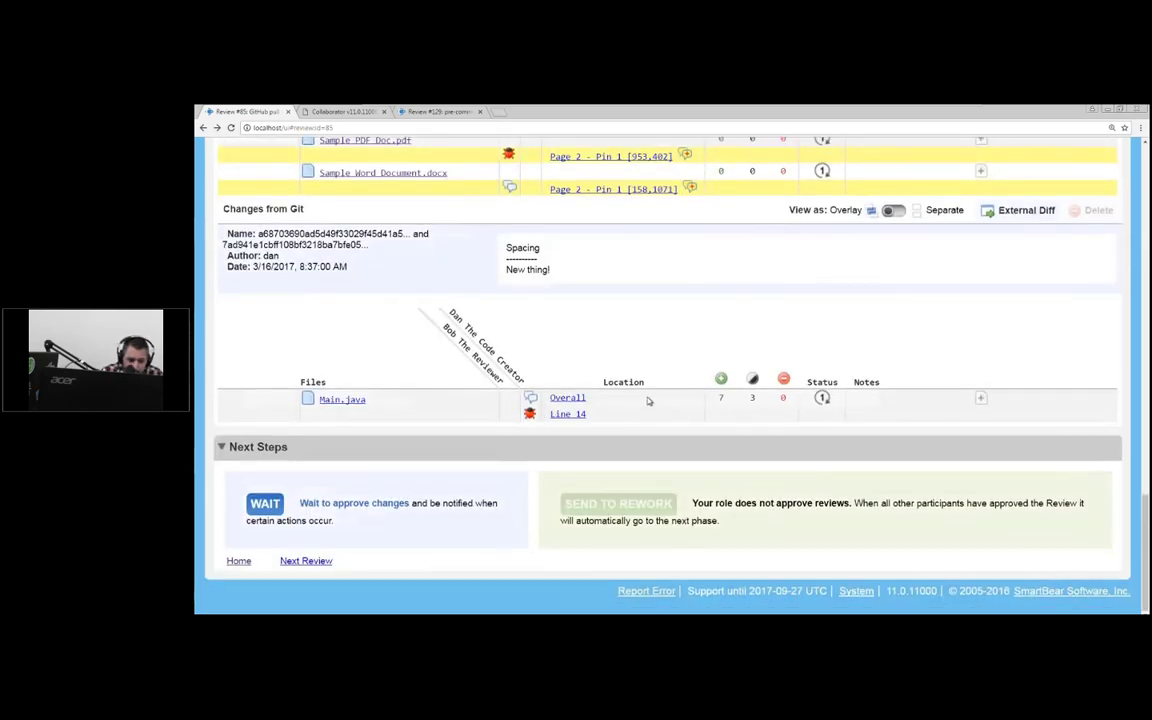
{"action": "scroll", "coordinate": [648, 400], "scroll_direction": "up", "scroll_amount": 10}
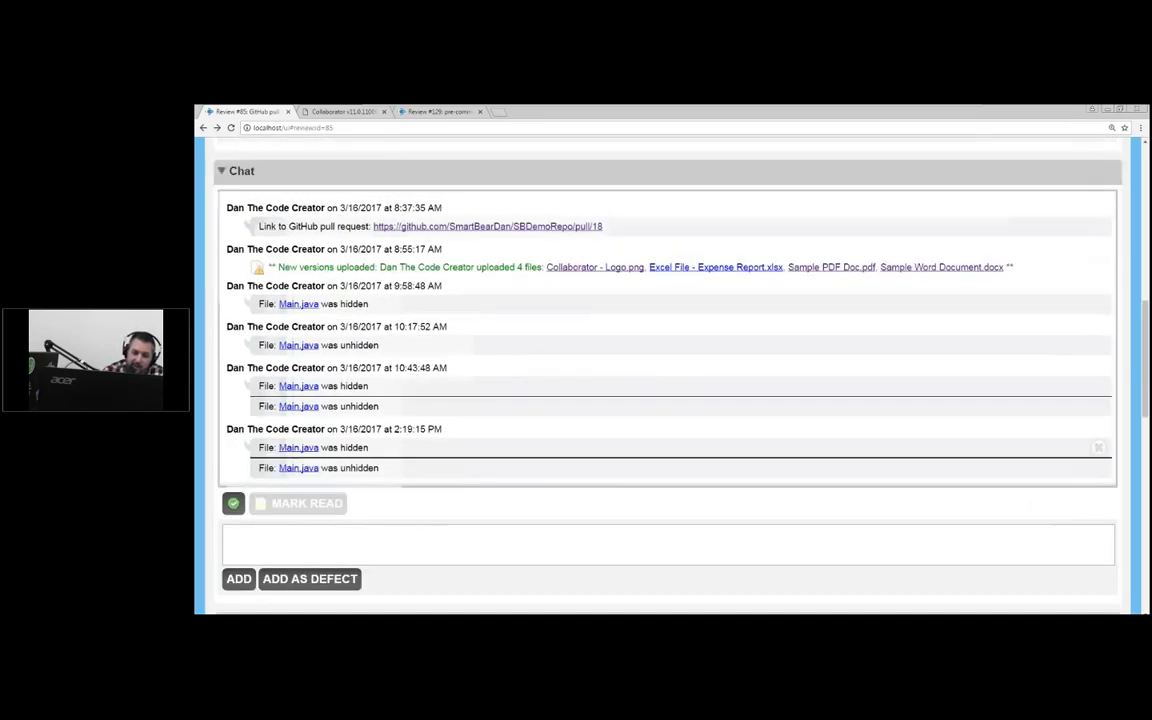
{"action": "scroll", "coordinate": [854, 365], "scroll_direction": "up", "scroll_amount": 10}
Step: Reopen the review's details report and mark the Created On and Finished On entries and the defect counts in the overview
{"action": "left_click", "coordinate": [915, 265]}
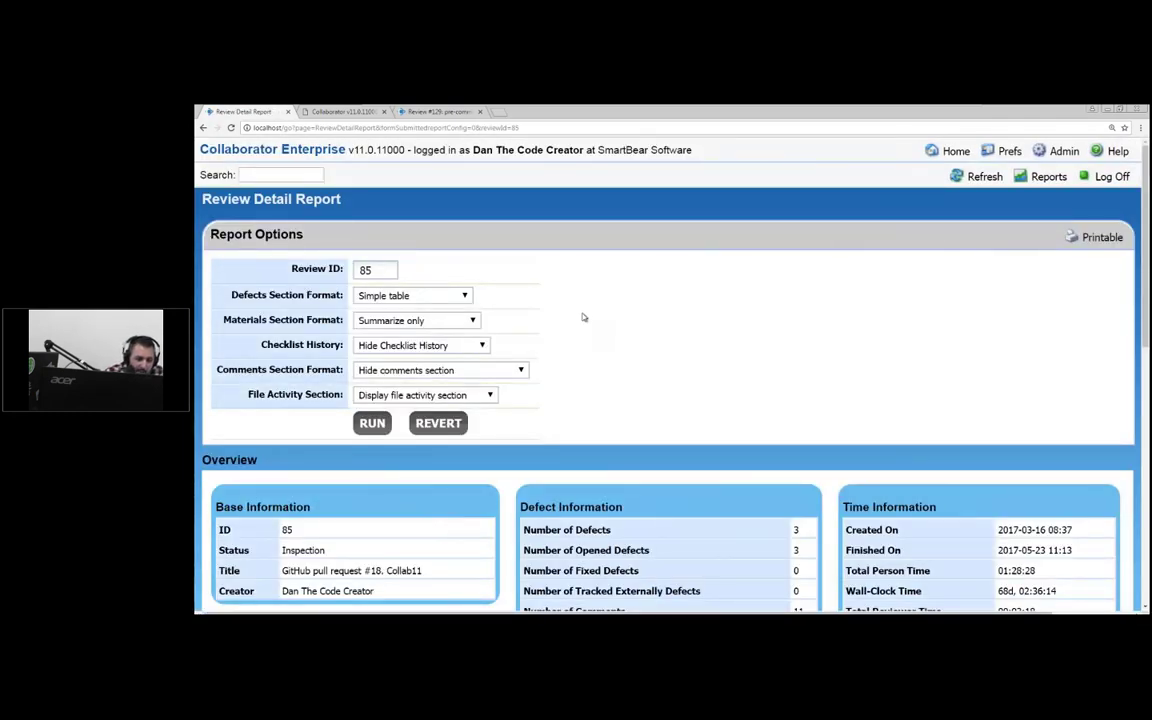
{"action": "scroll", "coordinate": [605, 300], "scroll_direction": "down", "scroll_amount": 1}
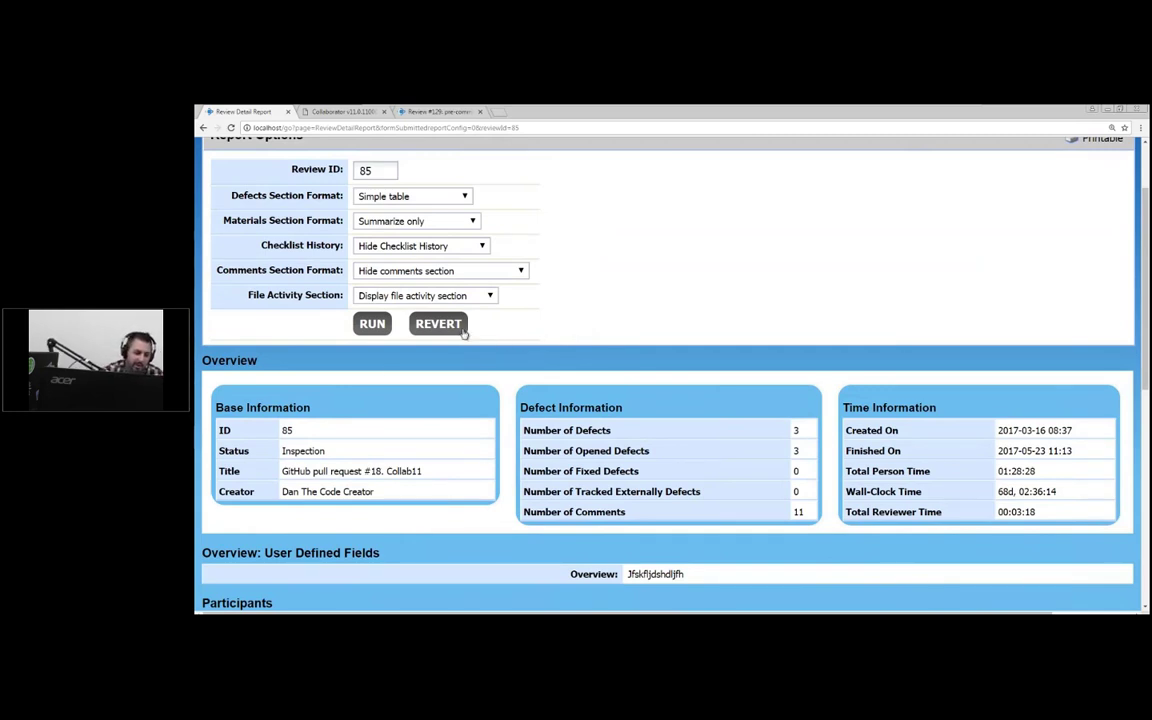
{"action": "scroll", "coordinate": [334, 366], "scroll_direction": "down", "scroll_amount": 1}
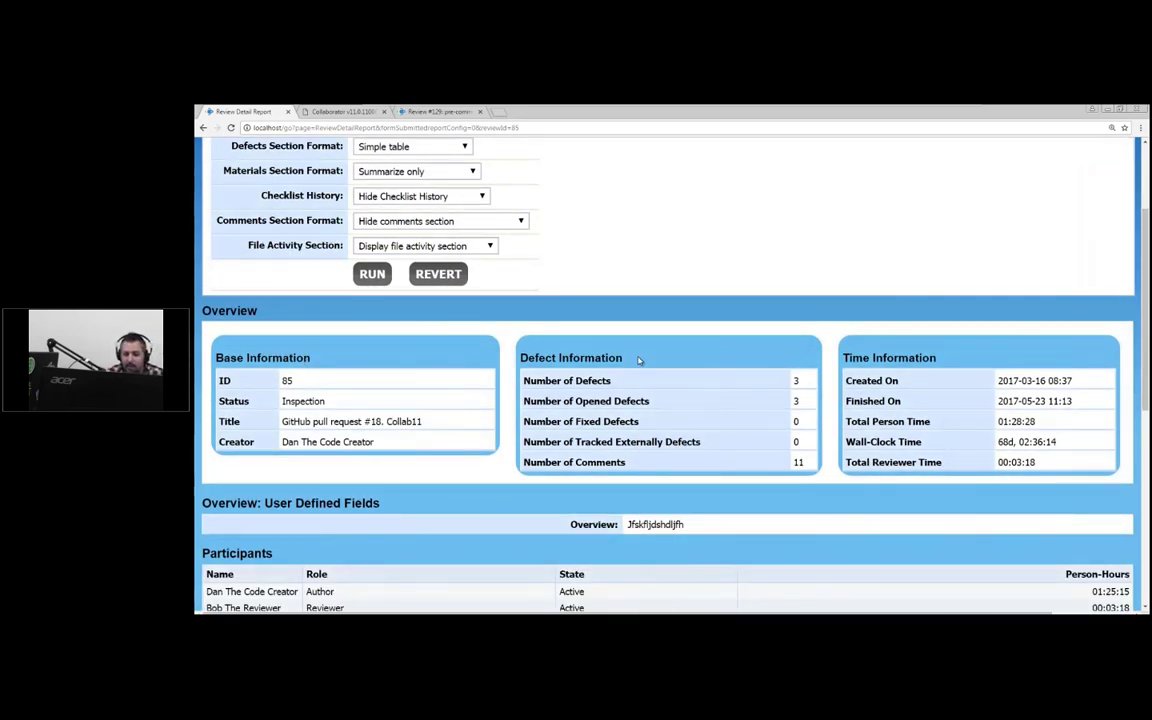
{"action": "mouse_move", "coordinate": [910, 380]}
{"action": "left_mouse_down"}
{"action": "mouse_move", "coordinate": [958, 380]}
{"action": "mouse_move", "coordinate": [958, 394]}
{"action": "left_mouse_up"}
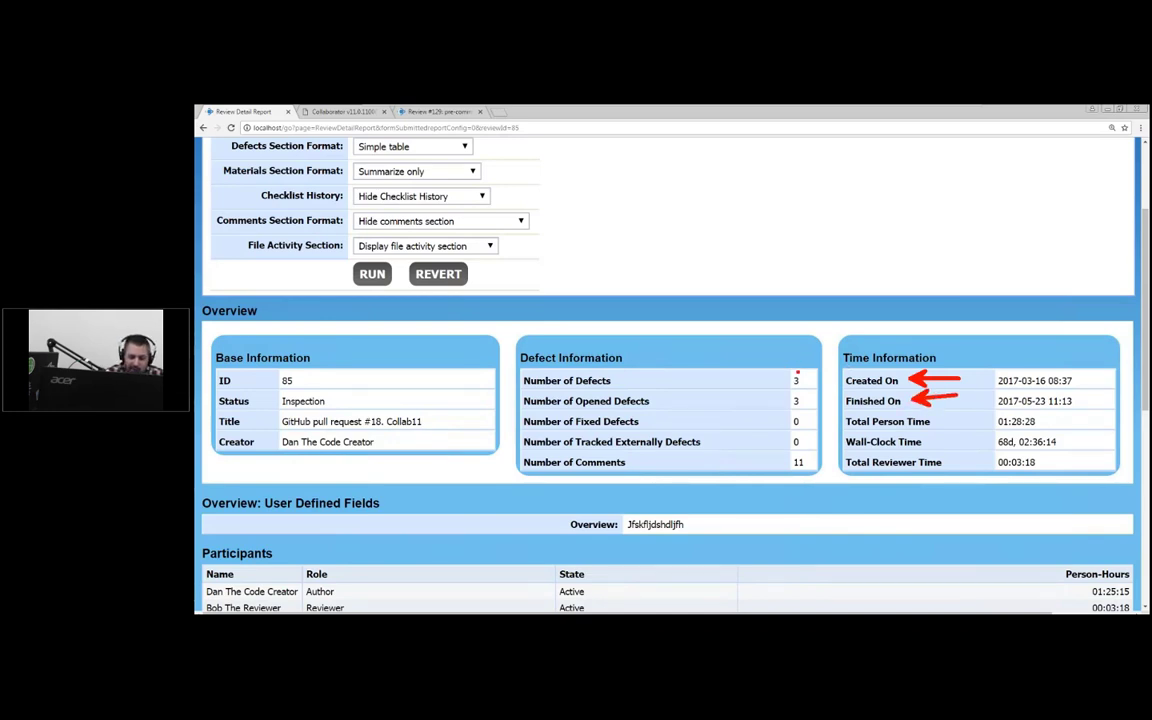
{"action": "left_click_drag", "start_coordinate": [787, 371], "coordinate": [823, 391]}
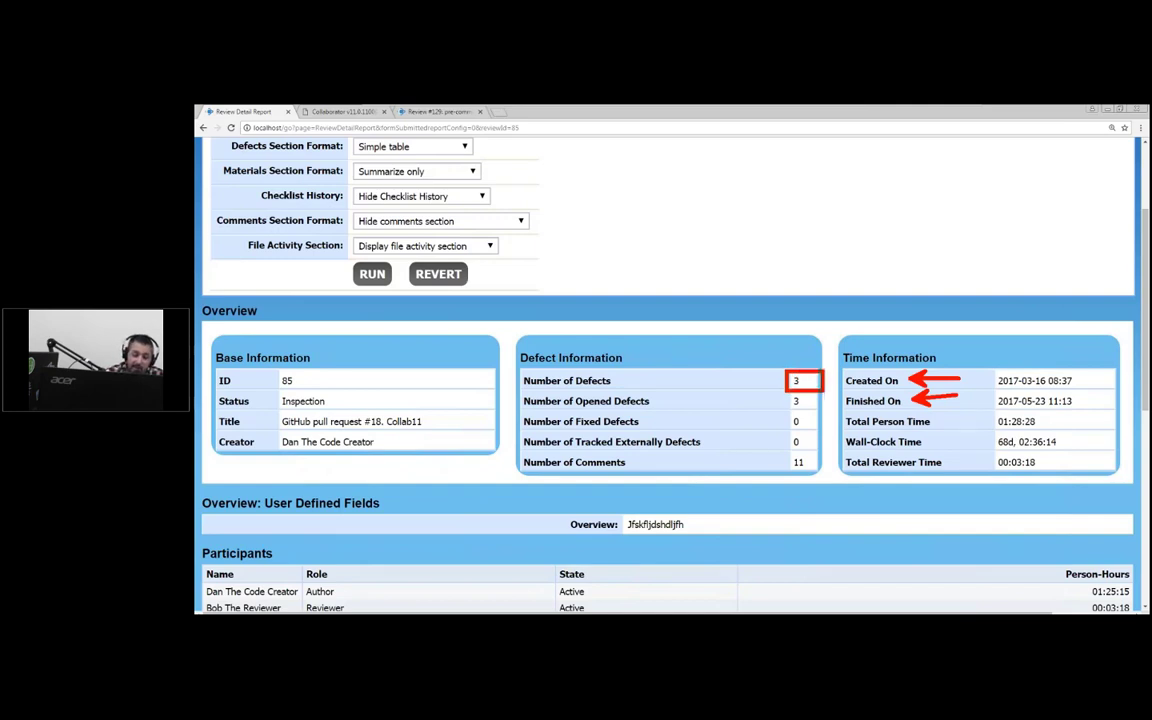
{"action": "left_click_drag", "start_coordinate": [823, 391], "coordinate": [823, 411]}
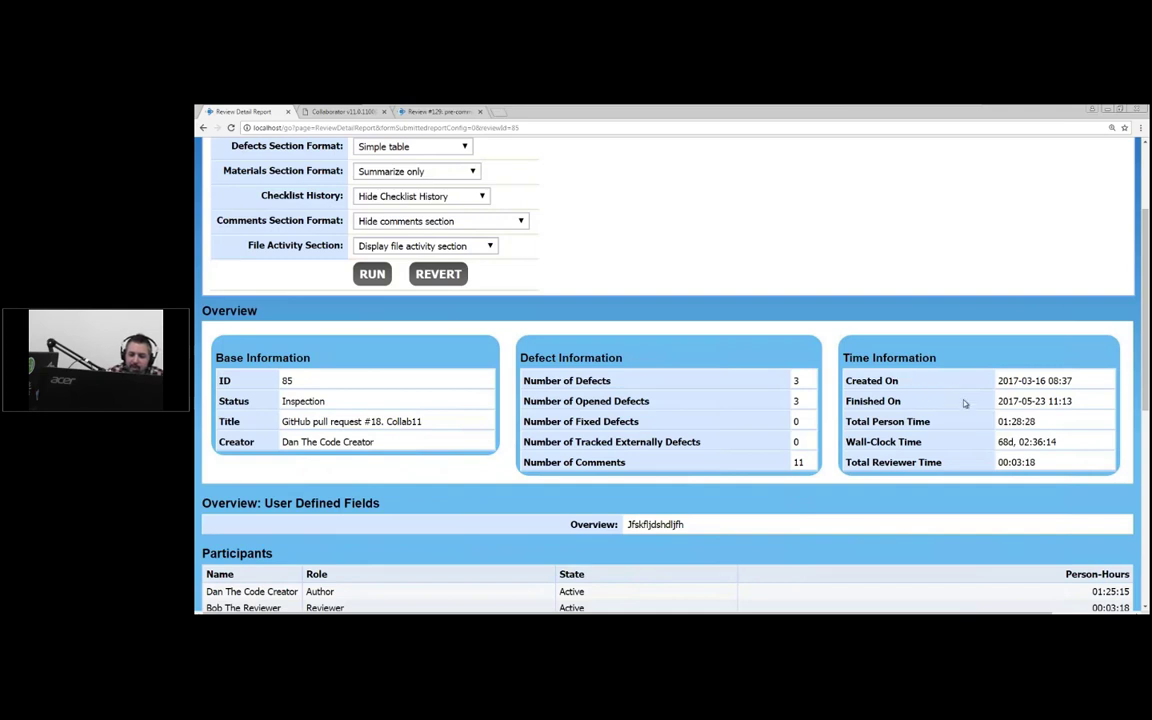
Step: Examine the report's participants, defect log and inspection rates
{"action": "scroll", "coordinate": [931, 399], "scroll_direction": "down", "scroll_amount": 2}
{"action": "scroll", "coordinate": [928, 397], "scroll_direction": "down", "scroll_amount": 2}
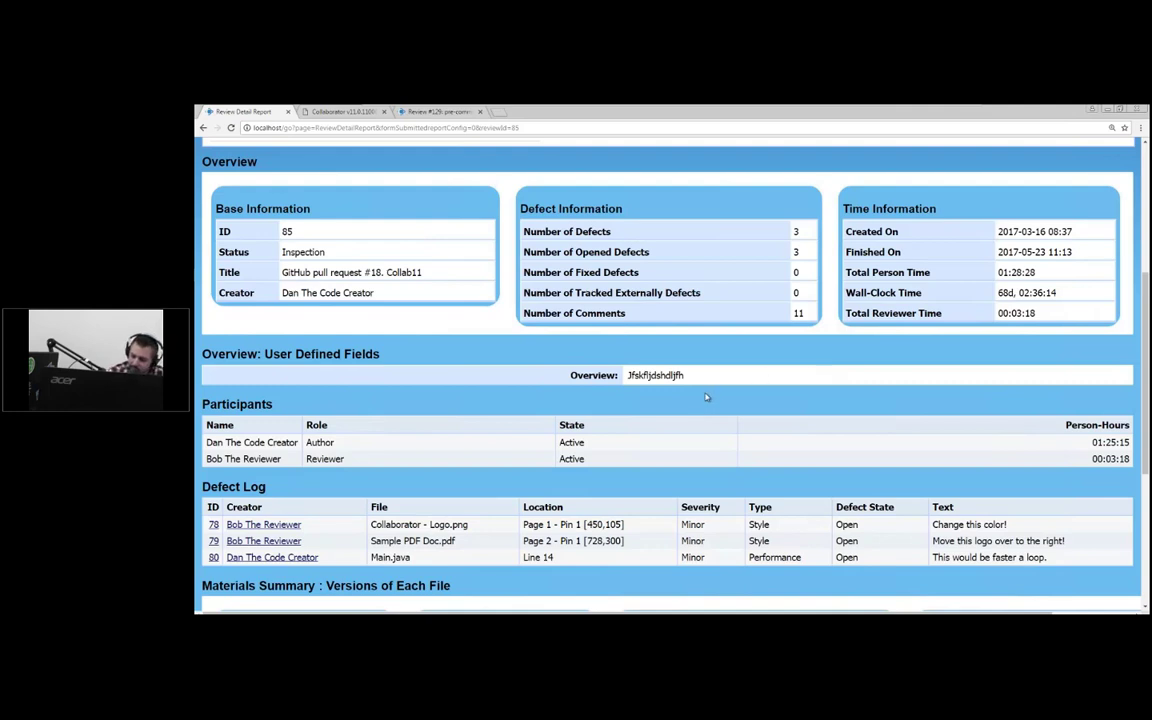
{"action": "scroll", "coordinate": [680, 406], "scroll_direction": "down", "scroll_amount": 3}
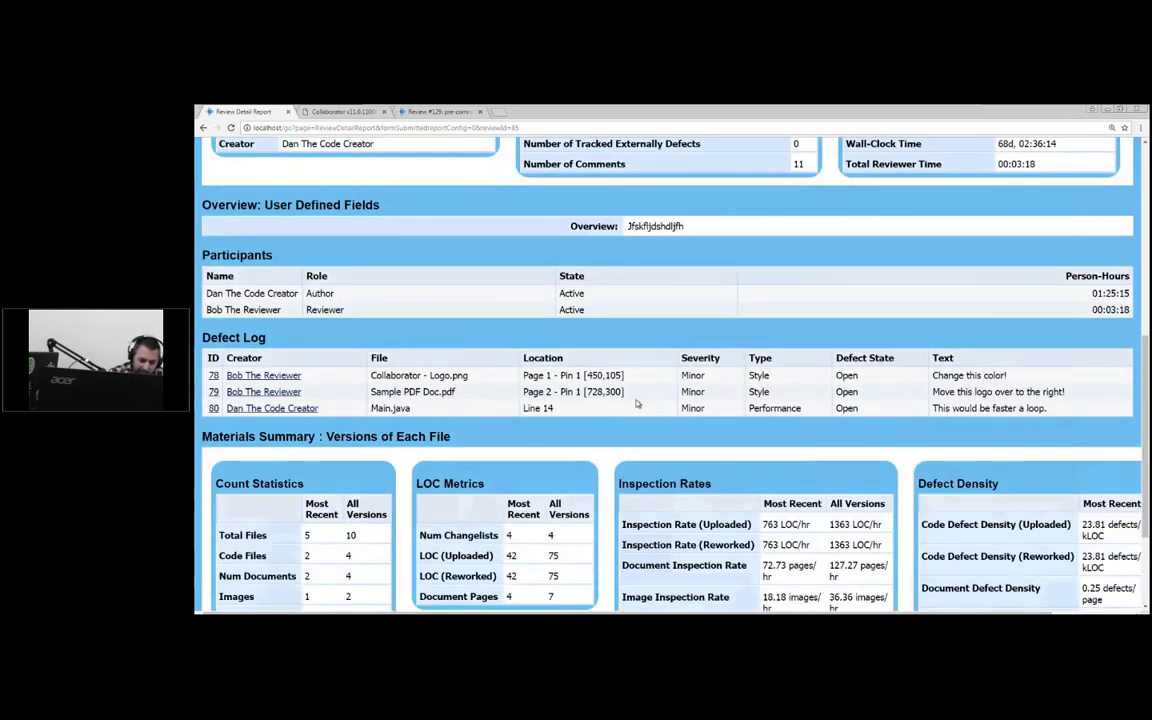
{"action": "scroll", "coordinate": [637, 403], "scroll_direction": "down", "scroll_amount": 3}
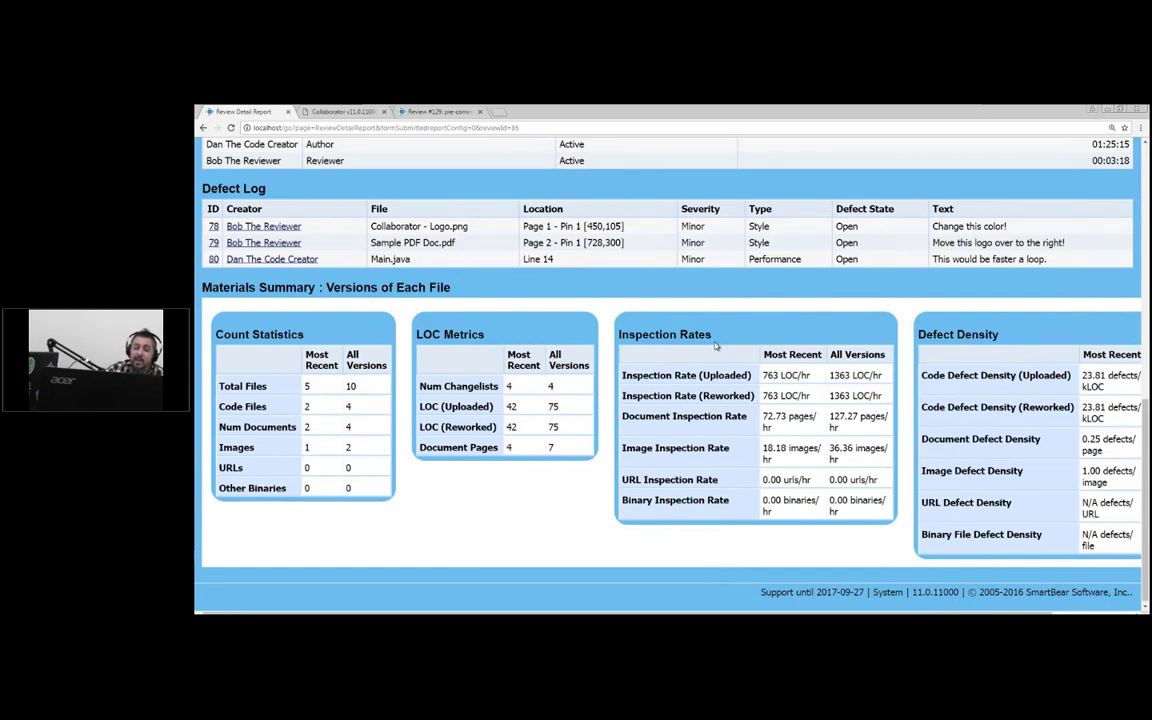
{"action": "scroll", "coordinate": [750, 300], "scroll_direction": "up", "scroll_amount": 3}
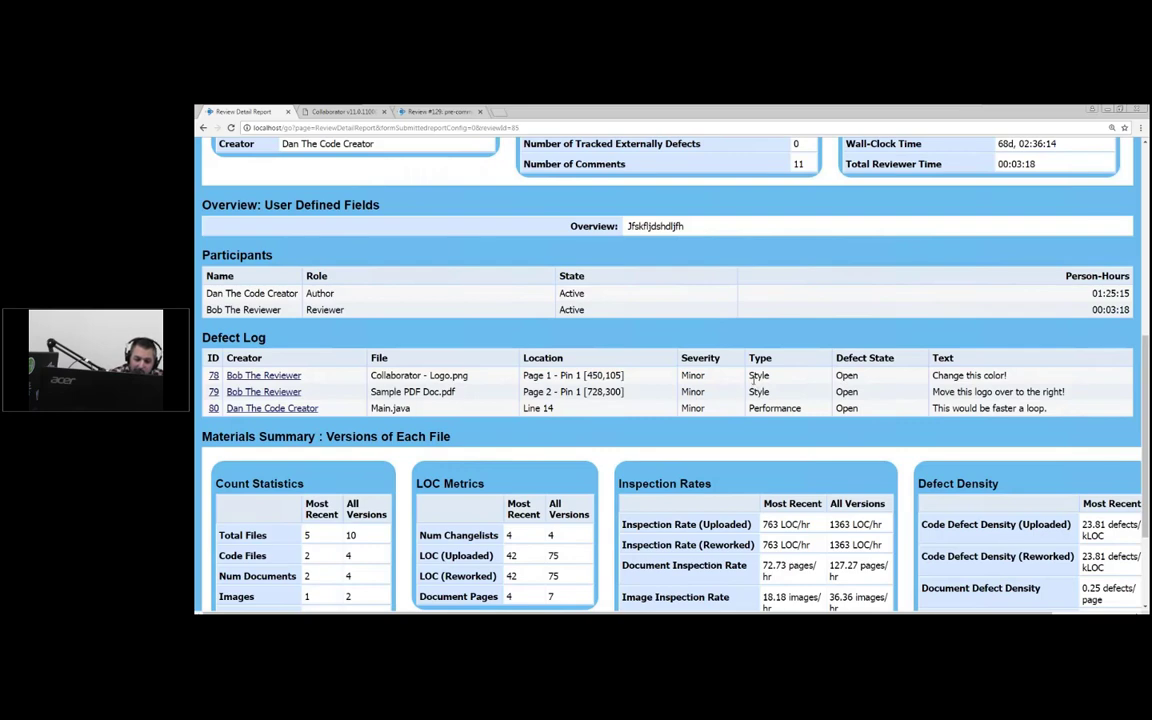
{"action": "scroll", "coordinate": [753, 379], "scroll_direction": "down", "scroll_amount": 1}
{"action": "scroll", "coordinate": [753, 379], "scroll_direction": "down", "scroll_amount": 3}
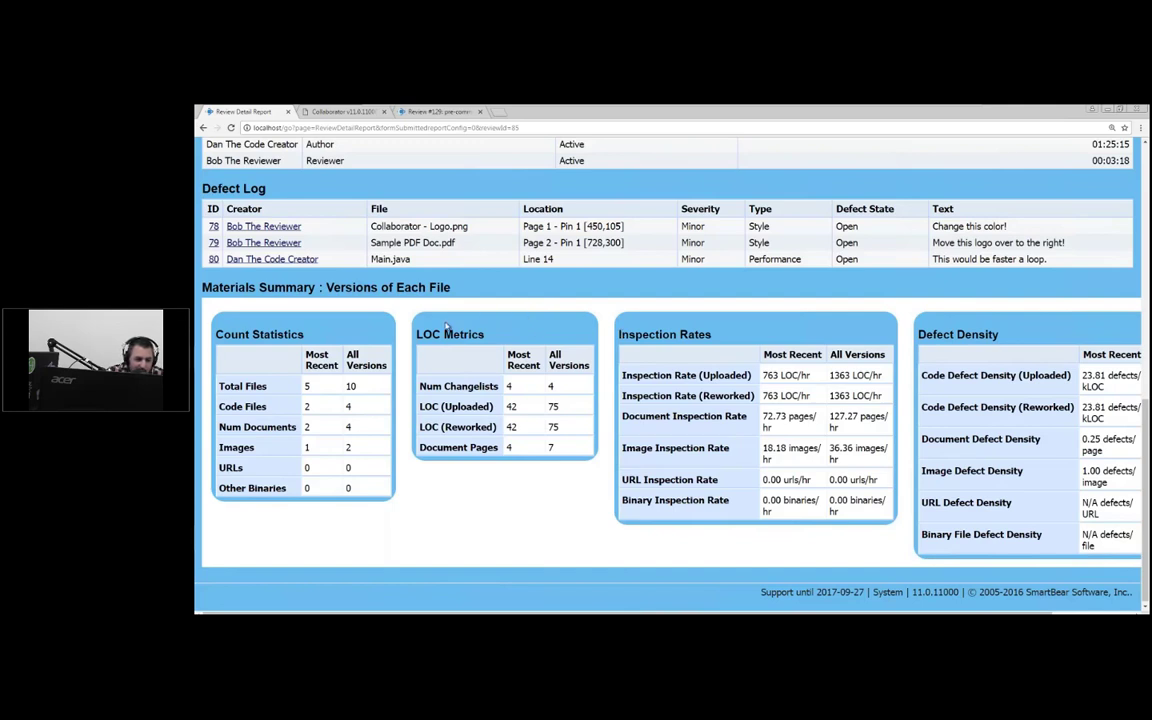
Step: Examine the full width of the Materials Summary, including the Defect Density metrics for most recent and all versions
{"action": "scroll", "coordinate": [447, 327], "scroll_direction": "down", "scroll_amount": 1}
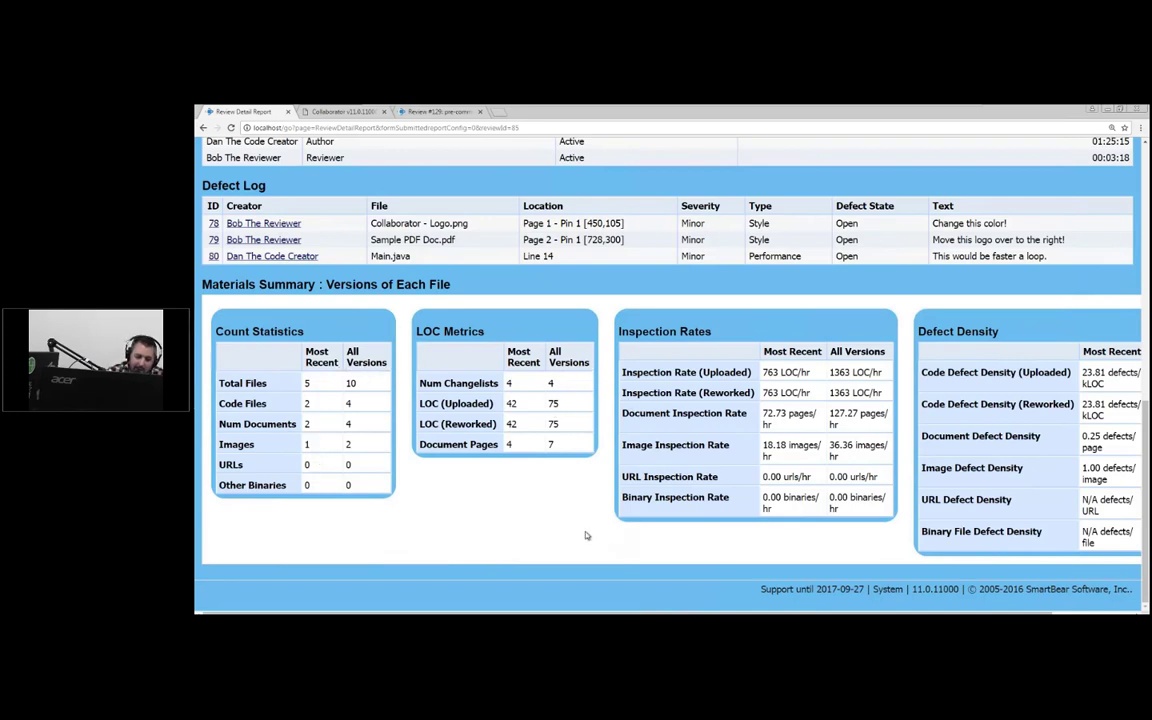
{"action": "scroll", "coordinate": [540, 509], "scroll_direction": "right", "scroll_amount": 2}
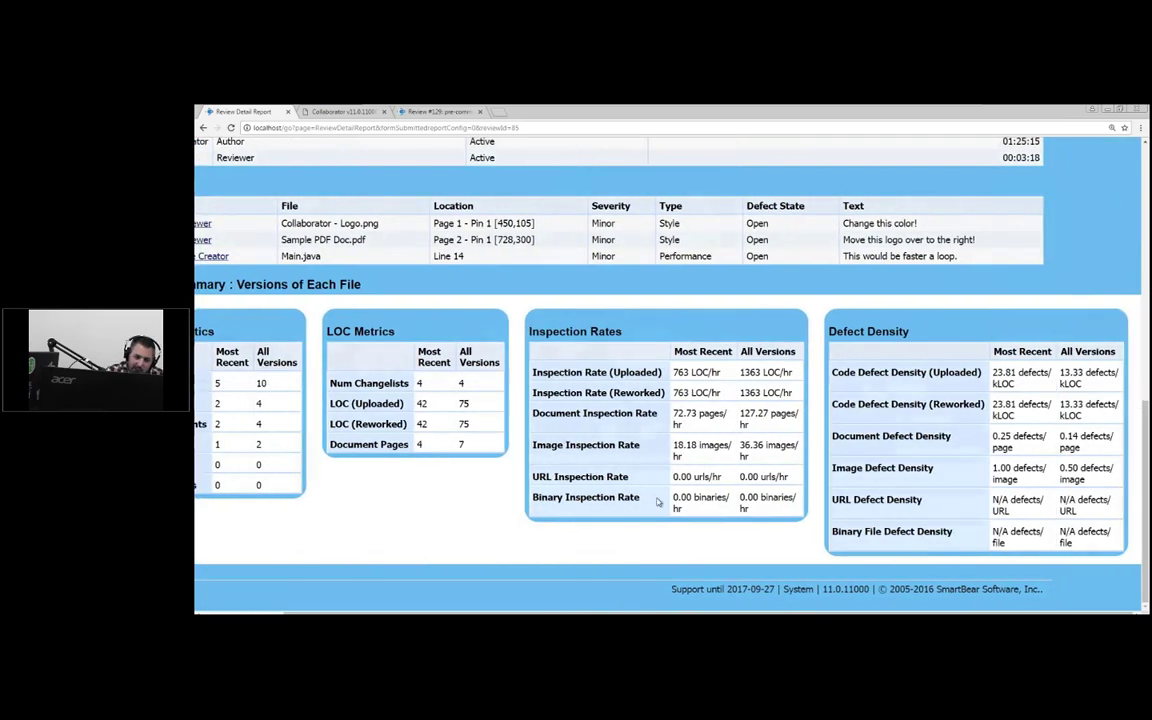
{"action": "scroll", "coordinate": [660, 380], "scroll_direction": "left", "scroll_amount": 2}
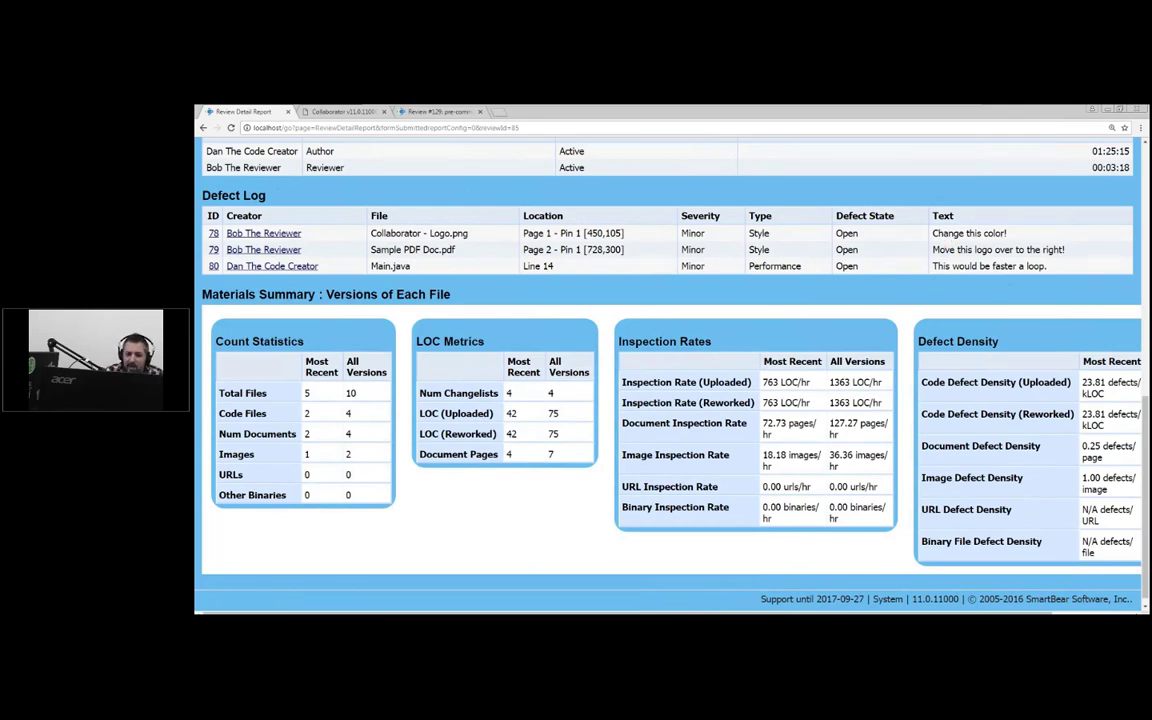
{"action": "scroll", "coordinate": [880, 600], "scroll_direction": "down", "scroll_amount": 1}
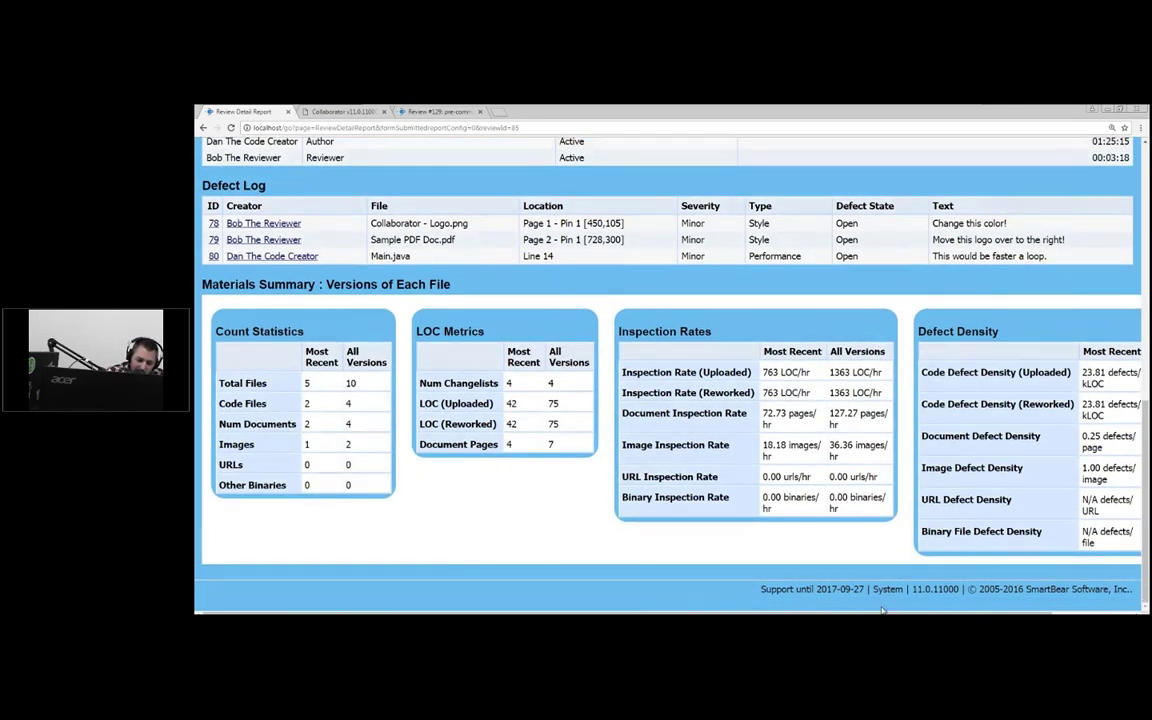
{"action": "scroll", "coordinate": [968, 603], "scroll_direction": "right", "scroll_amount": 2}
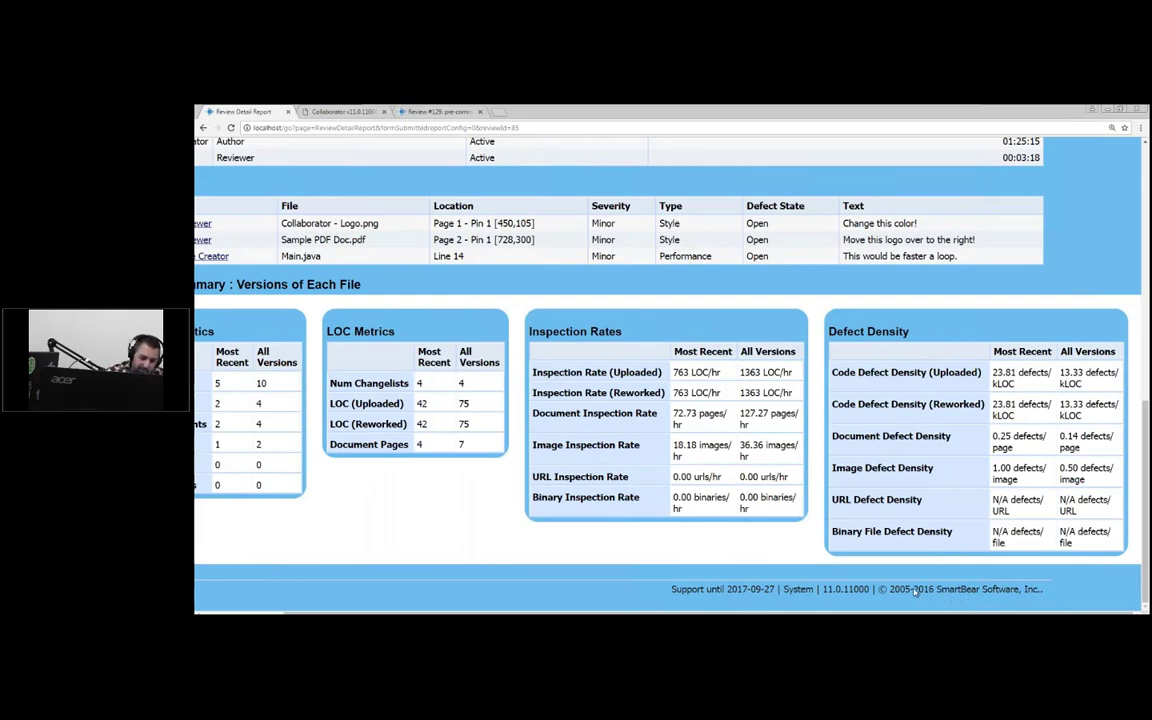
{"action": "scroll", "coordinate": [800, 607], "scroll_direction": "left", "scroll_amount": 3}
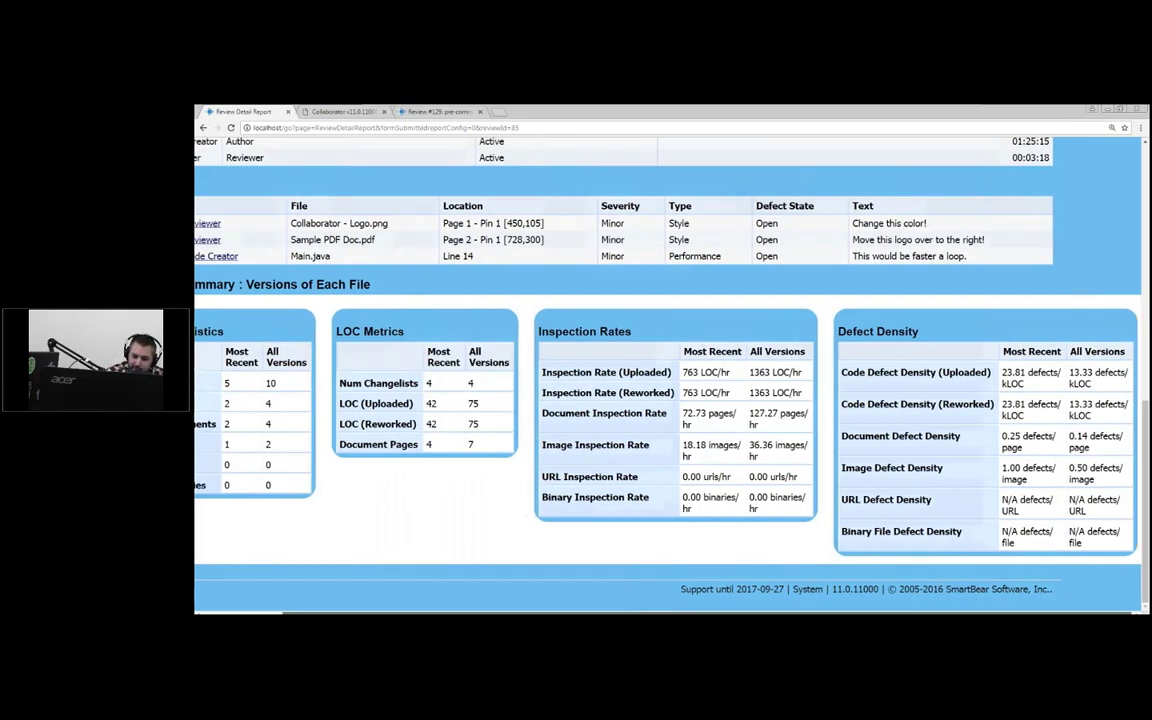
Step: Set the report options to display the file activity section, all comments and the checklist history
{"action": "scroll", "coordinate": [640, 430], "scroll_direction": "up", "scroll_amount": 10}
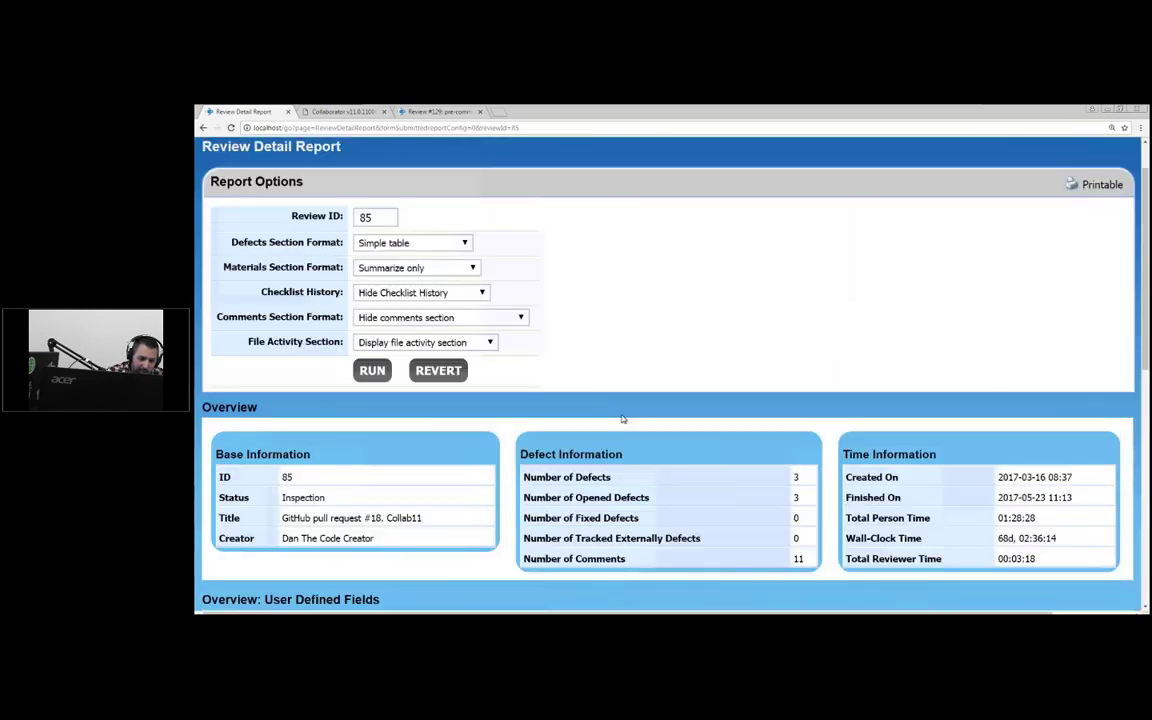
{"action": "left_click", "coordinate": [490, 342]}
{"action": "left_click", "coordinate": [385, 357]}
{"action": "left_click", "coordinate": [405, 318]}
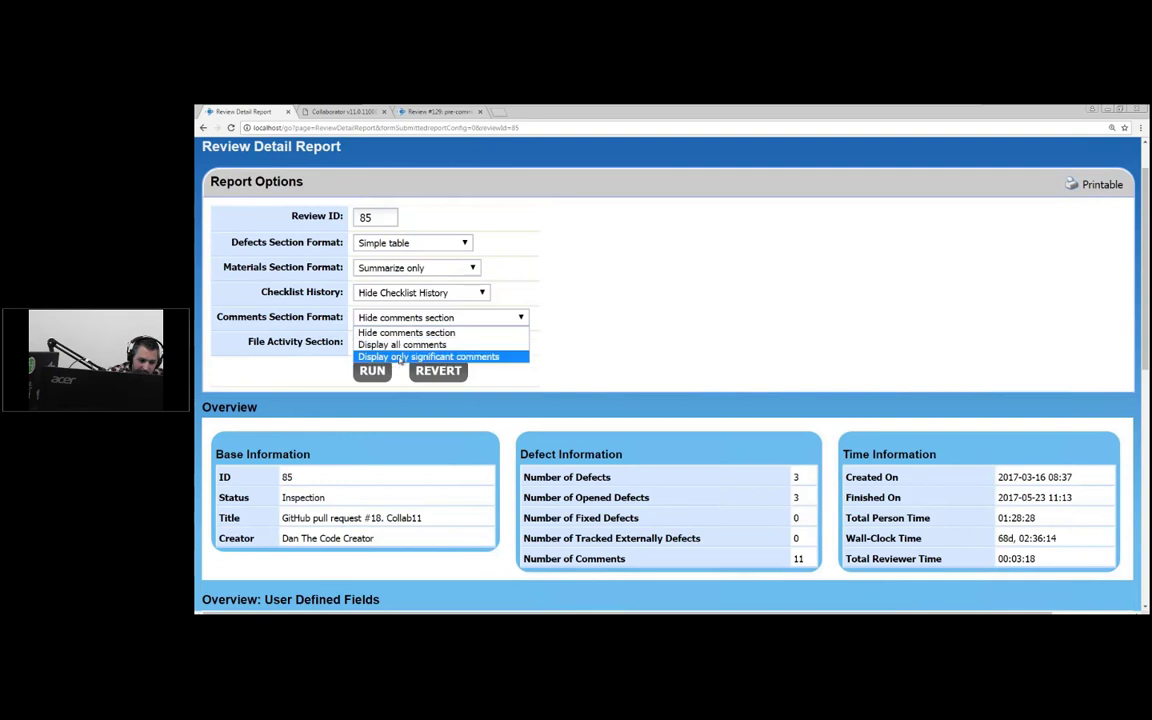
{"action": "left_click", "coordinate": [385, 344]}
{"action": "left_click", "coordinate": [417, 293]}
{"action": "left_click", "coordinate": [420, 317]}
Step: Set the materials section to List files, keep the defects section as Simple table, and run the report
{"action": "left_click", "coordinate": [452, 270]}
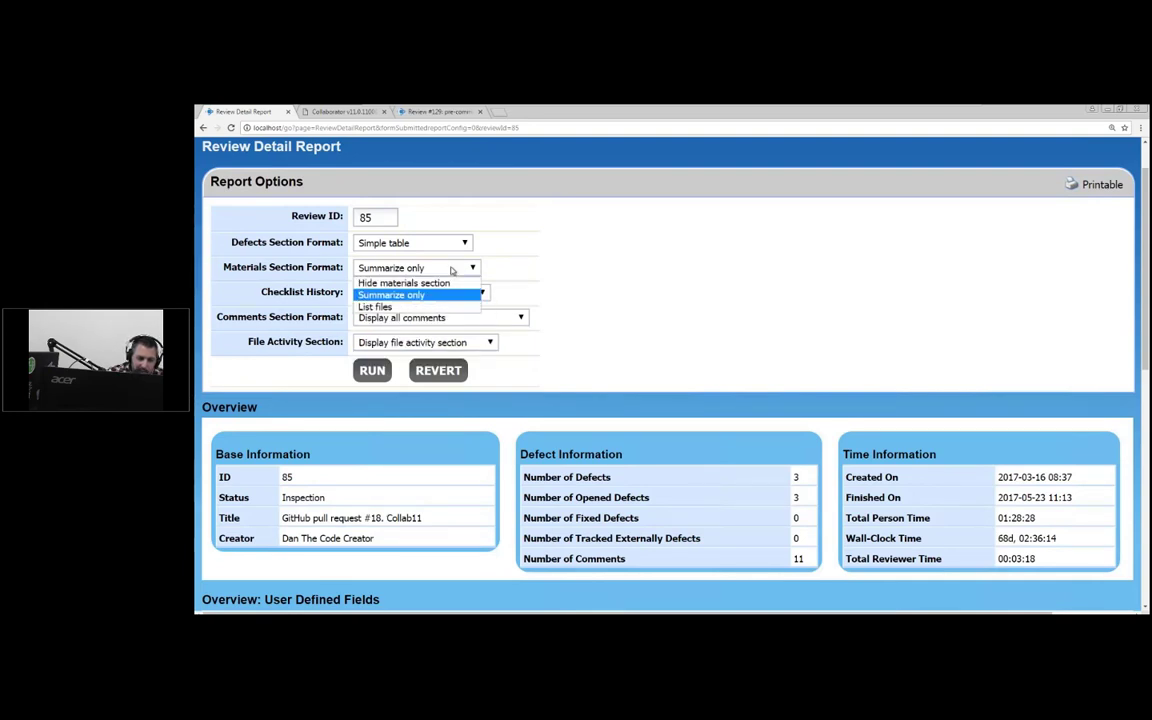
{"action": "left_click", "coordinate": [395, 305]}
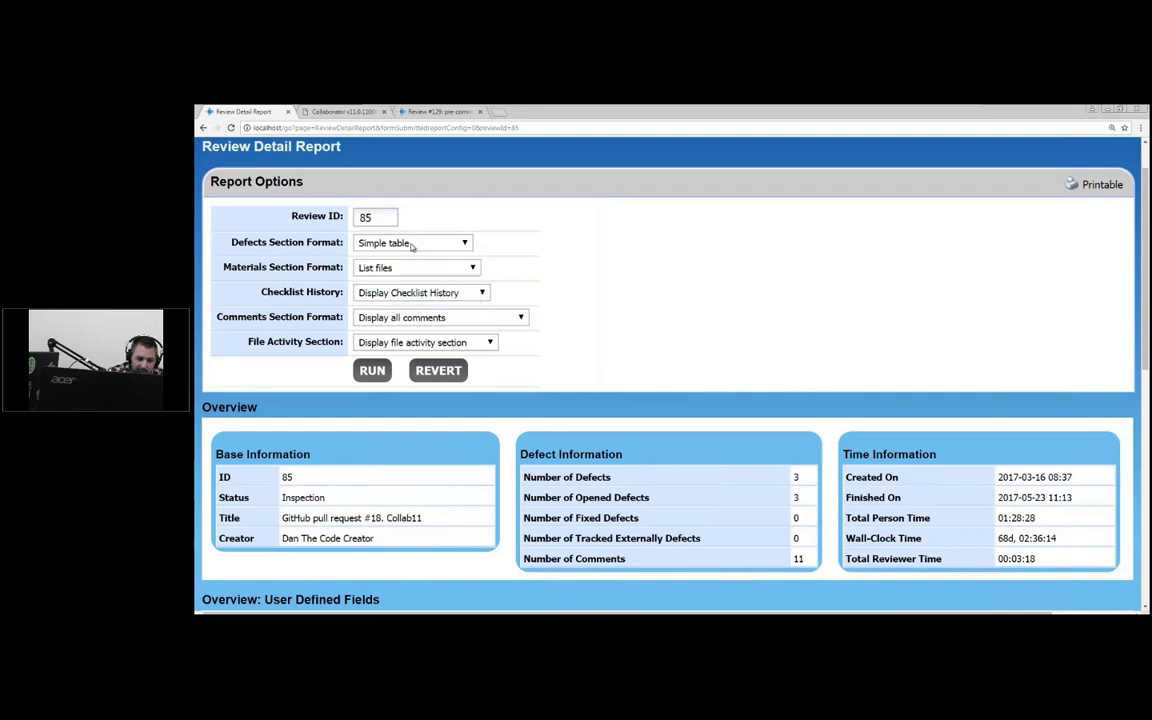
{"action": "left_click", "coordinate": [410, 244]}
{"action": "left_click", "coordinate": [385, 267]}
{"action": "left_click", "coordinate": [372, 370]}
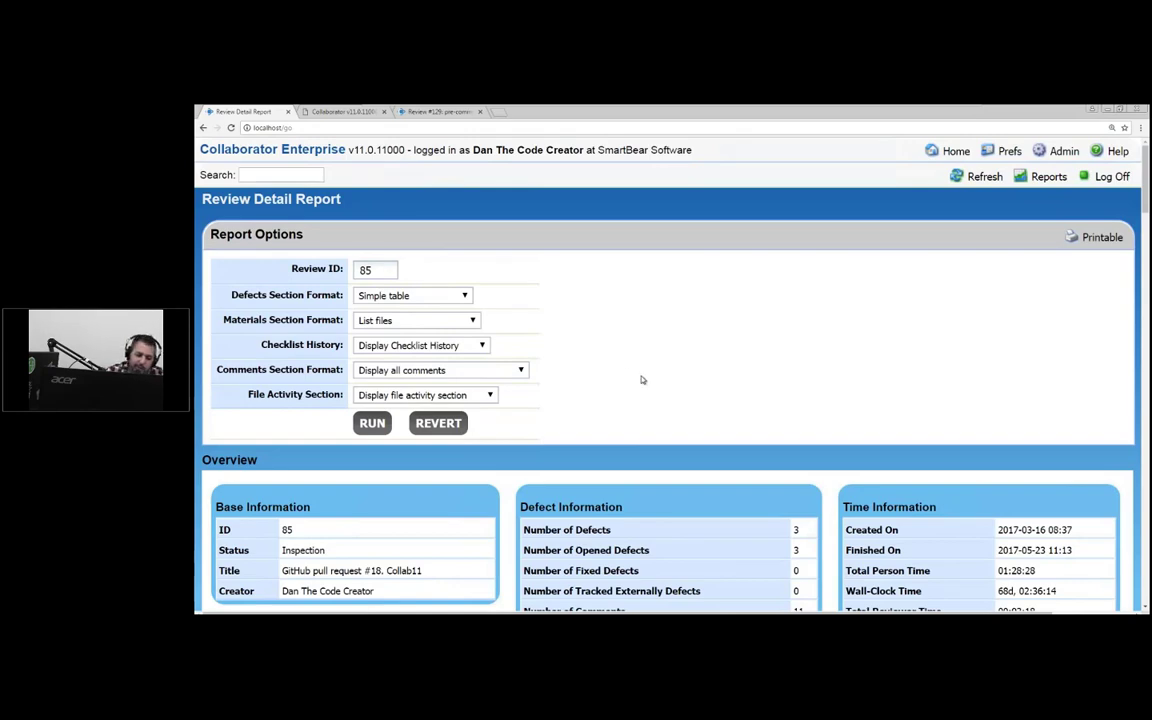
Step: Examine the regenerated report's materials detail, review conversations and overall file activity
{"action": "scroll", "coordinate": [642, 380], "scroll_direction": "down", "scroll_amount": 10}
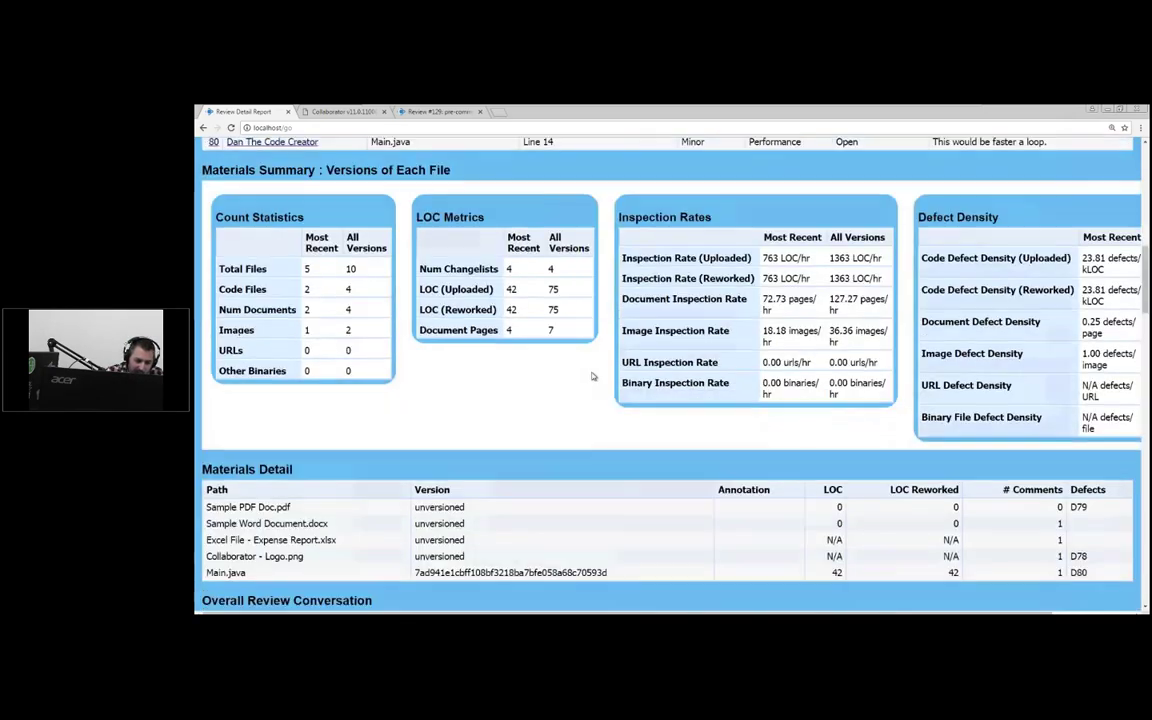
{"action": "scroll", "coordinate": [560, 376], "scroll_direction": "down", "scroll_amount": 4}
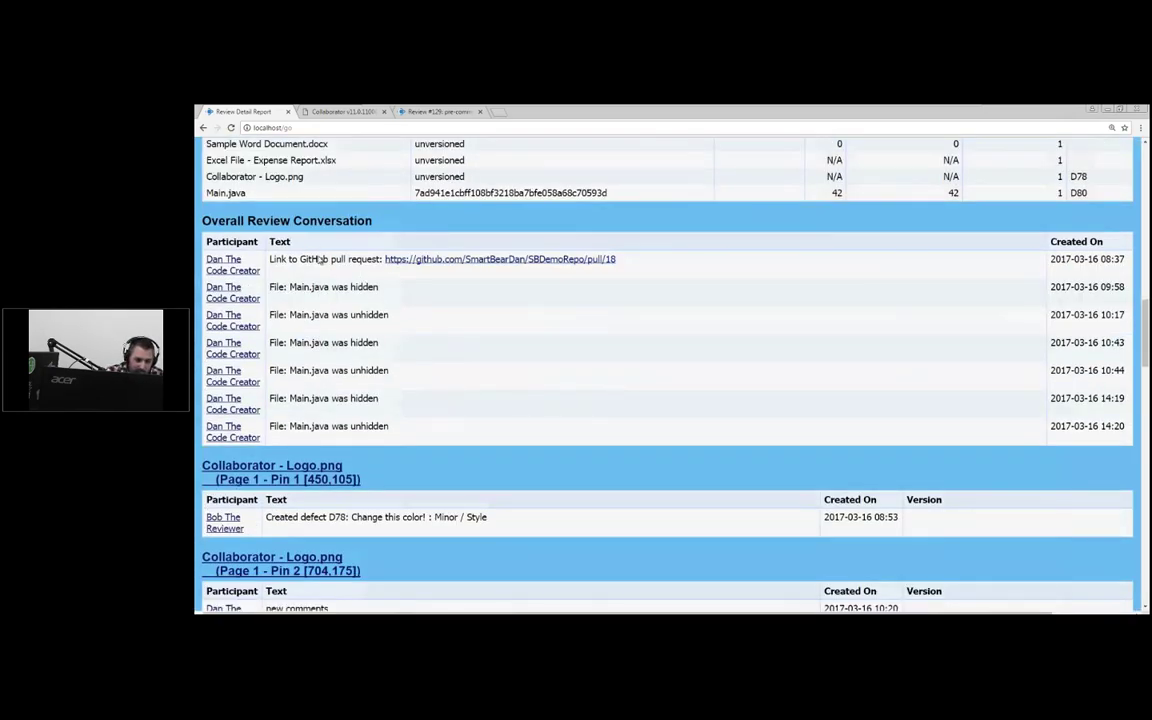
{"action": "scroll", "coordinate": [905, 383], "scroll_direction": "down", "scroll_amount": 1}
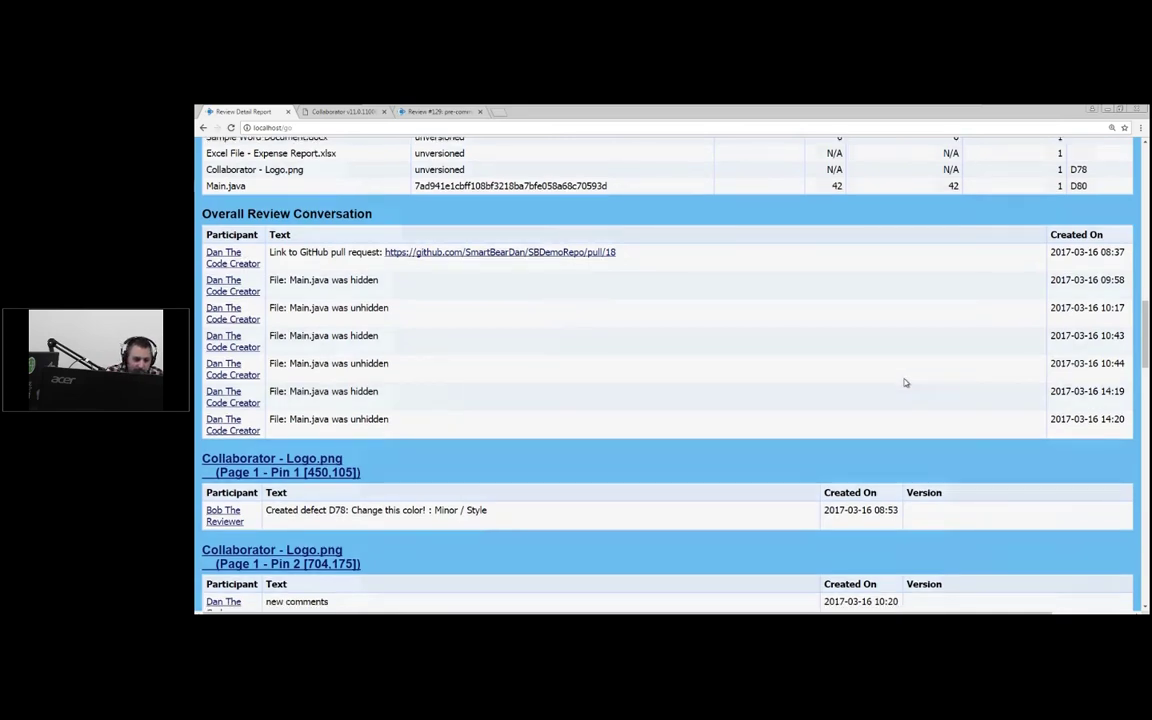
{"action": "scroll", "coordinate": [905, 383], "scroll_direction": "down", "scroll_amount": 2}
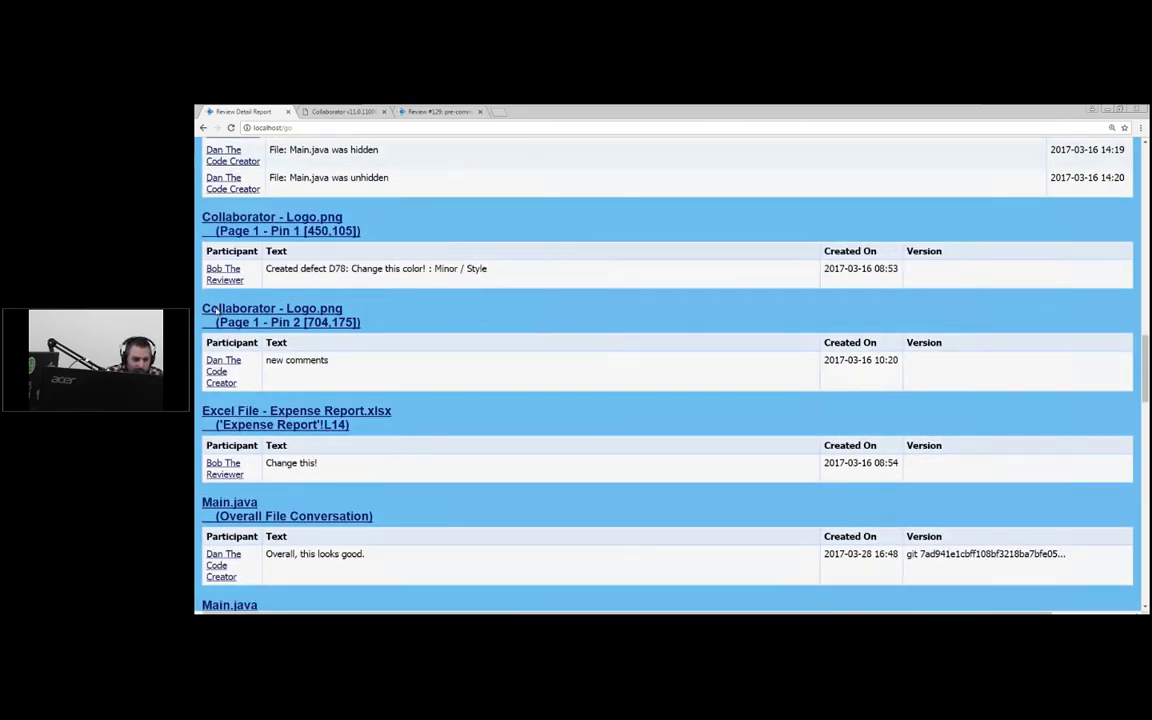
{"action": "scroll", "coordinate": [378, 287], "scroll_direction": "down", "scroll_amount": 5}
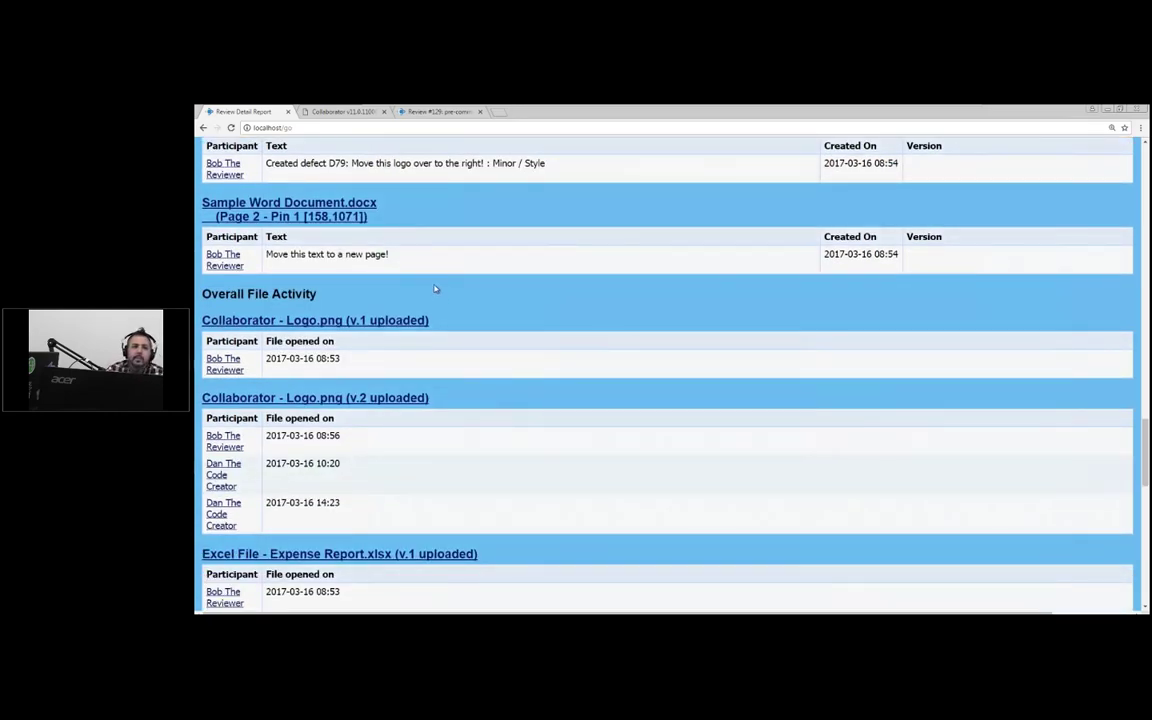
Step: Finish viewing the report's file activity, return to the home page and open Review #129, "pre-commit review"
{"action": "scroll", "coordinate": [486, 320], "scroll_direction": "down", "scroll_amount": 2}
{"action": "scroll", "coordinate": [484, 318], "scroll_direction": "down", "scroll_amount": 4}
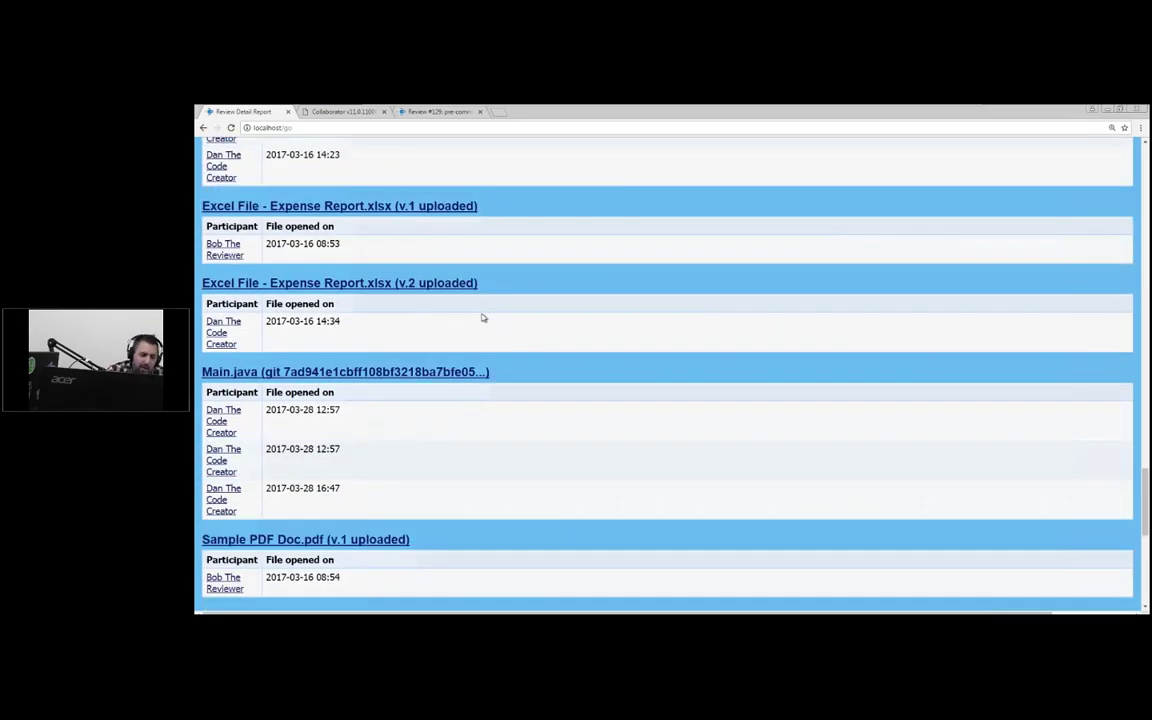
{"action": "scroll", "coordinate": [588, 345], "scroll_direction": "up", "scroll_amount": 15}
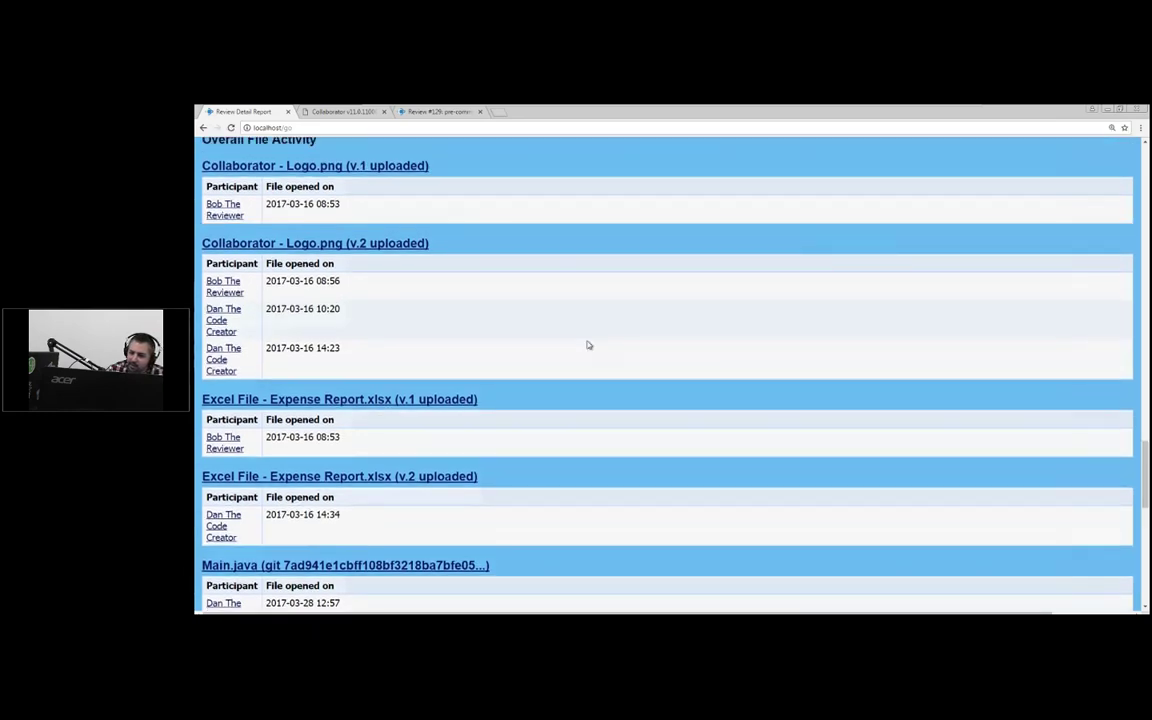
{"action": "scroll", "coordinate": [588, 345], "scroll_direction": "up", "scroll_amount": 20}
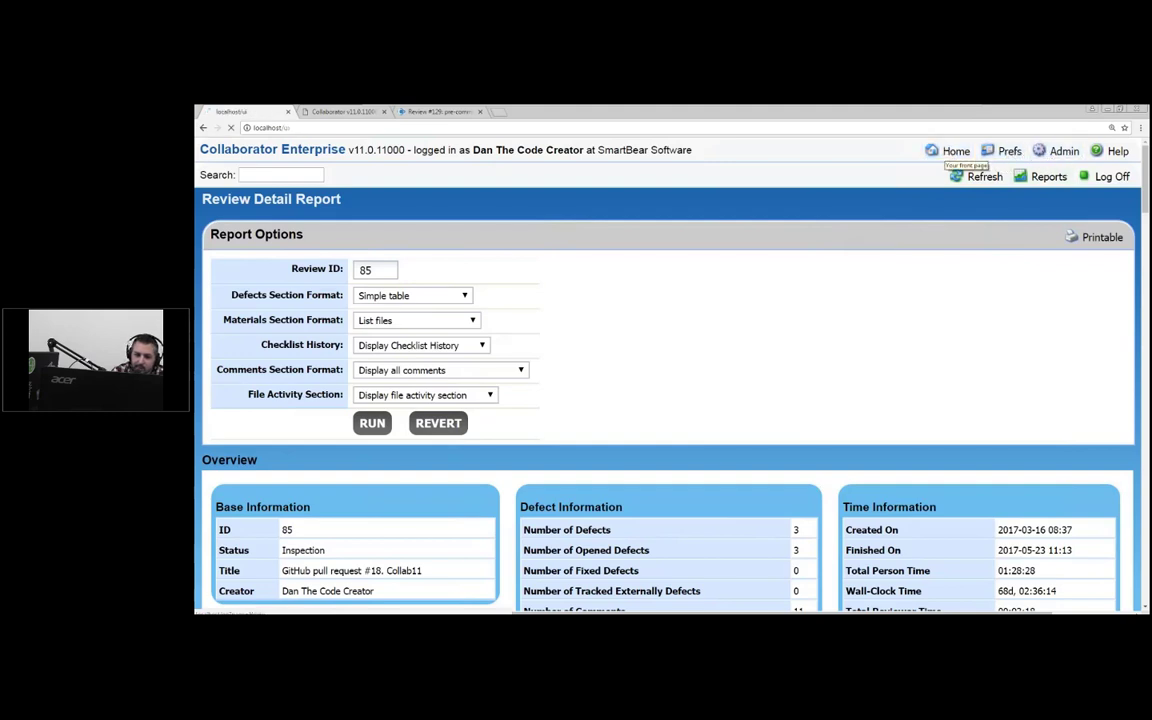
{"action": "left_click", "coordinate": [948, 152]}
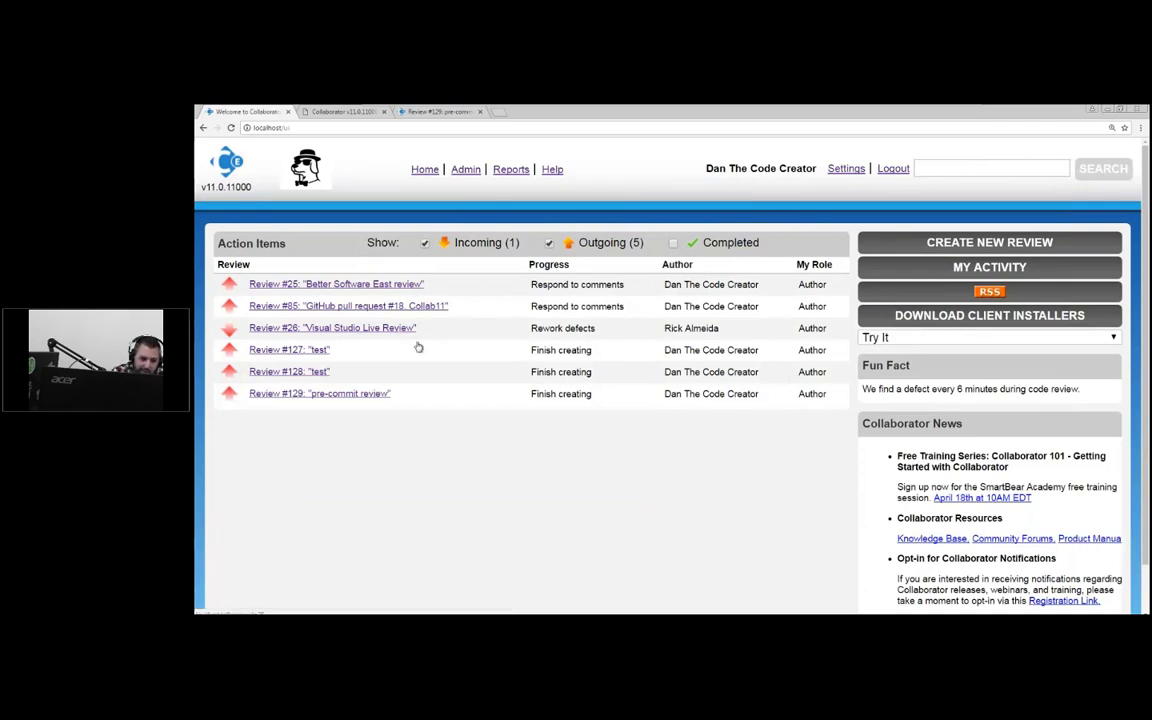
{"action": "left_click", "coordinate": [382, 395]}
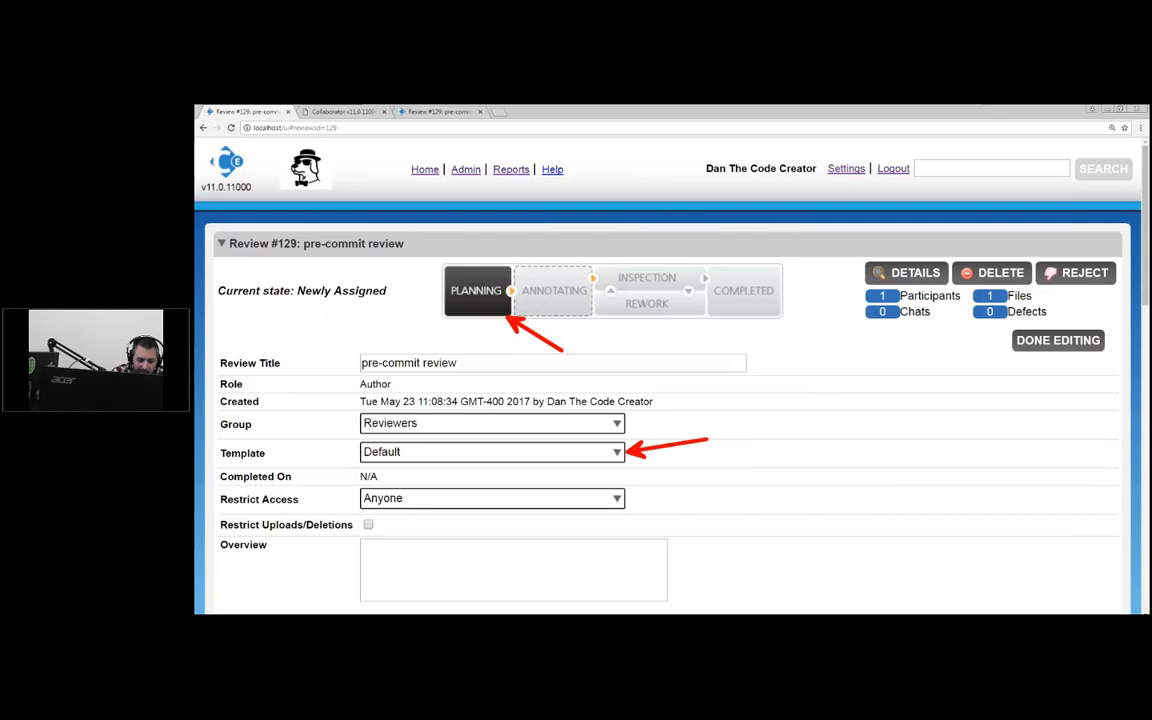
Step: Examine the review's available templates, participant roles and requirements, defect log, chat and review materials
{"action": "scroll", "coordinate": [400, 316], "scroll_direction": "down", "scroll_amount": 3}
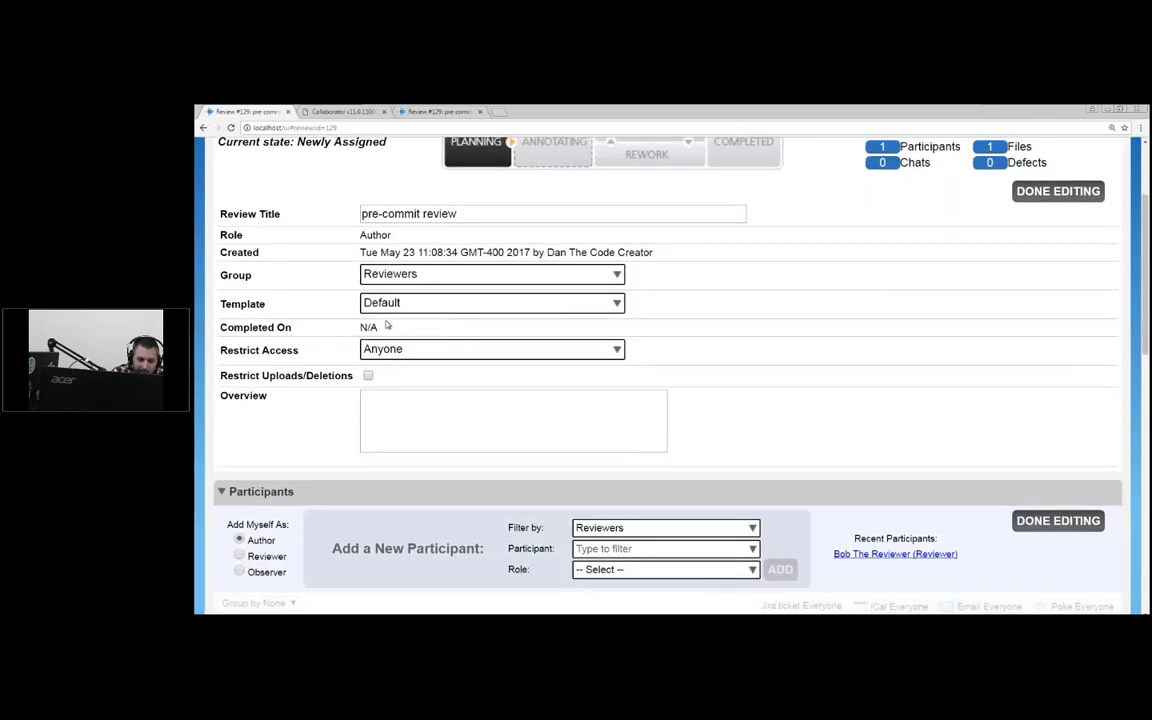
{"action": "left_click", "coordinate": [404, 303]}
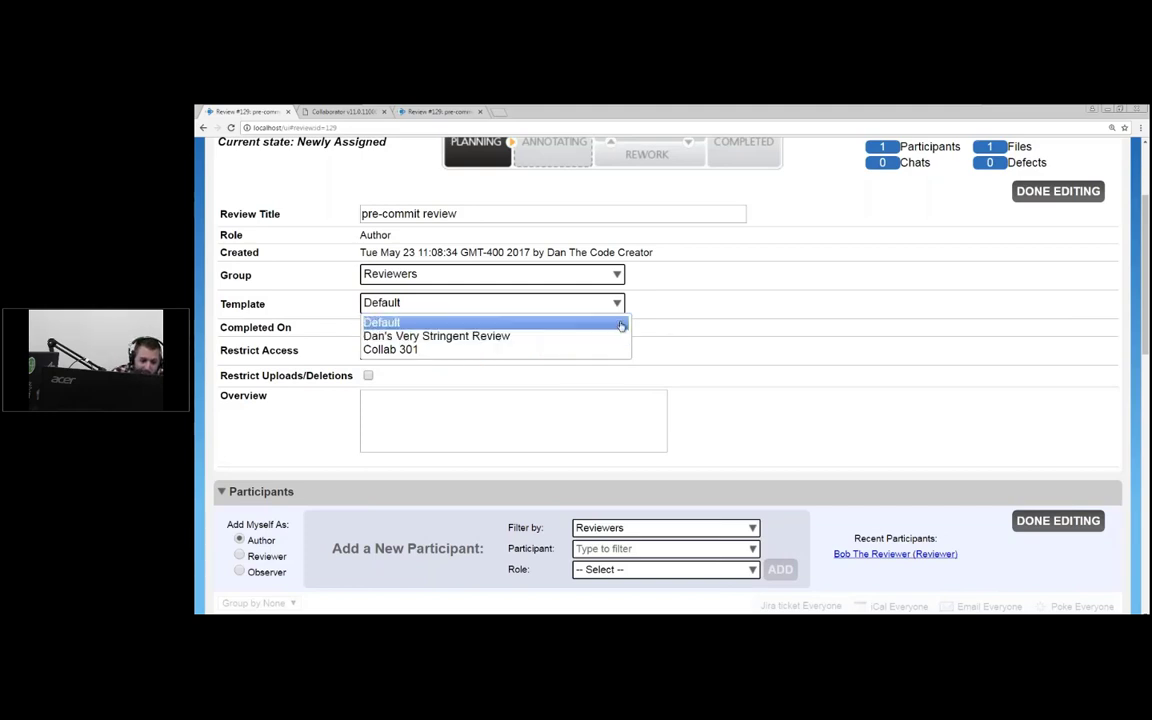
{"action": "left_click", "coordinate": [710, 309]}
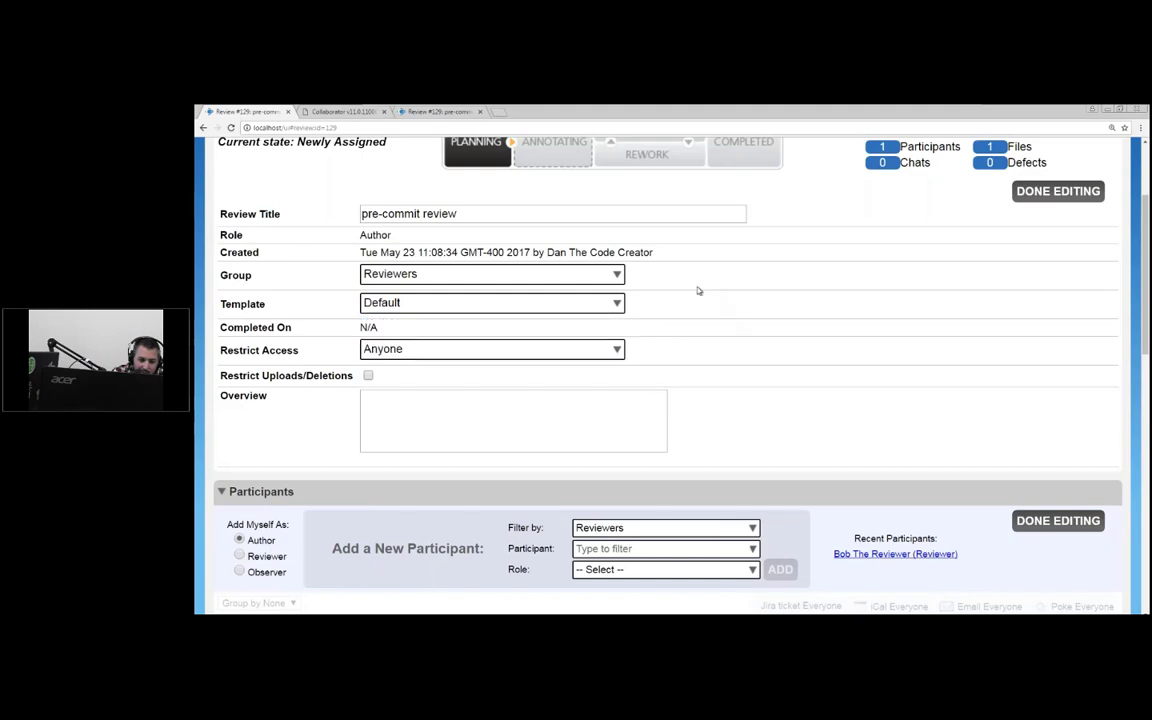
{"action": "scroll", "coordinate": [697, 290], "scroll_direction": "down", "scroll_amount": 1}
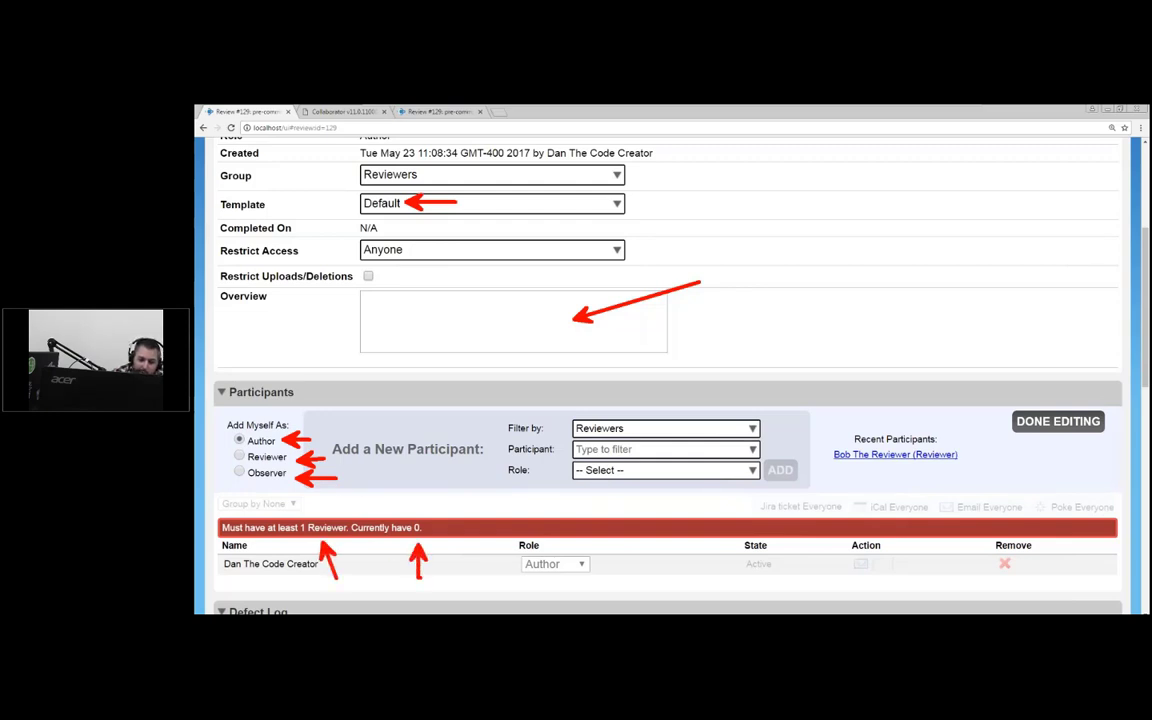
{"action": "scroll", "coordinate": [510, 485], "scroll_direction": "down", "scroll_amount": 3}
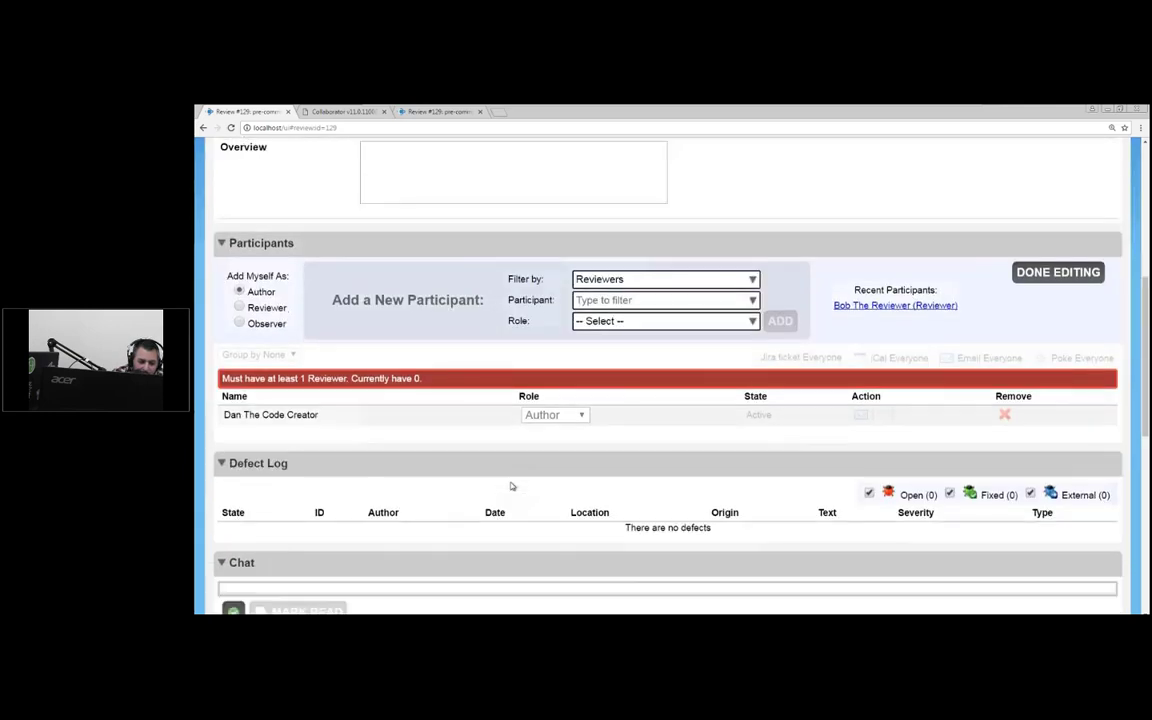
{"action": "scroll", "coordinate": [510, 485], "scroll_direction": "down", "scroll_amount": 3}
{"action": "scroll", "coordinate": [668, 420], "scroll_direction": "down", "scroll_amount": 1}
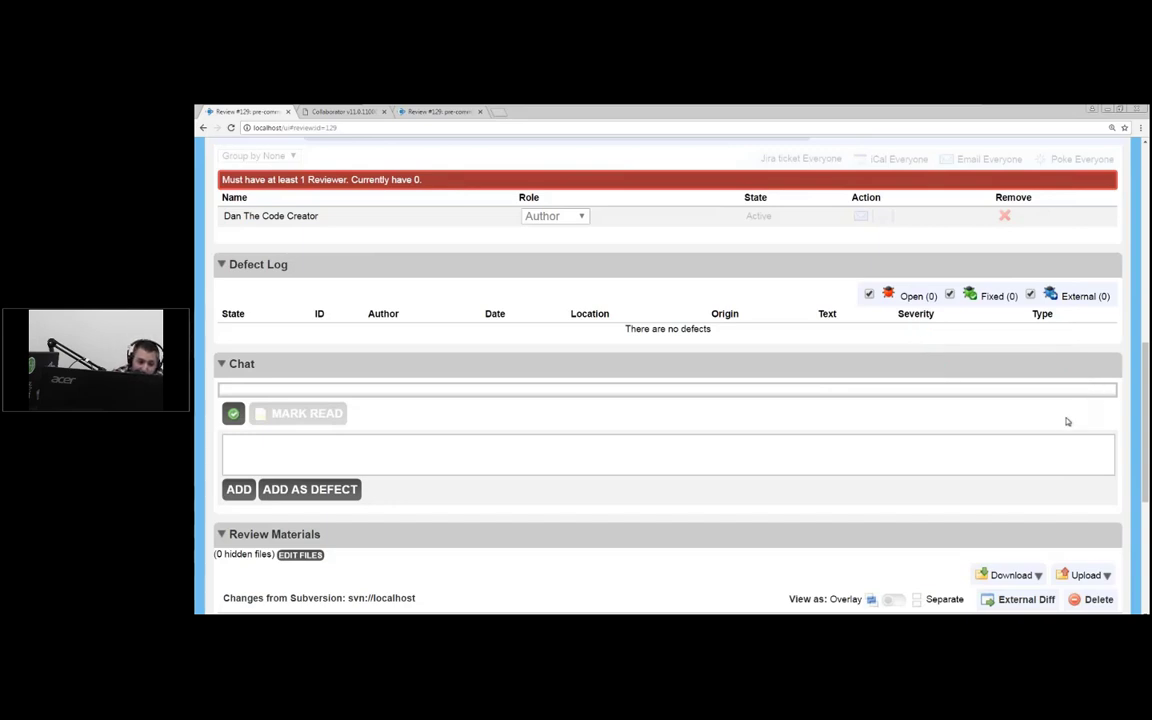
{"action": "scroll", "coordinate": [933, 427], "scroll_direction": "up", "scroll_amount": 3}
{"action": "scroll", "coordinate": [691, 357], "scroll_direction": "up", "scroll_amount": 2}
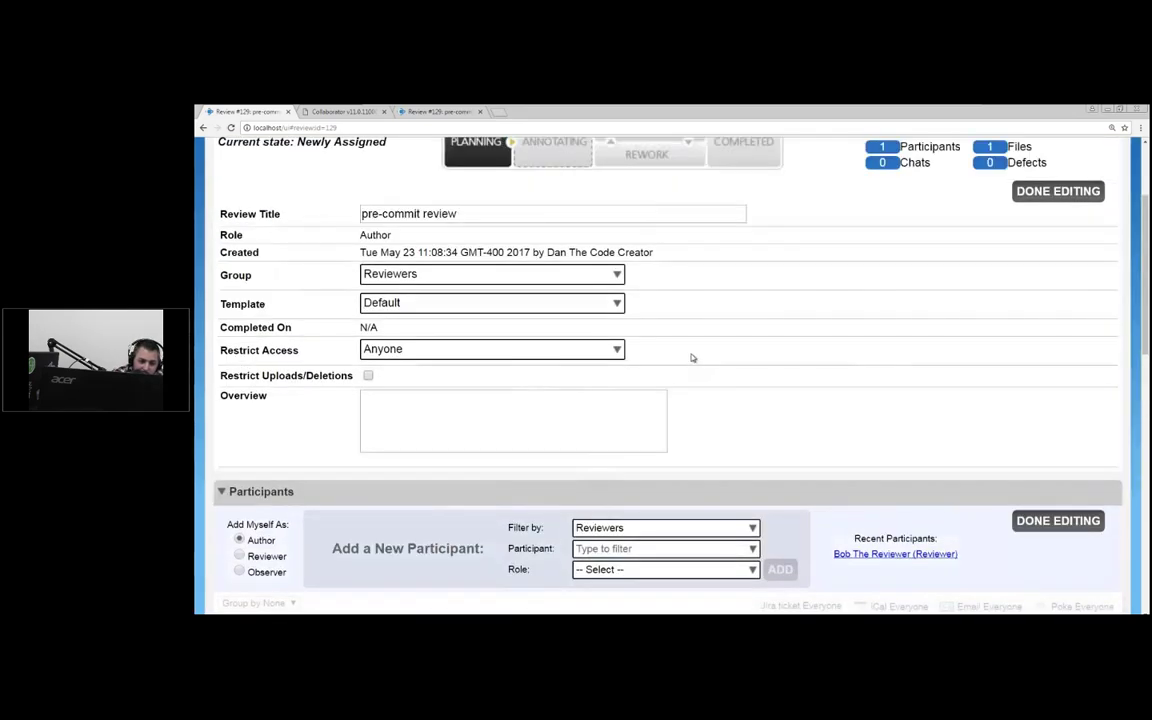
Step: Change the review's template to Dan's Very Stringent Review and confirm the template change
{"action": "left_click", "coordinate": [532, 275]}
{"action": "left_click", "coordinate": [532, 275]}
{"action": "left_click", "coordinate": [497, 303]}
{"action": "left_click", "coordinate": [502, 335]}
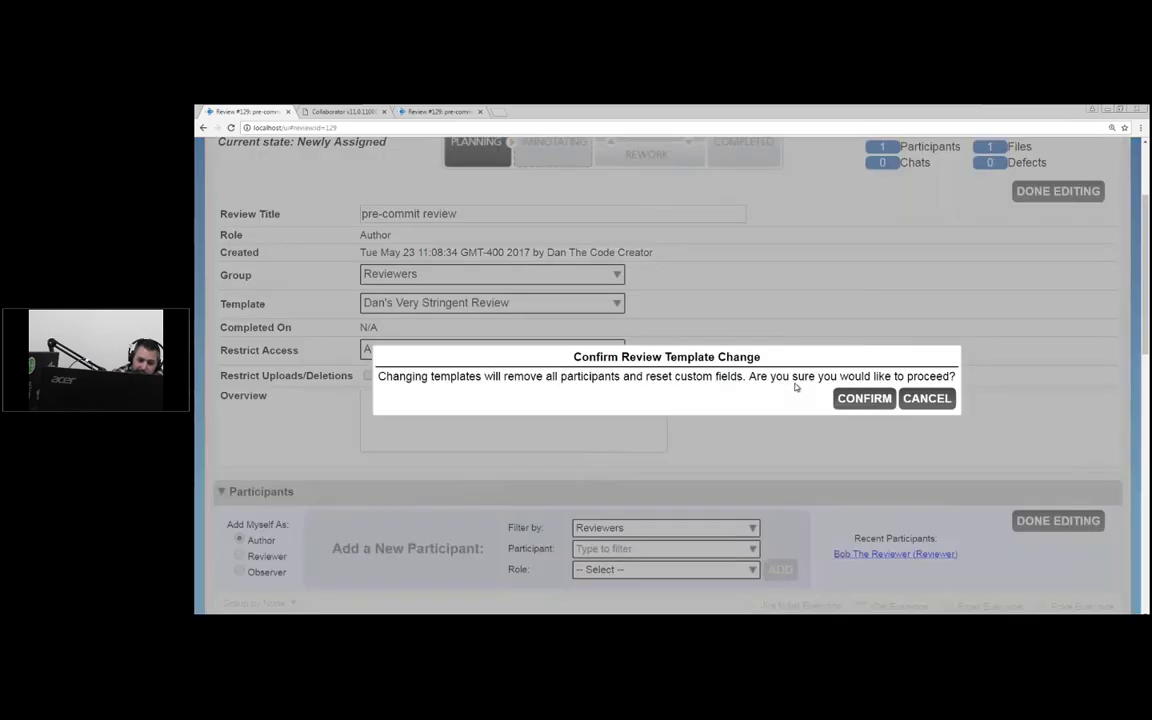
{"action": "left_click", "coordinate": [860, 398]}
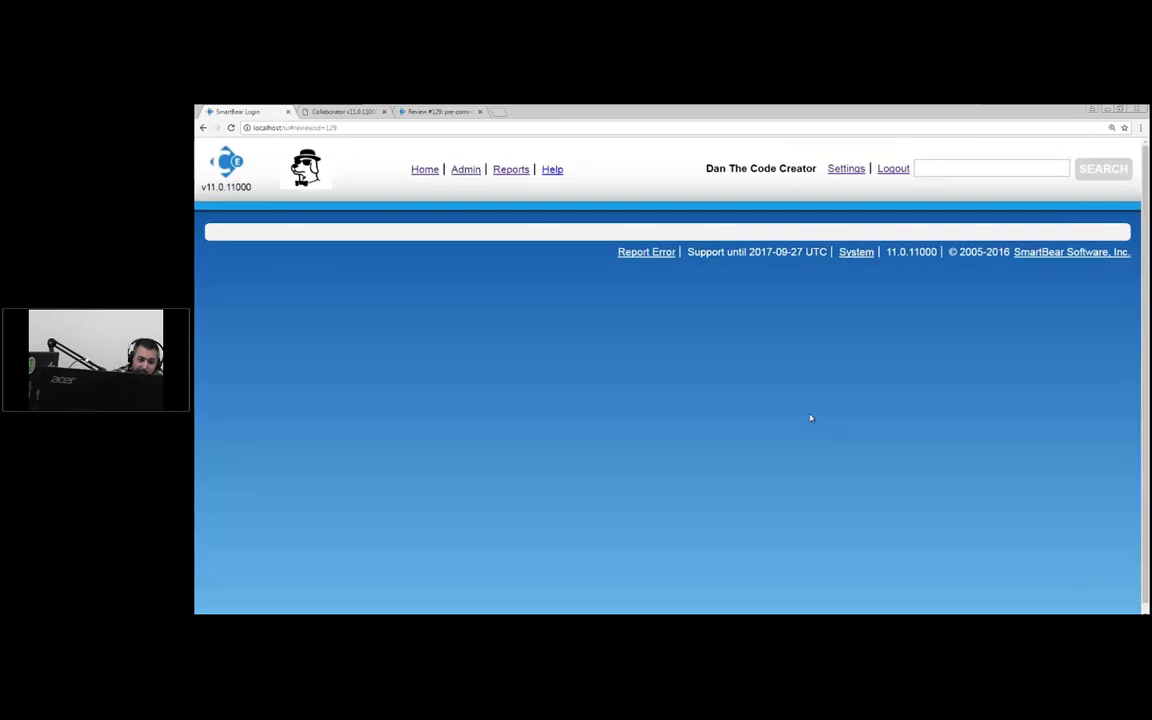
Step: Set the Review Importance custom field to "Not Important, But Humor Me"
{"action": "scroll", "coordinate": [761, 391], "scroll_direction": "down", "scroll_amount": 3}
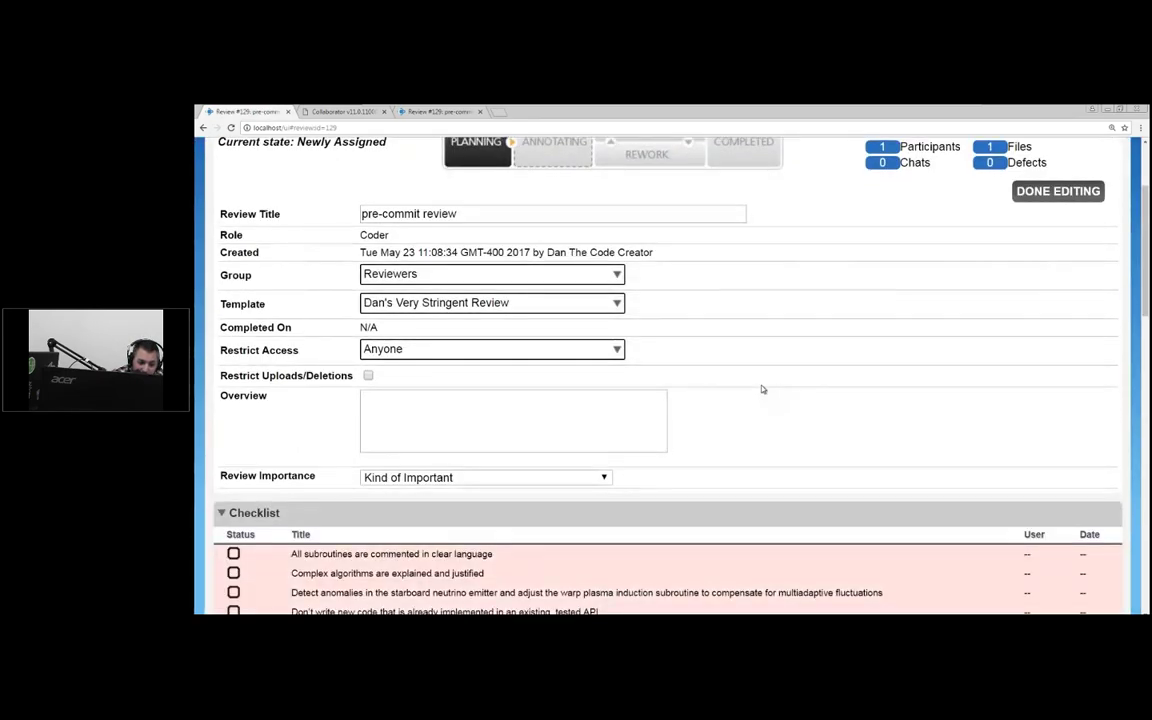
{"action": "scroll", "coordinate": [761, 389], "scroll_direction": "down", "scroll_amount": 1}
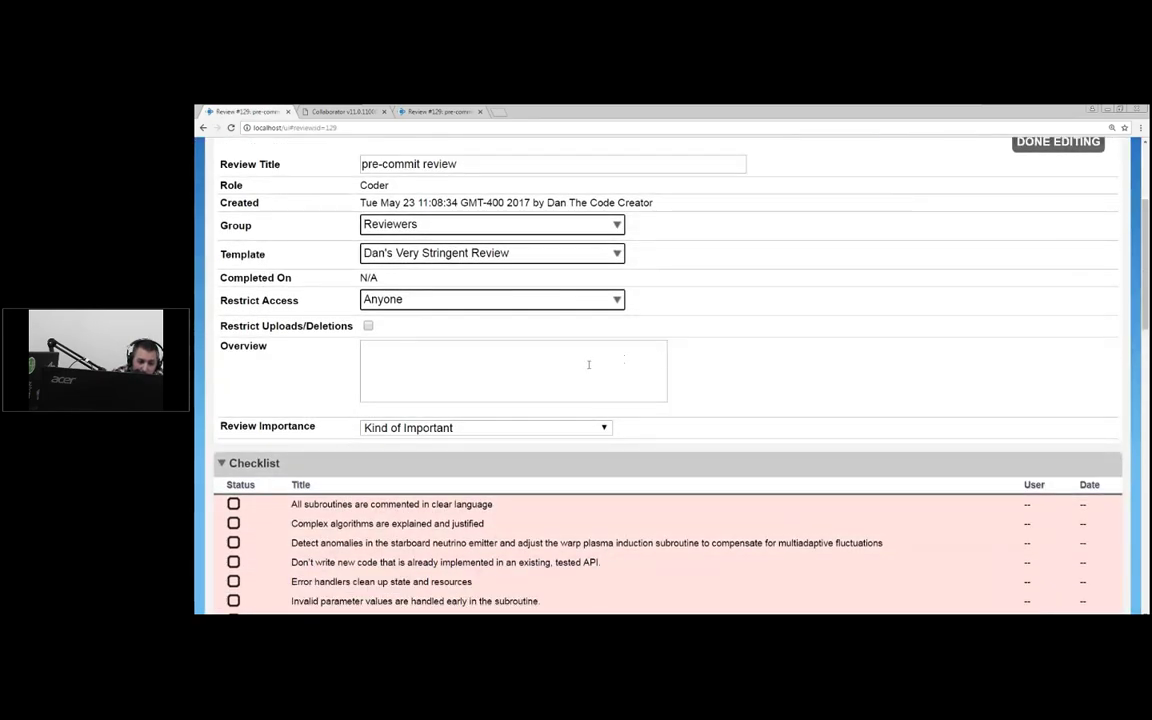
{"action": "left_click_drag", "start_coordinate": [604, 425], "coordinate": [745, 334]}
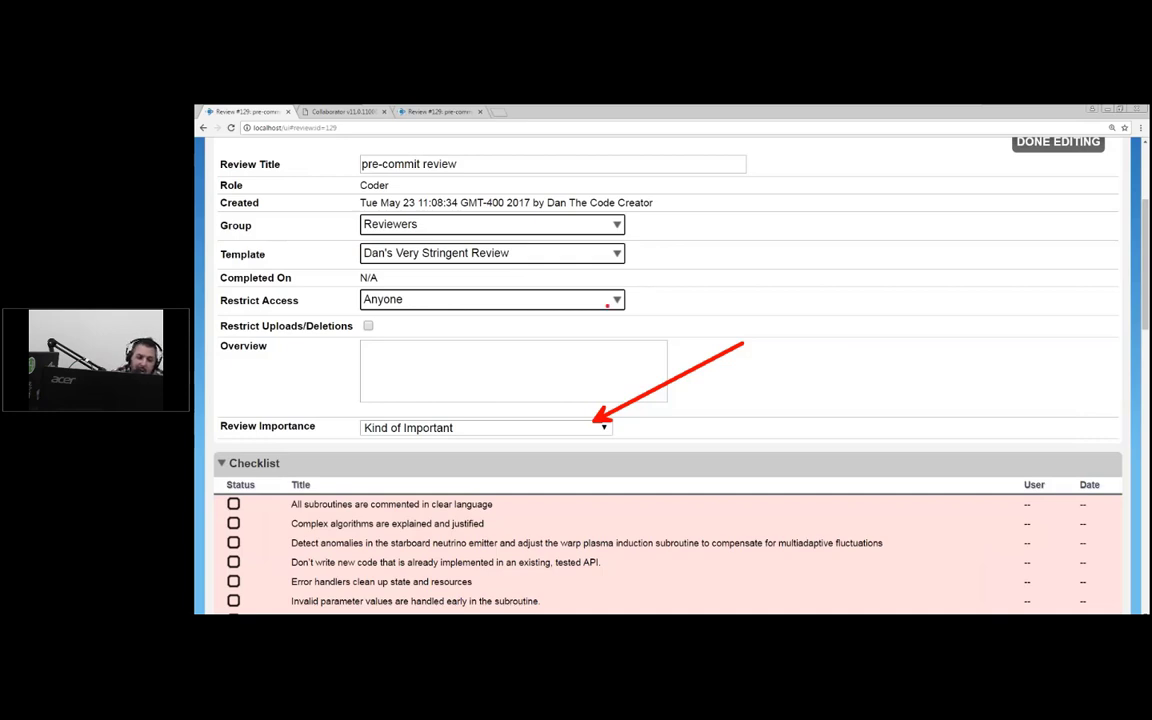
{"action": "key", "text": "Escape"}
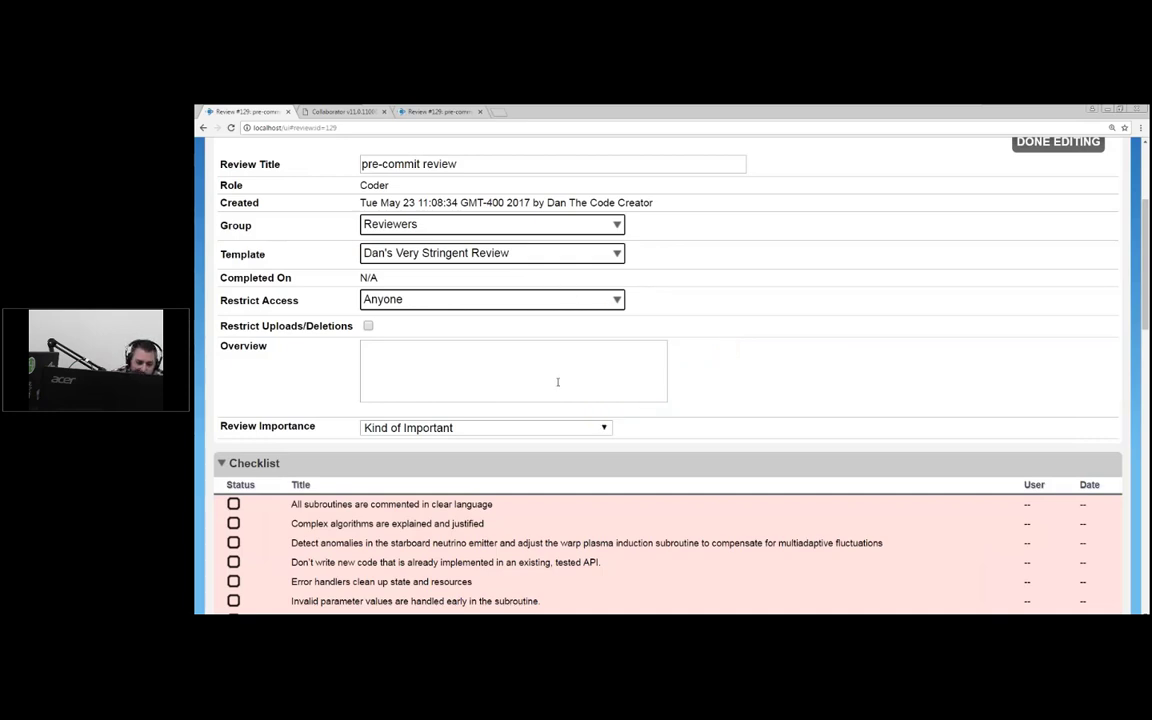
{"action": "left_click", "coordinate": [546, 429]}
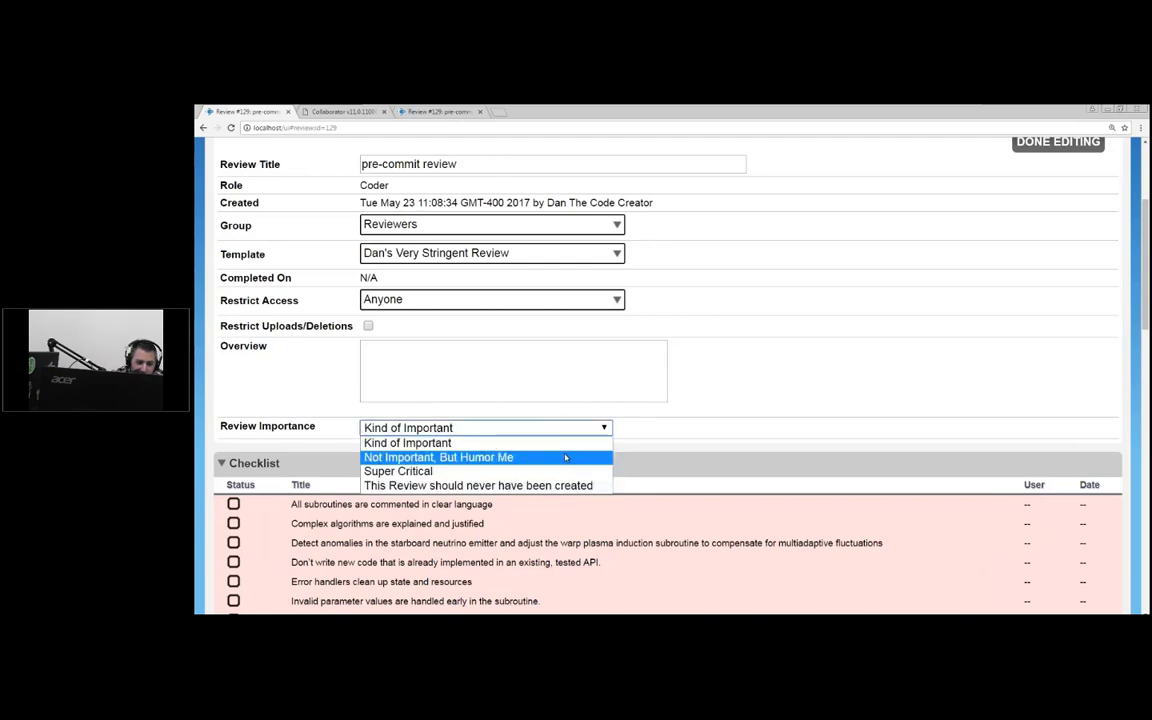
{"action": "left_click", "coordinate": [537, 458]}
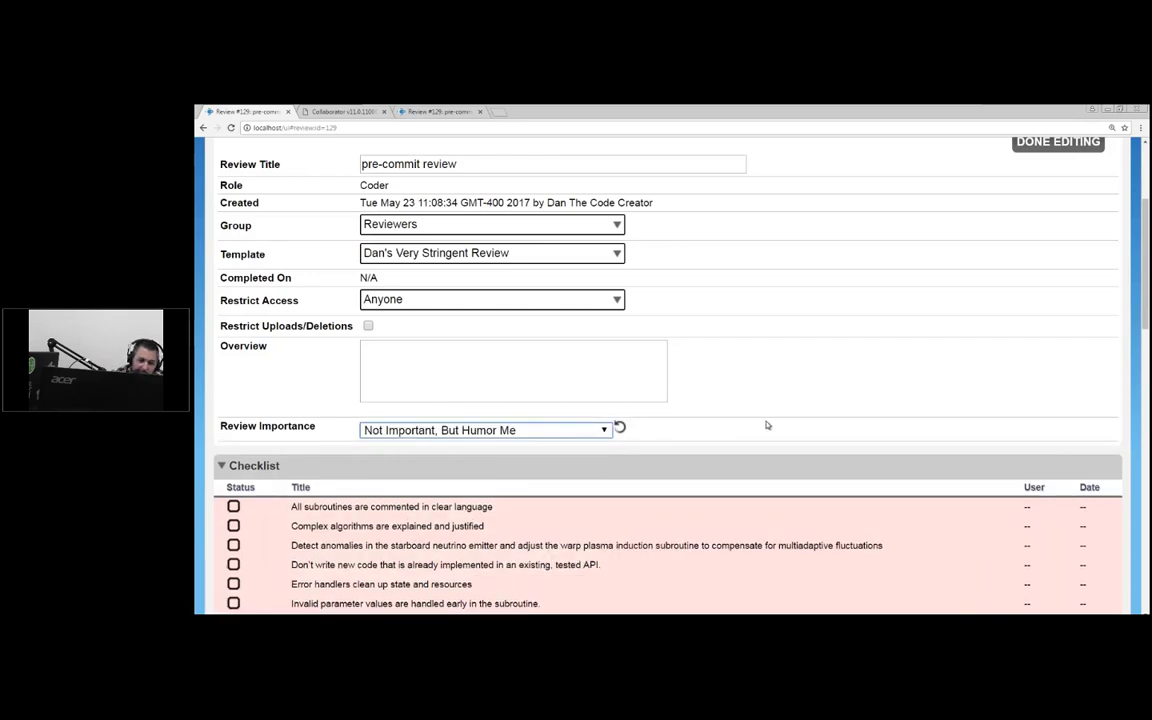
Step: Examine the stringent template's checklist, participant roles and requirements, defect log, chat and review materials
{"action": "scroll", "coordinate": [730, 365], "scroll_direction": "down", "scroll_amount": 1}
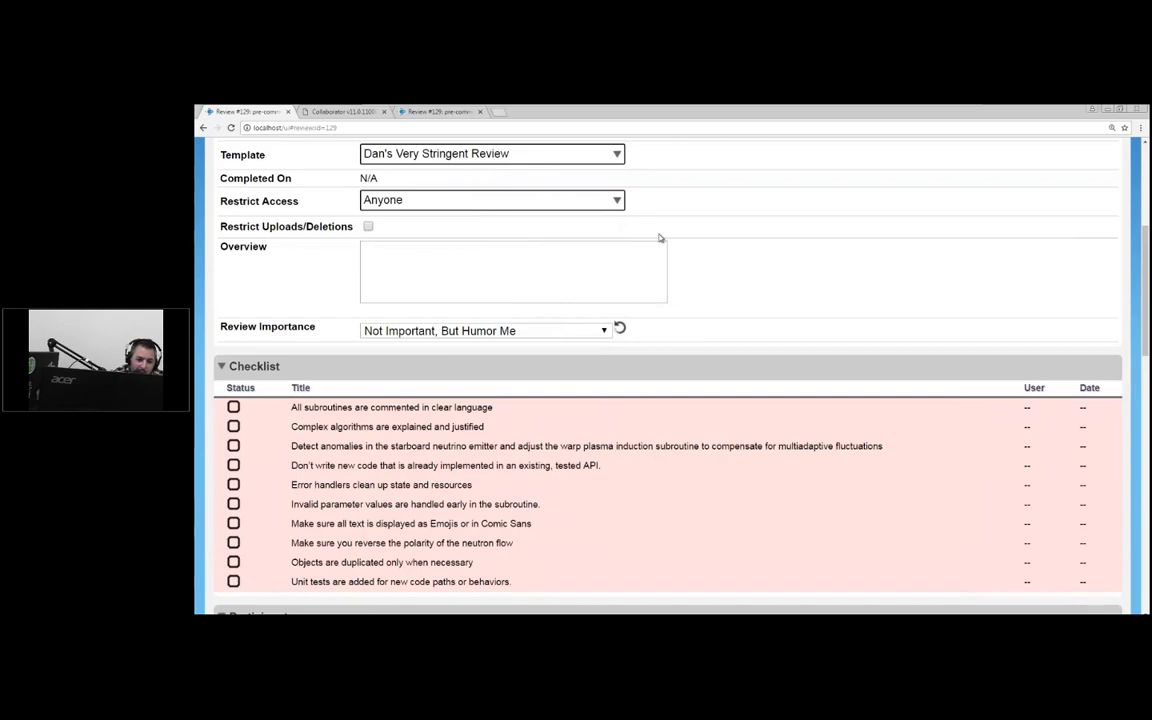
{"action": "scroll", "coordinate": [616, 247], "scroll_direction": "down", "scroll_amount": 1}
{"action": "scroll", "coordinate": [616, 247], "scroll_direction": "down", "scroll_amount": 3}
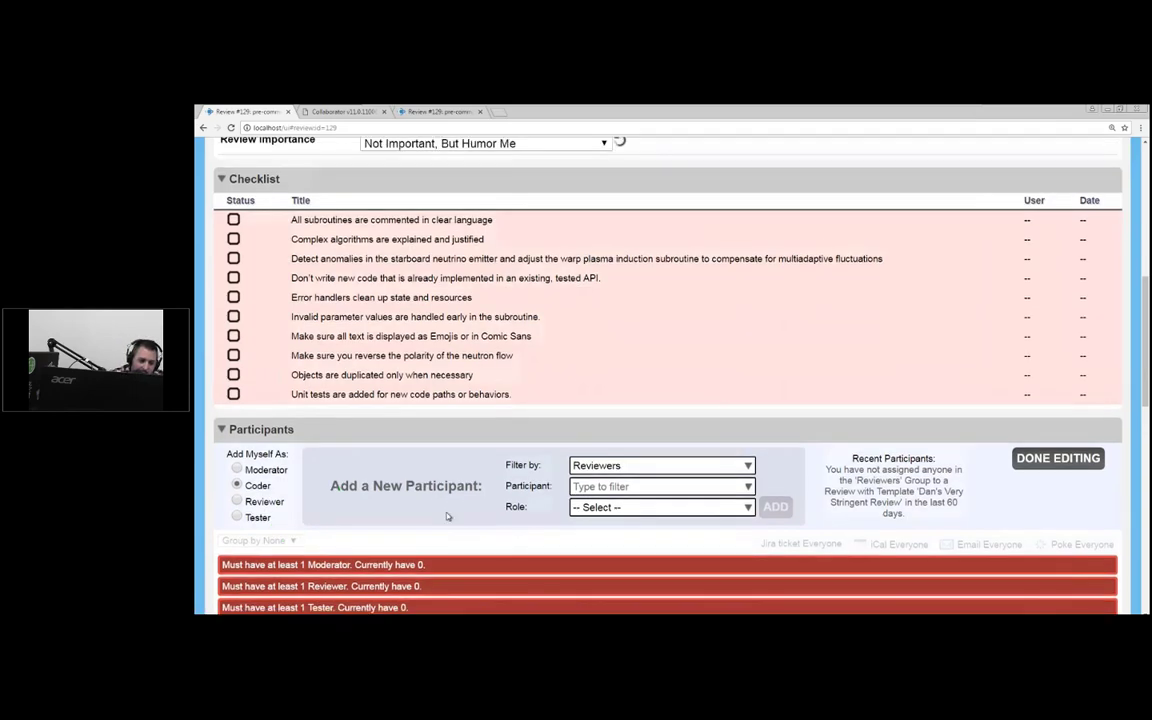
{"action": "scroll", "coordinate": [447, 516], "scroll_direction": "up", "scroll_amount": 5}
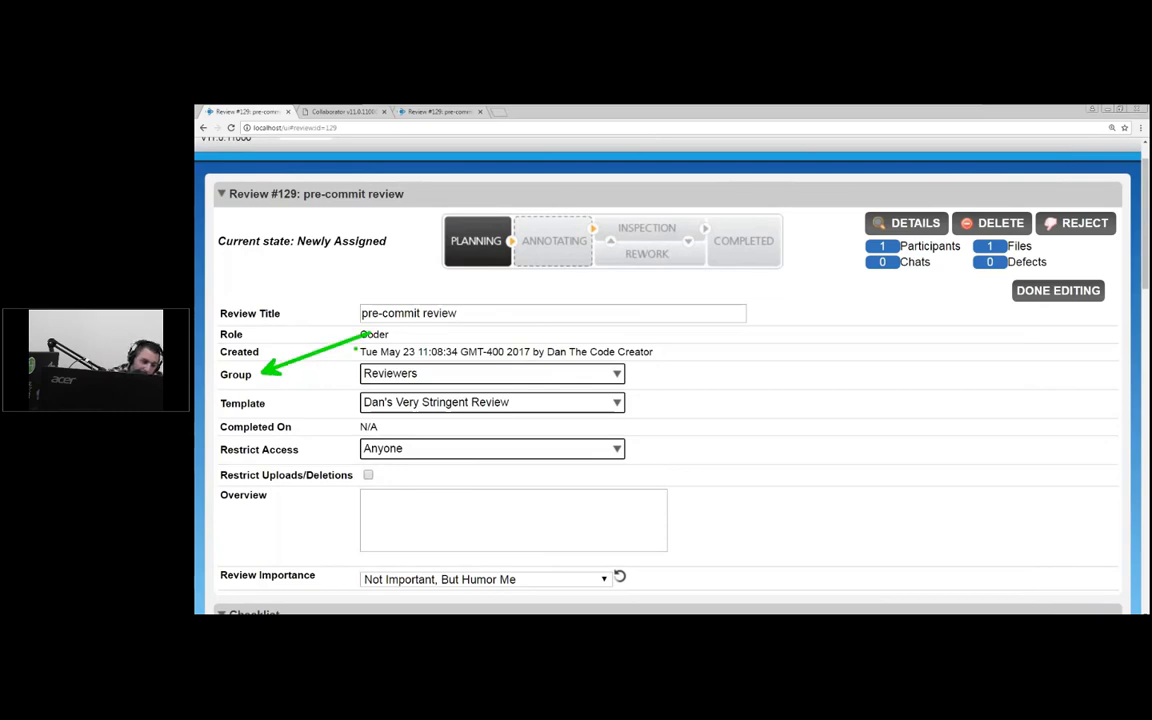
{"action": "scroll", "coordinate": [500, 416], "scroll_direction": "down", "scroll_amount": 5}
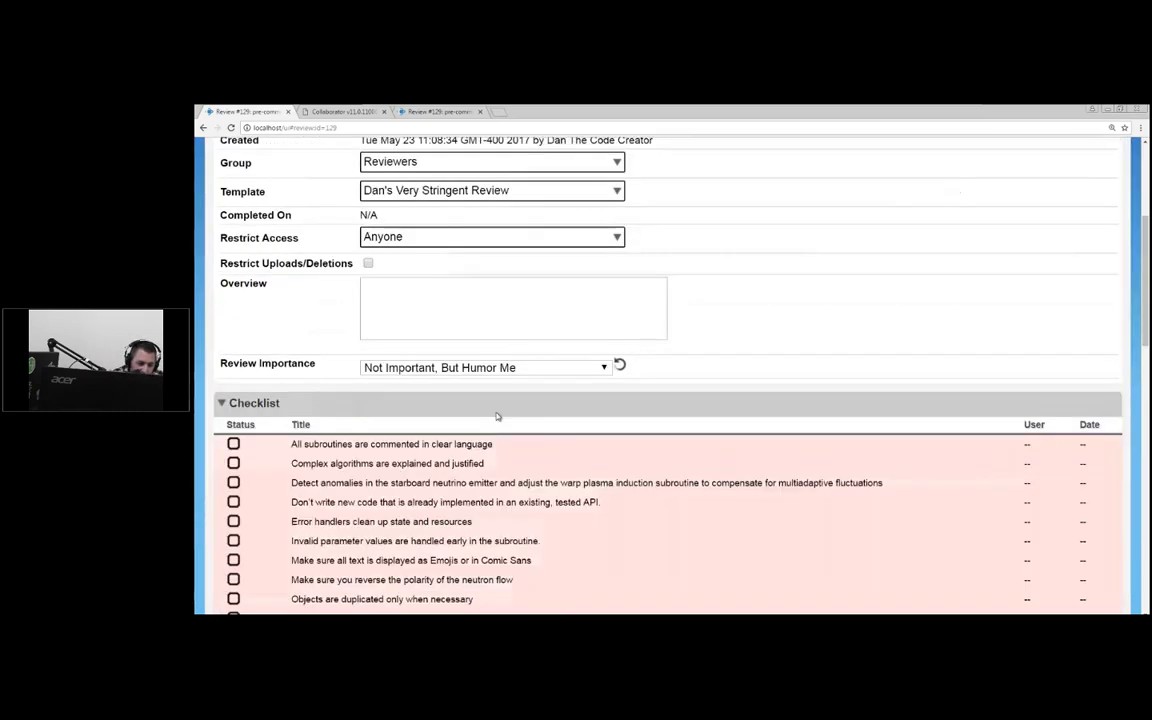
{"action": "scroll", "coordinate": [472, 414], "scroll_direction": "down", "scroll_amount": 3}
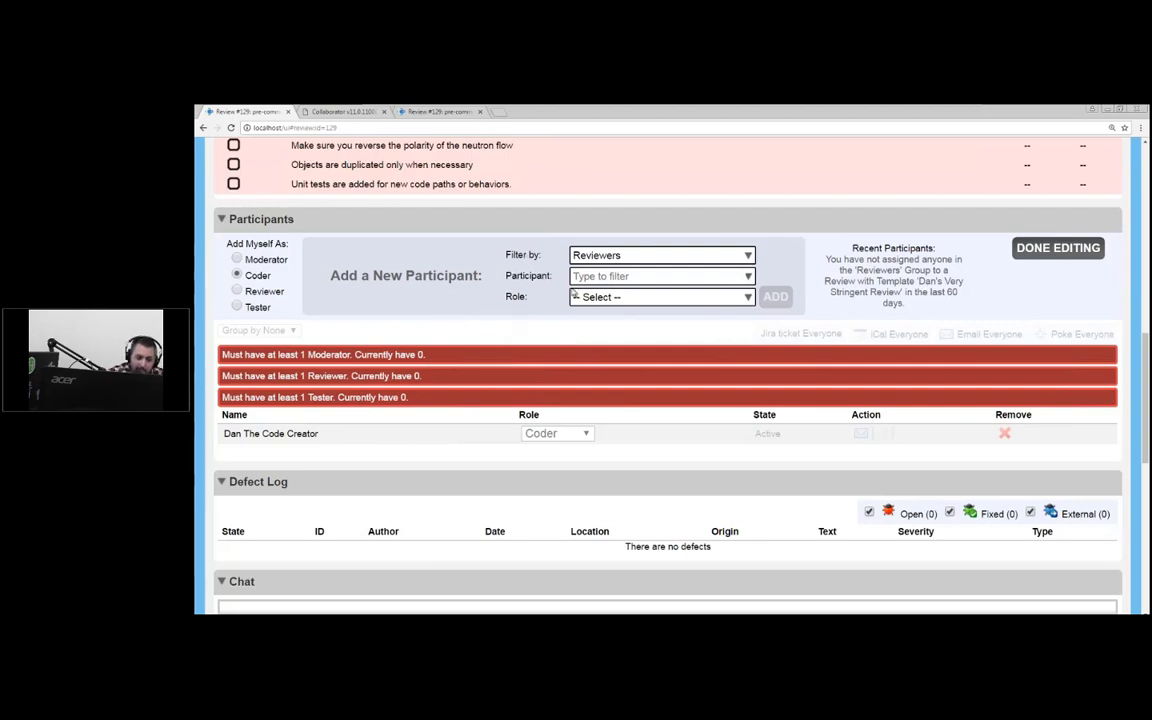
{"action": "scroll", "coordinate": [575, 297], "scroll_direction": "down", "scroll_amount": 2}
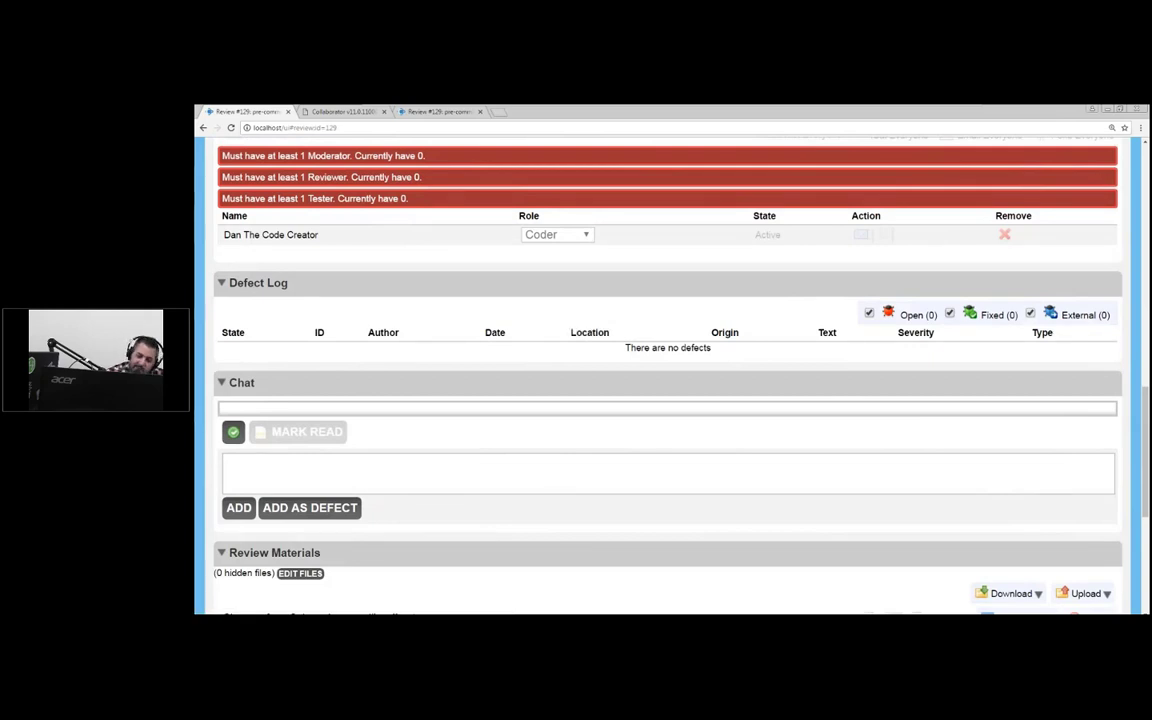
{"action": "scroll", "coordinate": [618, 358], "scroll_direction": "down", "scroll_amount": 3}
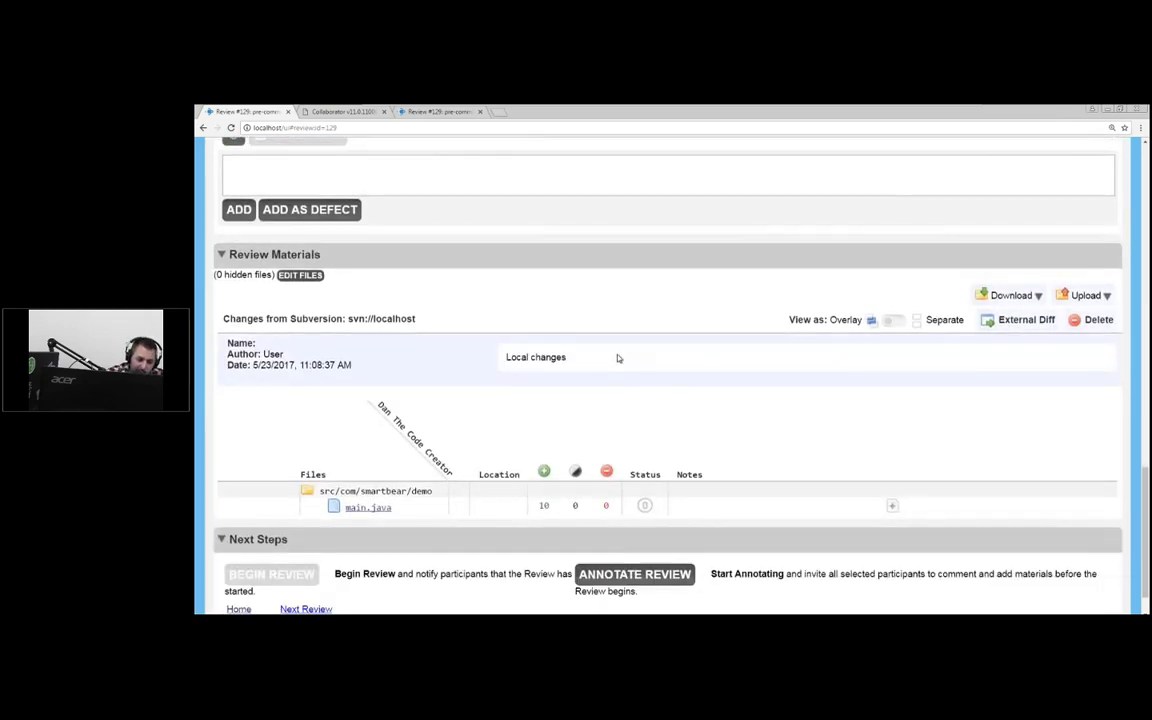
{"action": "scroll", "coordinate": [618, 358], "scroll_direction": "up", "scroll_amount": 9}
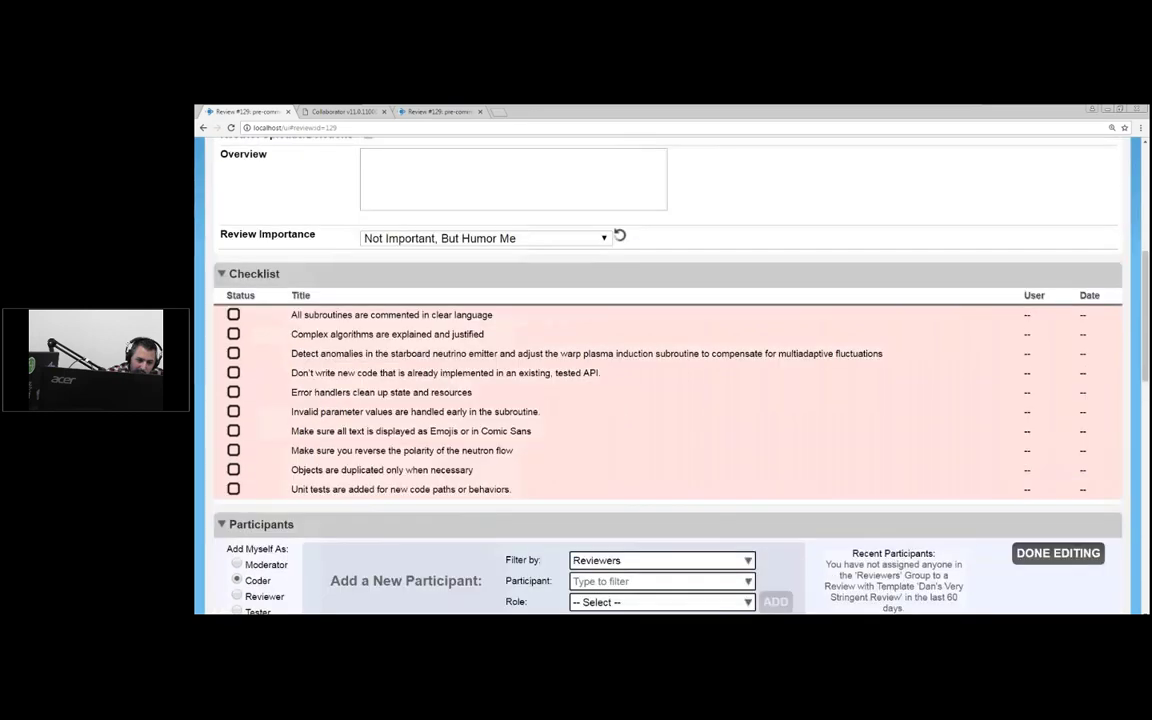
Step: Switch the review's template to Collab 301 and confirm the template change
{"action": "scroll", "coordinate": [573, 350], "scroll_direction": "up", "scroll_amount": 2}
{"action": "left_click", "coordinate": [480, 253]}
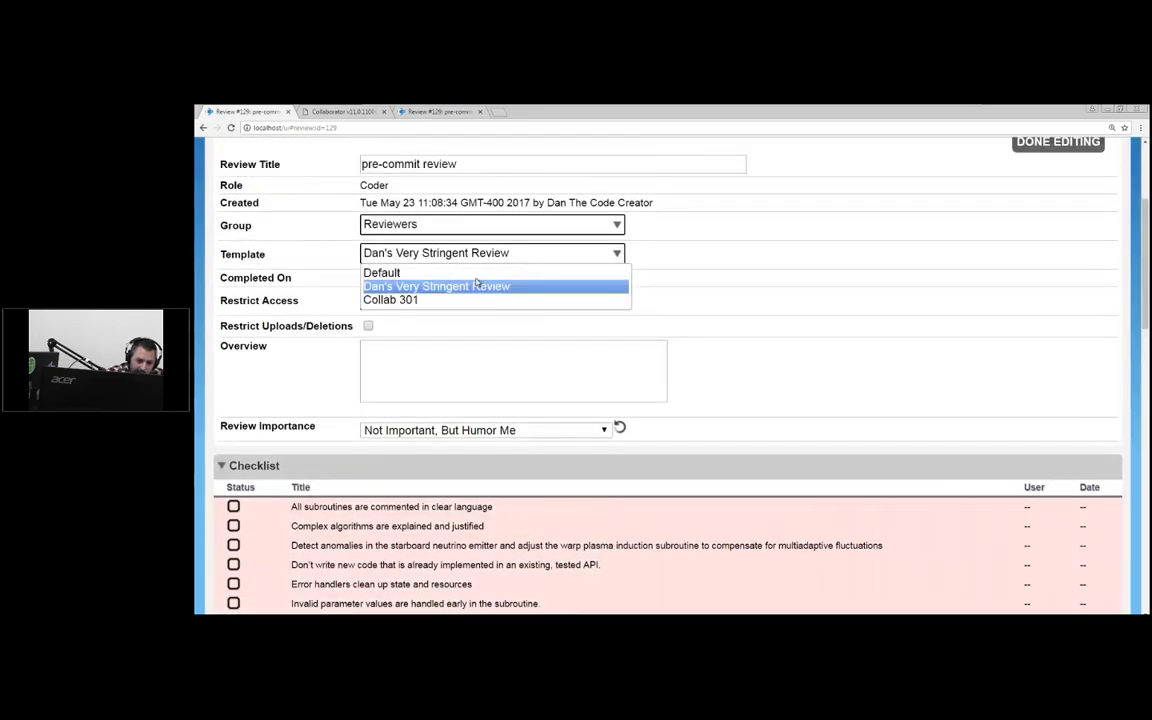
{"action": "left_click", "coordinate": [470, 300]}
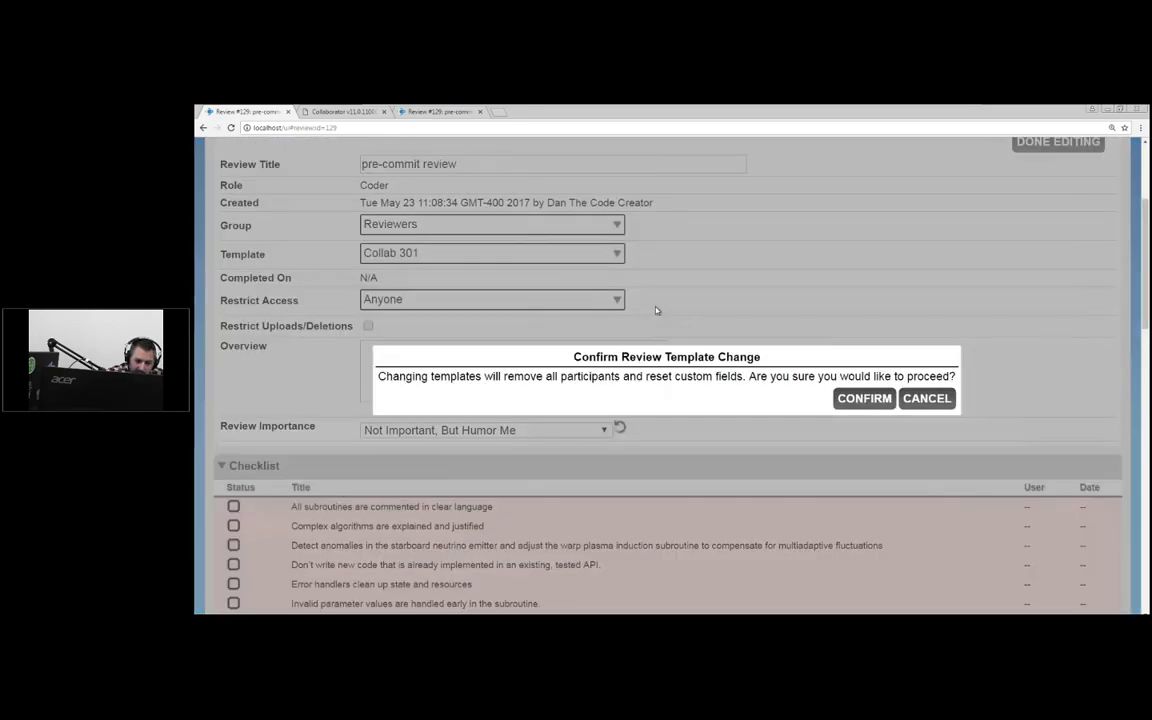
{"action": "left_click", "coordinate": [862, 399]}
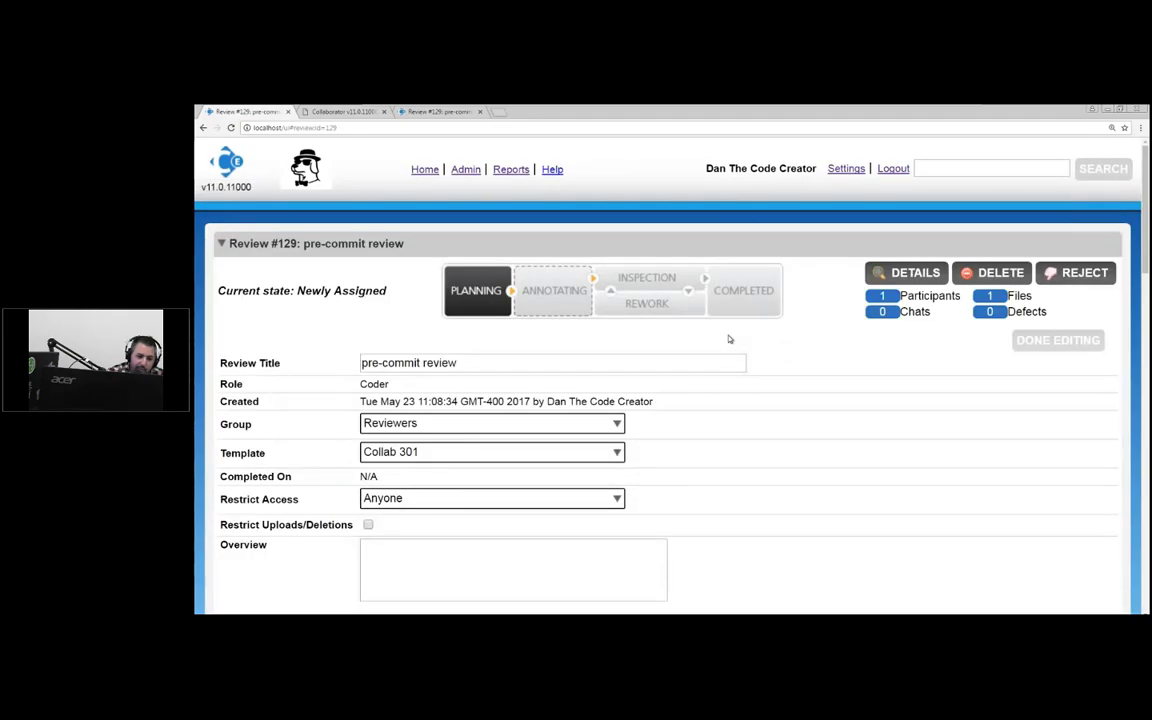
Step: Set the review's Project field to Project 2 and its dependent Module field to Module 2
{"action": "scroll", "coordinate": [722, 340], "scroll_direction": "down", "scroll_amount": 4}
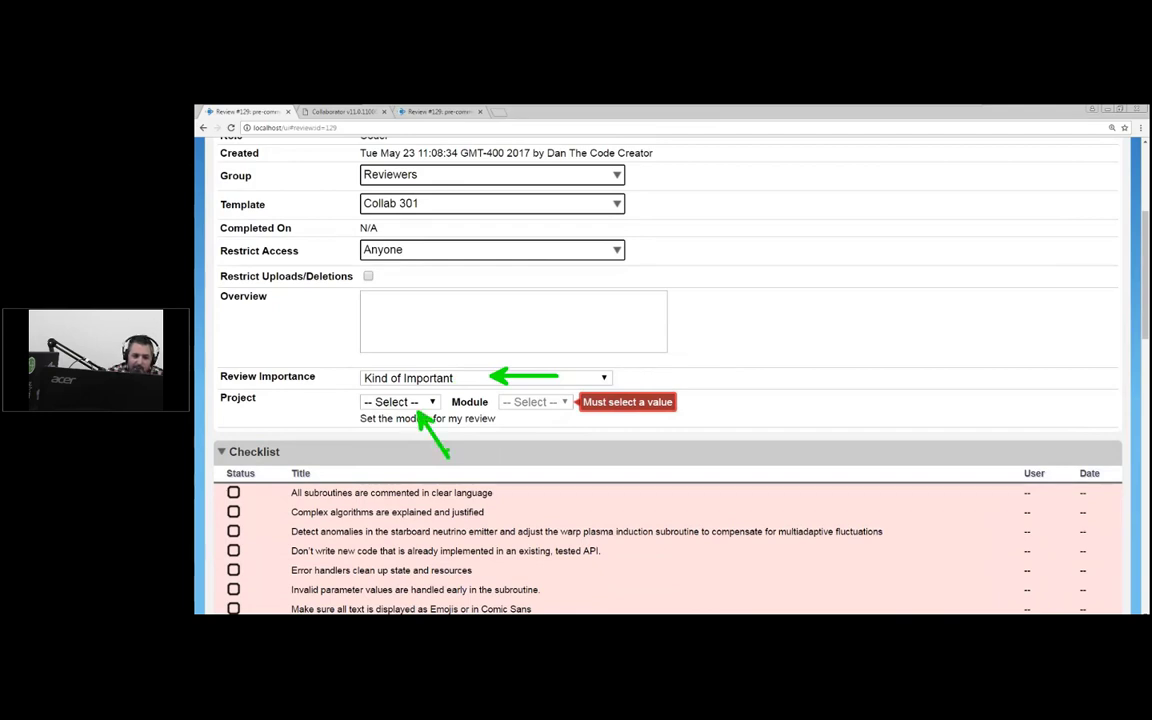
{"action": "key", "text": "Escape"}
{"action": "left_click", "coordinate": [389, 403]}
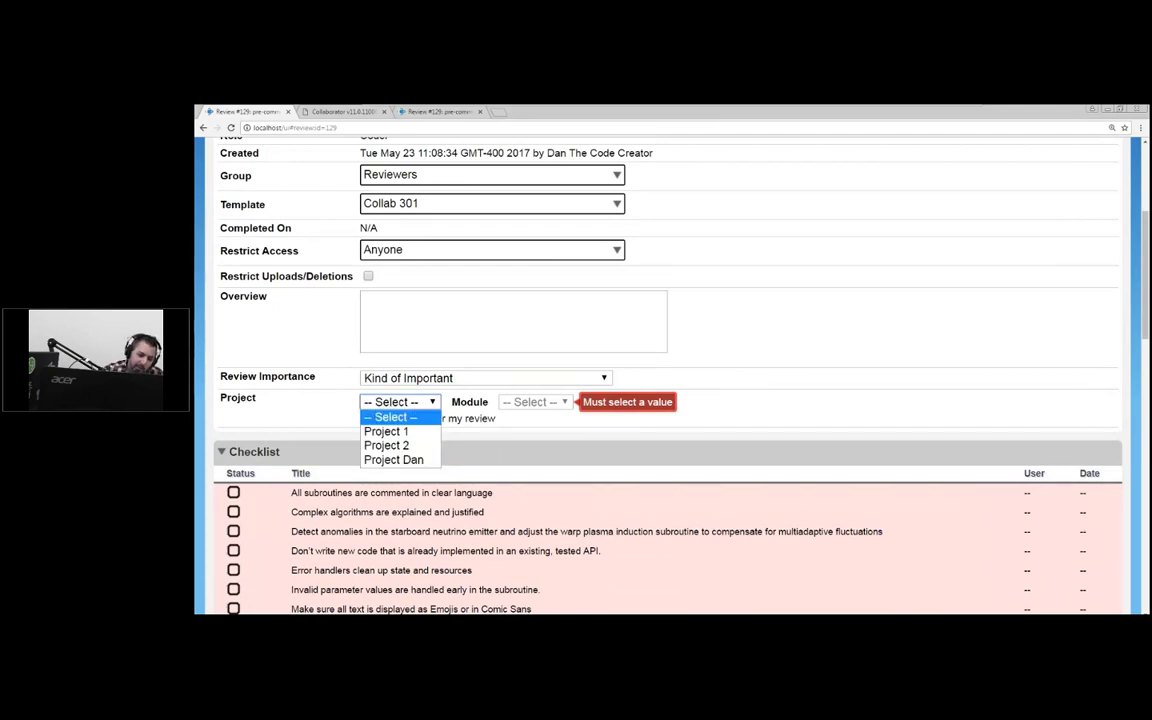
{"action": "left_click", "coordinate": [395, 445]}
{"action": "left_click", "coordinate": [533, 402]}
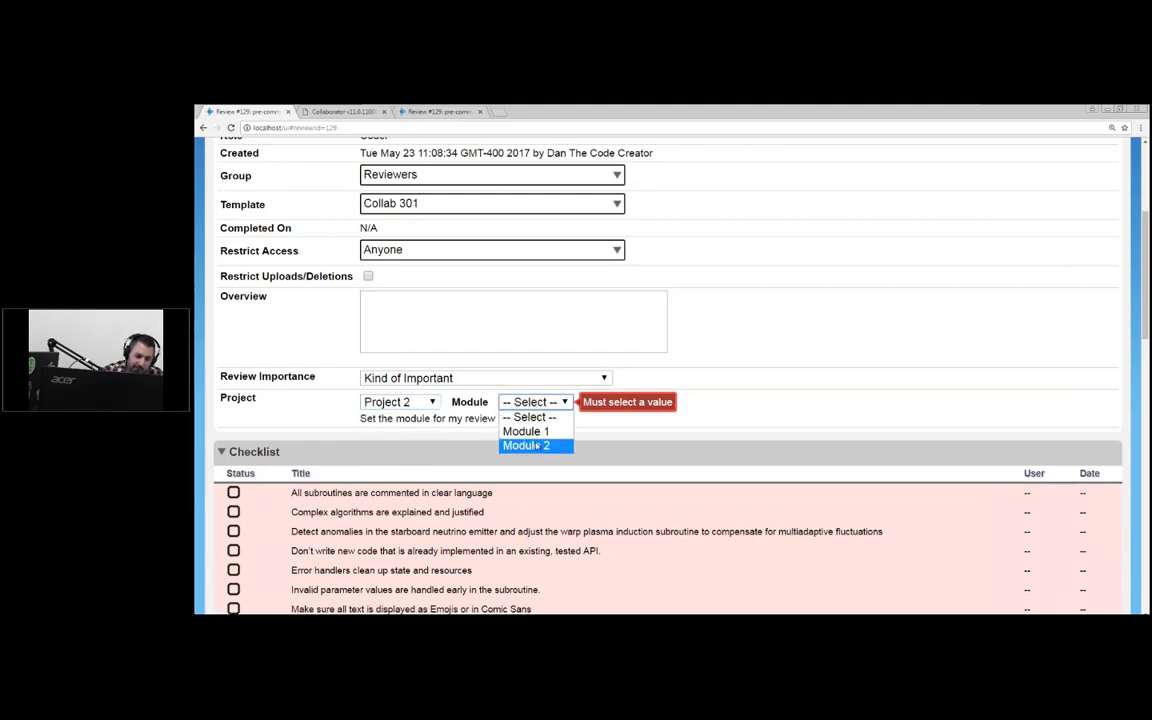
{"action": "left_click", "coordinate": [535, 446]}
Step: Change the review's Project field to Project Dan and its Module field to Module Dan
{"action": "left_click", "coordinate": [421, 403]}
{"action": "left_click", "coordinate": [398, 458]}
{"action": "left_click", "coordinate": [533, 404]}
{"action": "left_click", "coordinate": [547, 432]}
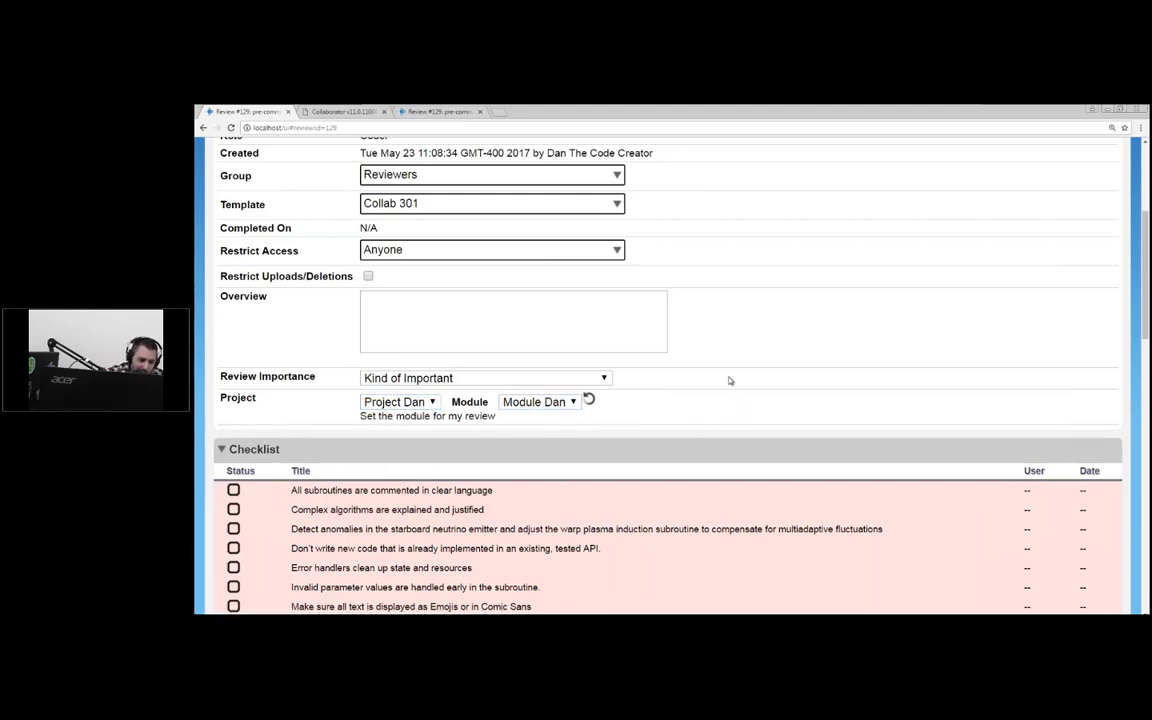
Step: Examine the Collab 301 template's custom fields, checklist and required participant roles on the pre-commit review
{"action": "scroll", "coordinate": [729, 381], "scroll_direction": "down", "scroll_amount": 2}
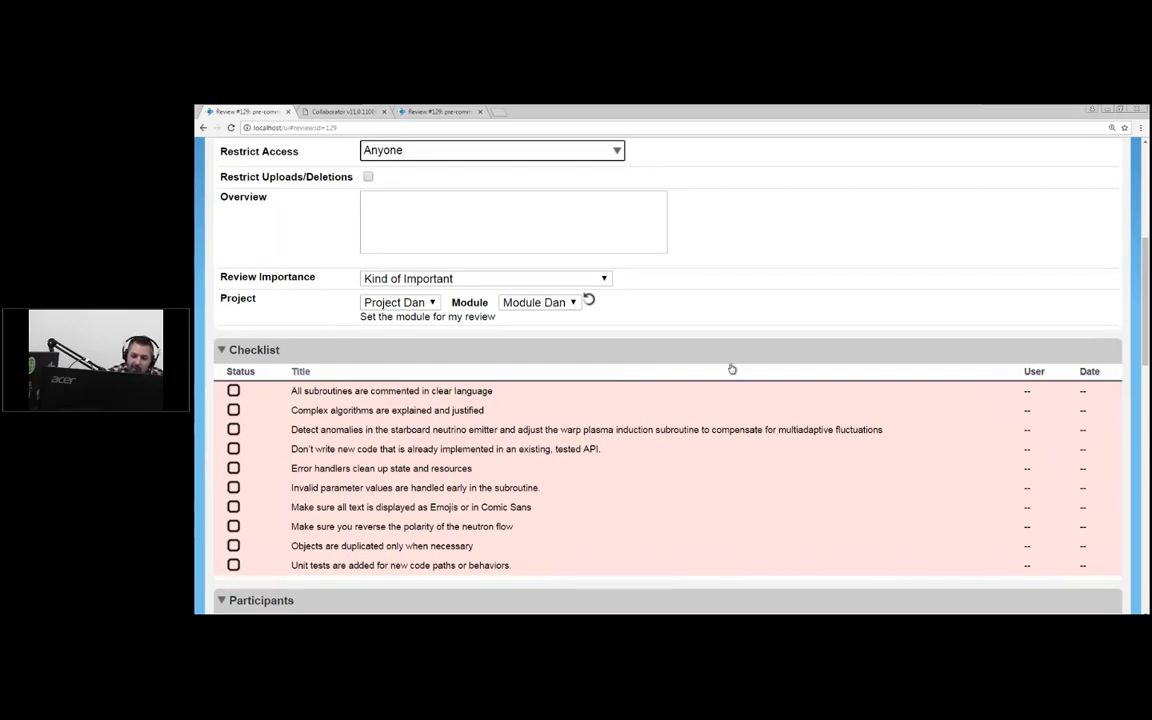
{"action": "scroll", "coordinate": [730, 370], "scroll_direction": "up", "scroll_amount": 3}
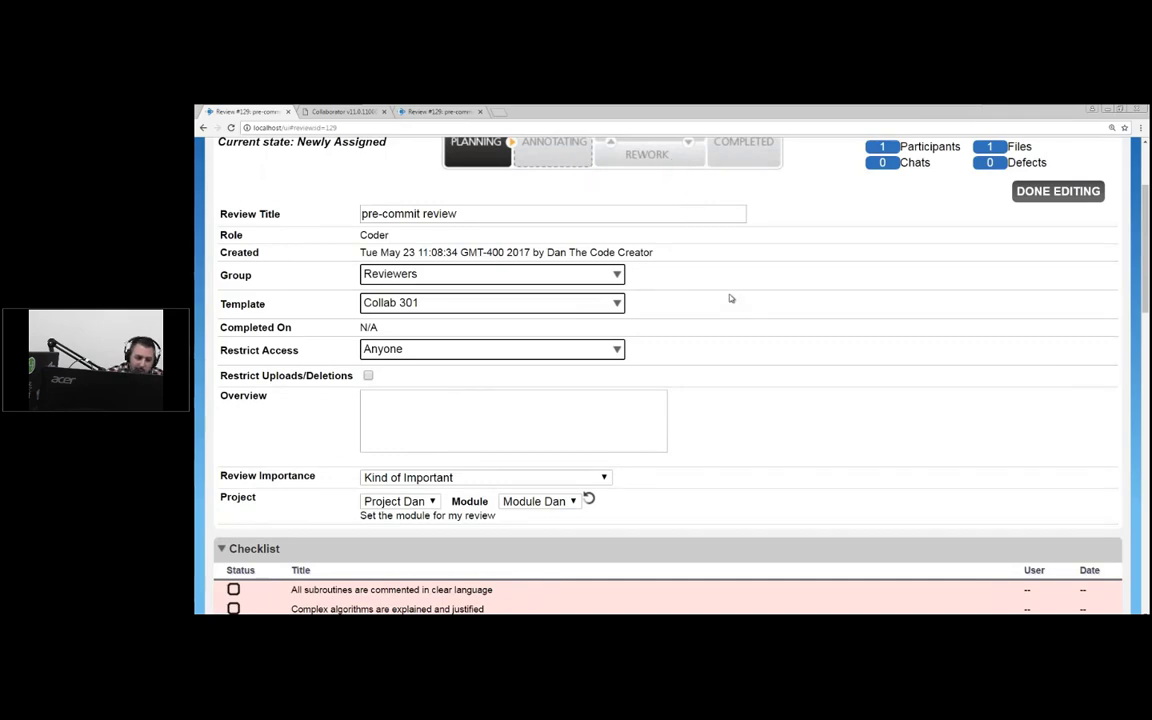
{"action": "scroll", "coordinate": [730, 298], "scroll_direction": "down", "scroll_amount": 5}
{"action": "scroll", "coordinate": [729, 299], "scroll_direction": "down", "scroll_amount": 5}
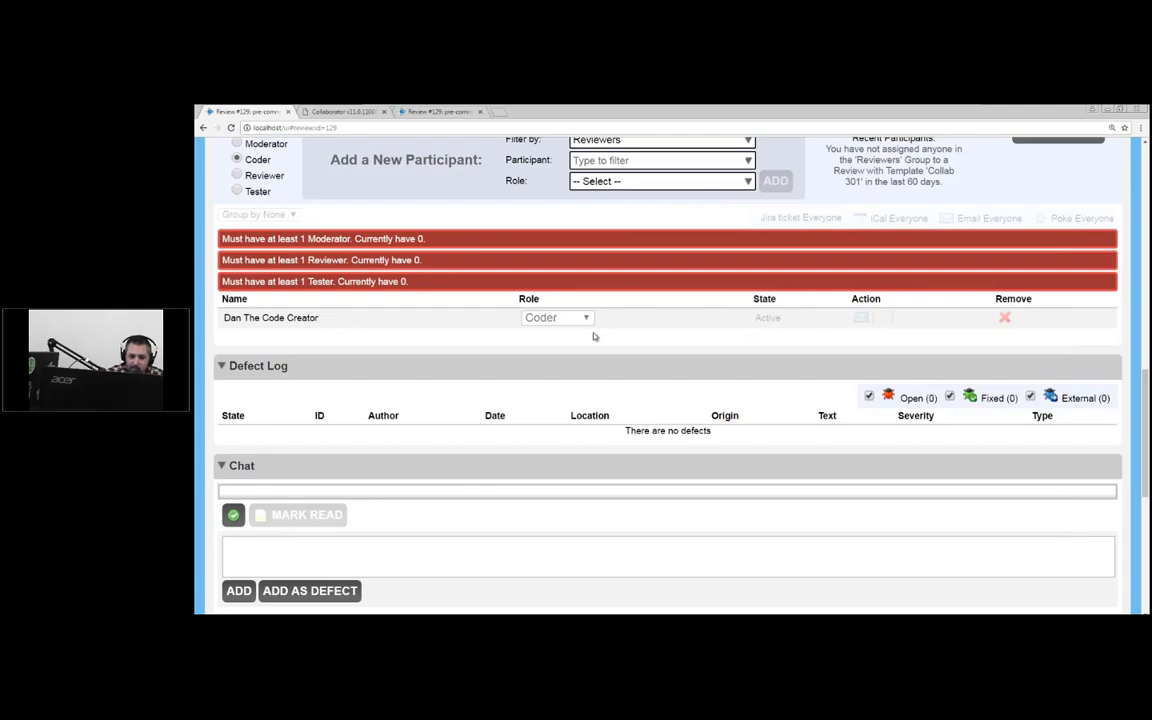
{"action": "scroll", "coordinate": [609, 366], "scroll_direction": "up", "scroll_amount": 1}
{"action": "scroll", "coordinate": [517, 408], "scroll_direction": "up", "scroll_amount": 5}
{"action": "scroll", "coordinate": [517, 408], "scroll_direction": "down", "scroll_amount": 3}
{"action": "scroll", "coordinate": [517, 408], "scroll_direction": "down", "scroll_amount": 2}
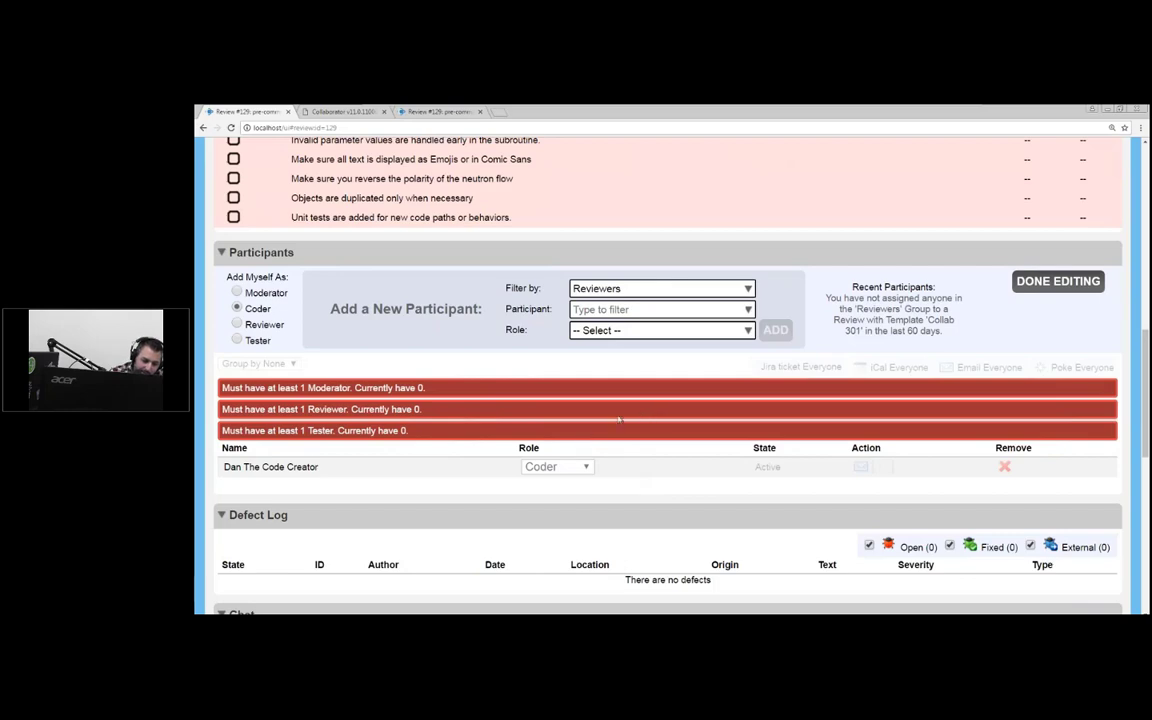
{"action": "scroll", "coordinate": [678, 428], "scroll_direction": "down", "scroll_amount": 2}
{"action": "scroll", "coordinate": [733, 432], "scroll_direction": "up", "scroll_amount": 10}
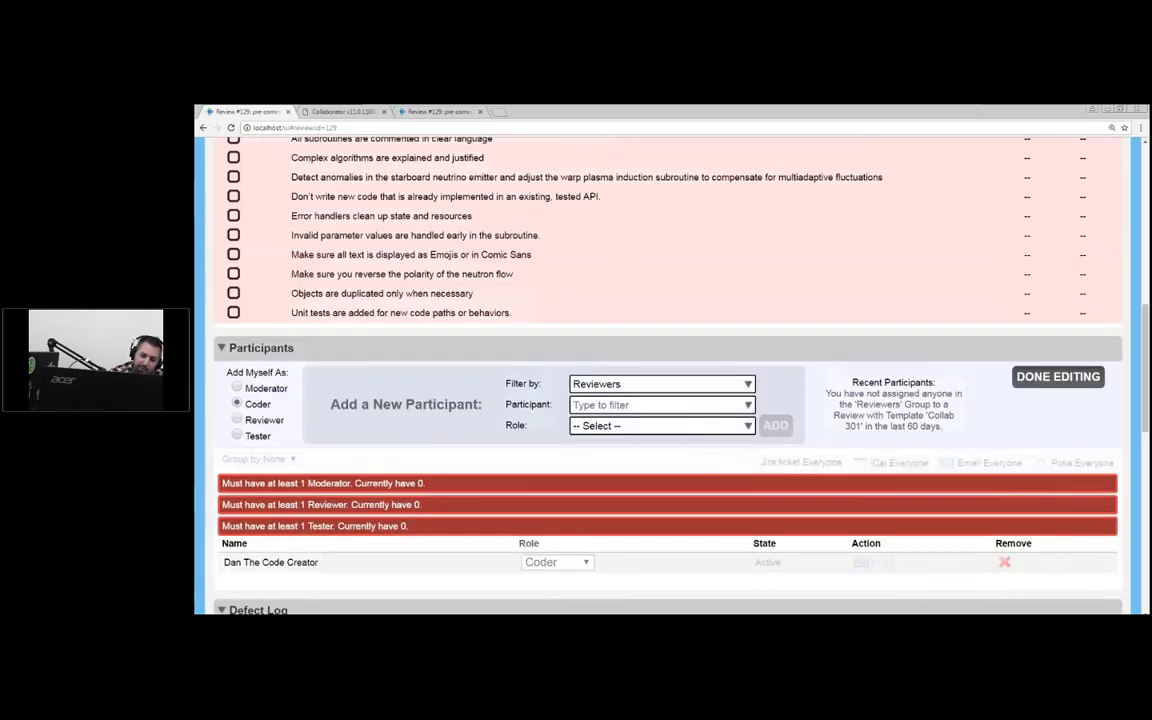
Step: Open the pre-commit review's detail report and examine its overview, user-defined fields, checklist, participants and materials summary
{"action": "scroll", "coordinate": [733, 437], "scroll_direction": "up", "scroll_amount": 2}
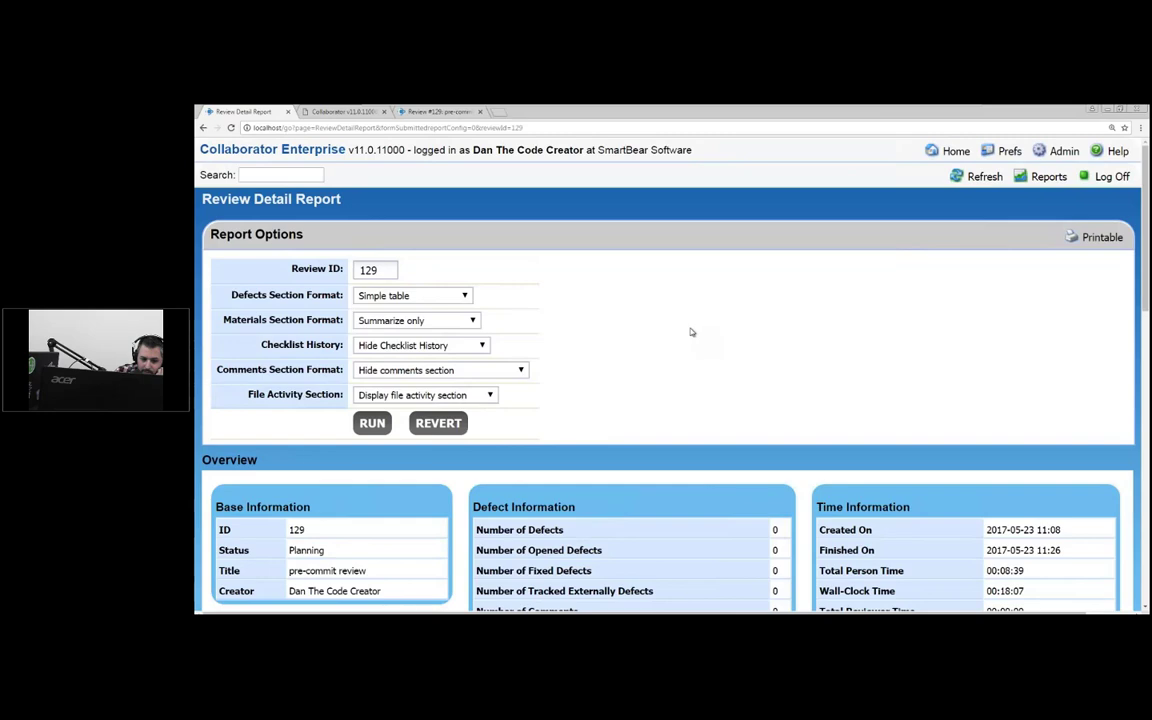
{"action": "scroll", "coordinate": [690, 332], "scroll_direction": "down", "scroll_amount": 3}
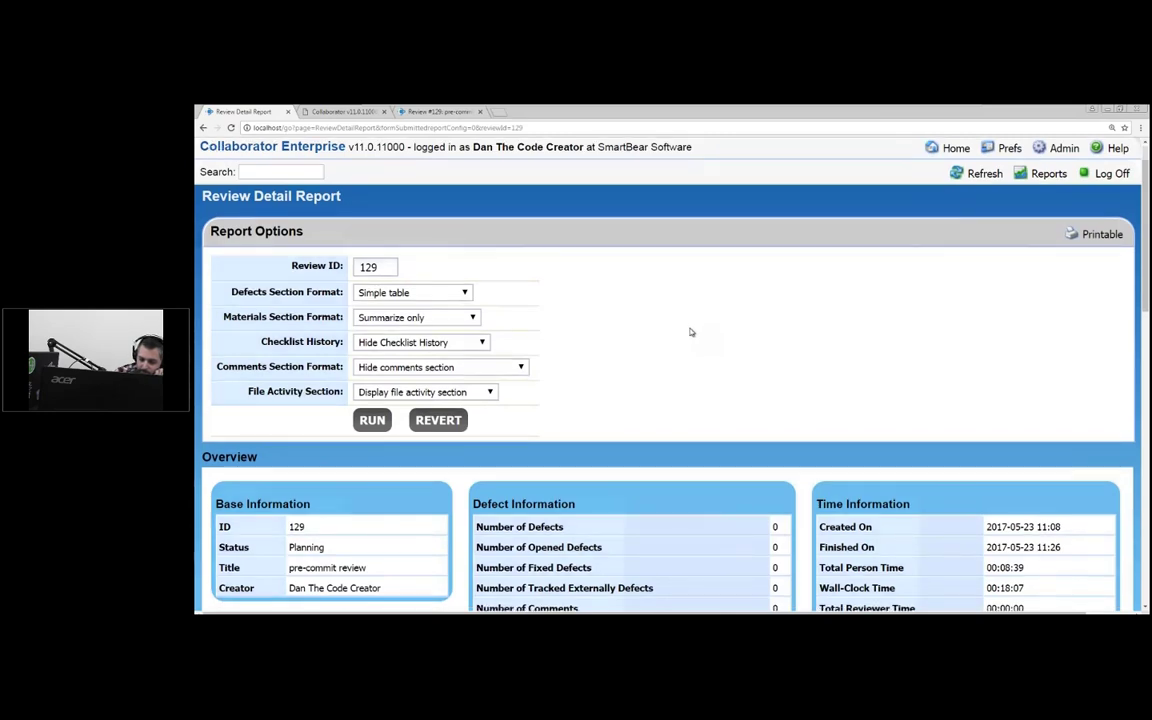
{"action": "scroll", "coordinate": [690, 332], "scroll_direction": "down", "scroll_amount": 3}
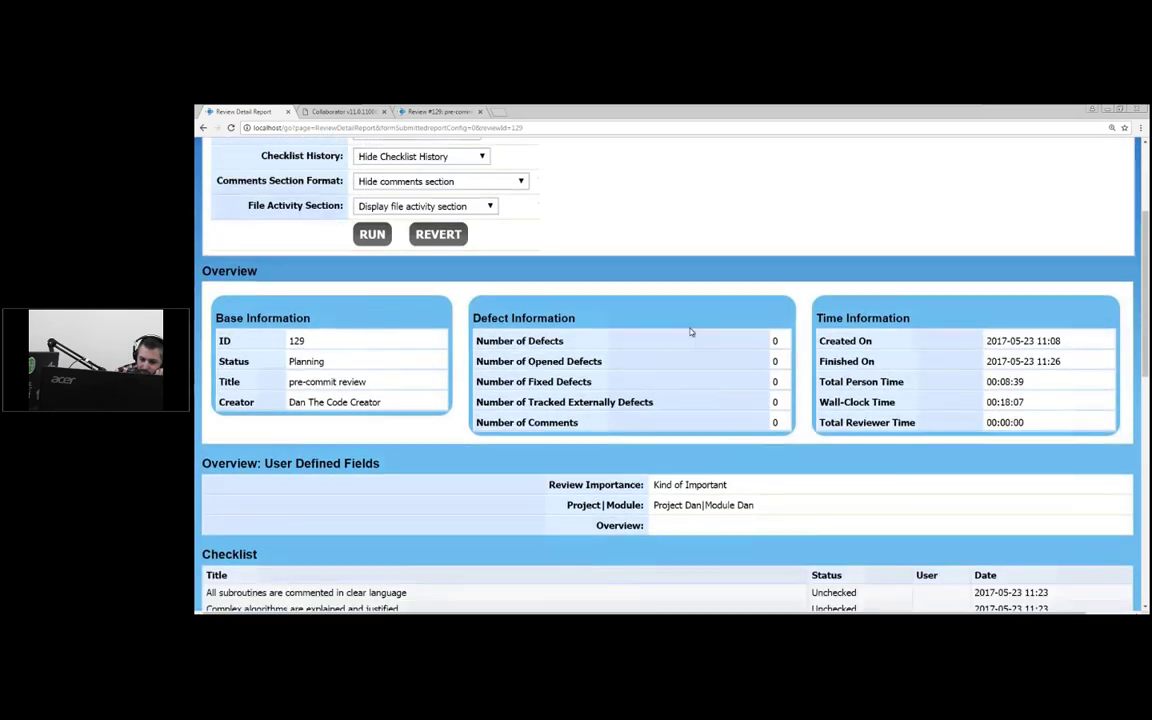
{"action": "scroll", "coordinate": [690, 332], "scroll_direction": "down", "scroll_amount": 3}
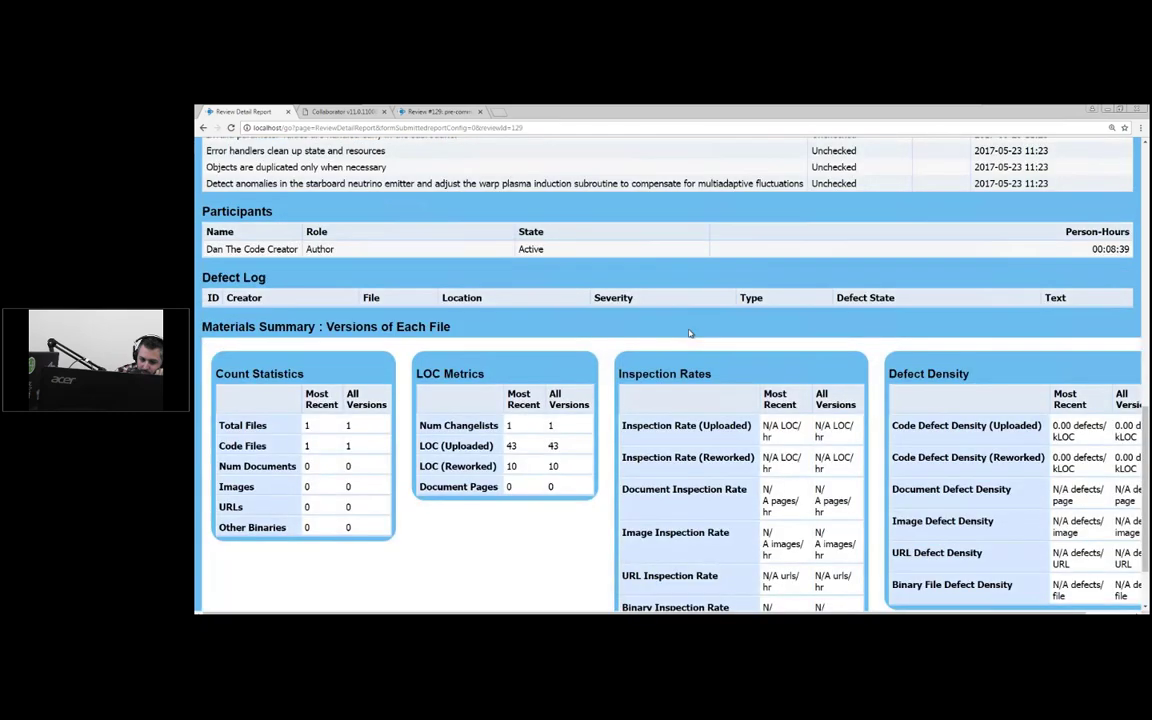
{"action": "scroll", "coordinate": [689, 333], "scroll_direction": "down", "scroll_amount": 1}
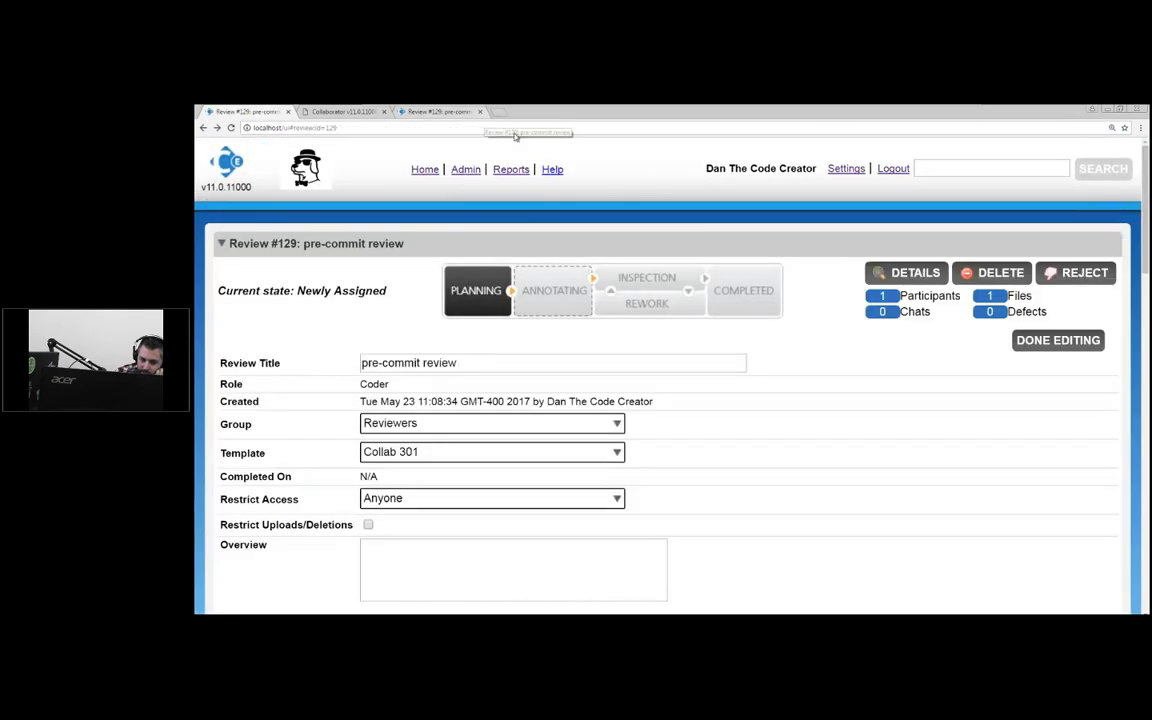
Step: Open the "GitHub pull request #18. Collab11" review and examine the defects, times and participants in its detail report
{"action": "left_click", "coordinate": [424, 169]}
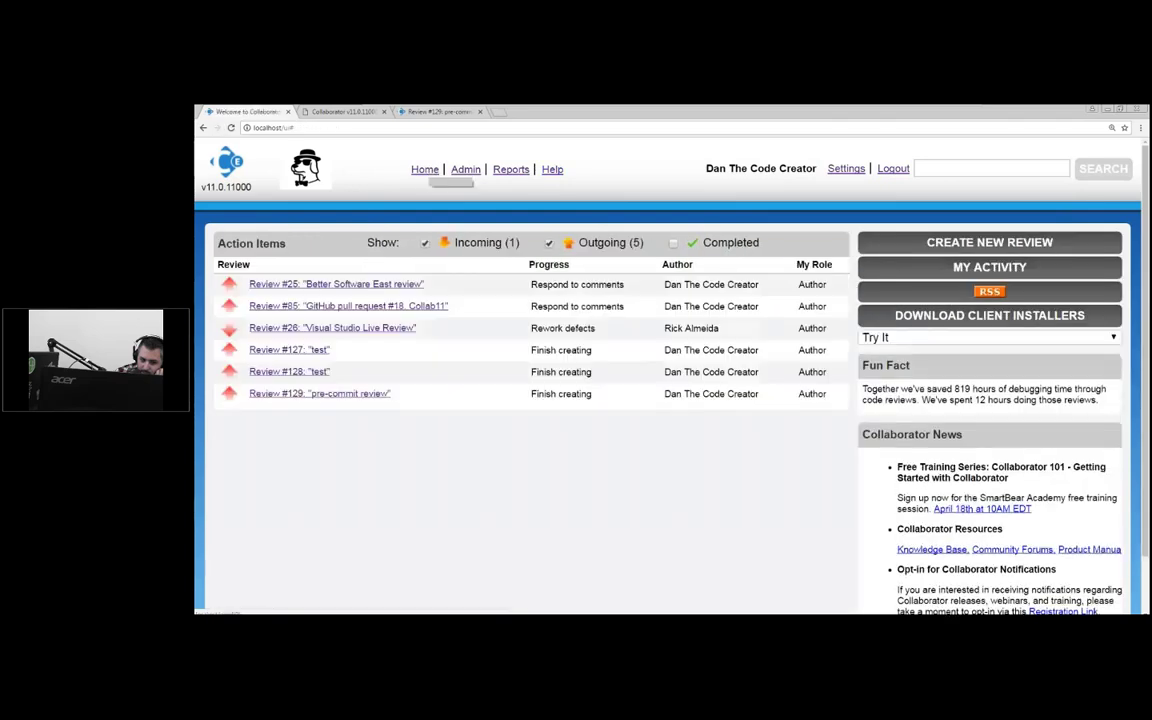
{"action": "left_click", "coordinate": [400, 305]}
{"action": "left_click", "coordinate": [910, 272]}
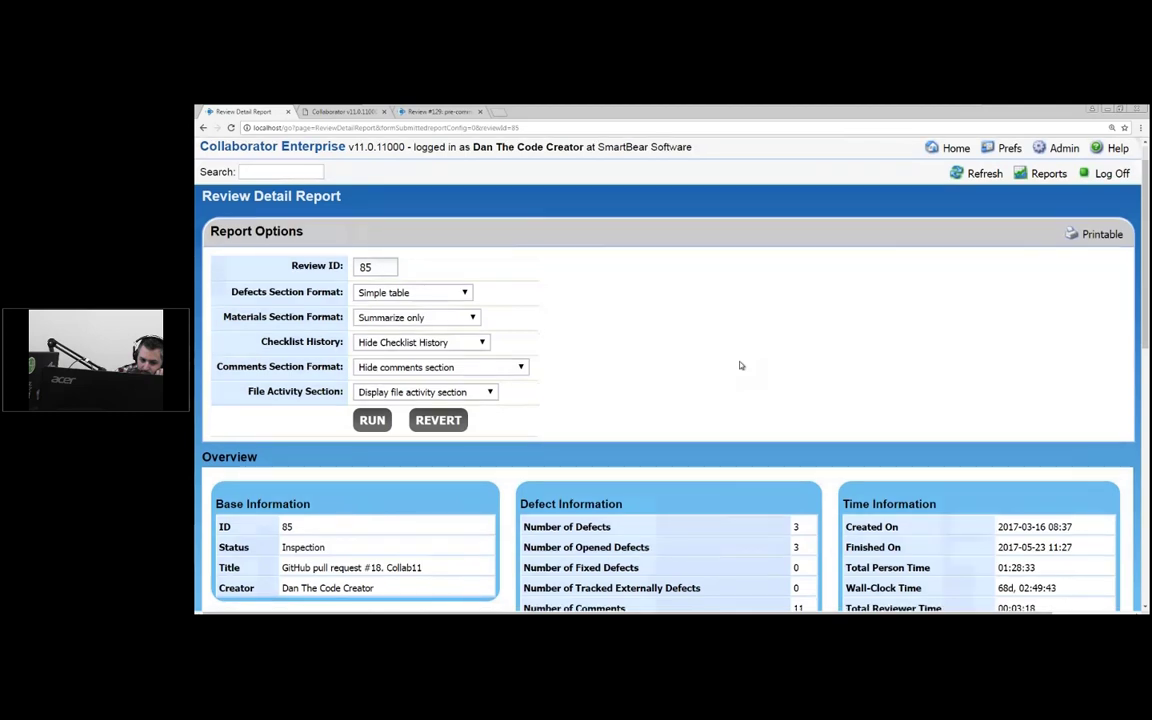
{"action": "scroll", "coordinate": [740, 365], "scroll_direction": "down", "scroll_amount": 4}
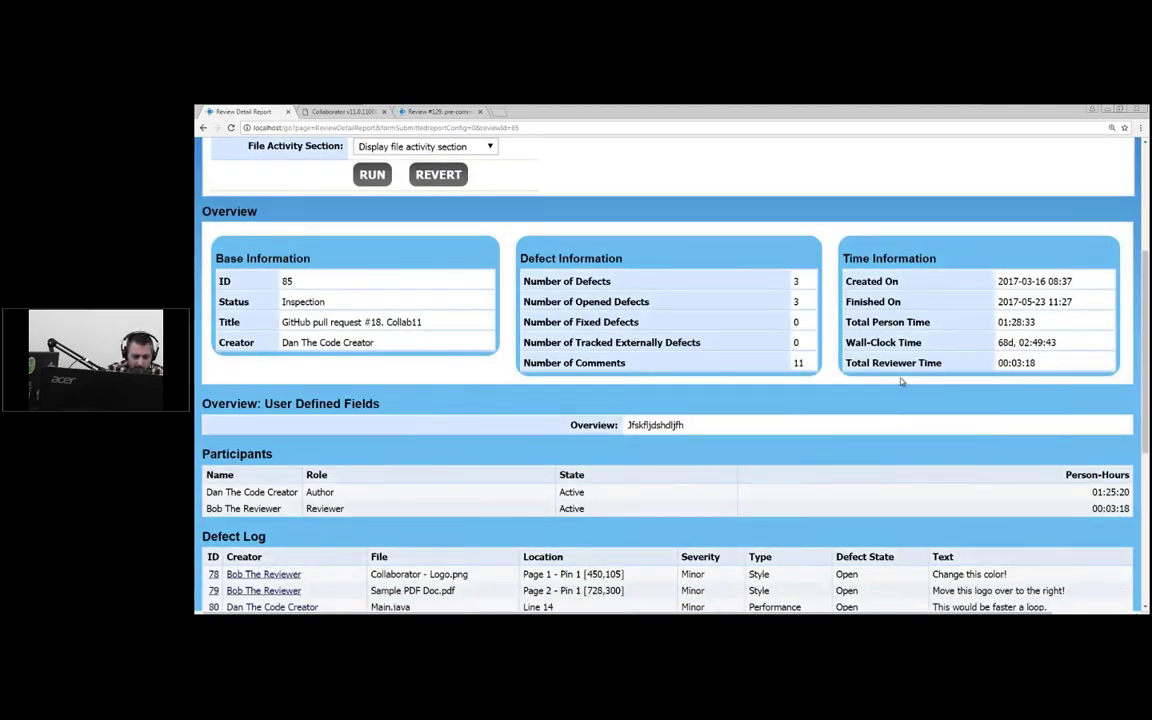
{"action": "scroll", "coordinate": [958, 354], "scroll_direction": "down", "scroll_amount": 1}
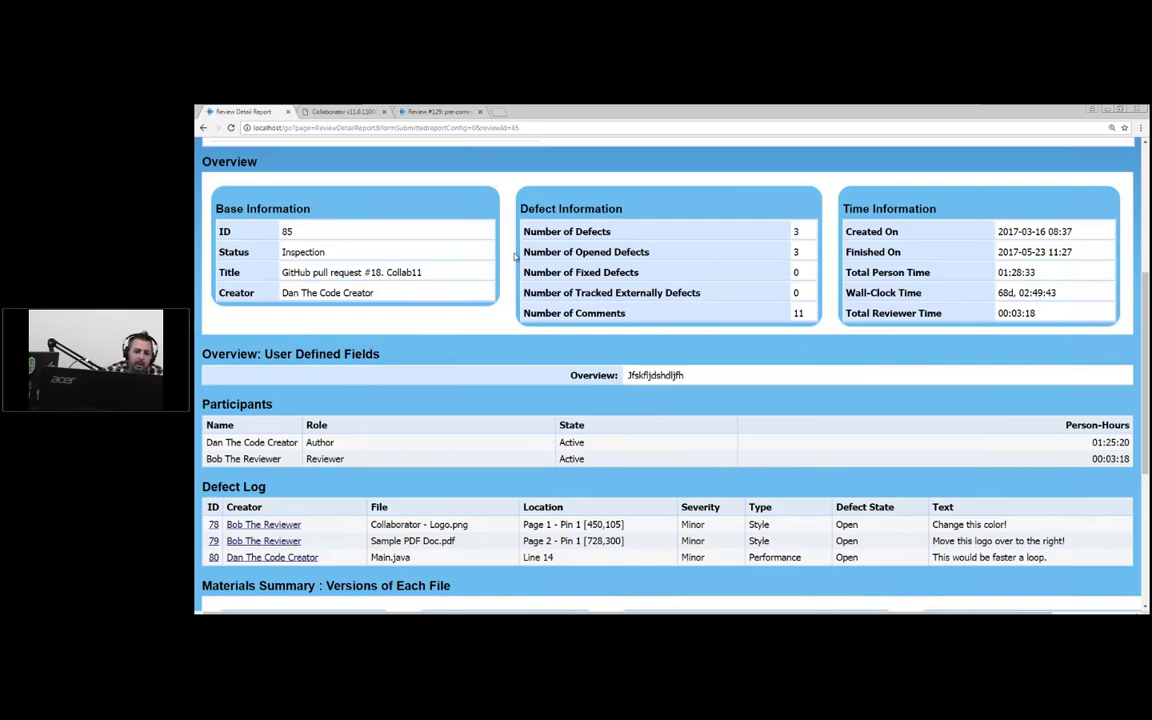
Step: Open the Automatic Links configuration in the site-wide administration and look over its description and link list
{"action": "scroll", "coordinate": [560, 300], "scroll_direction": "up", "scroll_amount": 3}
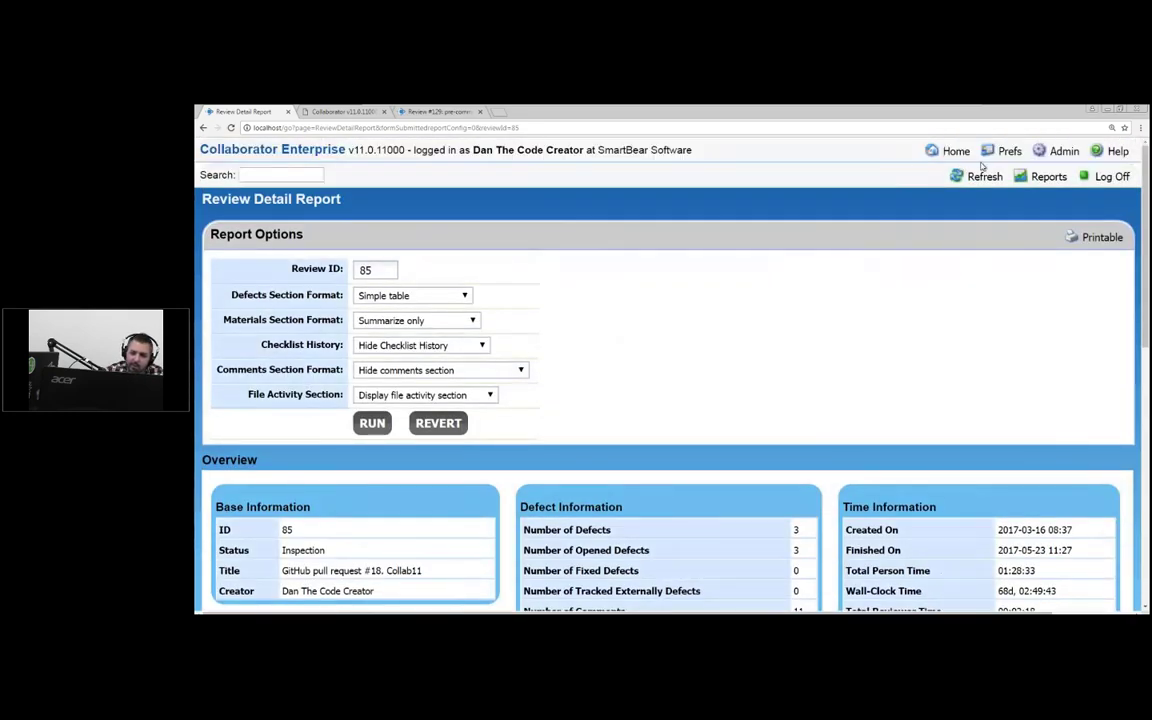
{"action": "left_click", "coordinate": [1063, 151]}
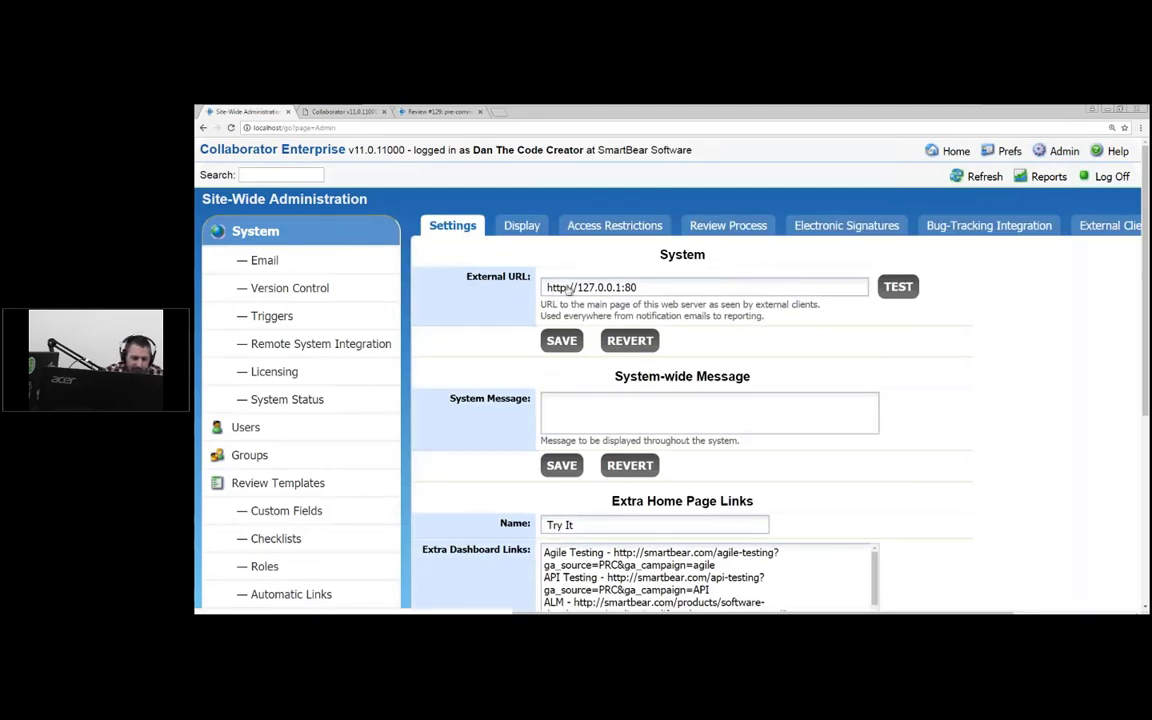
{"action": "scroll", "coordinate": [408, 361], "scroll_direction": "down", "scroll_amount": 2}
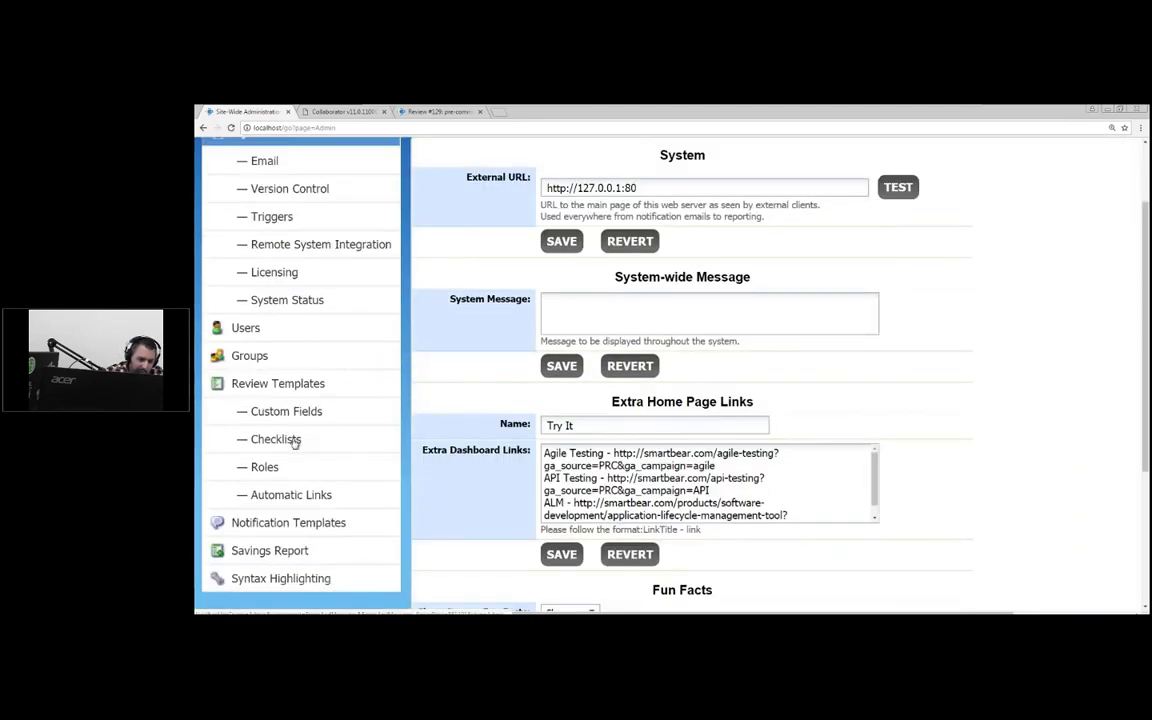
{"action": "left_click", "coordinate": [320, 494]}
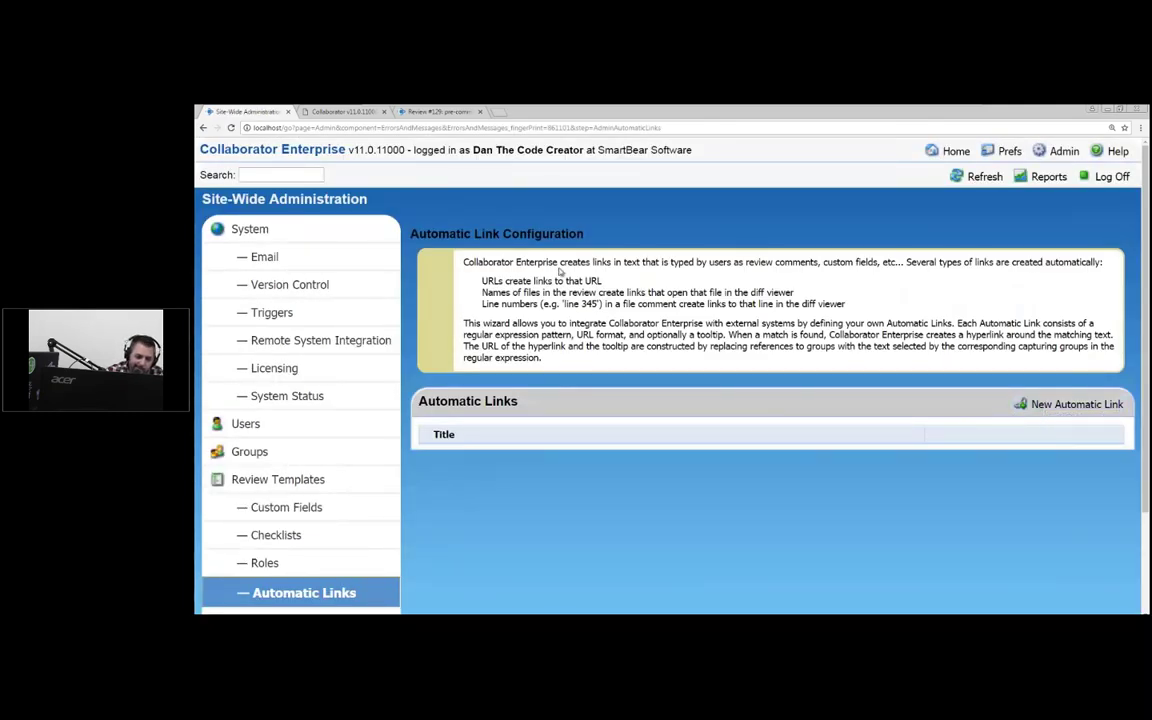
{"action": "scroll", "coordinate": [586, 438], "scroll_direction": "down", "scroll_amount": 3}
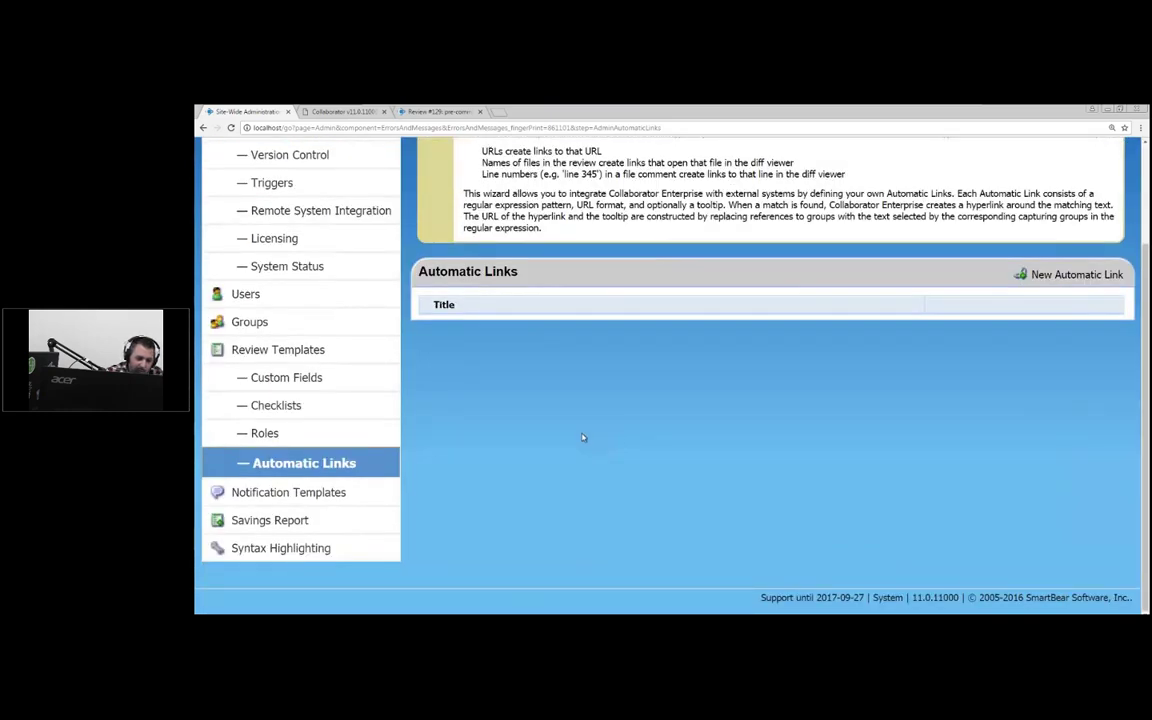
{"action": "scroll", "coordinate": [584, 439], "scroll_direction": "up", "scroll_amount": 3}
{"action": "scroll", "coordinate": [584, 439], "scroll_direction": "up", "scroll_amount": 1}
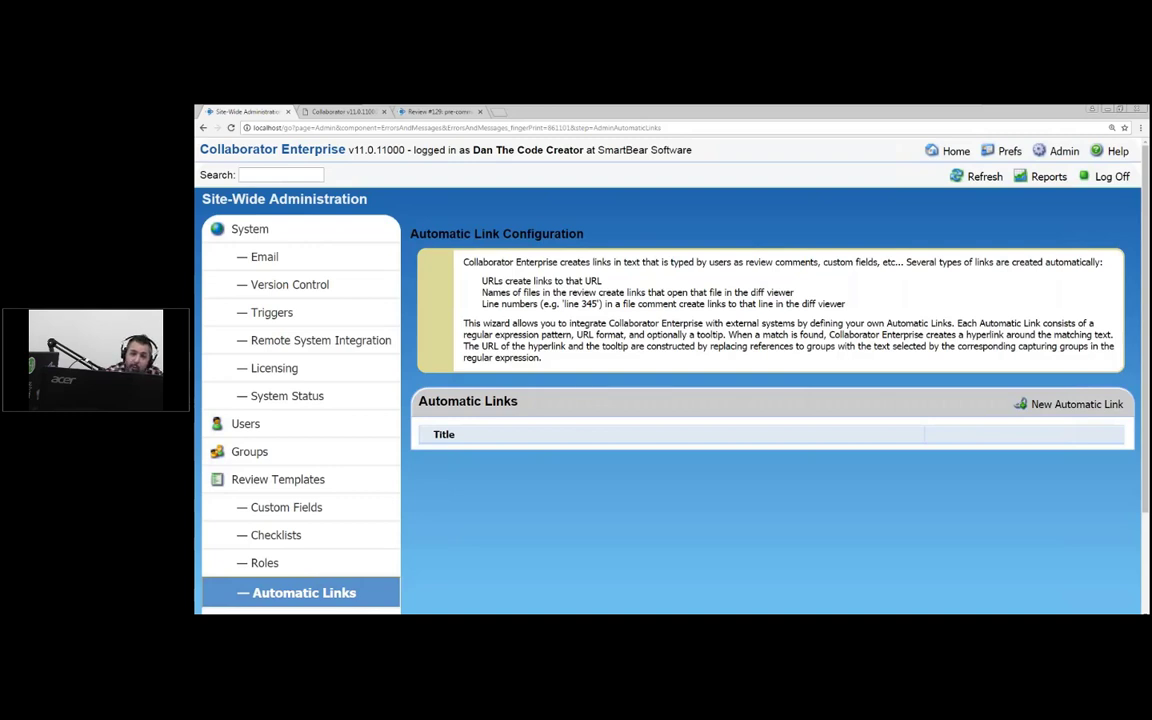
Step: Start a new automatic link and look over its title, regular expression, URL format and tooltip fields
{"action": "left_click", "coordinate": [1041, 411]}
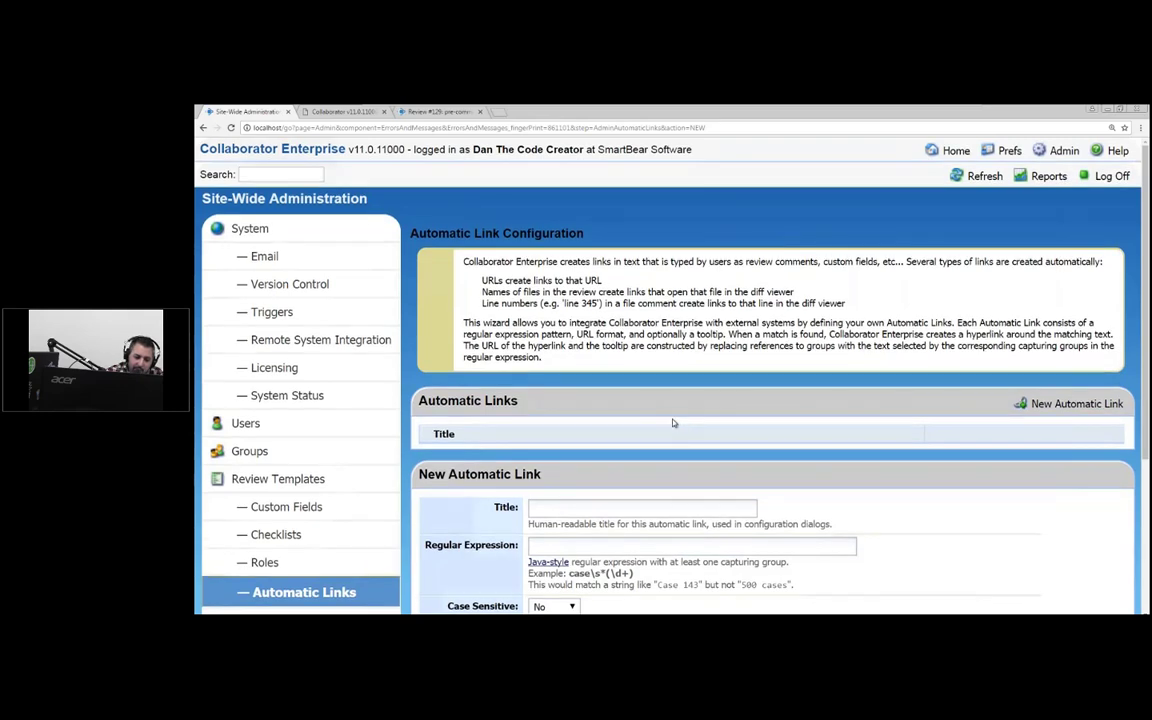
{"action": "scroll", "coordinate": [591, 394], "scroll_direction": "down", "scroll_amount": 3}
{"action": "scroll", "coordinate": [591, 394], "scroll_direction": "down", "scroll_amount": 2}
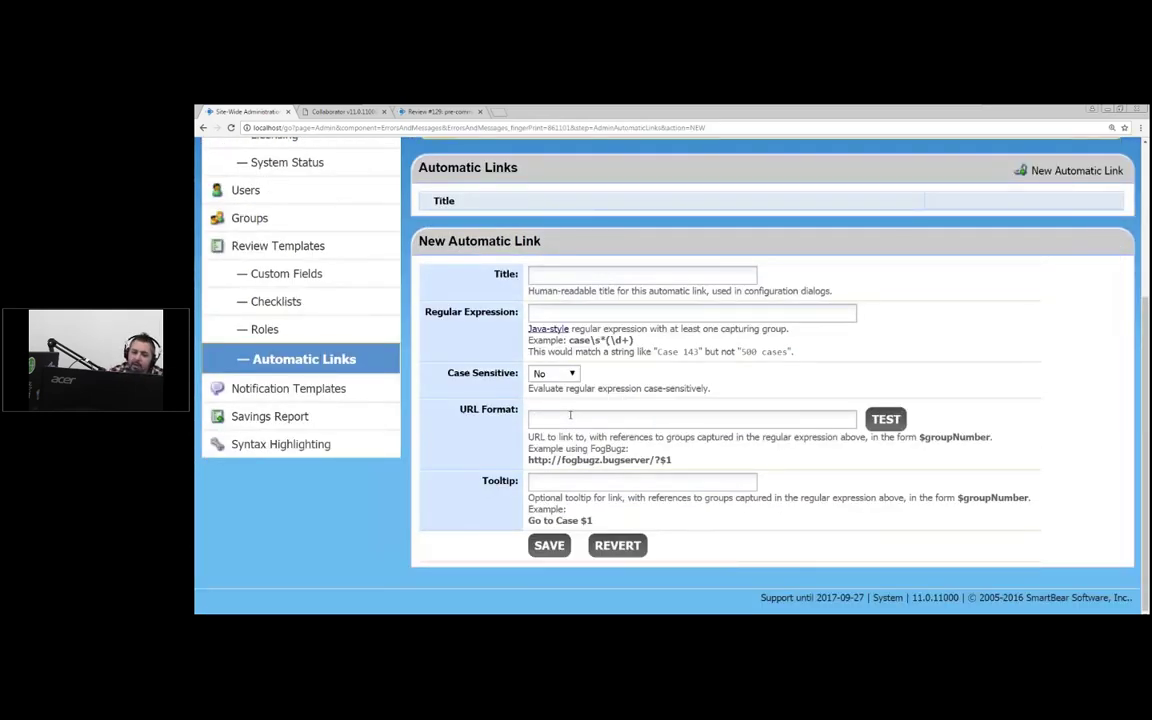
{"action": "left_click", "coordinate": [570, 415]}
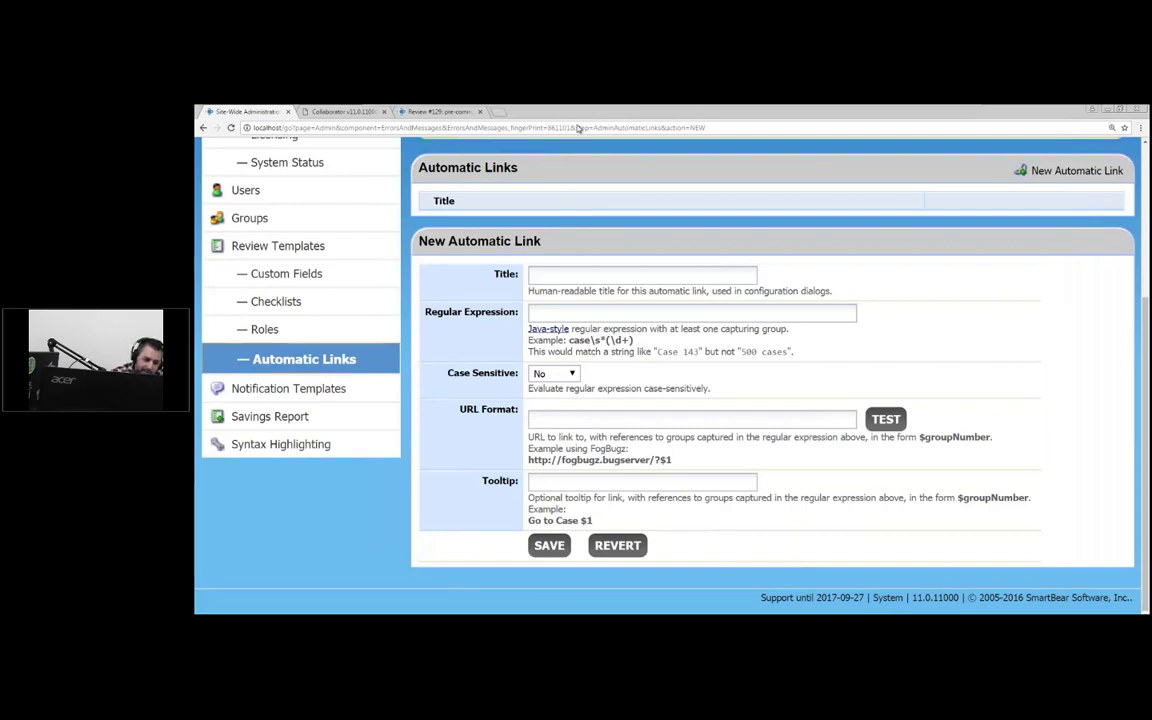
{"action": "scroll", "coordinate": [797, 236], "scroll_direction": "up", "scroll_amount": 5}
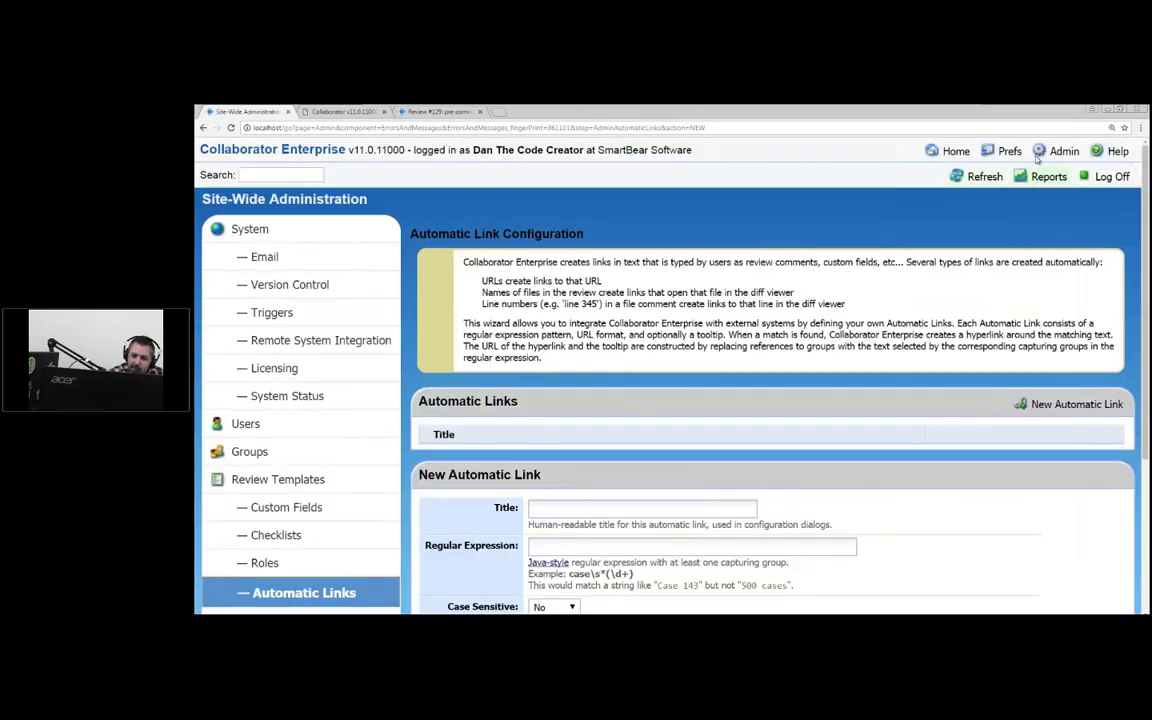
{"action": "left_click", "coordinate": [1060, 151]}
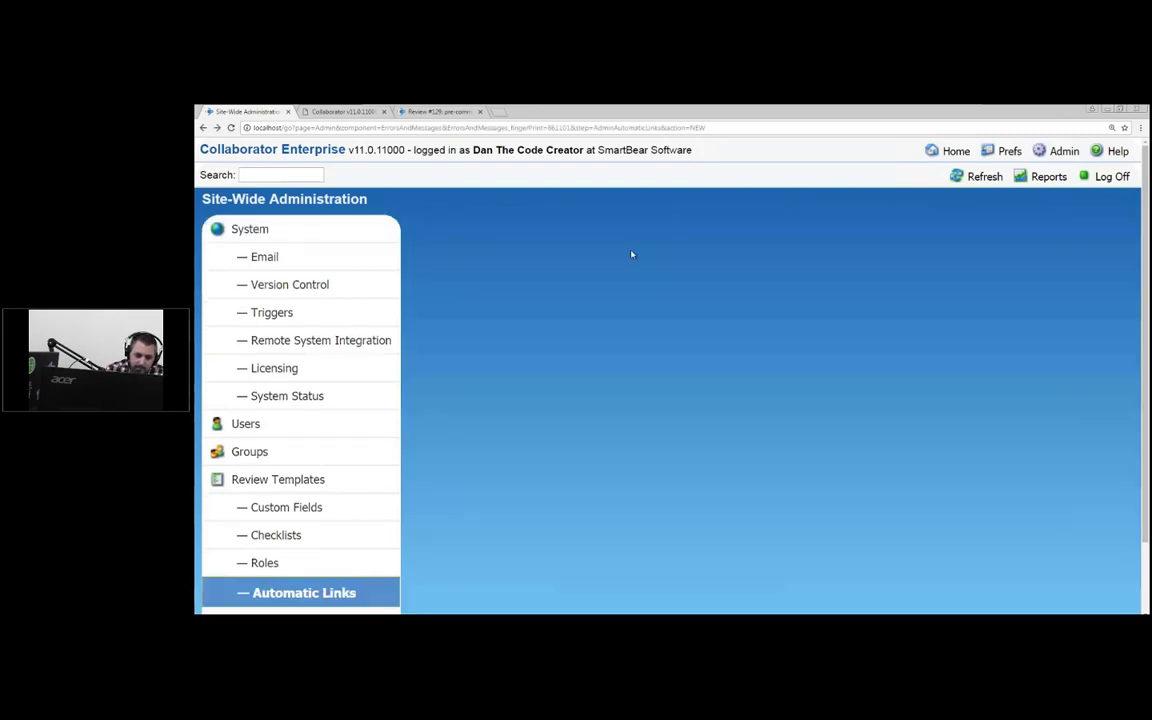
Step: Set the new link's regular expression to COLLAB-\s*(\d+), adapting the example pattern shown in the form
{"action": "scroll", "coordinate": [650, 280], "scroll_direction": "down", "scroll_amount": 2}
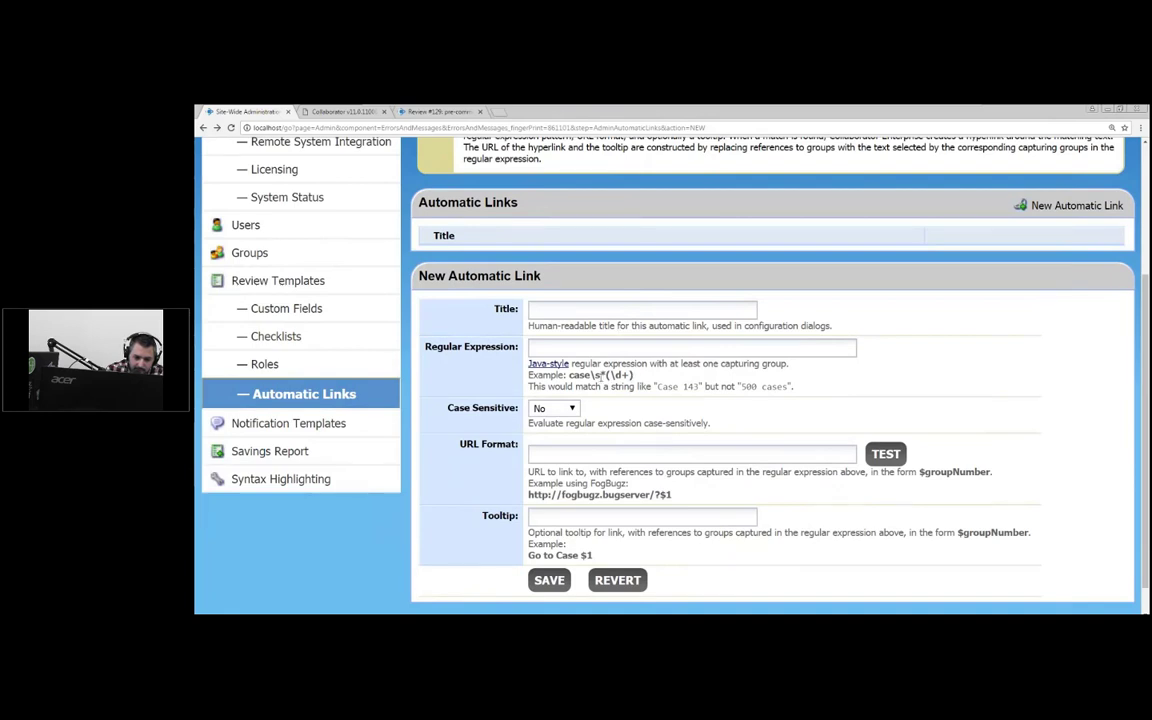
{"action": "left_click_drag", "start_coordinate": [635, 376], "coordinate": [569, 376]}
{"action": "key", "text": "ctrl+c"}
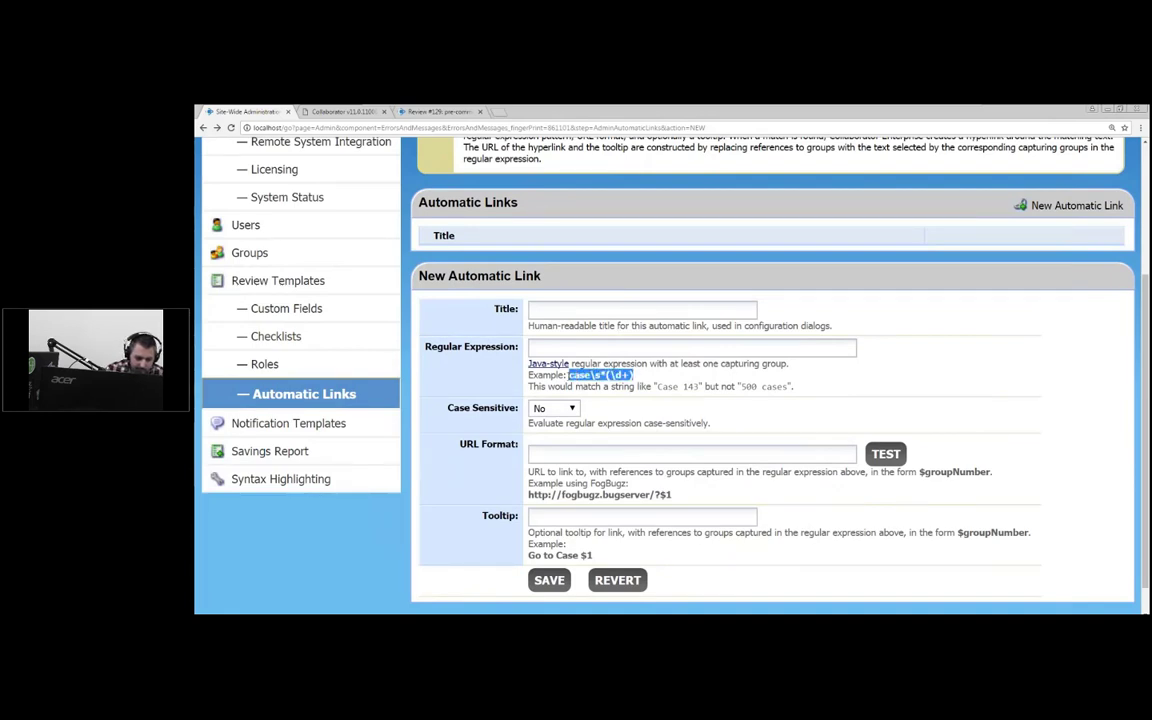
{"action": "left_click", "coordinate": [573, 347]}
{"action": "key", "text": "ctrl+v"}
{"action": "left_click_drag", "start_coordinate": [557, 347], "coordinate": [508, 348]}
{"action": "type", "text": "COLLAB-"}
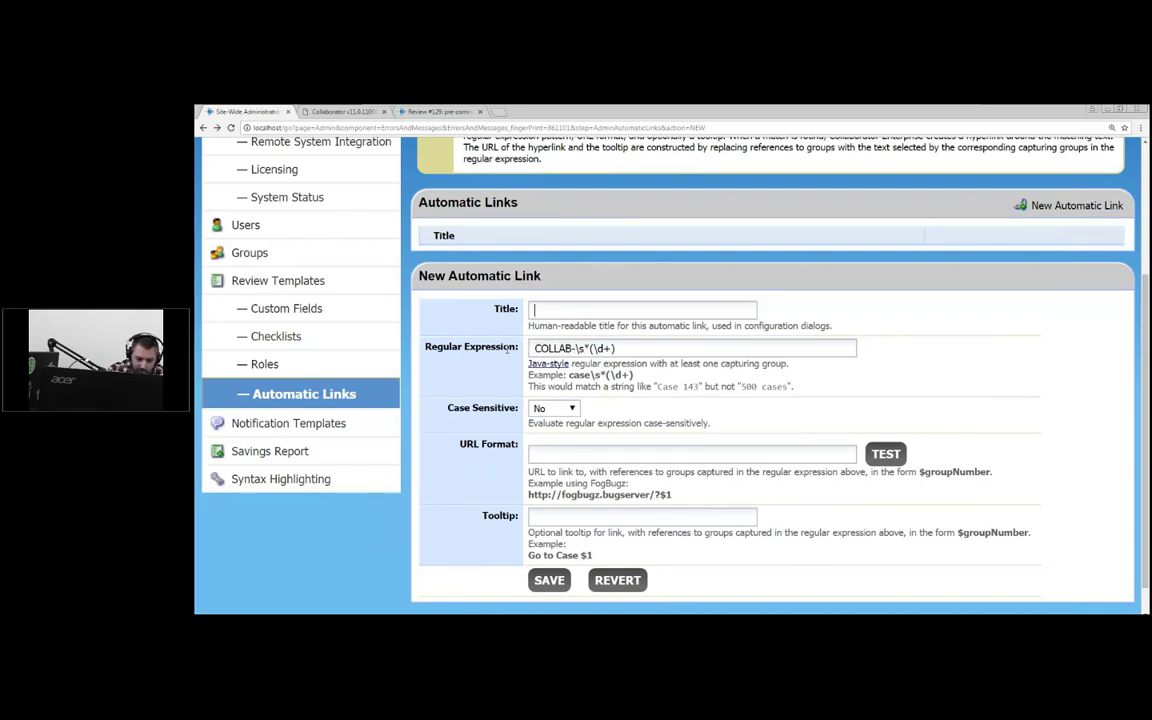
{"action": "type", "text": "JIRA Link"}
{"action": "left_click", "coordinate": [558, 452]}
{"action": "type", "text": "http://my"}
{"action": "type", "text": "jira"}
{"action": "type", "text": ".com"}
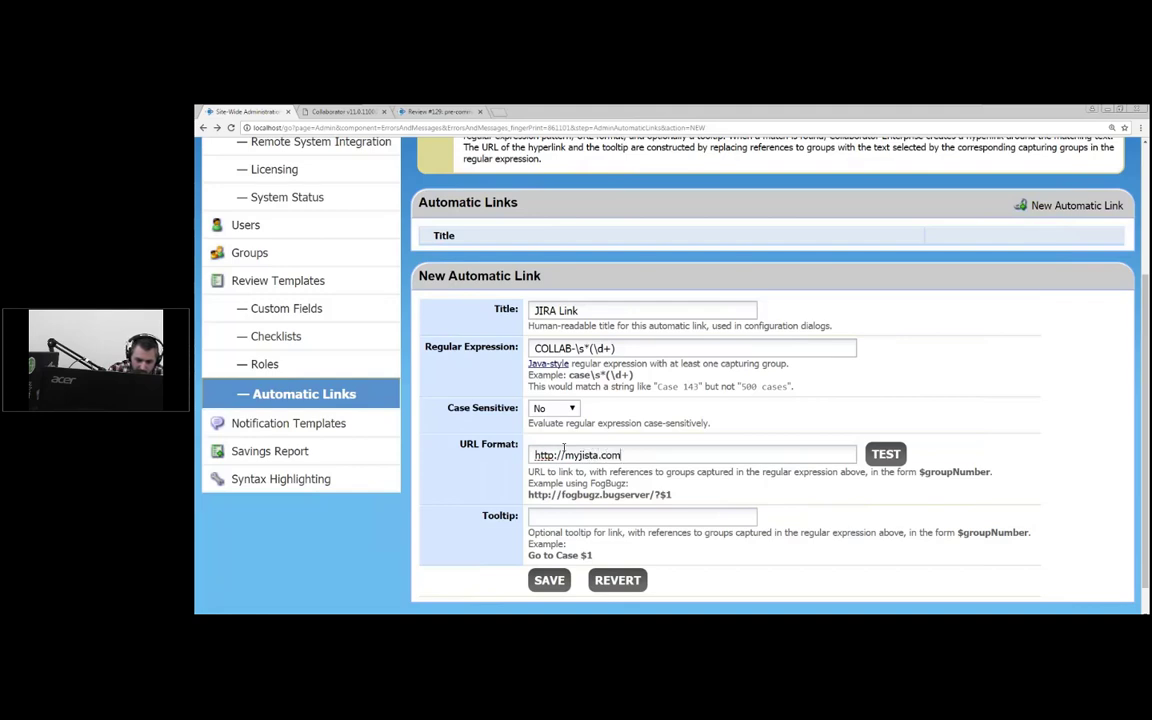
{"action": "type", "text": "/browse/"}
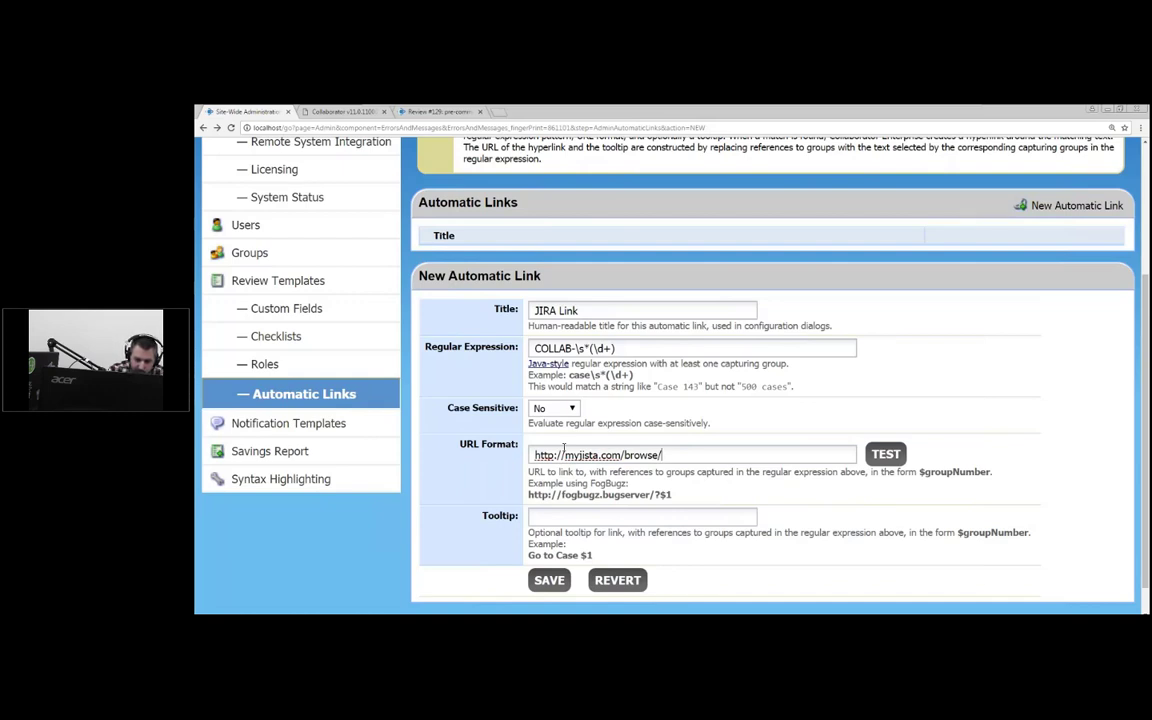
{"action": "type", "text": "$1"}
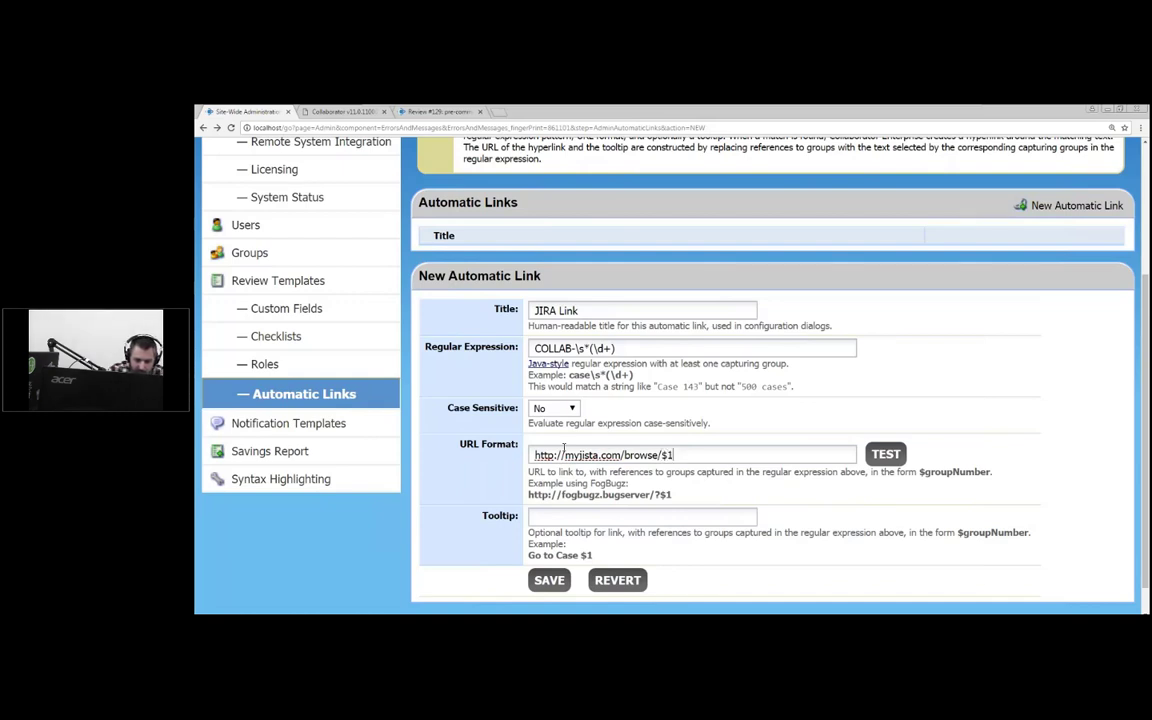
{"action": "left_click", "coordinate": [553, 586]}
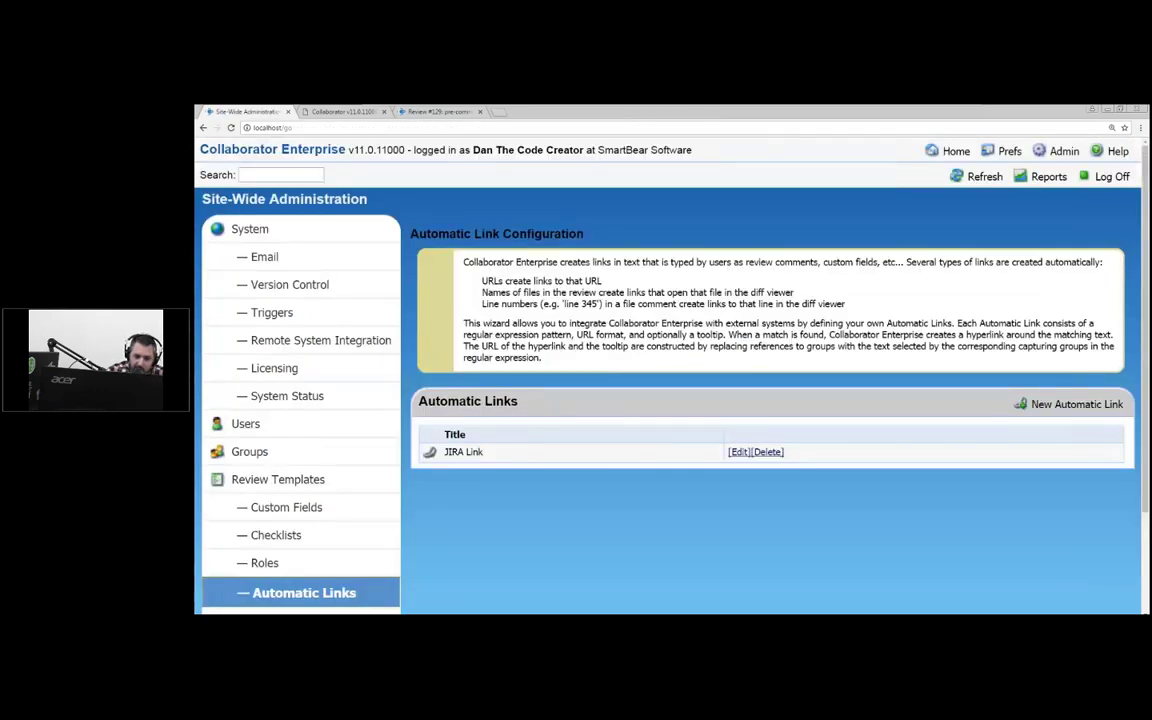
{"action": "left_click", "coordinate": [740, 452]}
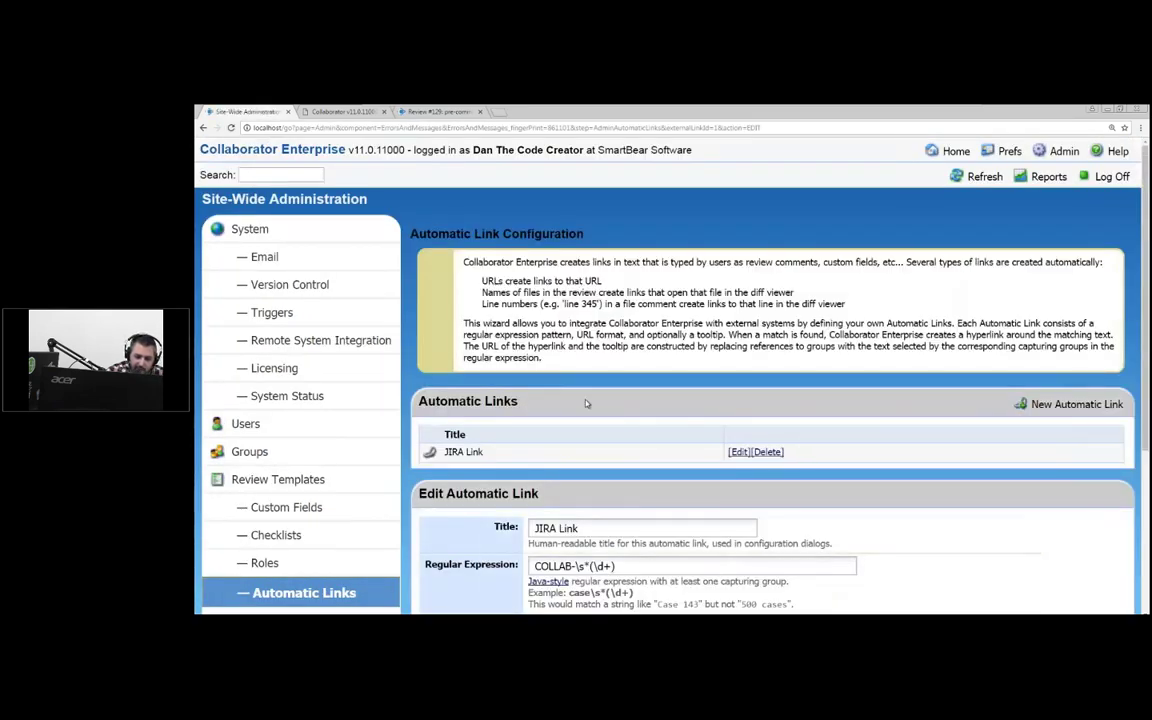
{"action": "scroll", "coordinate": [569, 382], "scroll_direction": "down", "scroll_amount": 3}
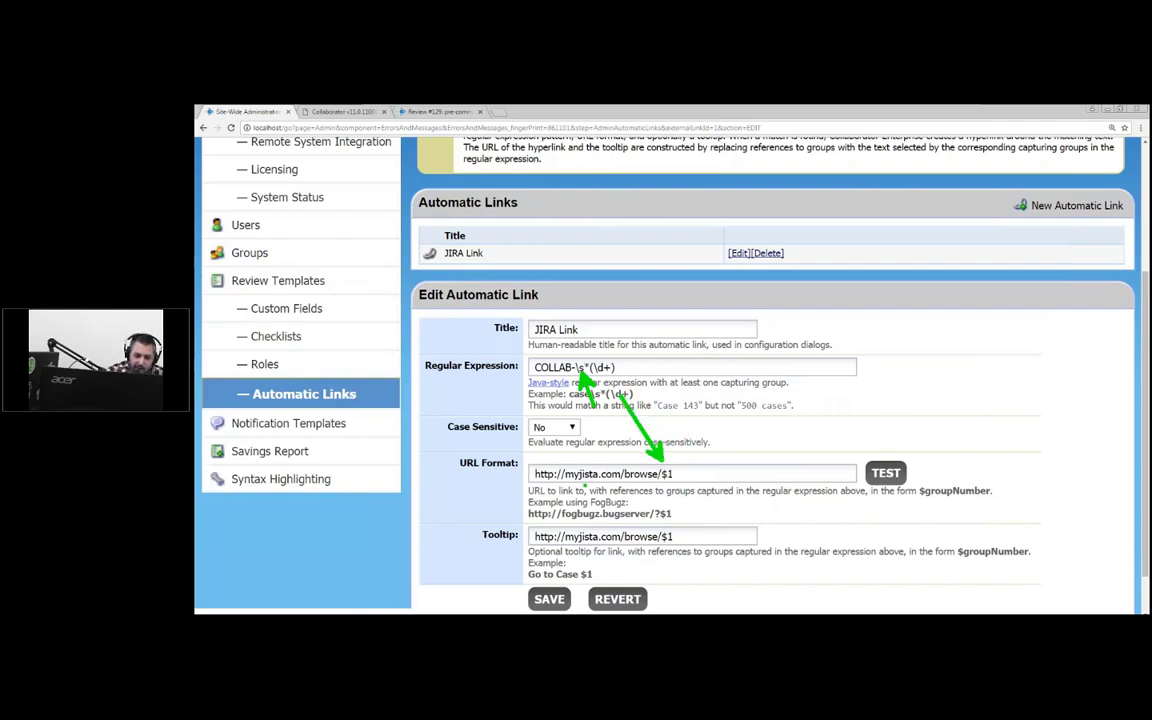
{"action": "key", "text": "BackSpace"}
{"action": "key", "text": "BackSpace"}
{"action": "type", "text": "r"}
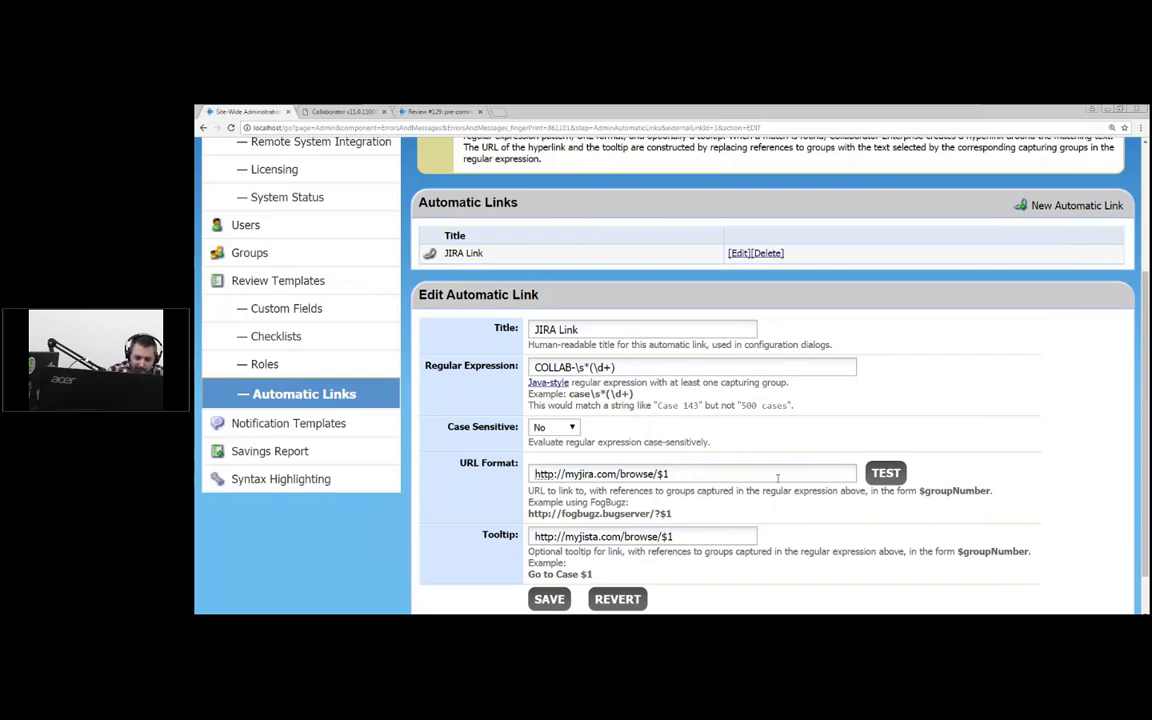
Step: Save the corrected JIRA Link and check its external link setting in the Default review template
{"action": "left_click", "coordinate": [549, 599]}
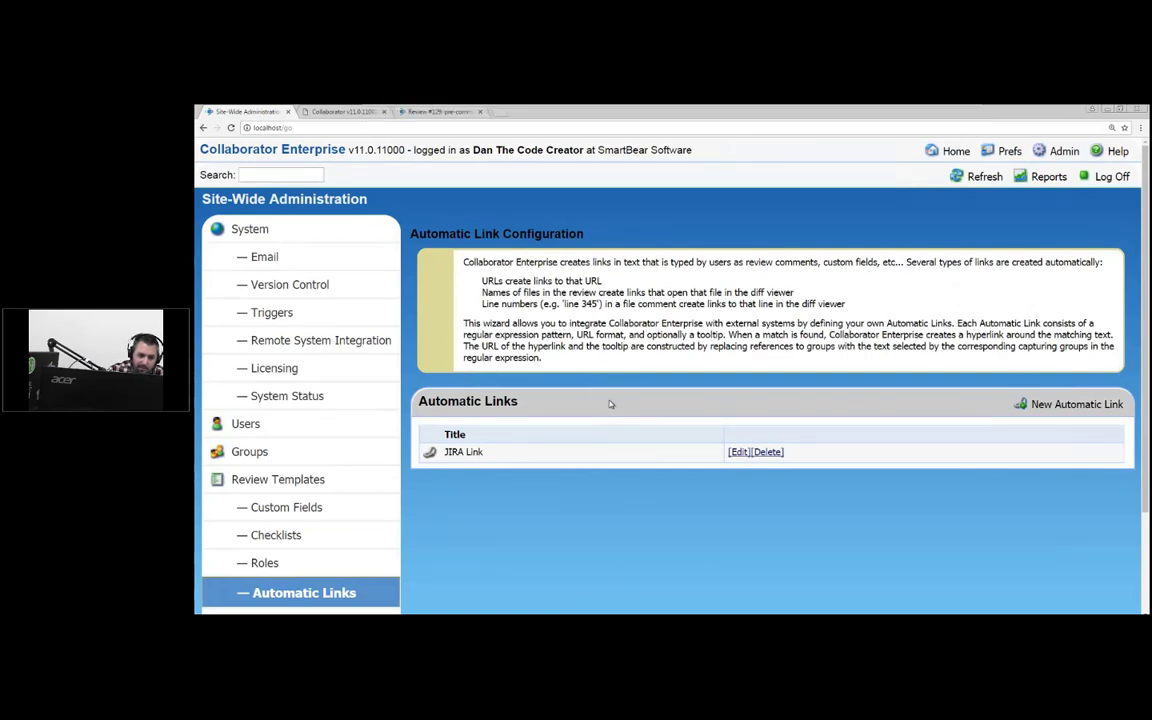
{"action": "scroll", "coordinate": [610, 403], "scroll_direction": "down", "scroll_amount": 1}
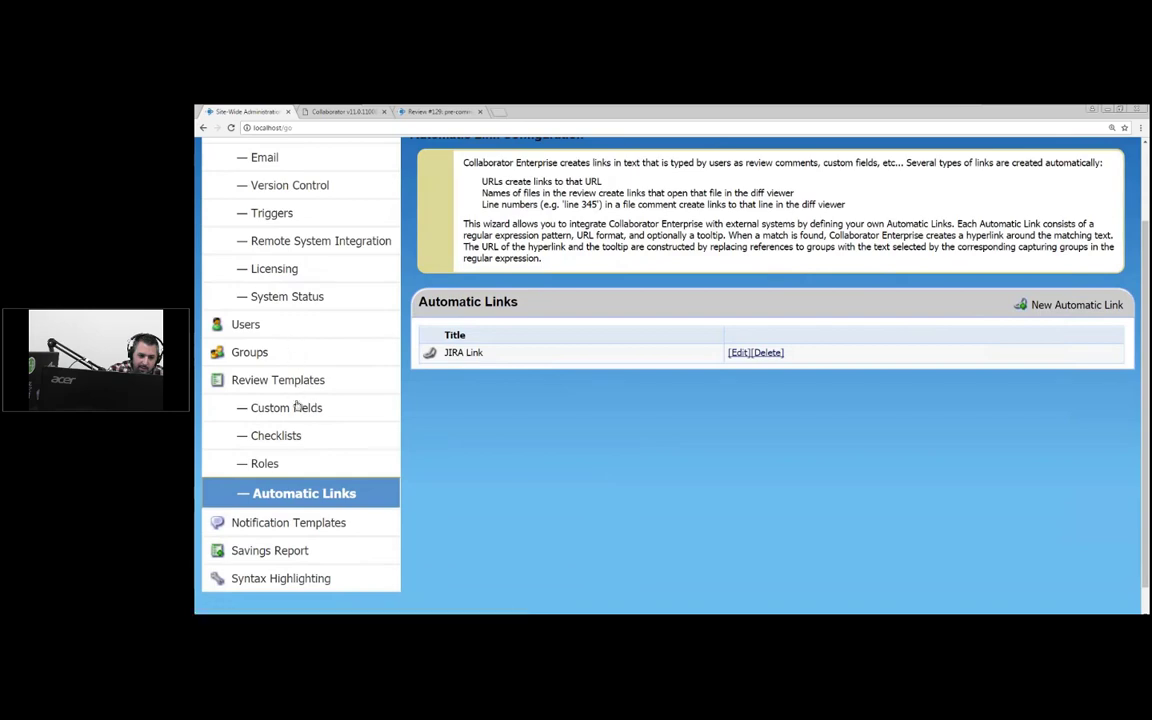
{"action": "left_click", "coordinate": [301, 380]}
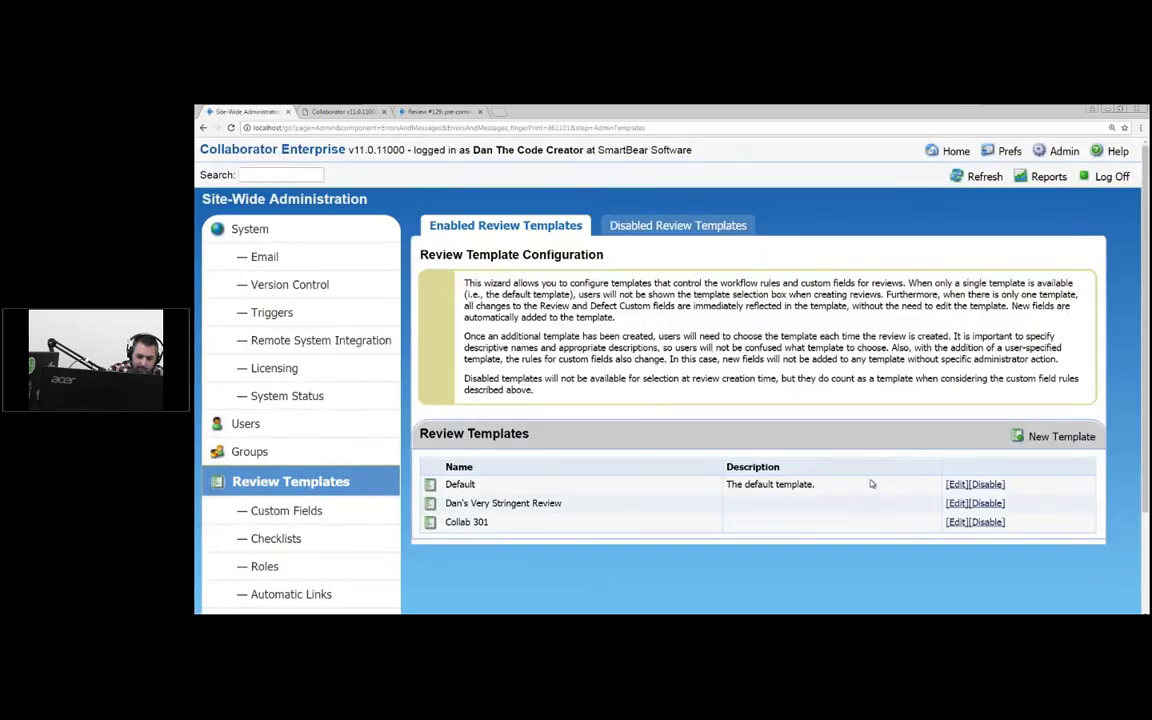
{"action": "left_click", "coordinate": [955, 484]}
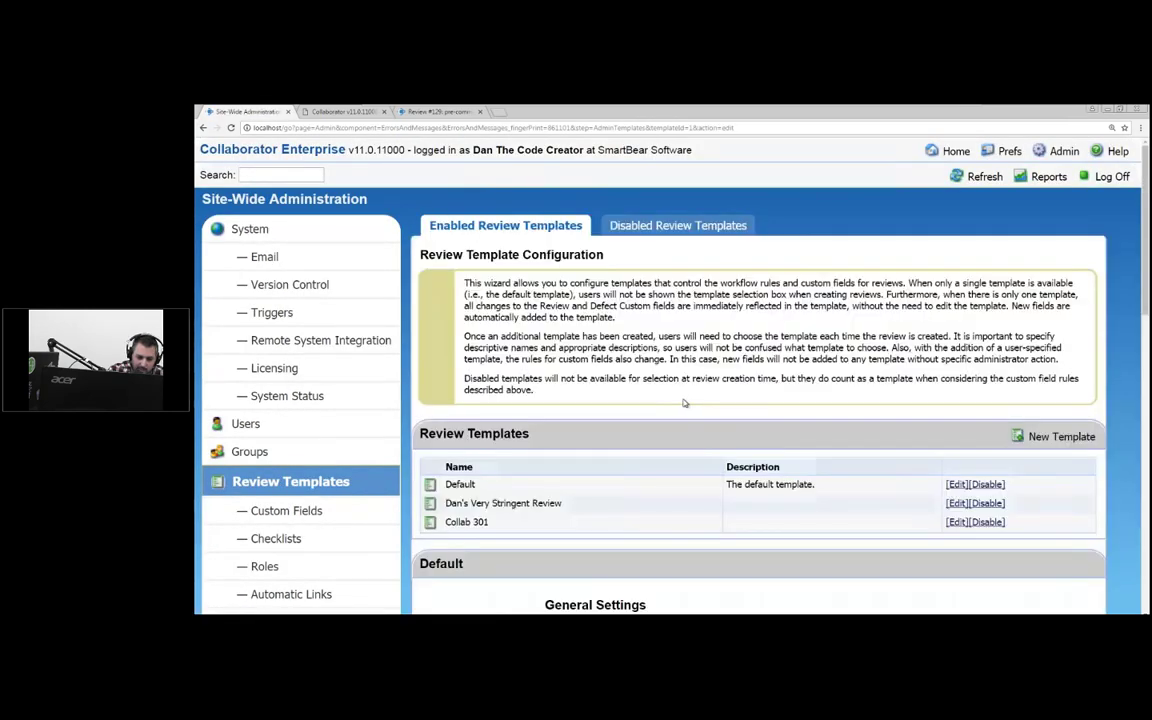
{"action": "scroll", "coordinate": [684, 403], "scroll_direction": "down", "scroll_amount": 6}
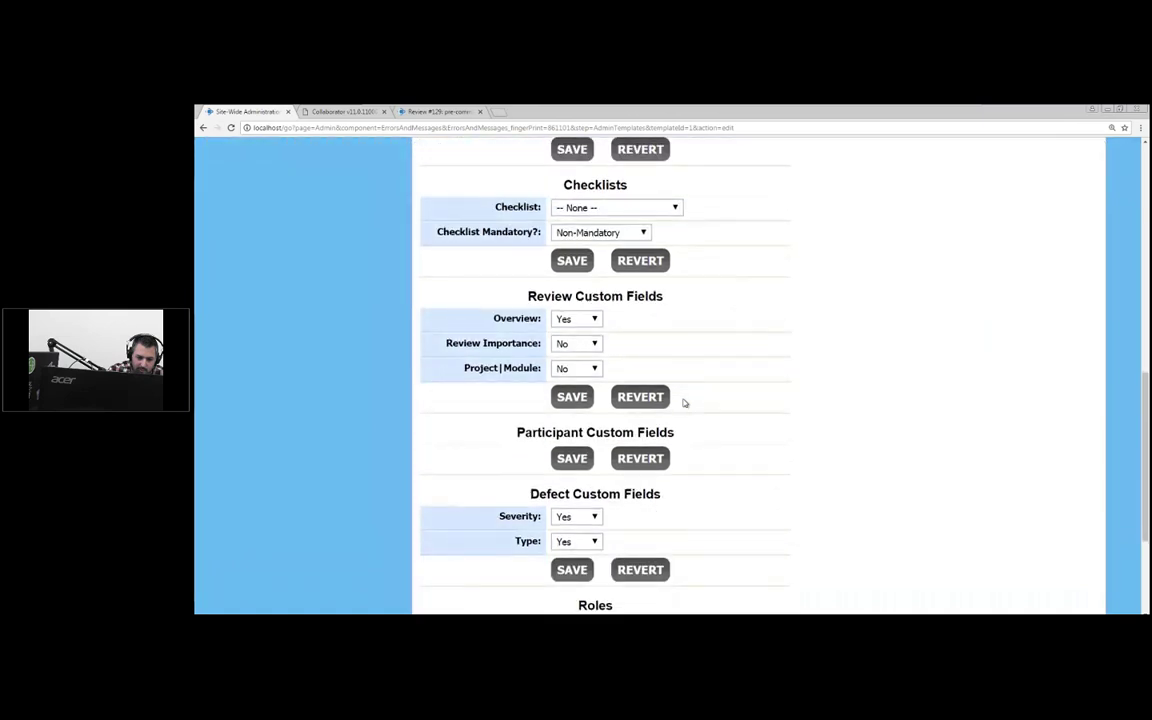
{"action": "scroll", "coordinate": [684, 403], "scroll_direction": "down", "scroll_amount": 3}
{"action": "scroll", "coordinate": [684, 403], "scroll_direction": "up", "scroll_amount": 9}
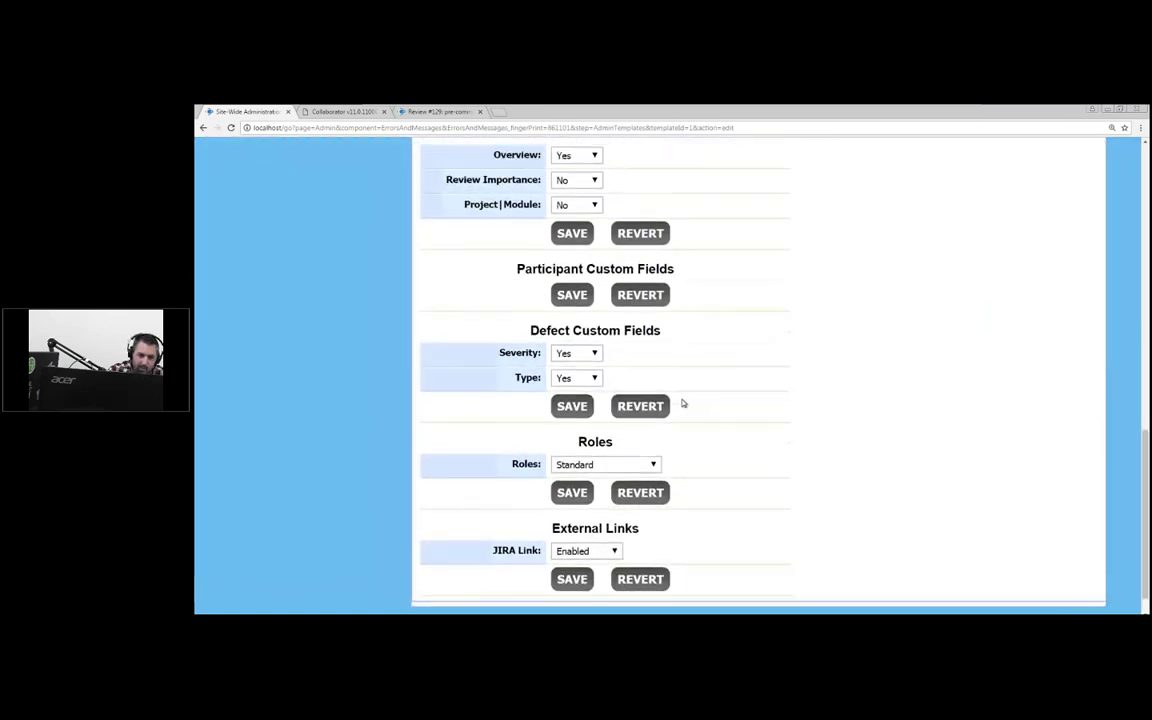
Step: Return to the main page of Review #129 and add the chat comment COLLAB-1233
{"action": "left_click", "coordinate": [340, 111]}
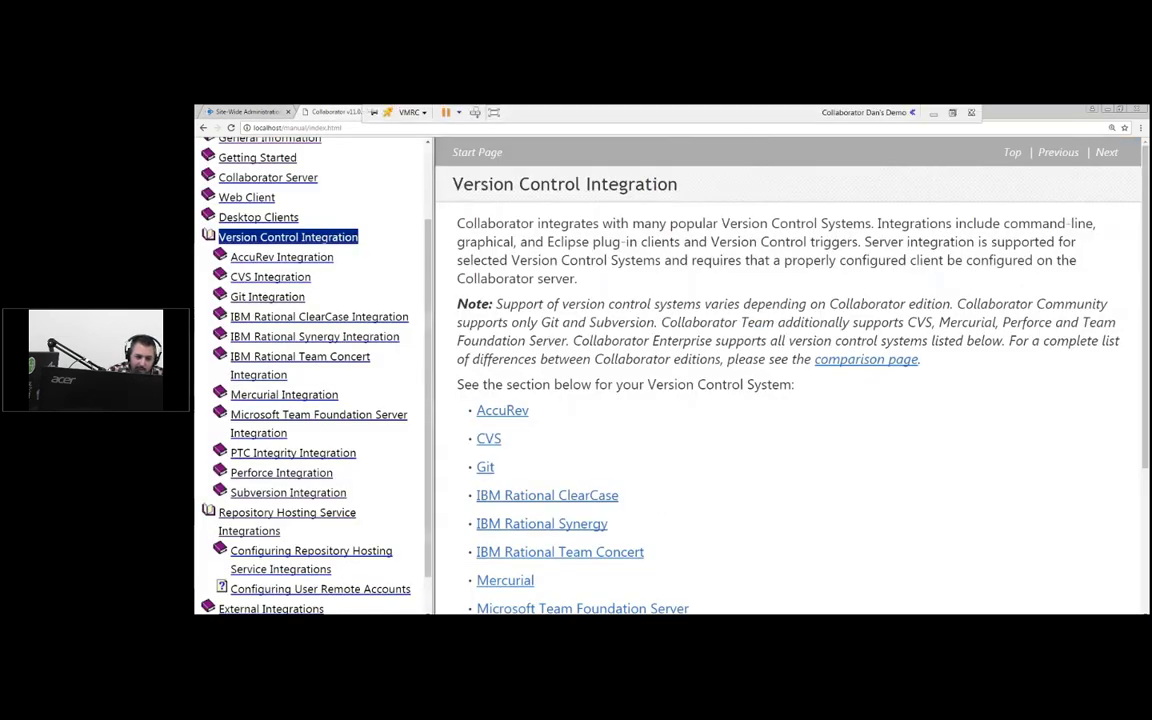
{"action": "left_click_drag", "start_coordinate": [522, 242], "coordinate": [533, 260]}
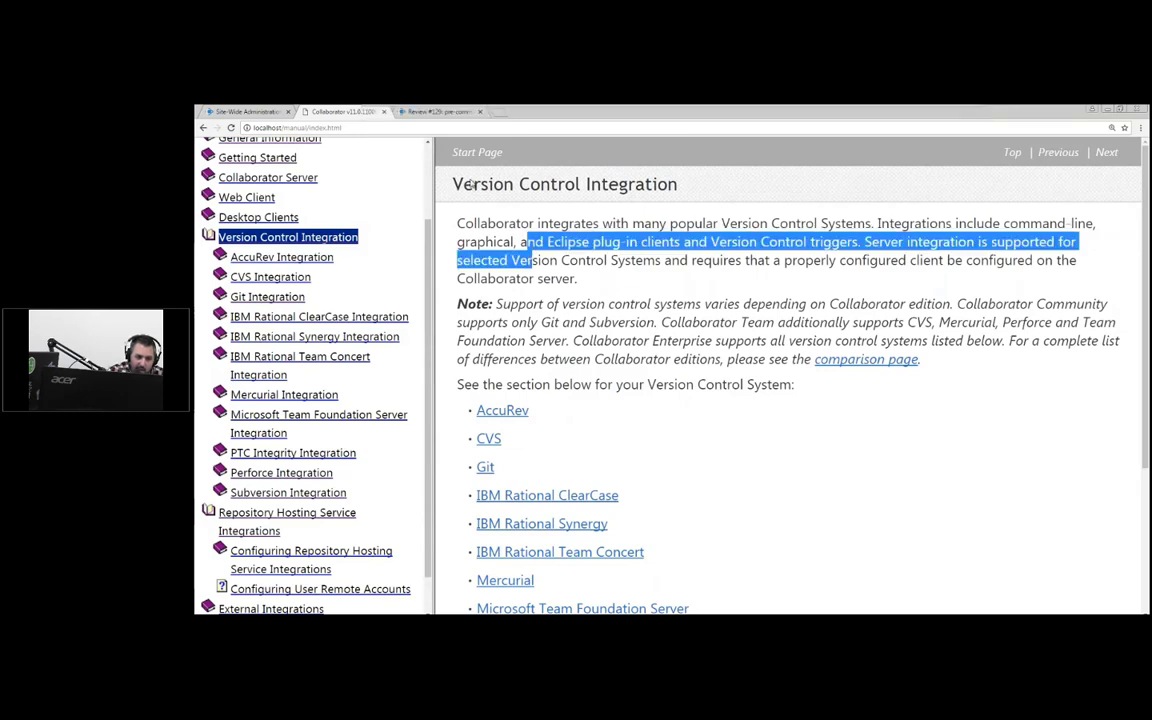
{"action": "left_click", "coordinate": [435, 111]}
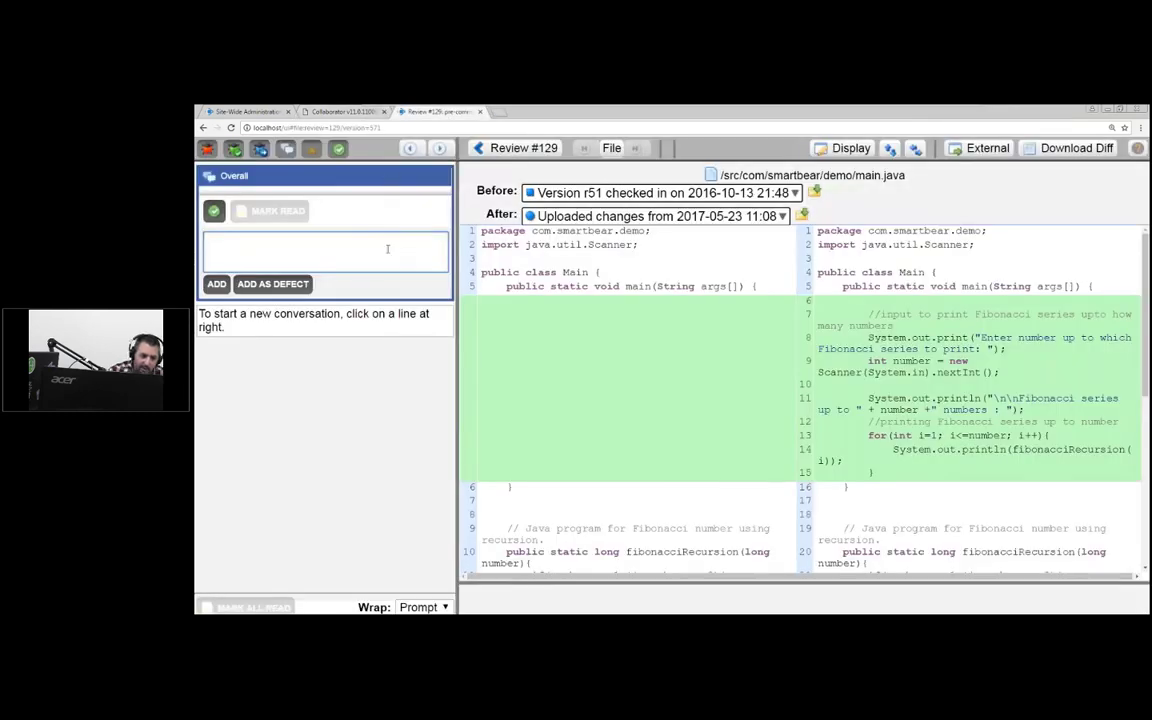
{"action": "left_click", "coordinate": [500, 148]}
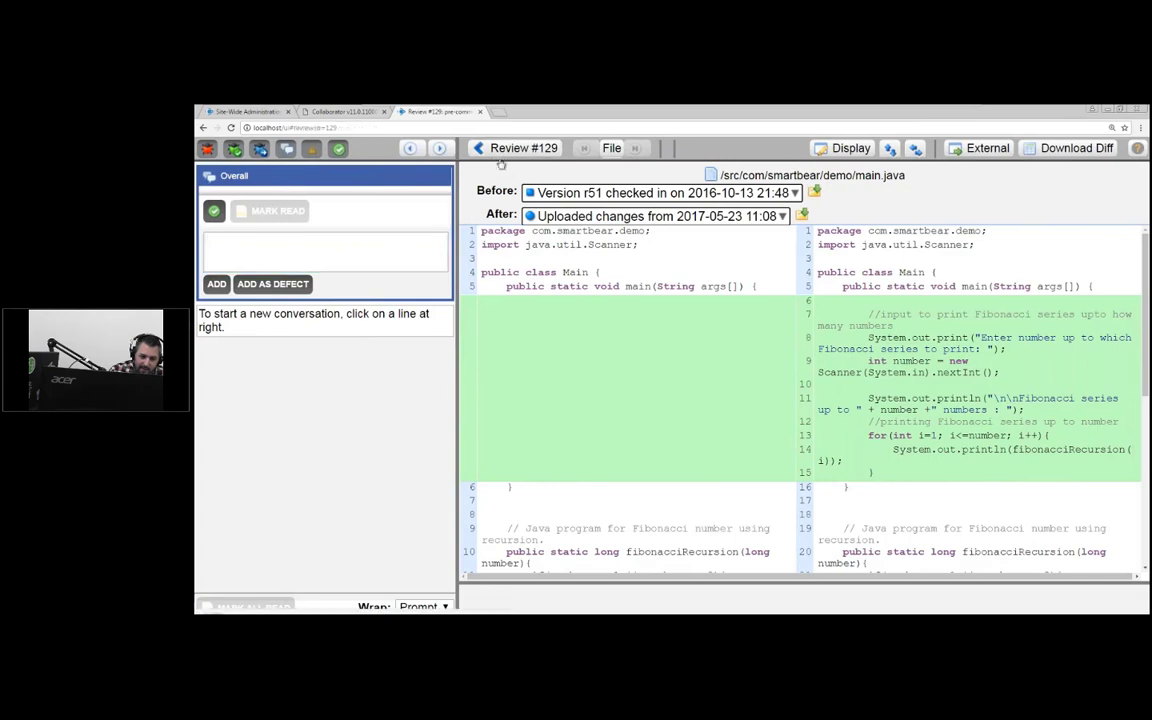
{"action": "left_click", "coordinate": [486, 462]}
{"action": "type", "text": "COLLAB-1233"}
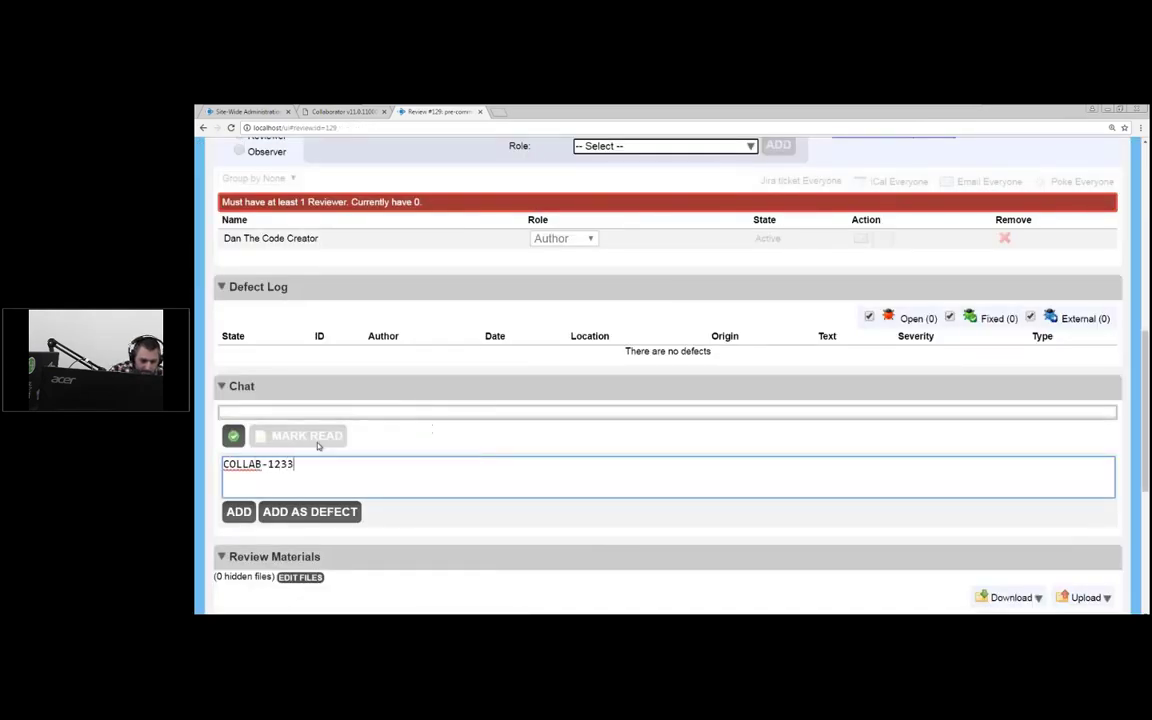
{"action": "left_click", "coordinate": [238, 511]}
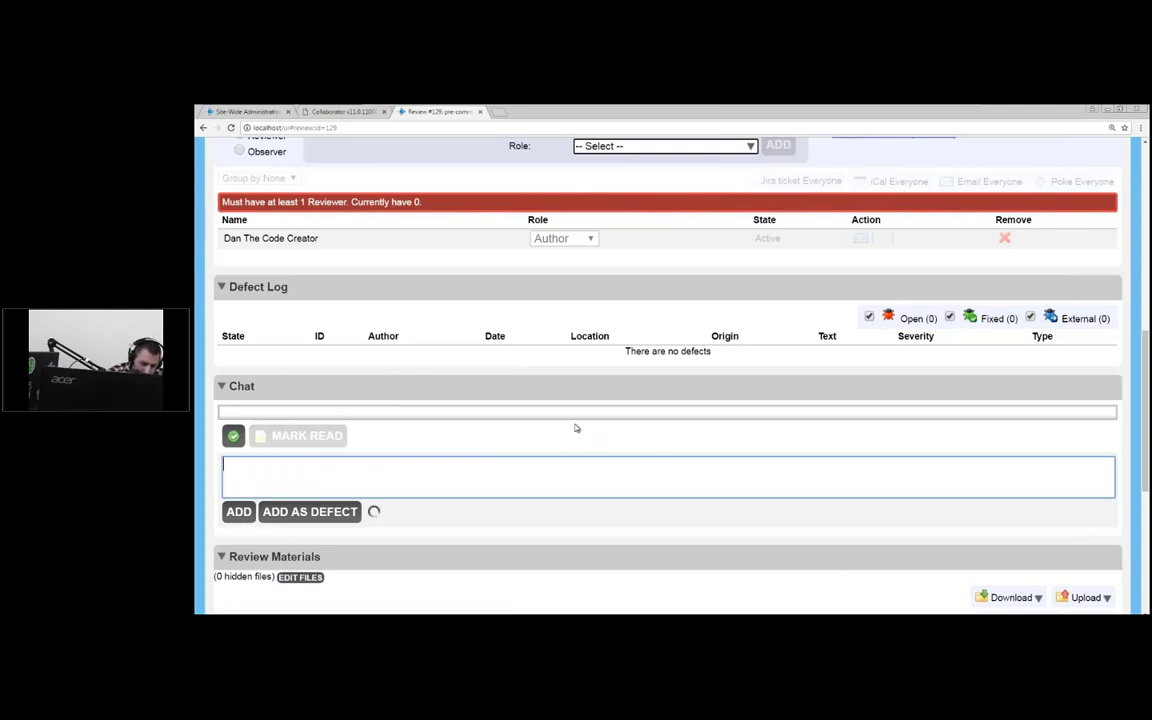
Step: Enter COLLAB-111 as the review's overview and finish editing the review details
{"action": "scroll", "coordinate": [485, 342], "scroll_direction": "down", "scroll_amount": 4}
{"action": "scroll", "coordinate": [477, 340], "scroll_direction": "down", "scroll_amount": 1}
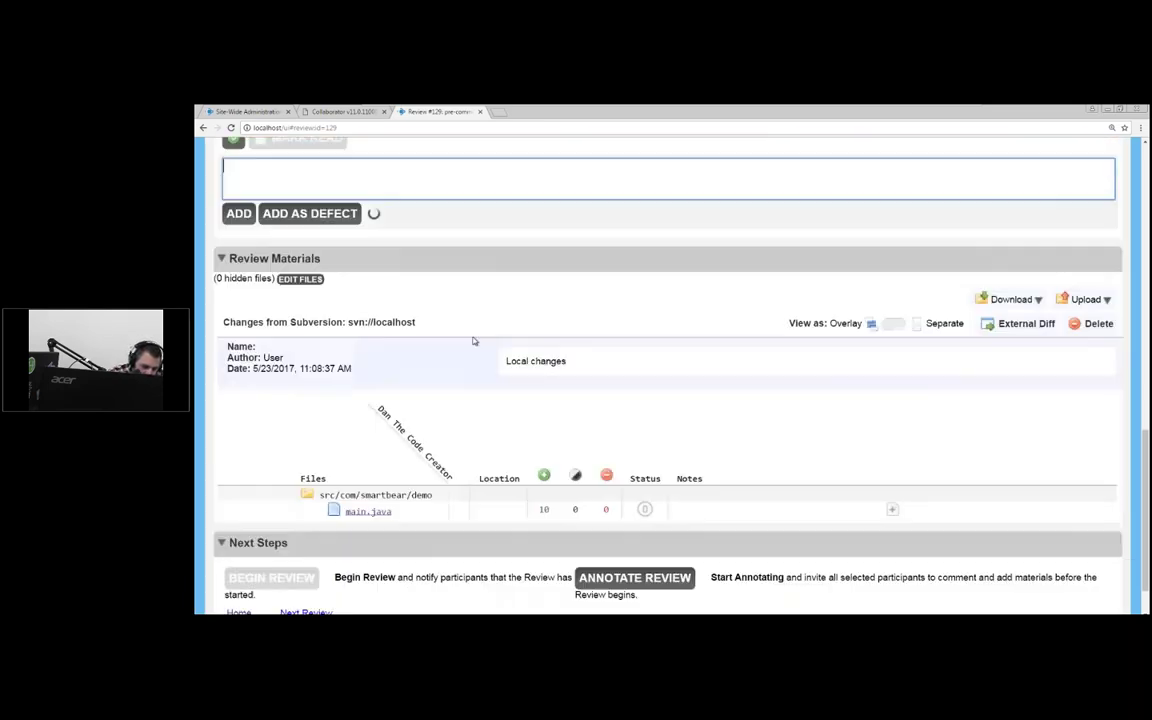
{"action": "scroll", "coordinate": [499, 393], "scroll_direction": "down", "scroll_amount": 1}
{"action": "scroll", "coordinate": [499, 393], "scroll_direction": "up", "scroll_amount": 5}
{"action": "scroll", "coordinate": [427, 388], "scroll_direction": "up", "scroll_amount": 5}
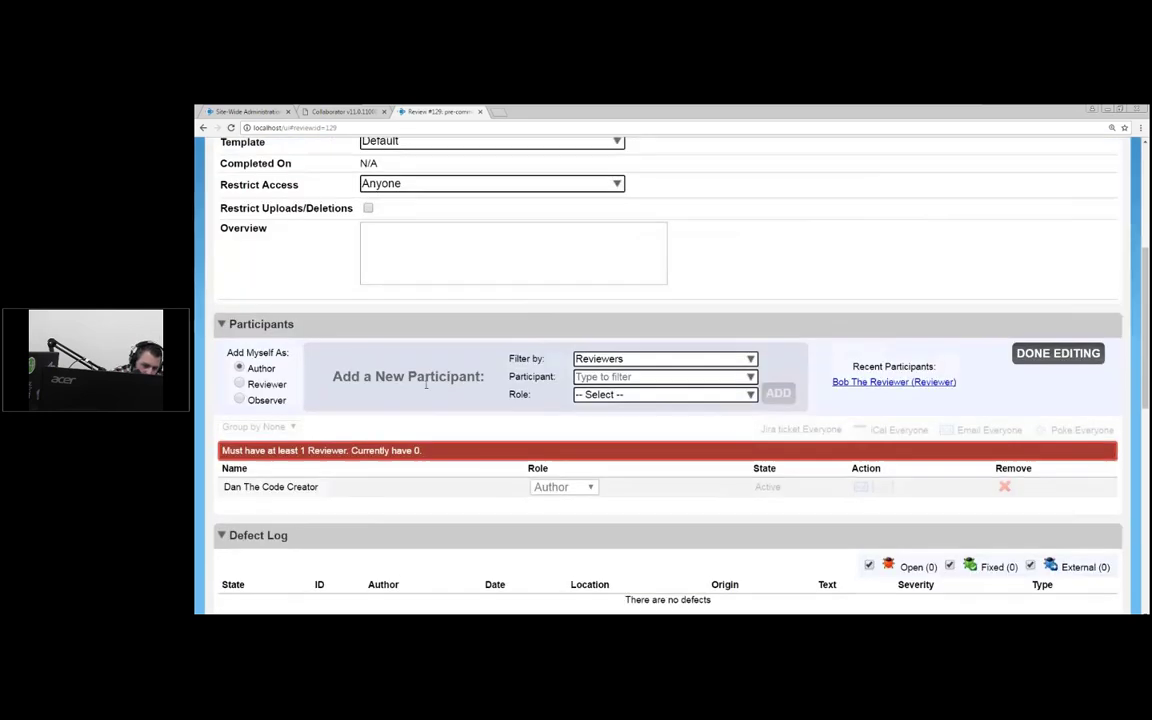
{"action": "scroll", "coordinate": [427, 388], "scroll_direction": "up", "scroll_amount": 4}
{"action": "left_click", "coordinate": [471, 488]}
{"action": "type", "text": "COLLAB-111"}
{"action": "left_click", "coordinate": [1024, 295]}
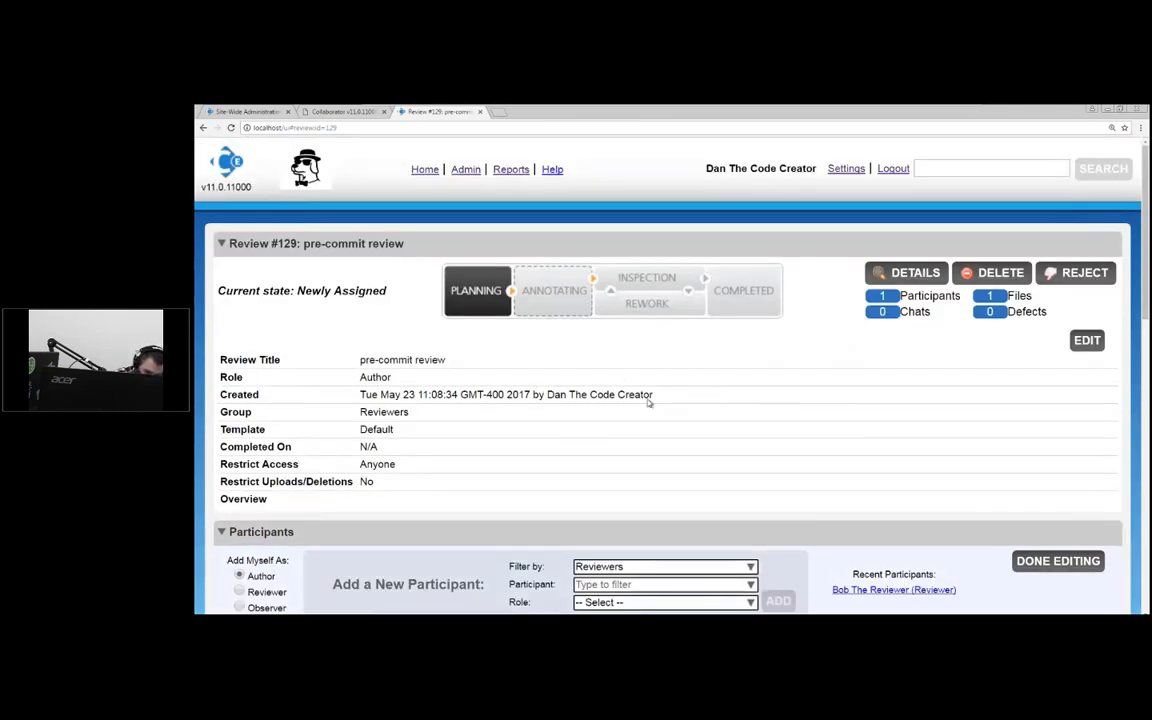
Step: Check the review's overview and chat, close its page, and reopen the pre-commit review from the home page's action items
{"action": "scroll", "coordinate": [650, 412], "scroll_direction": "down", "scroll_amount": 3}
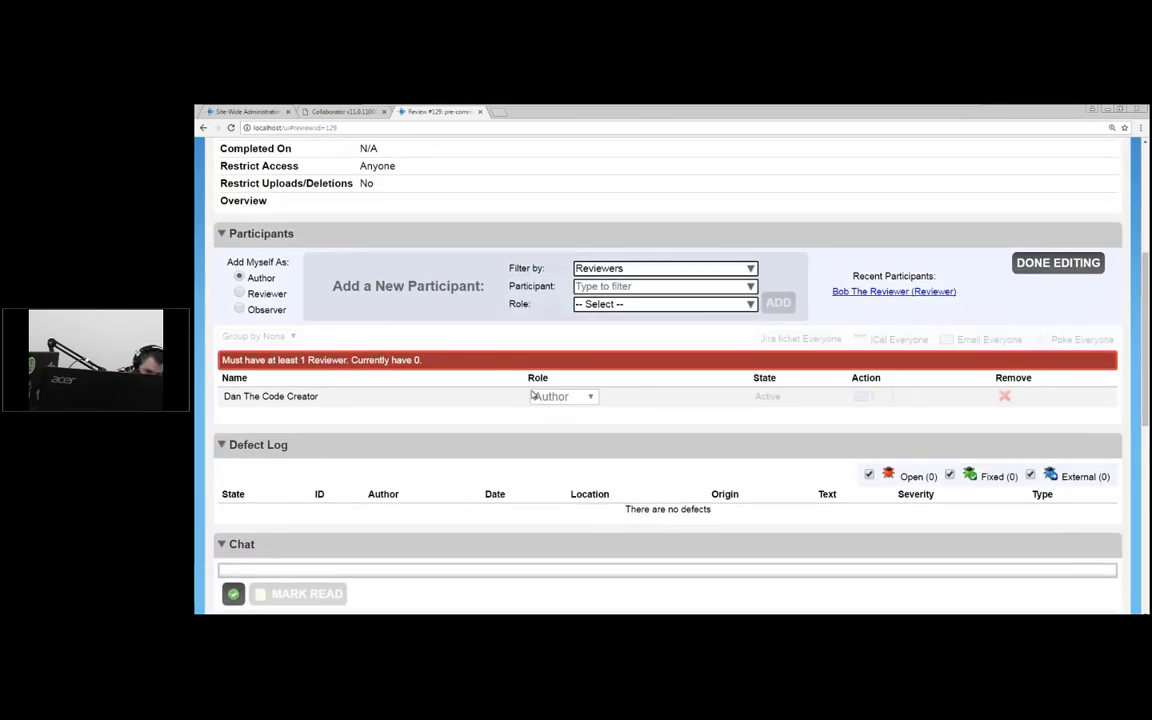
{"action": "scroll", "coordinate": [532, 393], "scroll_direction": "down", "scroll_amount": 3}
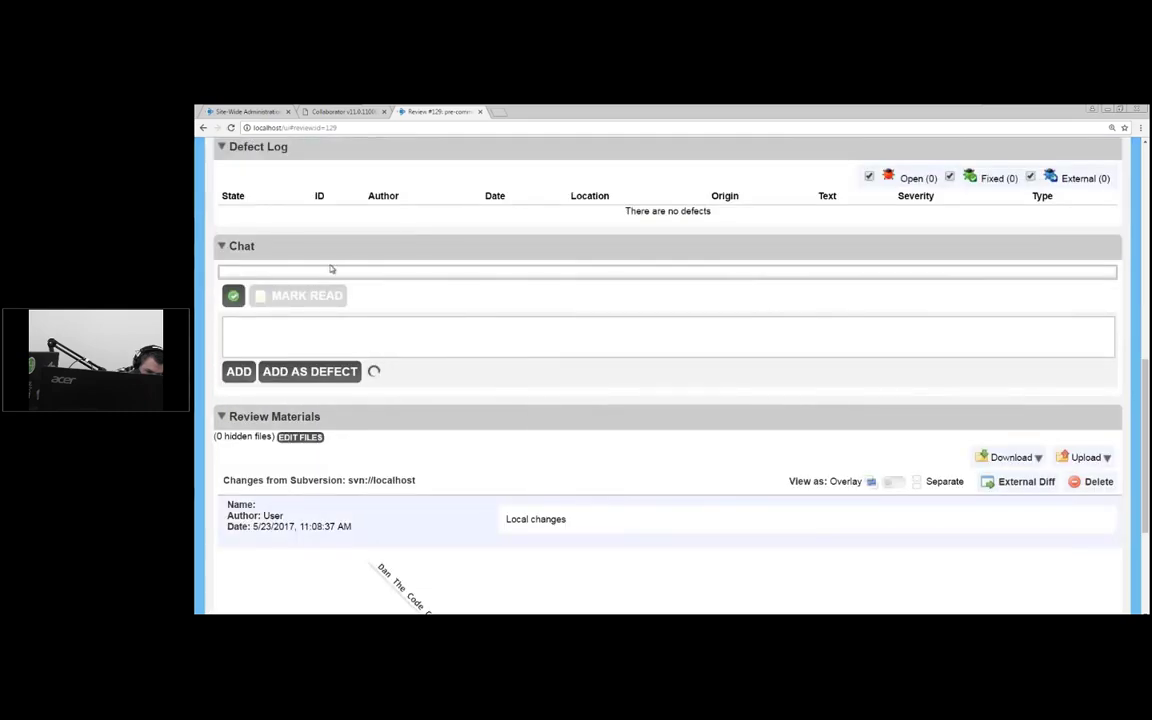
{"action": "scroll", "coordinate": [425, 343], "scroll_direction": "up", "scroll_amount": 3}
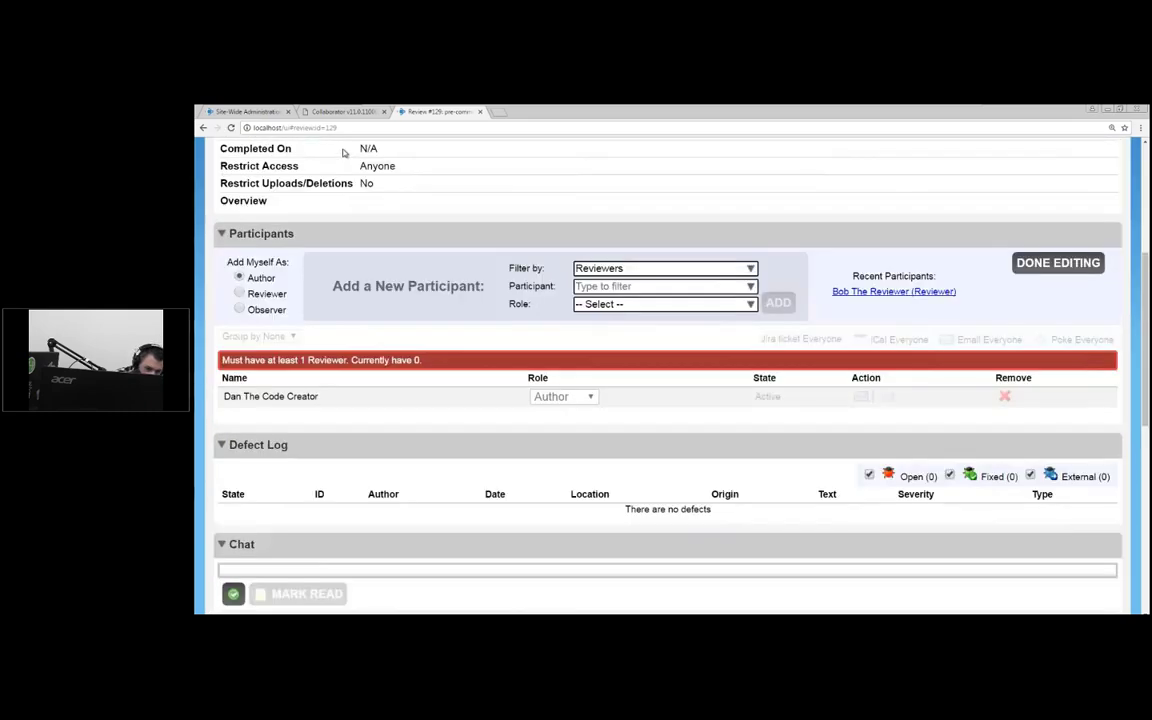
{"action": "key", "text": "ctrl+w"}
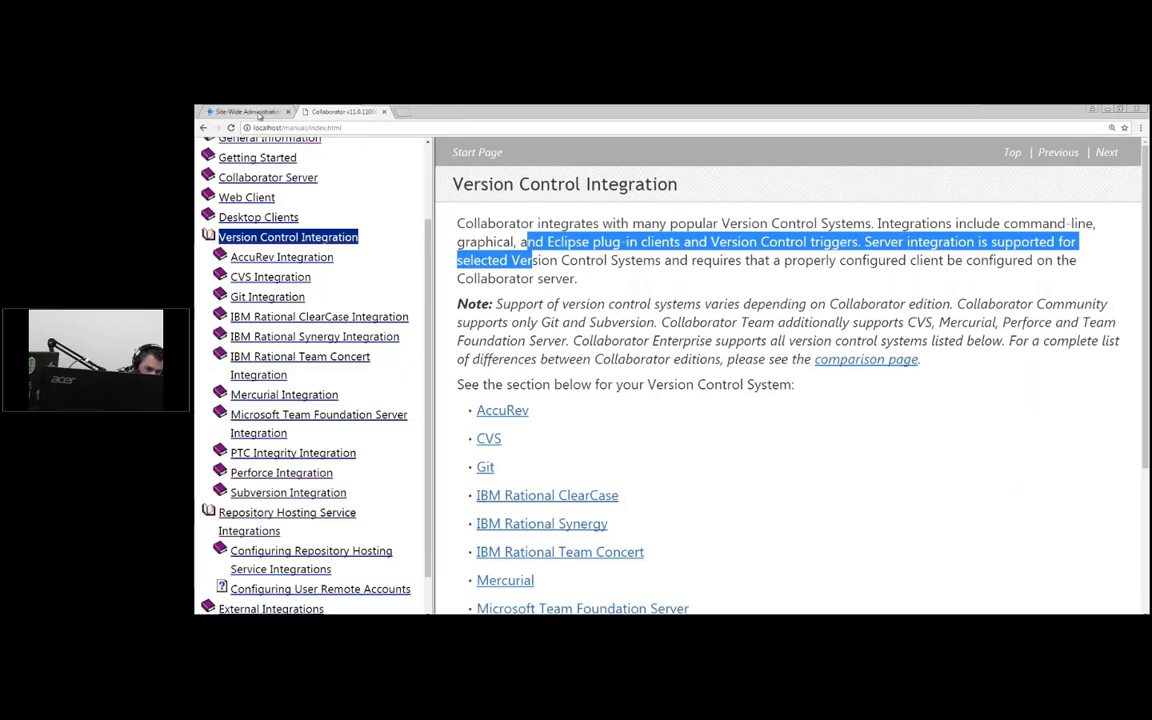
{"action": "left_click", "coordinate": [240, 111]}
{"action": "scroll", "coordinate": [459, 265], "scroll_direction": "up", "scroll_amount": 5}
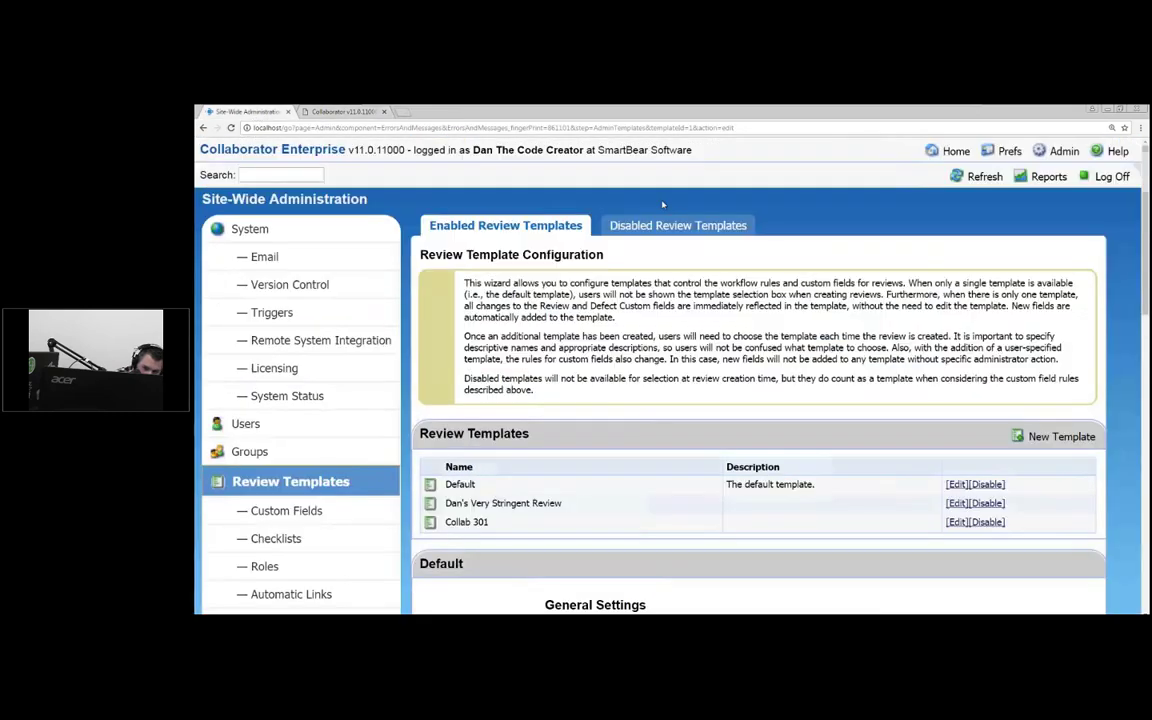
{"action": "left_click", "coordinate": [718, 228]}
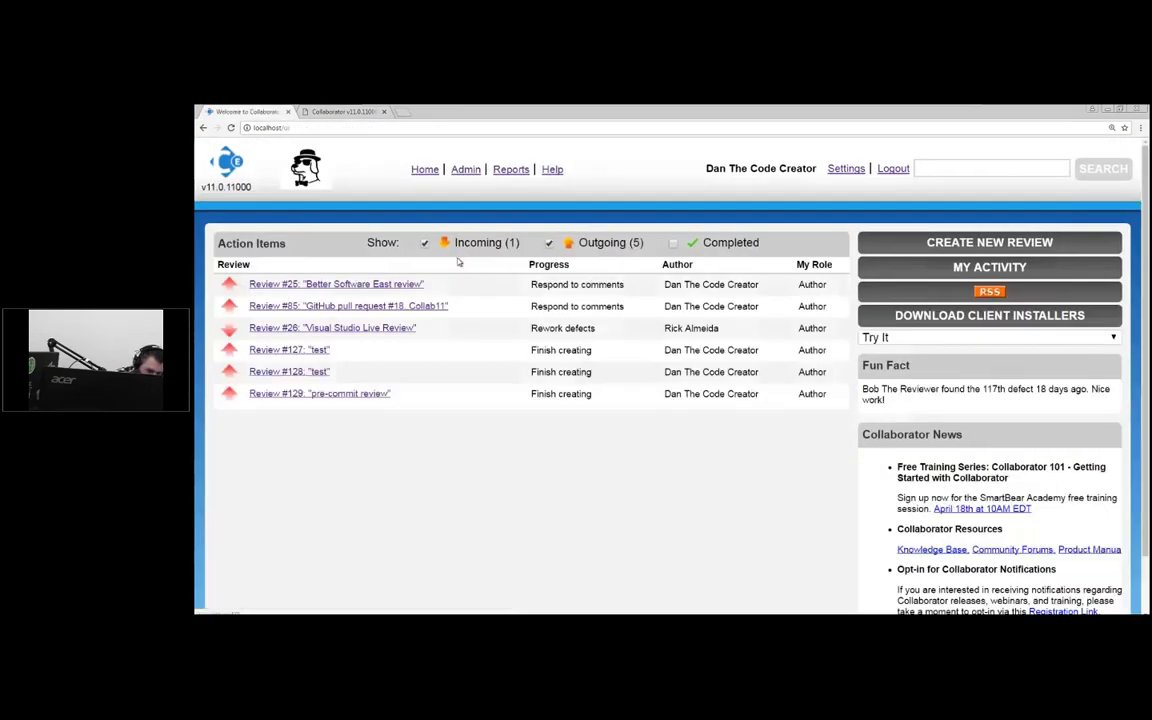
{"action": "left_click", "coordinate": [319, 393]}
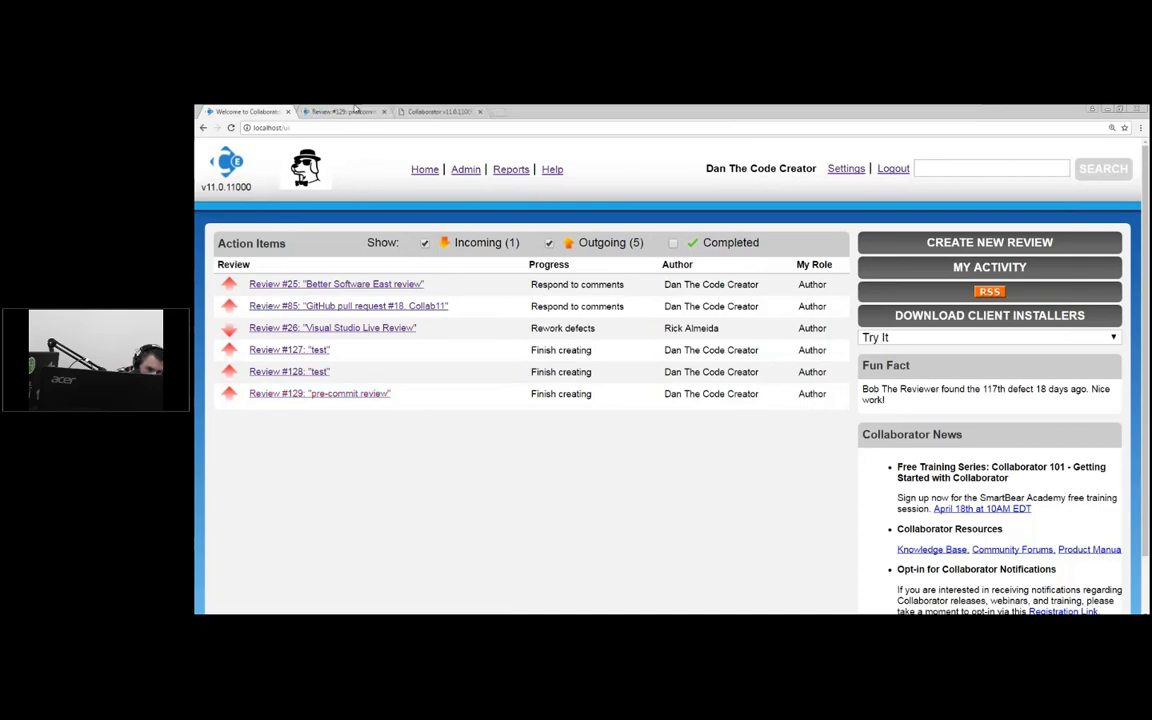
Step: Finish editing the review details and test the COLLAB-111 link in the overview, closing the linked page
{"action": "scroll", "coordinate": [259, 288], "scroll_direction": "down", "scroll_amount": 2}
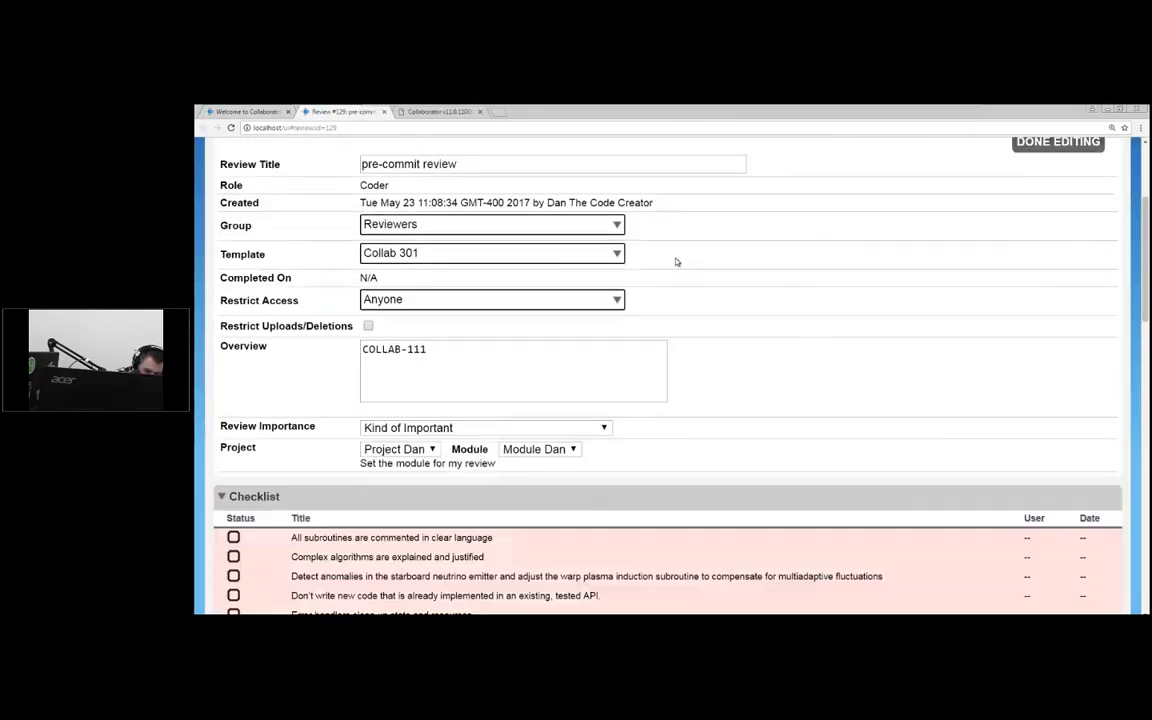
{"action": "left_click", "coordinate": [1030, 172]}
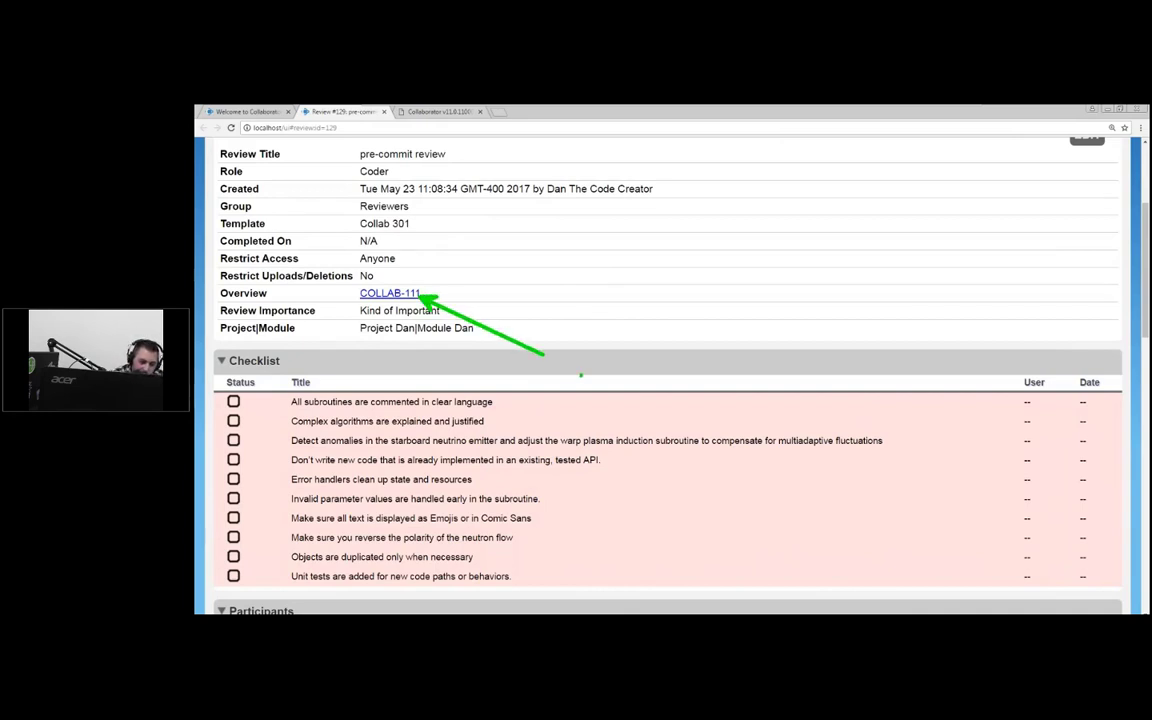
{"action": "left_click", "coordinate": [409, 297]}
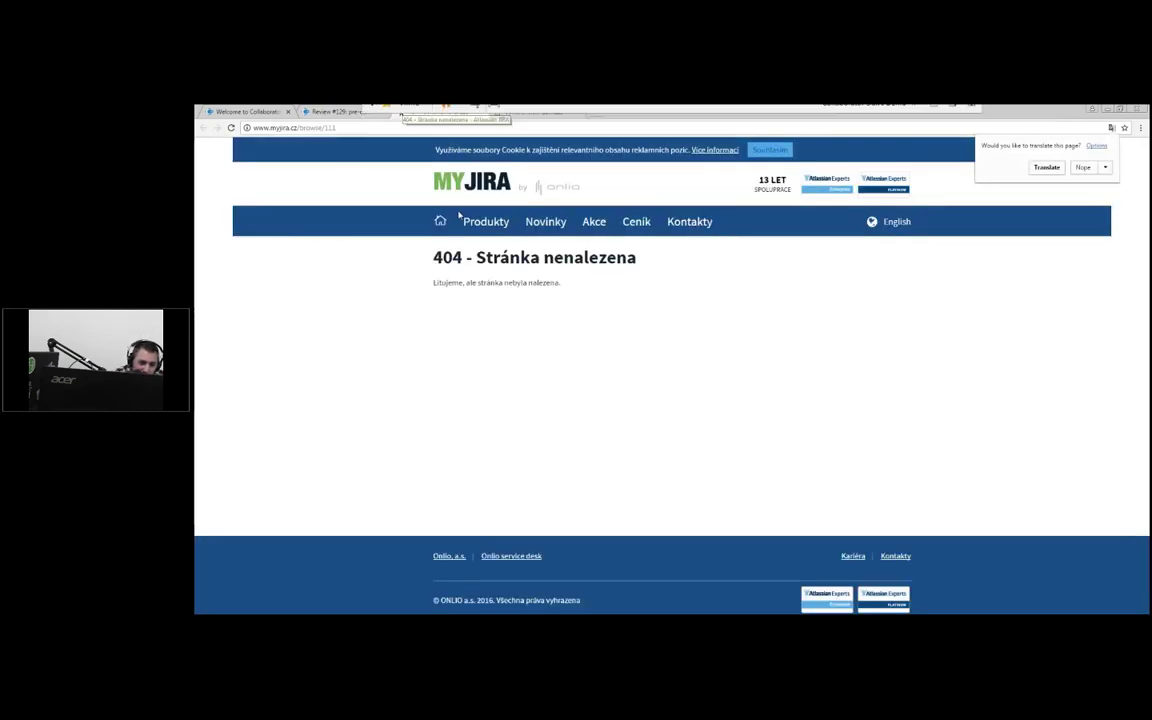
{"action": "middle_click", "coordinate": [393, 110]}
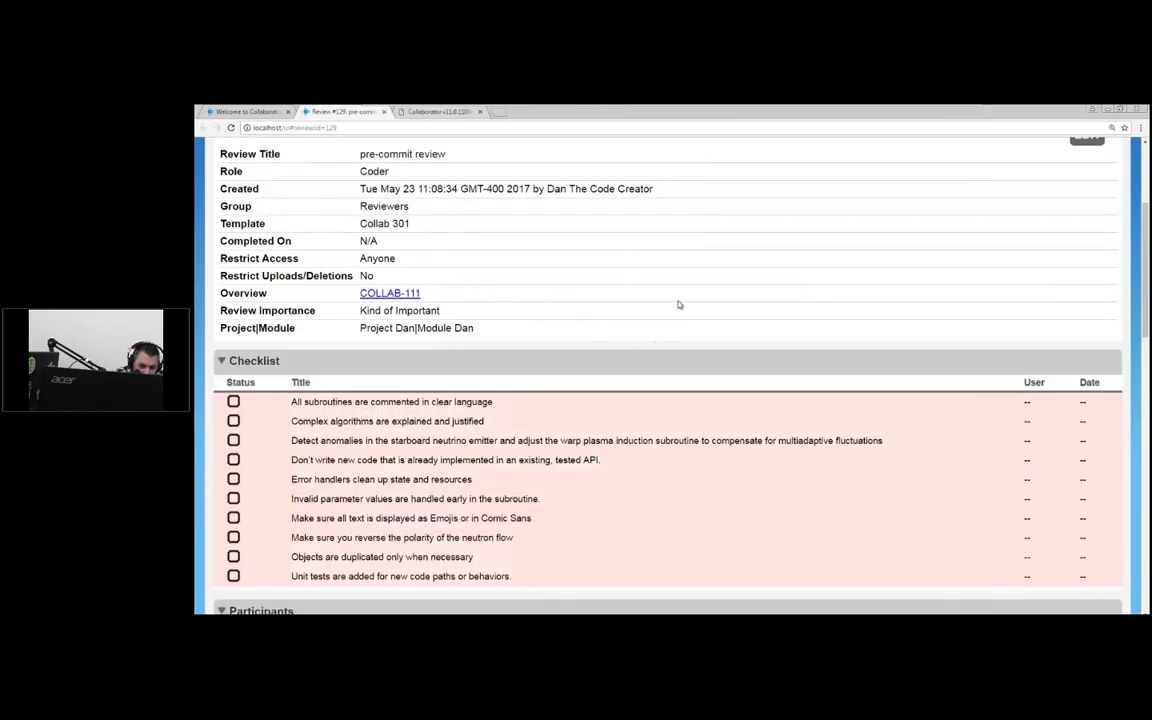
Step: Examine the COLLAB-1233 link in the review's chat, along with the review materials and participants
{"action": "scroll", "coordinate": [679, 305], "scroll_direction": "down", "scroll_amount": 10}
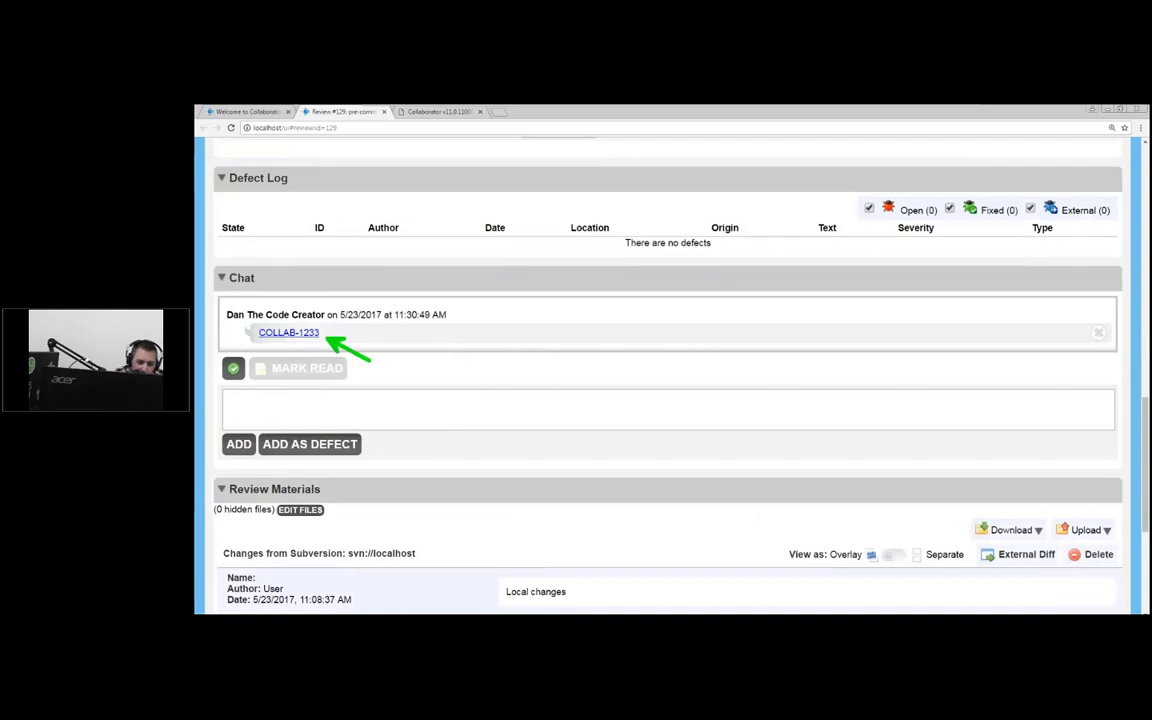
{"action": "scroll", "coordinate": [518, 392], "scroll_direction": "down", "scroll_amount": 2}
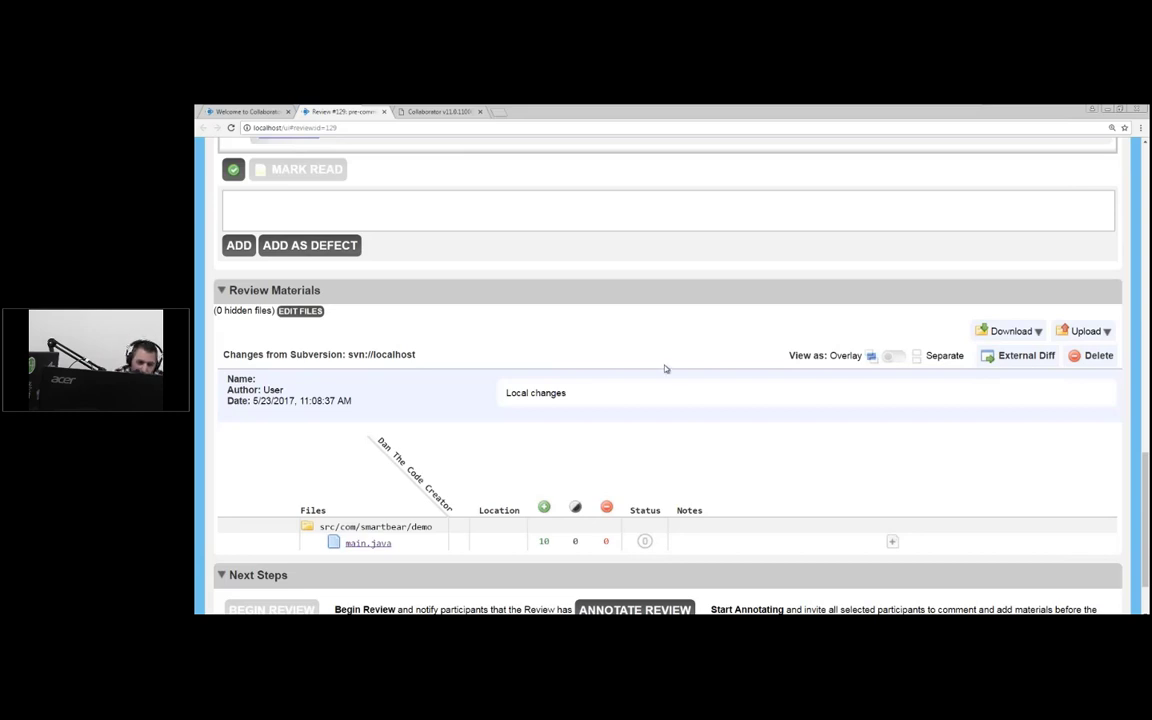
{"action": "scroll", "coordinate": [664, 369], "scroll_direction": "up", "scroll_amount": 6}
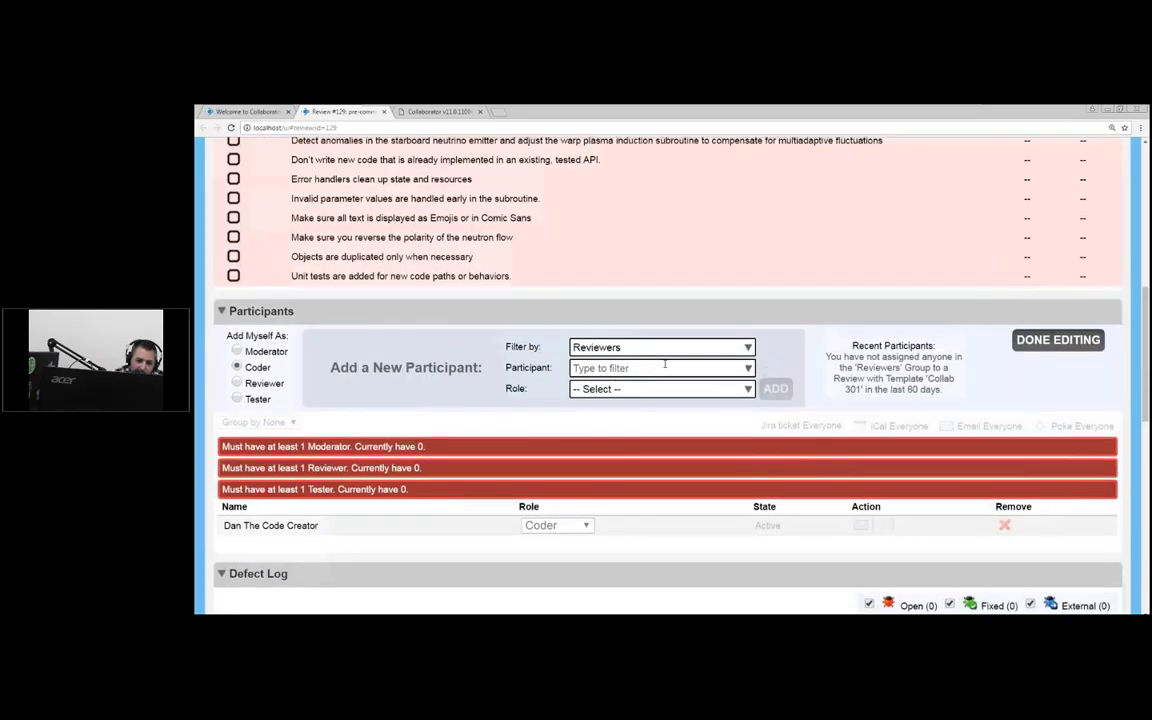
{"action": "scroll", "coordinate": [664, 367], "scroll_direction": "up", "scroll_amount": 5}
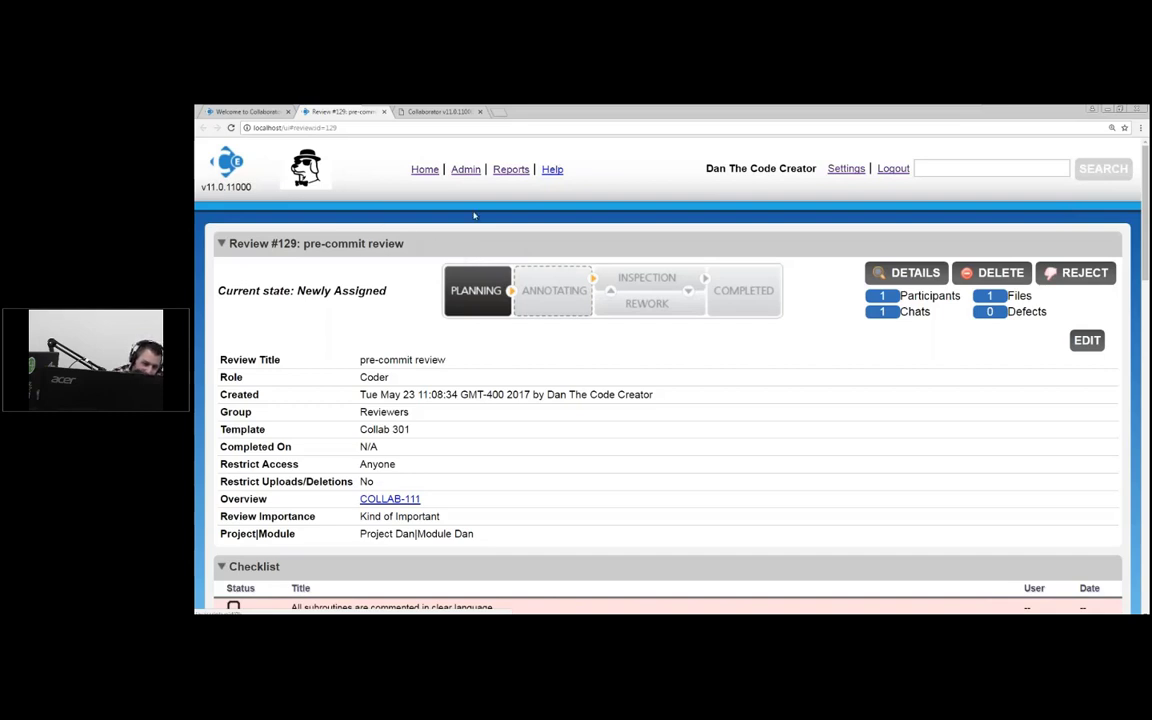
Step: Reopen the pre-commit review from the home page, look through it to its next steps, and reduce the browser window
{"action": "left_click", "coordinate": [426, 170]}
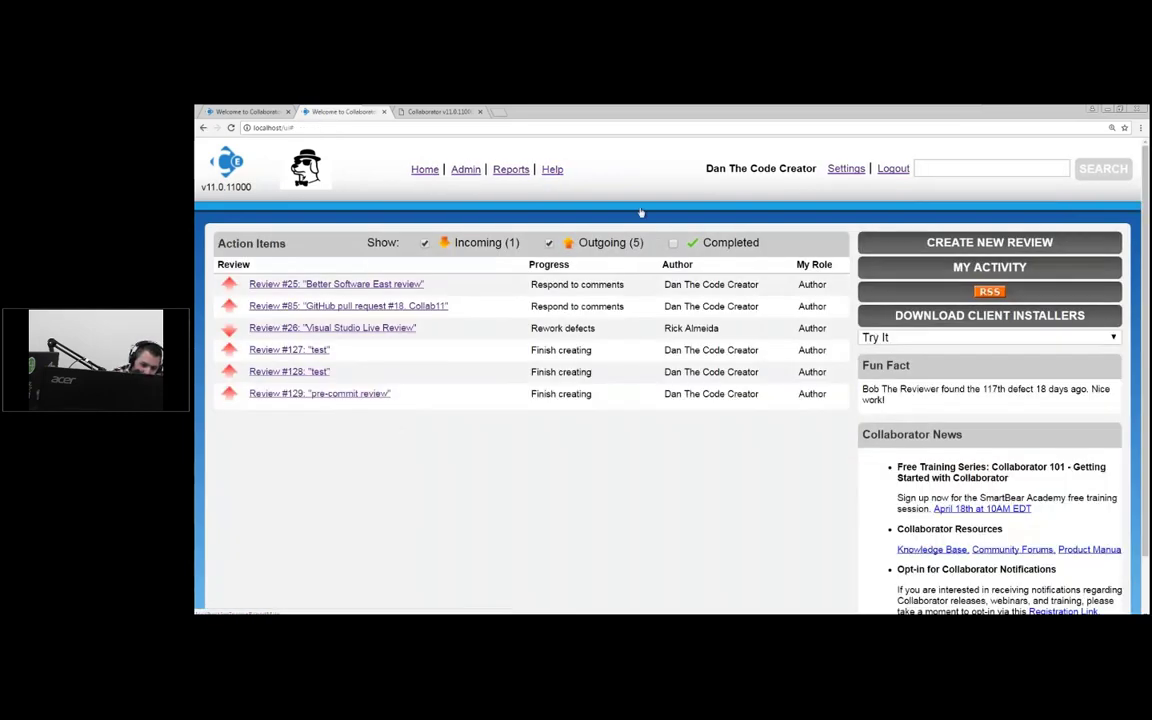
{"action": "left_click", "coordinate": [319, 393]}
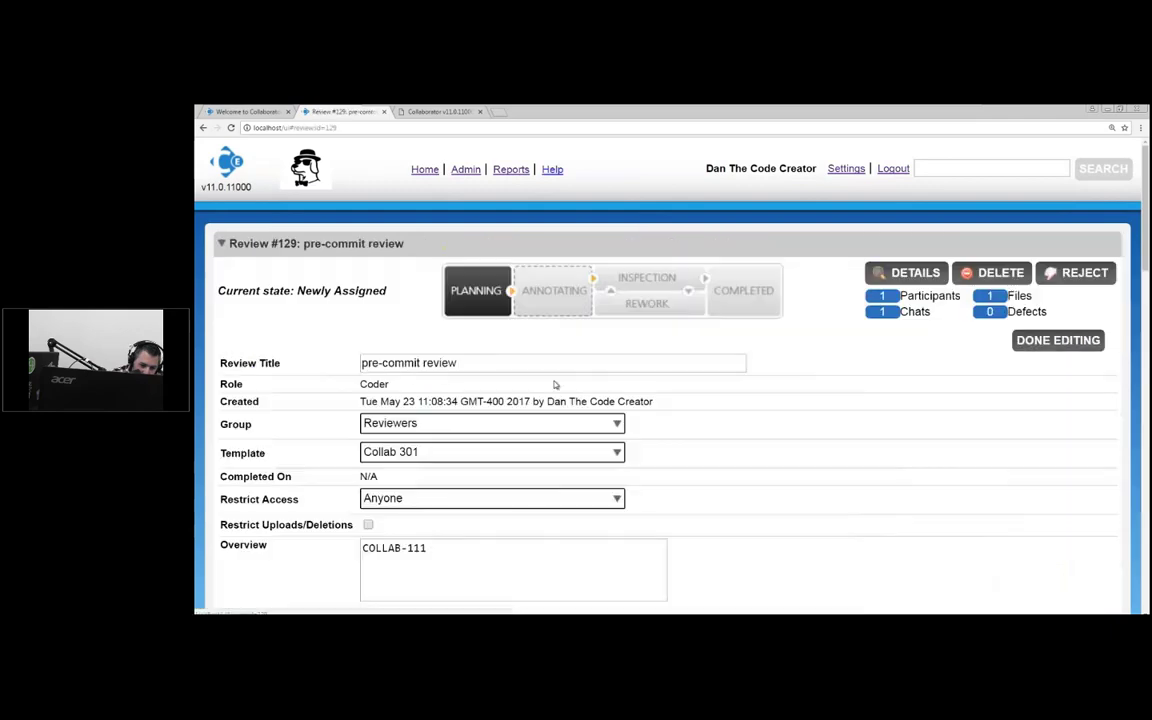
{"action": "scroll", "coordinate": [779, 316], "scroll_direction": "down", "scroll_amount": 10}
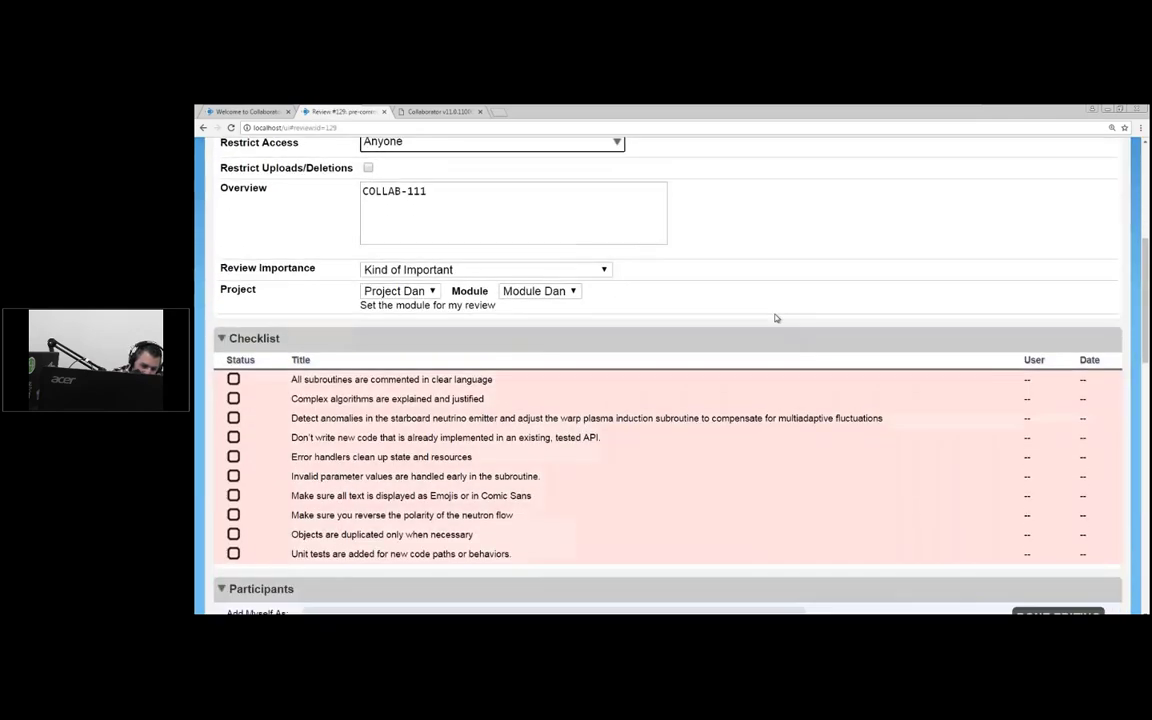
{"action": "scroll", "coordinate": [763, 318], "scroll_direction": "down", "scroll_amount": 10}
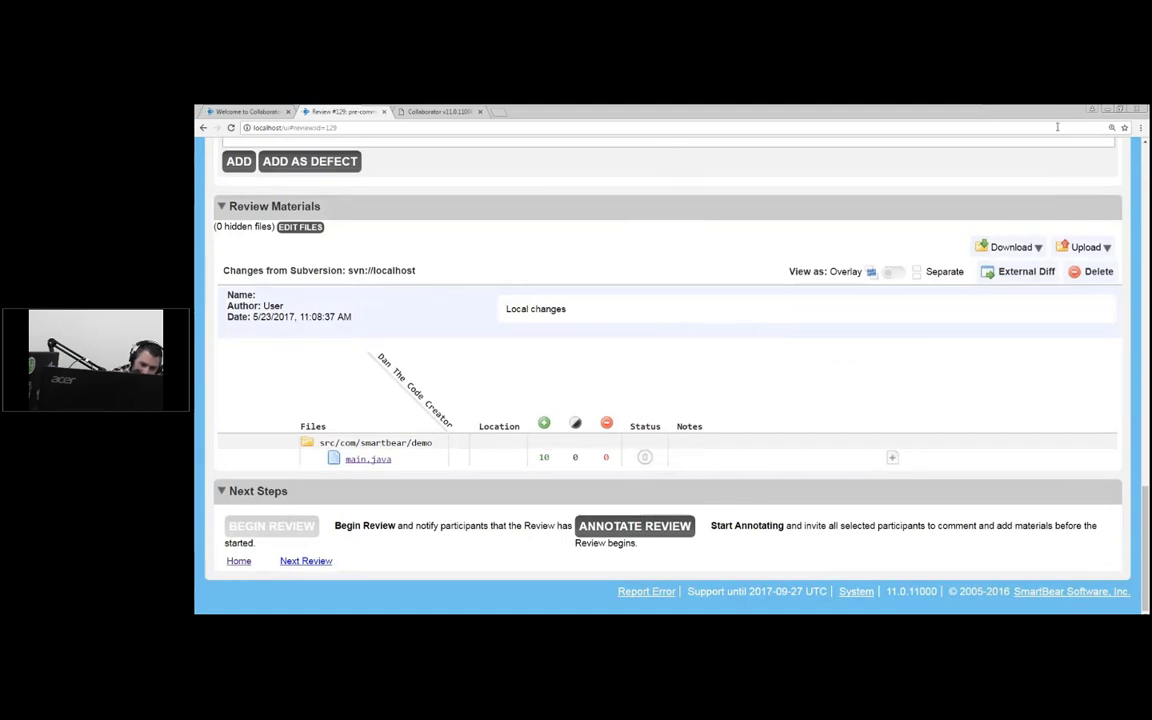
{"action": "left_click", "coordinate": [1121, 110]}
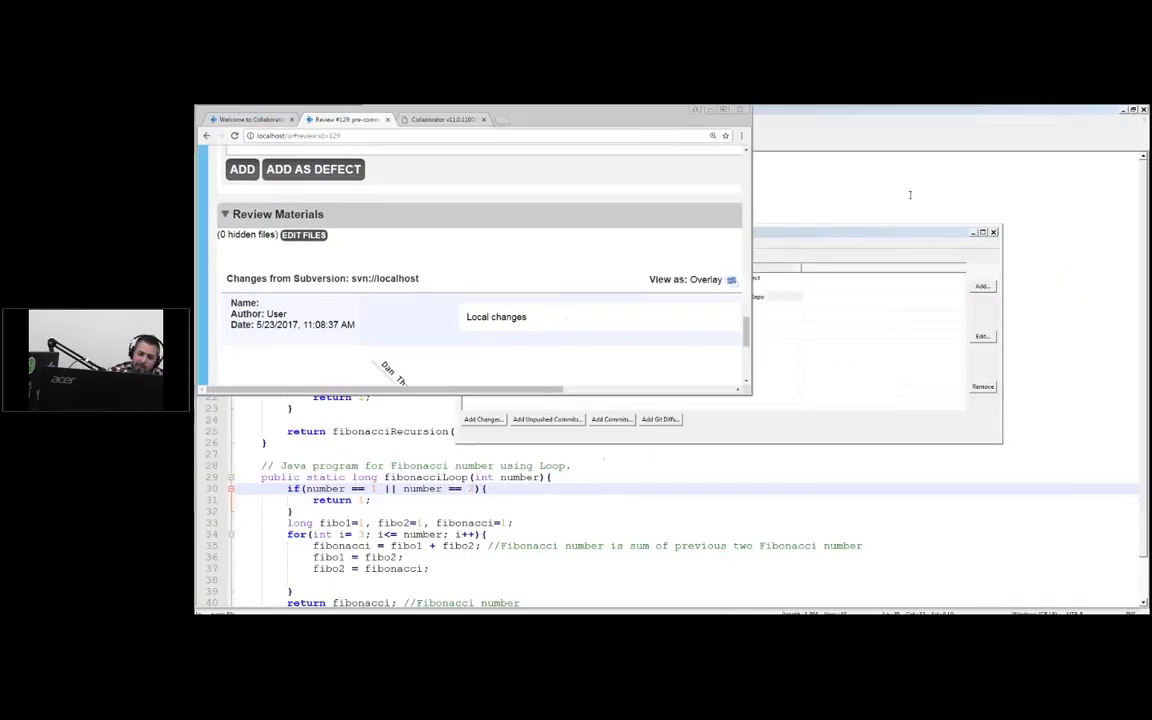
Step: Enlarge and reposition the browser window, and place the Collaborator Enterprise Client window over the review materials
{"action": "left_click_drag", "start_coordinate": [532, 116], "coordinate": [546, 182]}
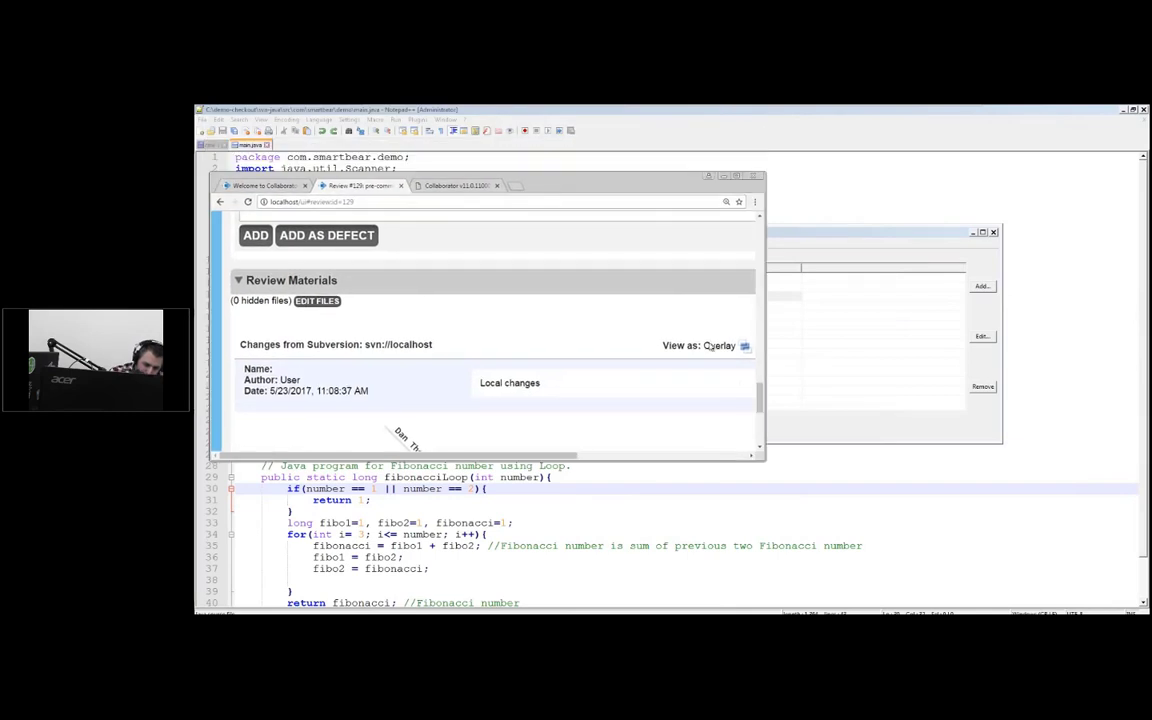
{"action": "left_click_drag", "start_coordinate": [765, 464], "coordinate": [877, 580]}
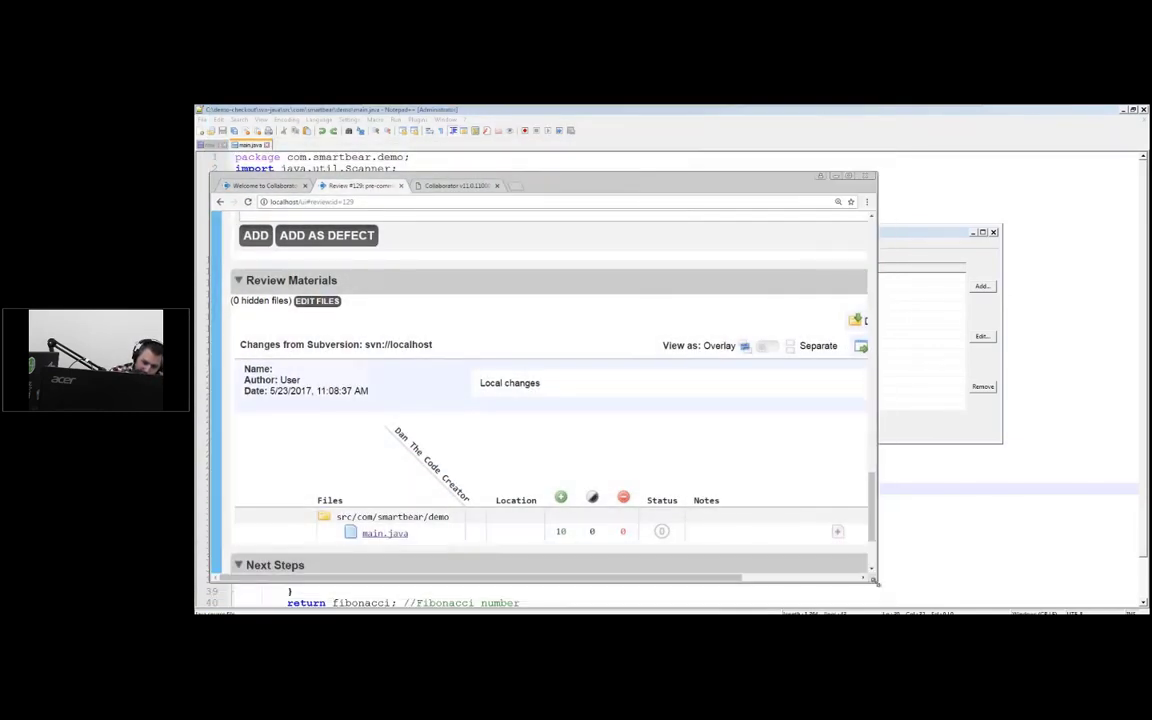
{"action": "left_click_drag", "start_coordinate": [631, 177], "coordinate": [630, 122]}
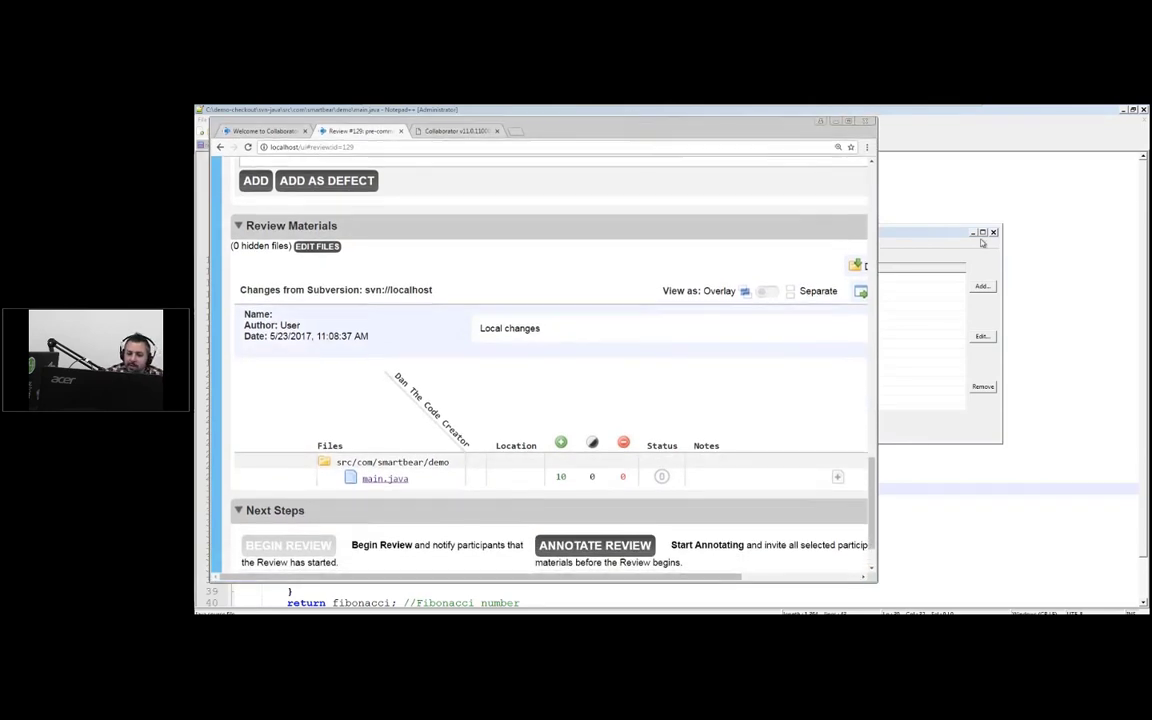
{"action": "left_click", "coordinate": [934, 235]}
{"action": "left_click_drag", "start_coordinate": [934, 235], "coordinate": [885, 218]}
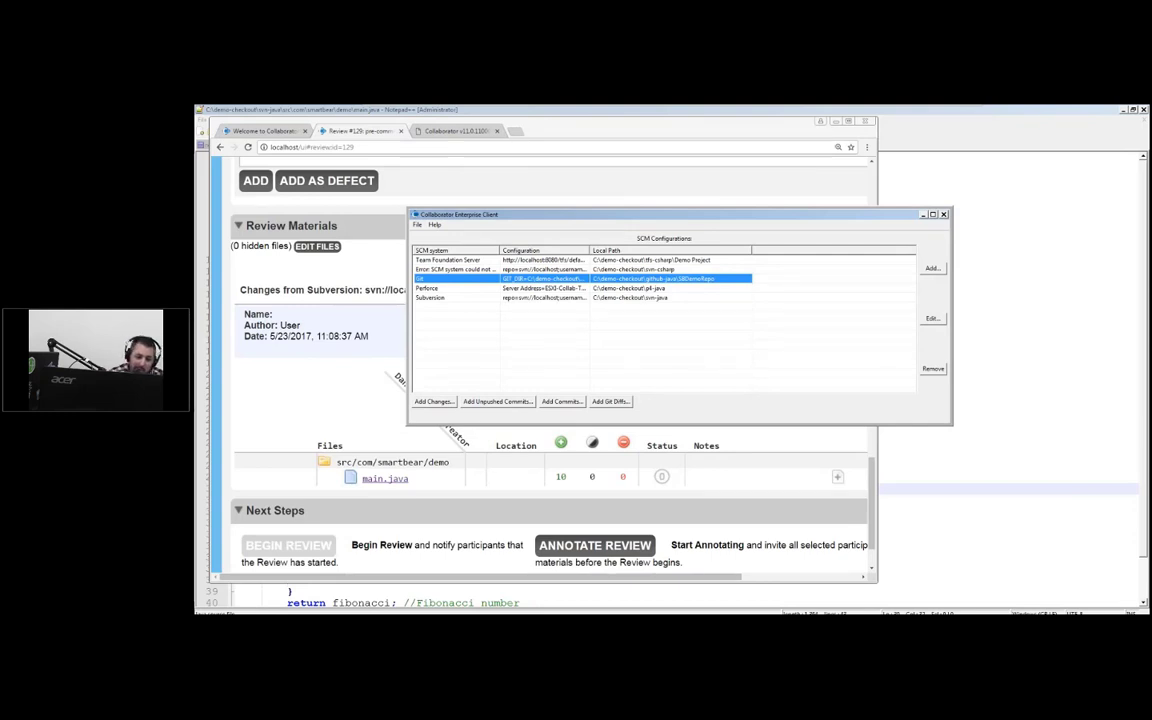
Step: Show the list of ccollab commands in a command prompt and exit it
{"action": "key", "text": "super+r"}
{"action": "key", "text": "Return"}
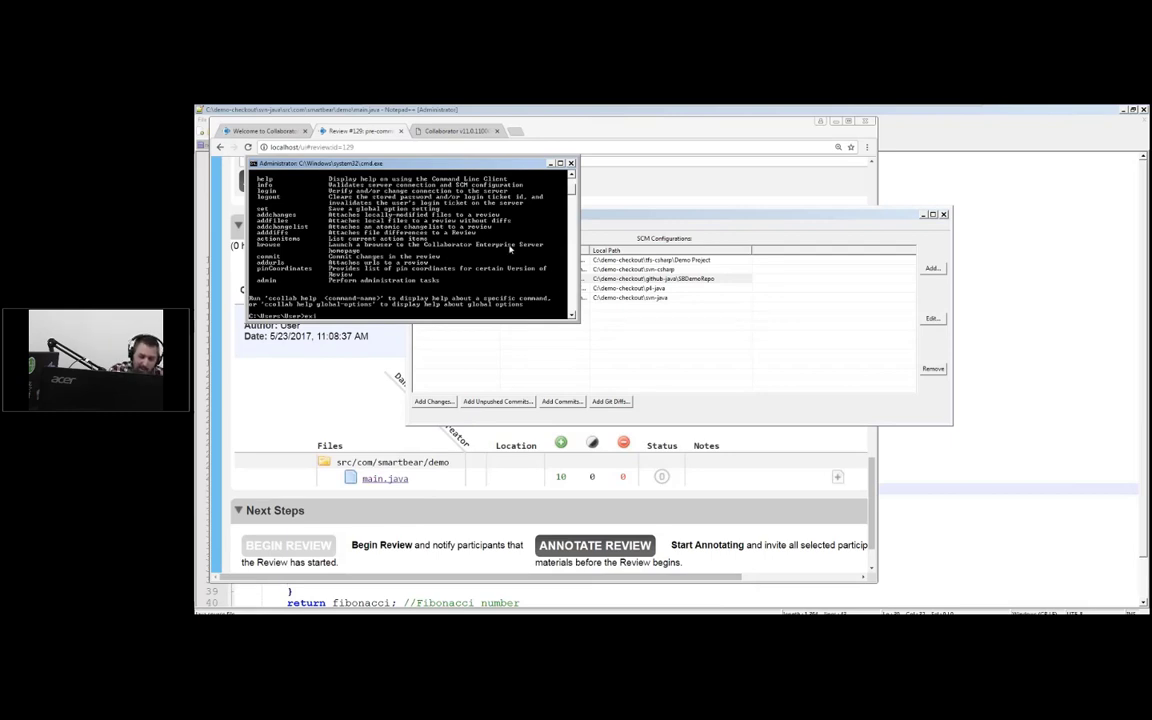
{"action": "key", "text": "Return"}
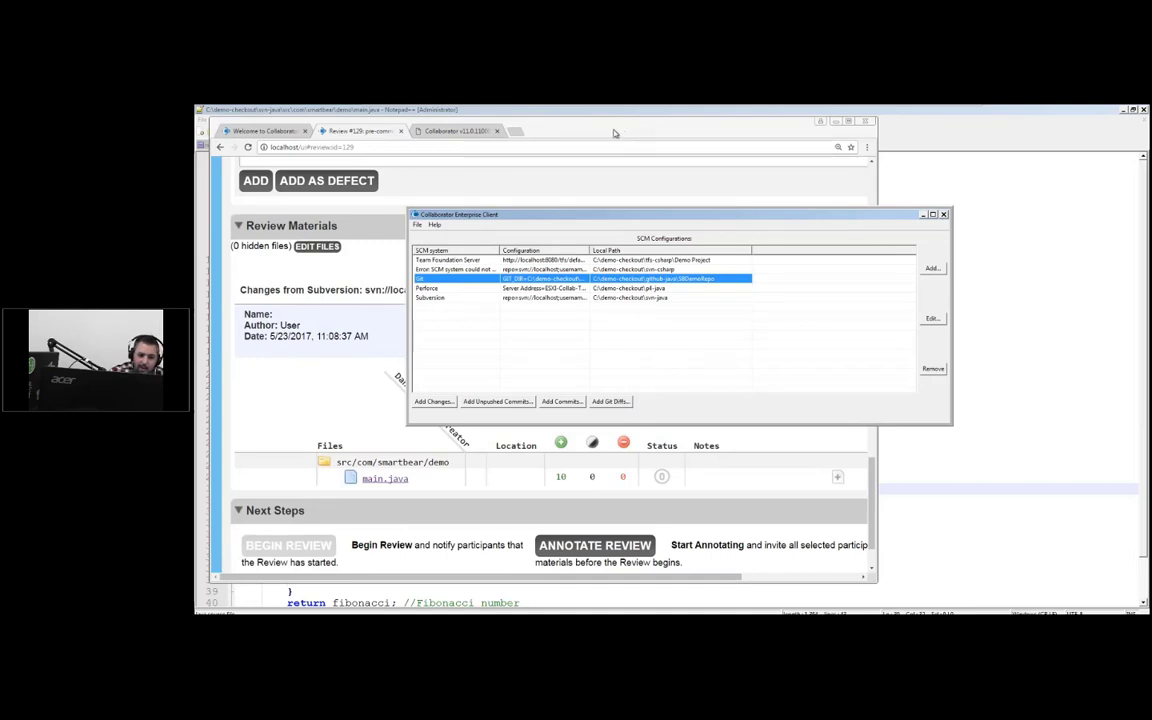
Step: Upload the selected logo, Excel, PDF, PowerPoint and Word files from the demo-checkout Documents folder to the review, and dismiss the upload notice
{"action": "left_click", "coordinate": [703, 132]}
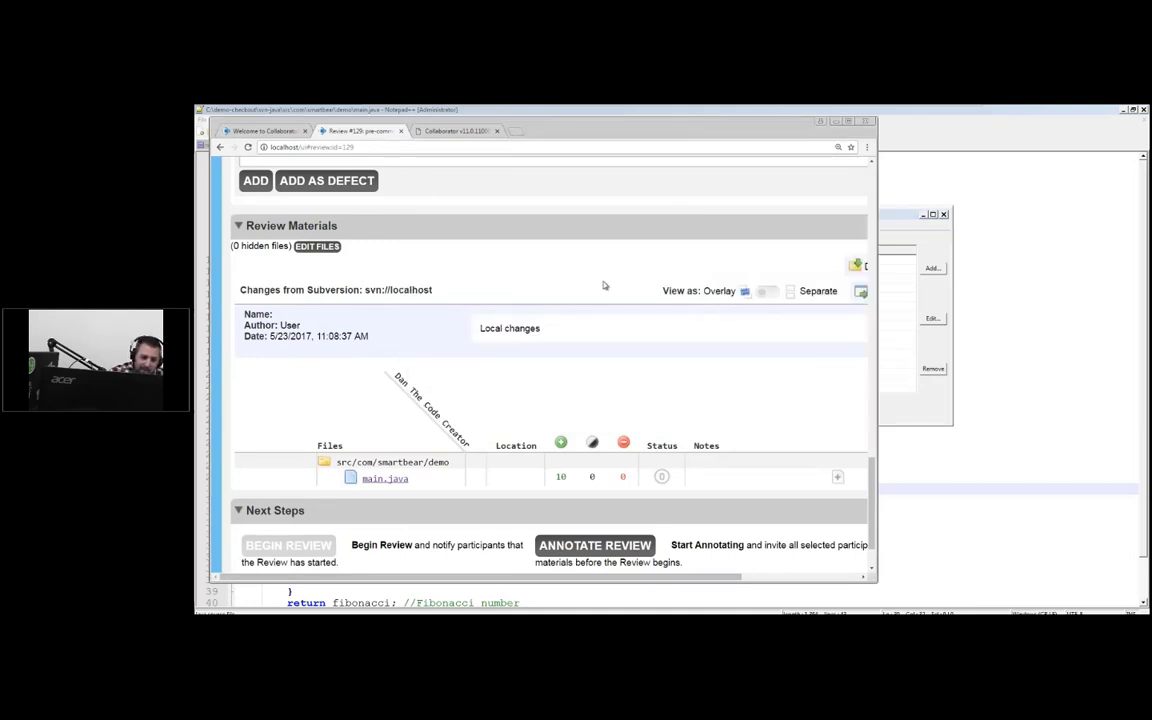
{"action": "left_click", "coordinate": [274, 597]}
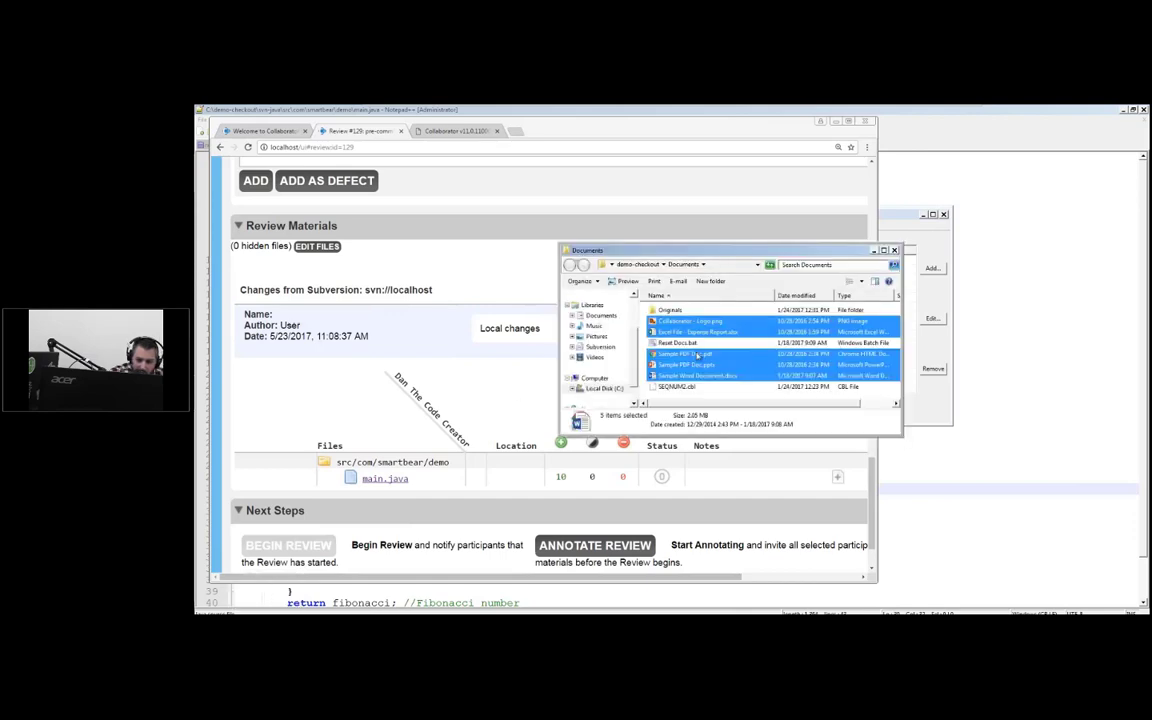
{"action": "left_click_drag", "start_coordinate": [731, 249], "coordinate": [1014, 160]}
{"action": "left_click_drag", "start_coordinate": [965, 243], "coordinate": [513, 246]}
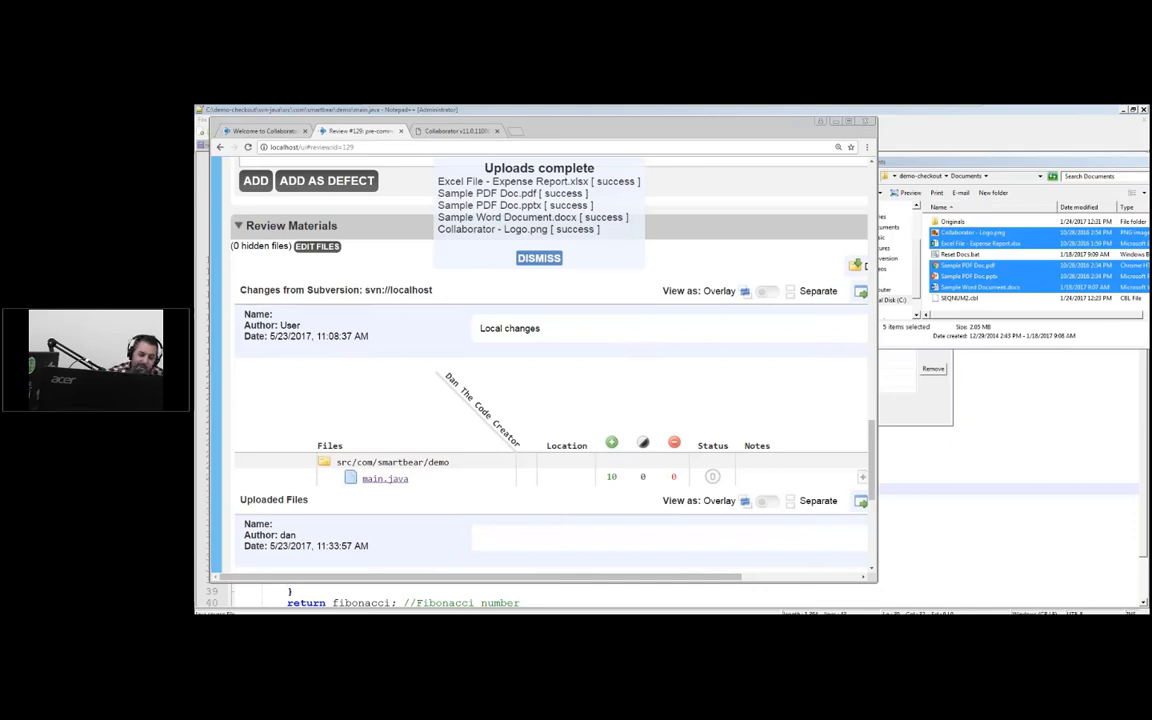
{"action": "left_click", "coordinate": [538, 258]}
Step: Look over the uploaded files, open Collaborator - Logo.png from the review materials, and maximize the browser window
{"action": "left_click_drag", "start_coordinate": [667, 122], "coordinate": [683, 113]}
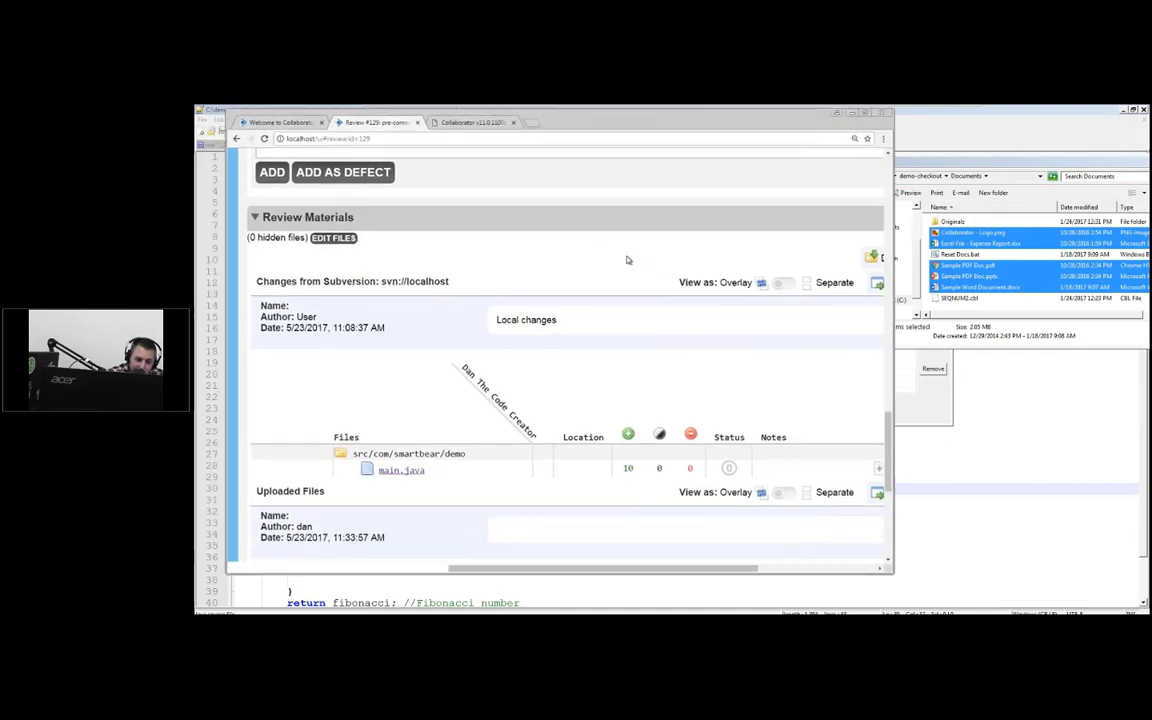
{"action": "scroll", "coordinate": [620, 260], "scroll_direction": "down", "scroll_amount": 3}
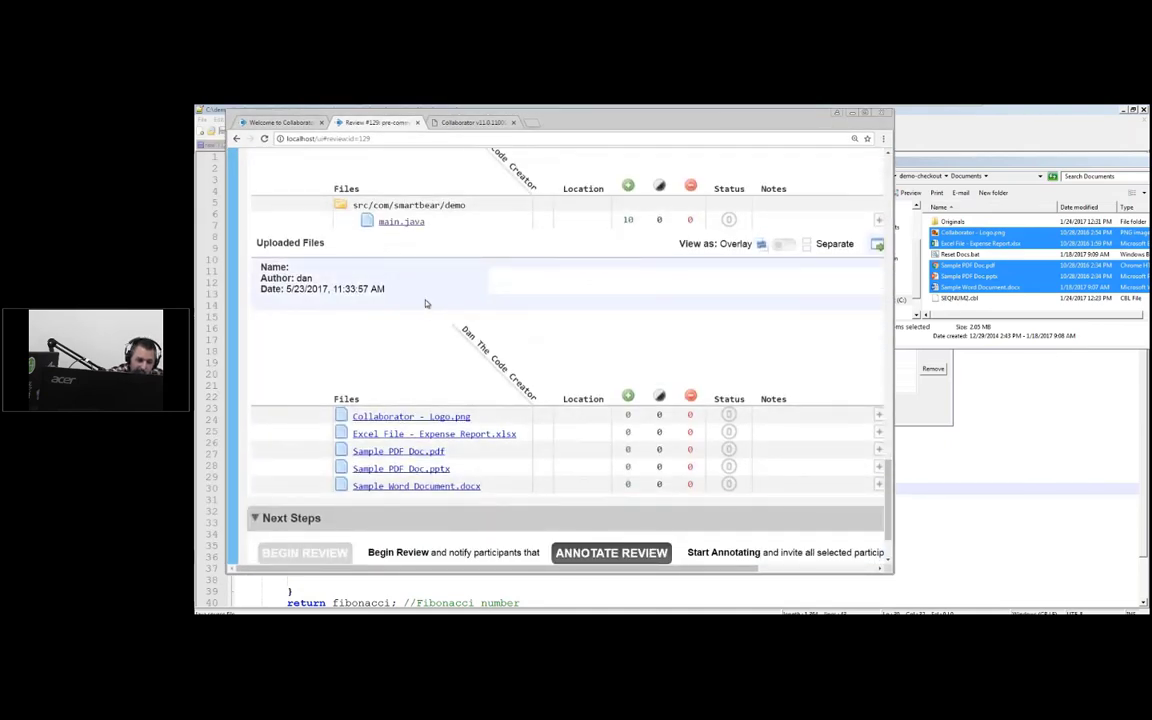
{"action": "scroll", "coordinate": [440, 305], "scroll_direction": "up", "scroll_amount": 3}
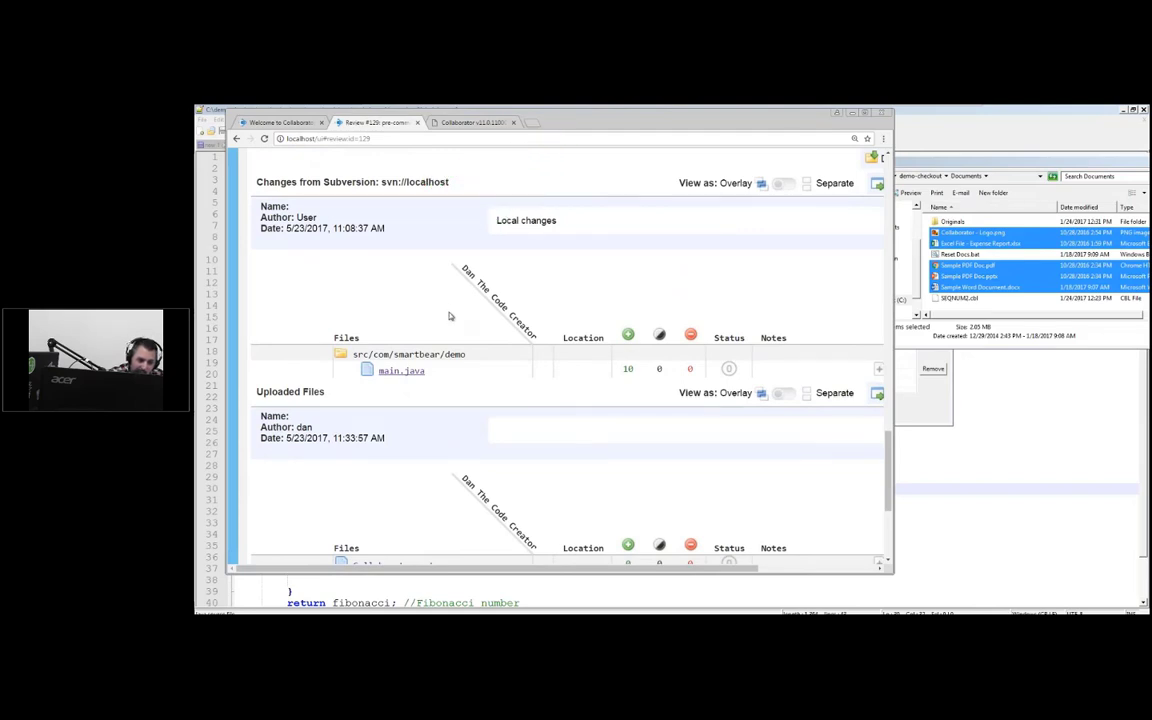
{"action": "scroll", "coordinate": [449, 317], "scroll_direction": "down", "scroll_amount": 3}
{"action": "scroll", "coordinate": [449, 318], "scroll_direction": "down", "scroll_amount": 1}
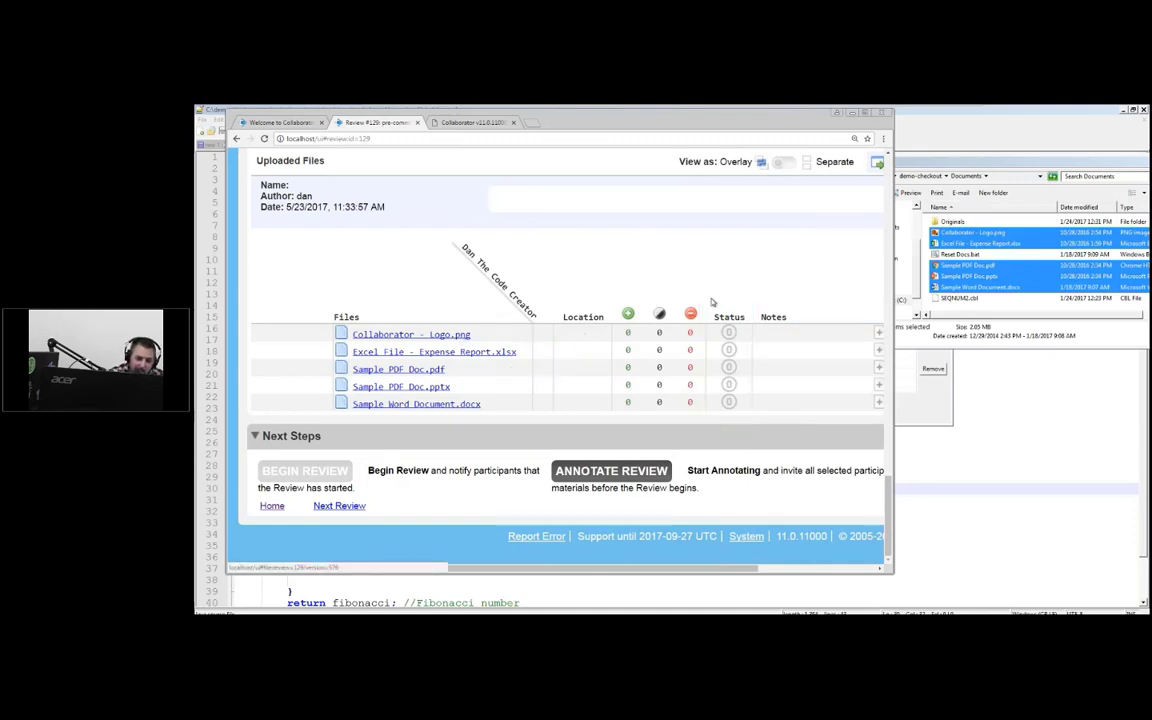
{"action": "left_click", "coordinate": [413, 334]}
{"action": "left_click_drag", "start_coordinate": [703, 126], "coordinate": [741, 140]}
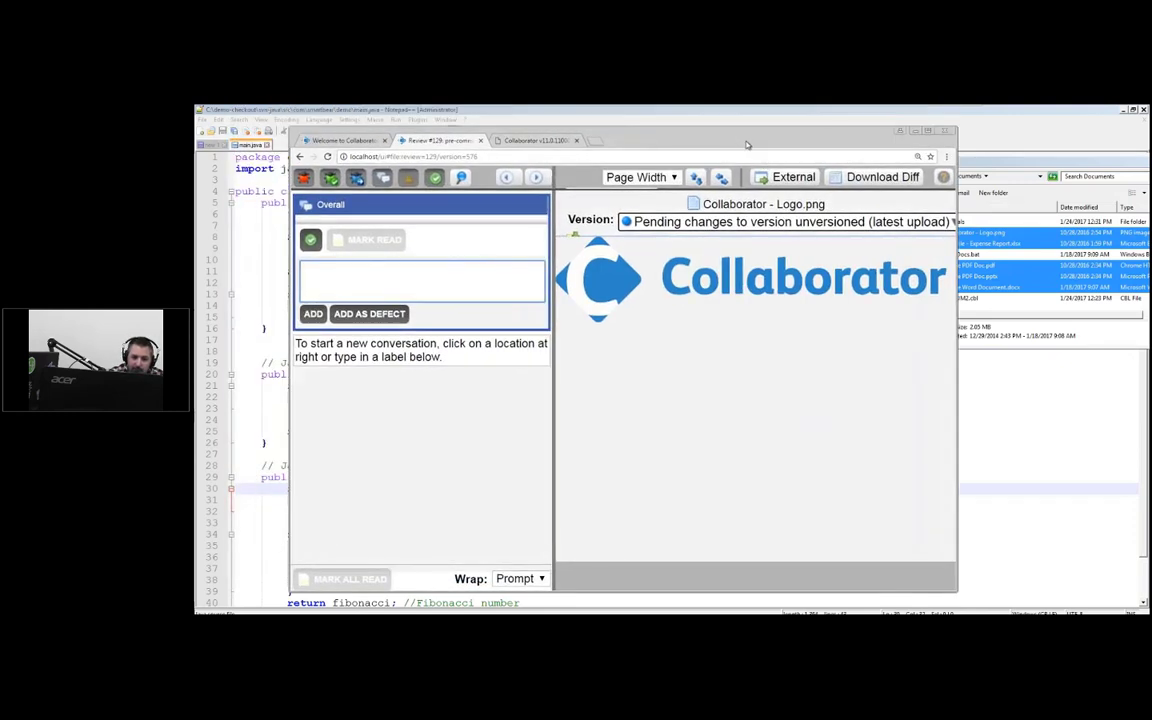
{"action": "double_click", "coordinate": [746, 145]}
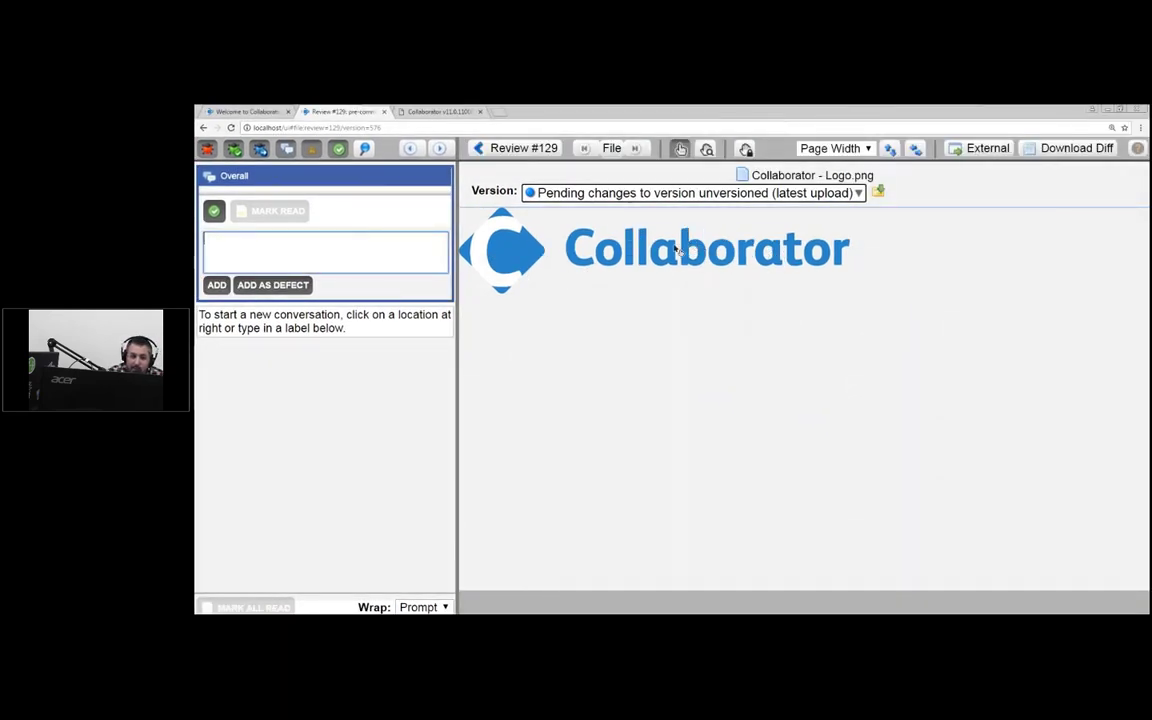
Step: Pin the comment "We like red better, please change it." on the logo's emblem
{"action": "left_click", "coordinate": [520, 248]}
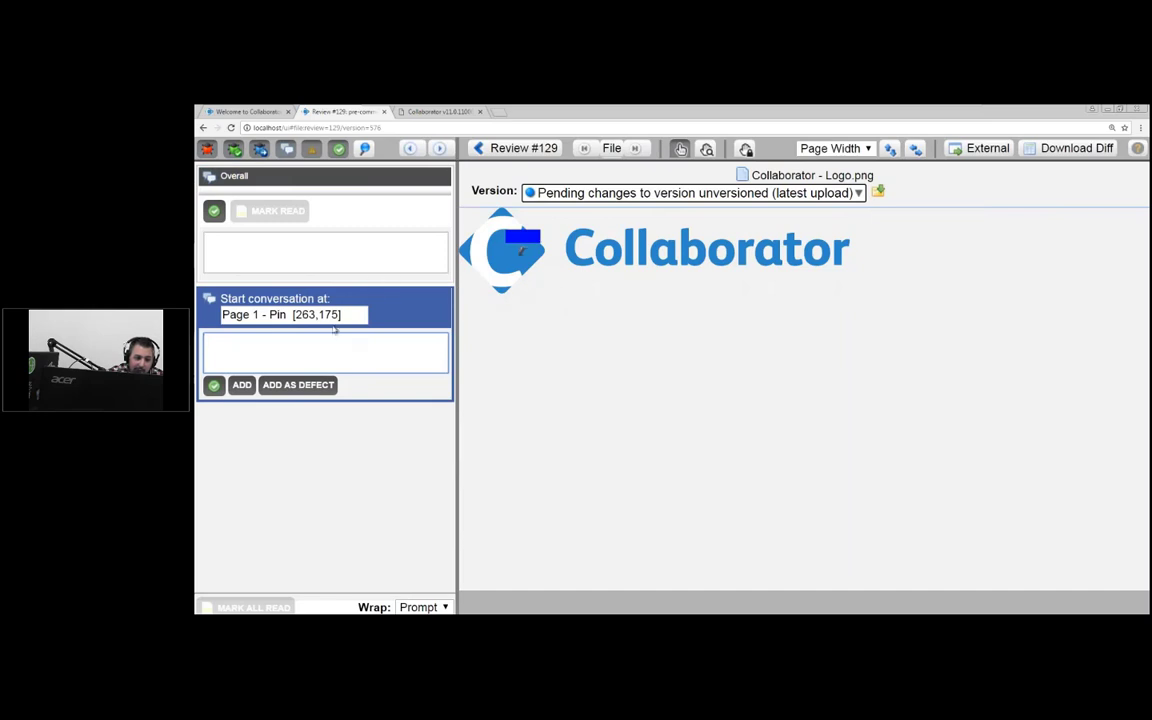
{"action": "type", "text": "We like red better, plea"}
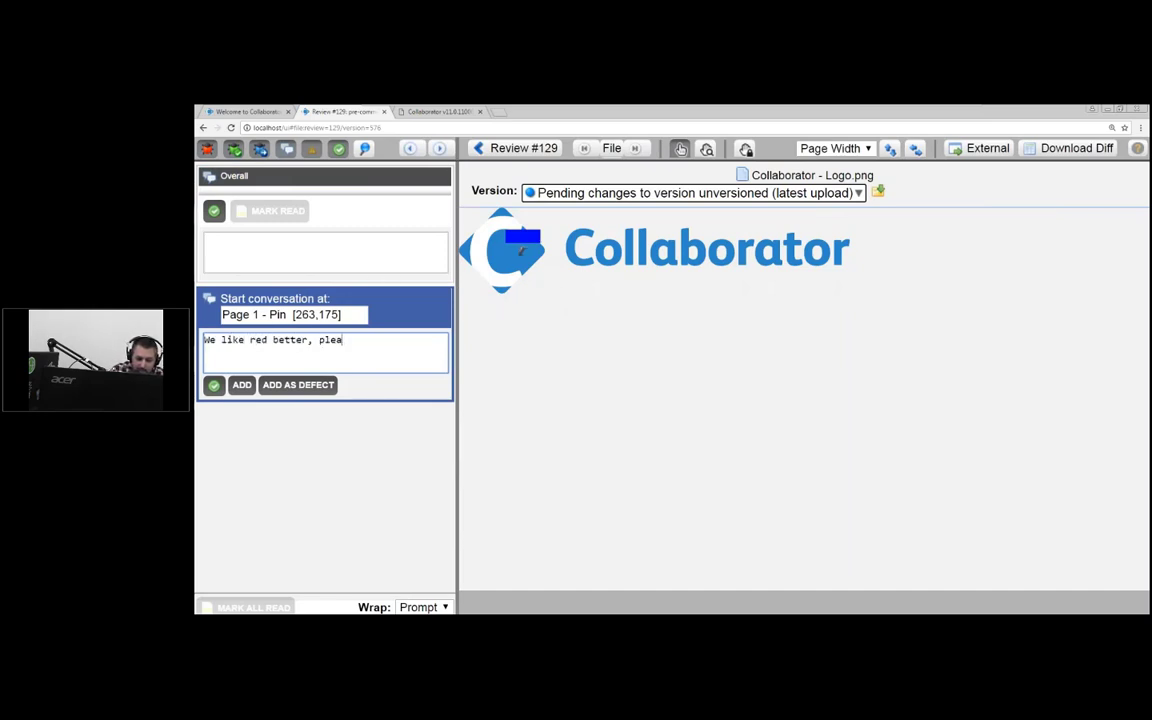
{"action": "type", "text": "se chang eit."}
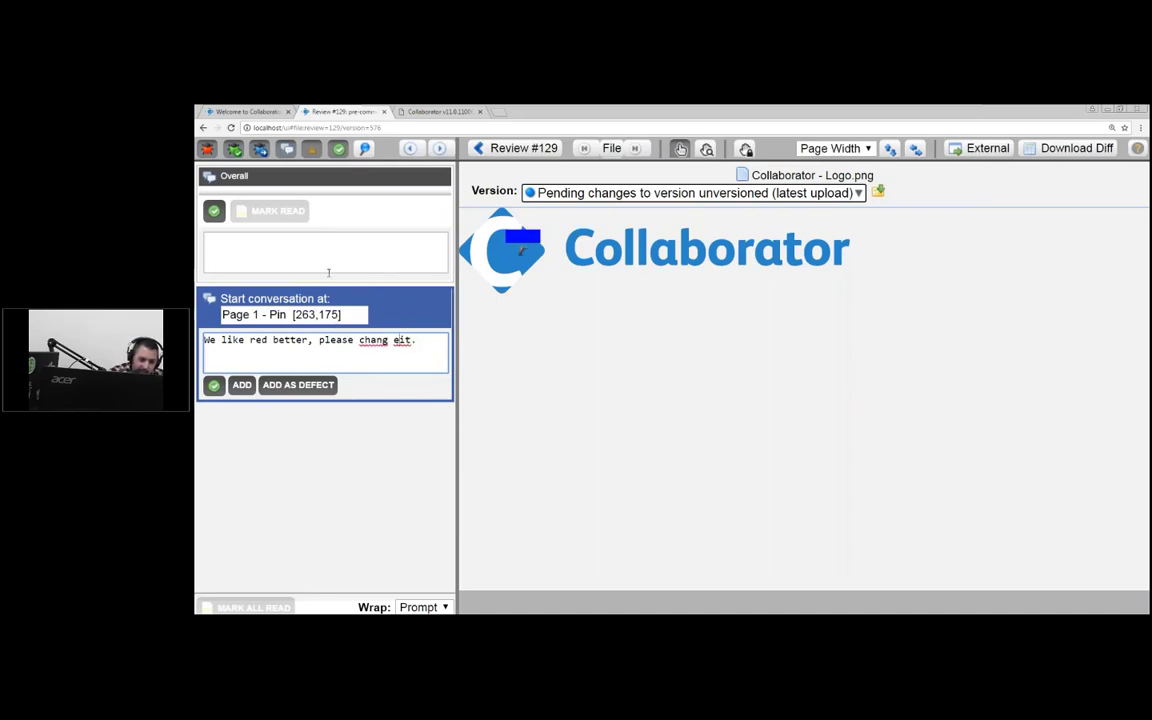
{"action": "key", "text": "BackSpace"}
{"action": "key", "text": "Right"}
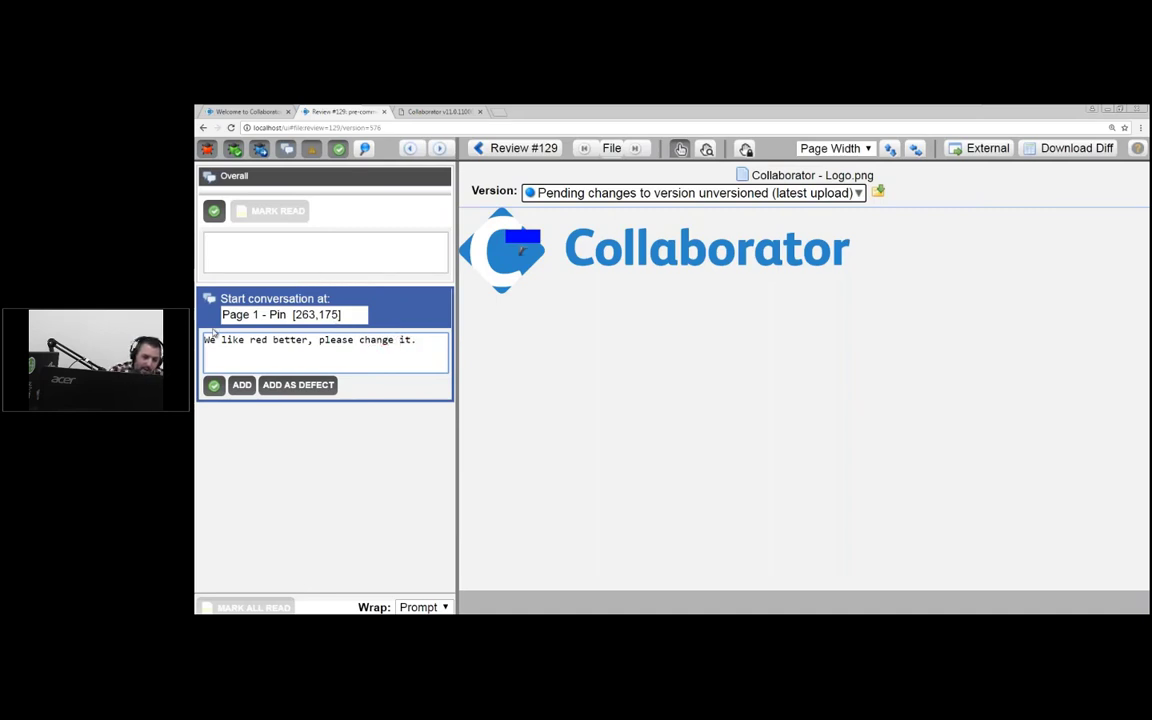
{"action": "key", "text": "Return"}
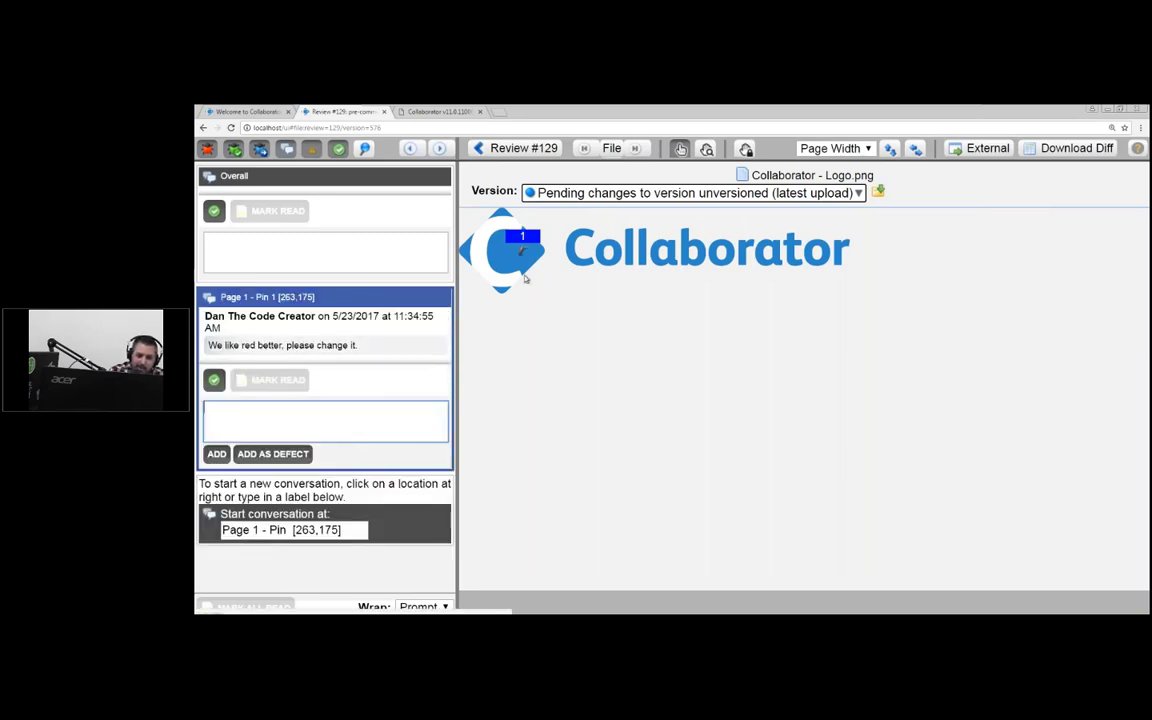
Step: Return to the review's file list, revisit the pinned comment on Collaborator - Logo.png, and go back to the list
{"action": "left_click", "coordinate": [479, 149]}
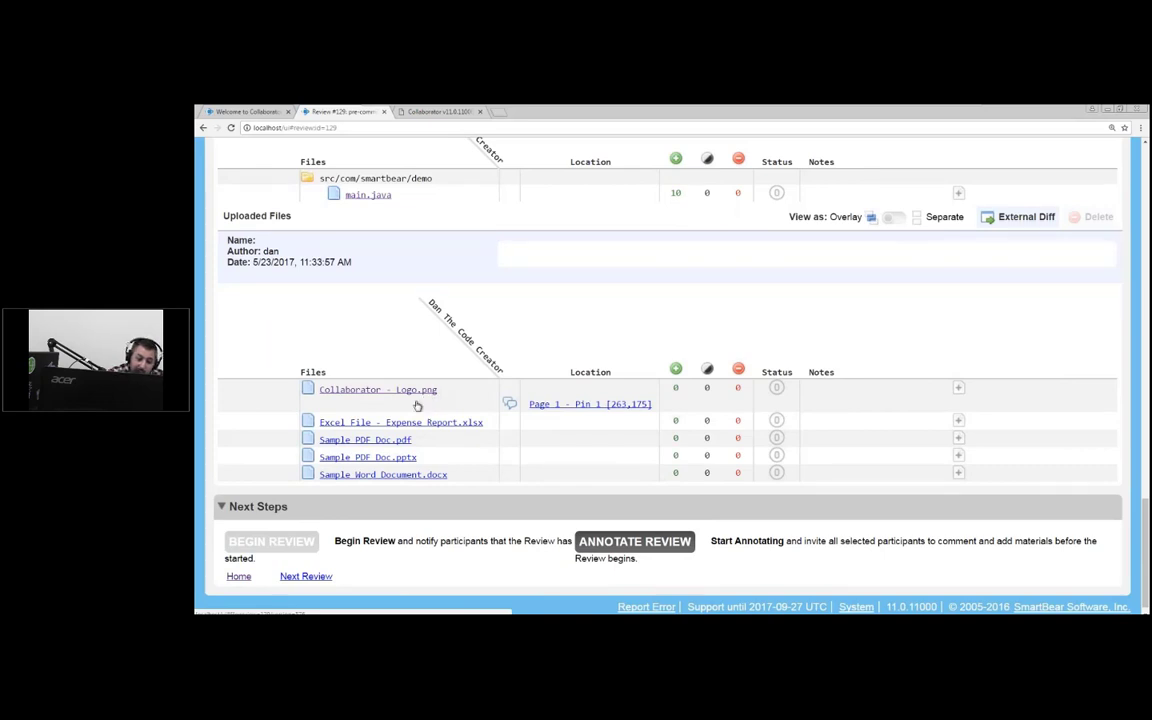
{"action": "left_click", "coordinate": [378, 389]}
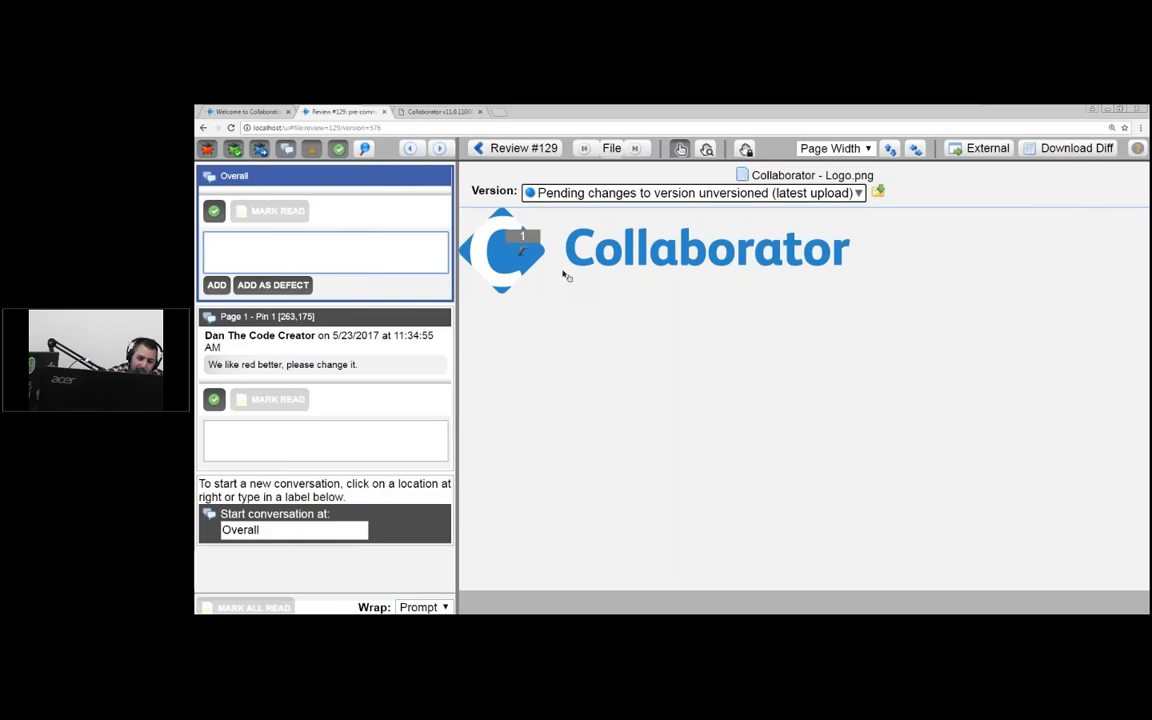
{"action": "key", "text": "alt+Left"}
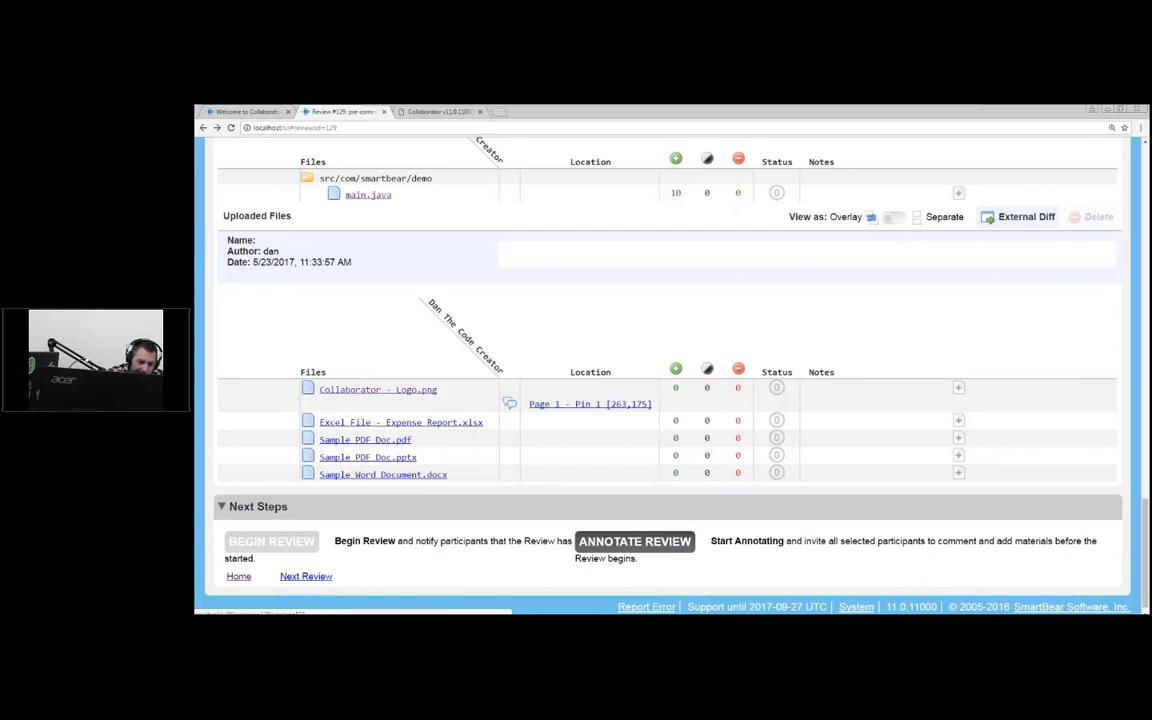
Step: Pin the comment "Profit! I love it!" just above the Profit label on page 2 of Sample PDF Doc.pdf, and return to the review
{"action": "left_click", "coordinate": [386, 442]}
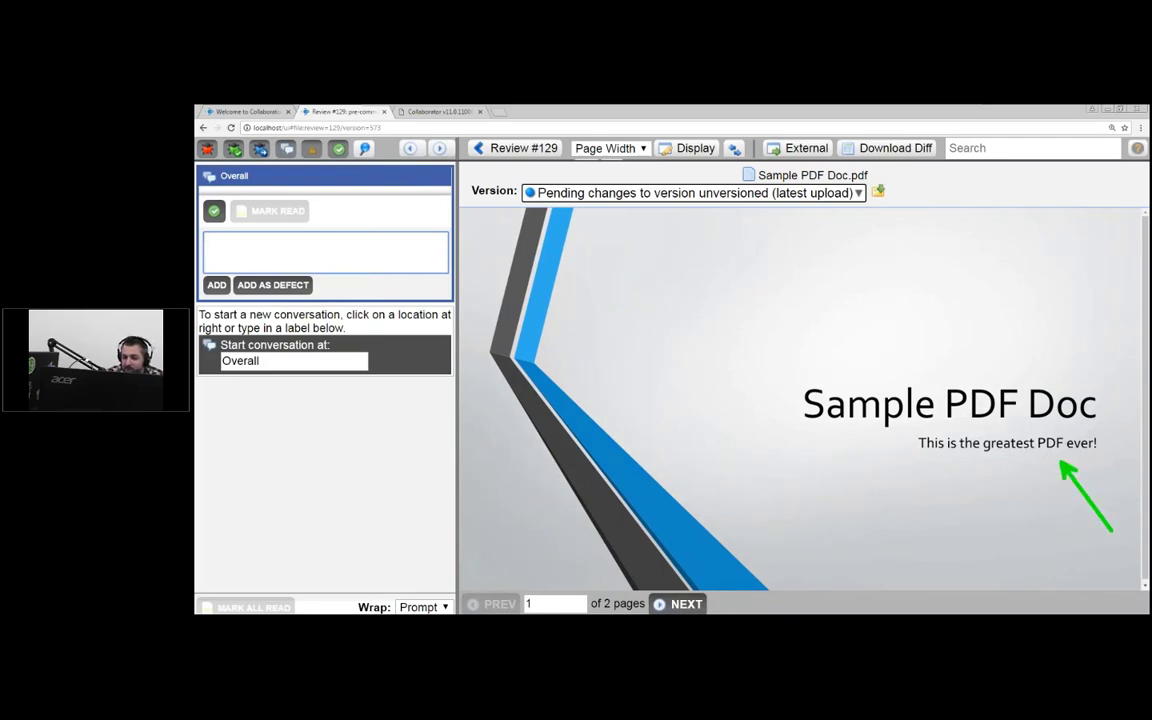
{"action": "left_click", "coordinate": [684, 604]}
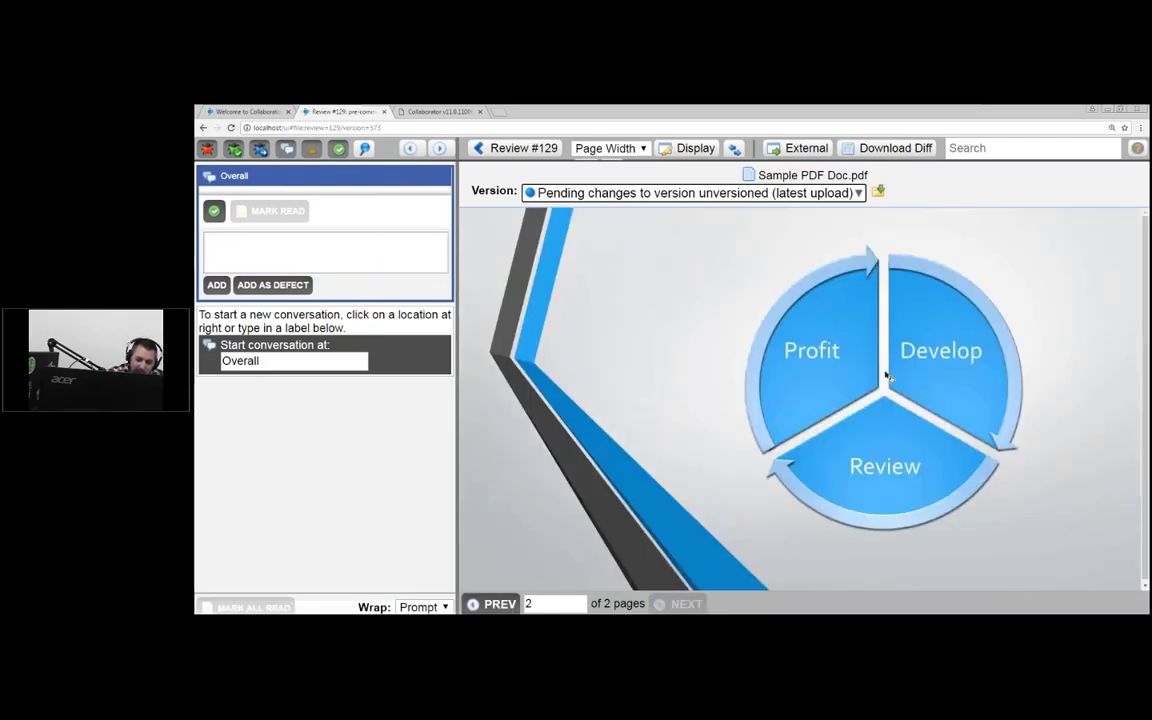
{"action": "left_click", "coordinate": [821, 366]}
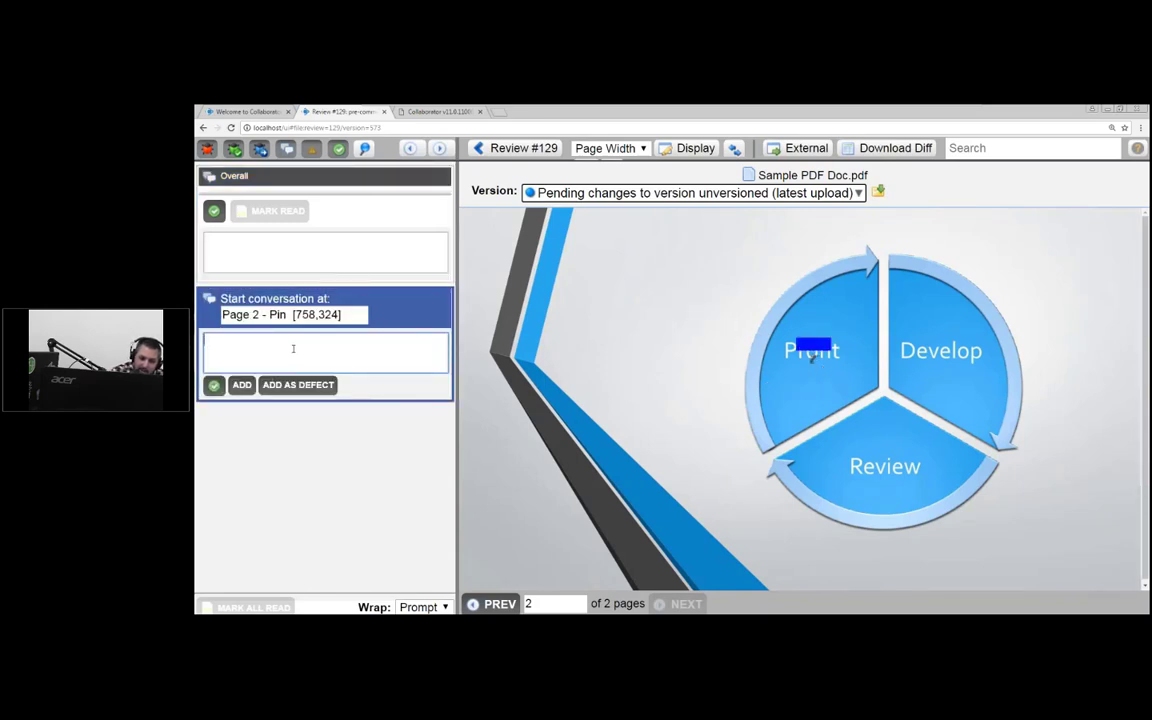
{"action": "type", "text": "P"}
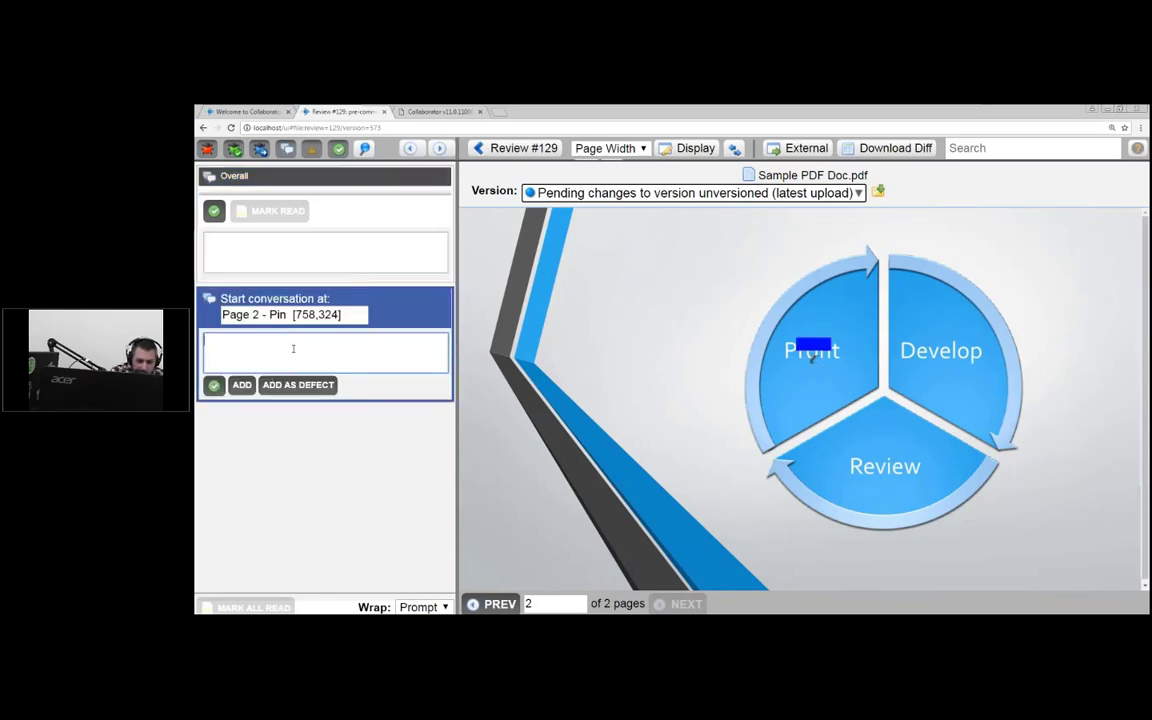
{"action": "type", "text": "rofit! I love it!"}
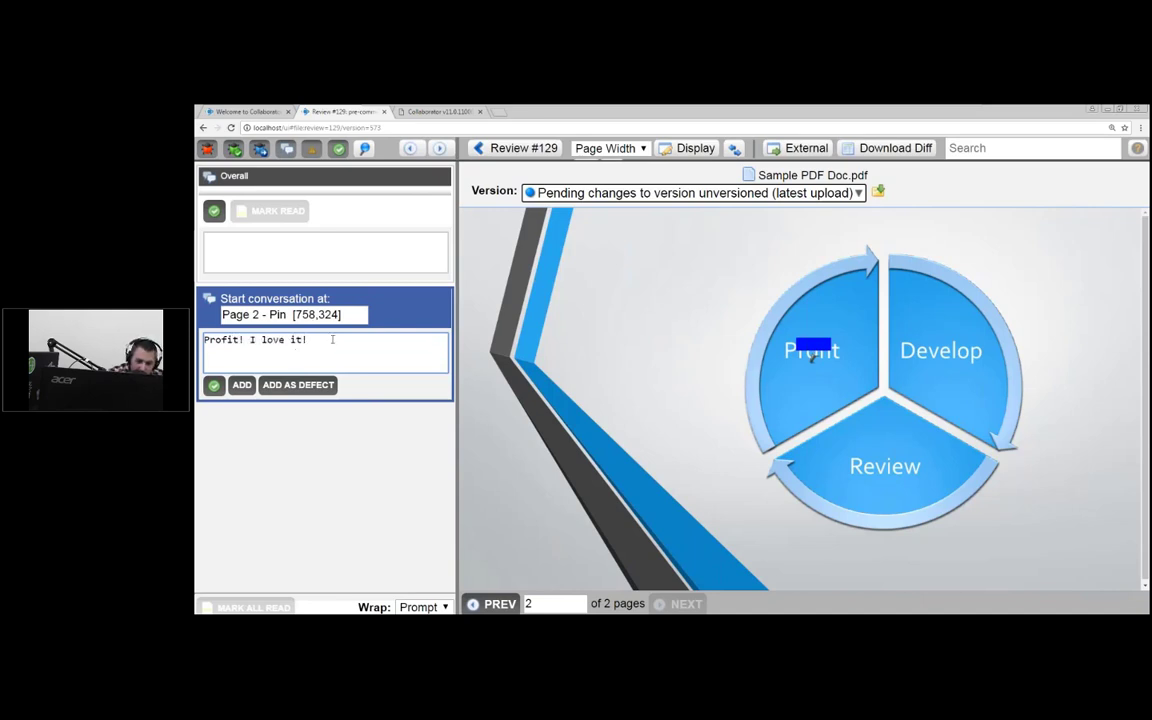
{"action": "left_click_drag", "start_coordinate": [811, 358], "coordinate": [836, 340]}
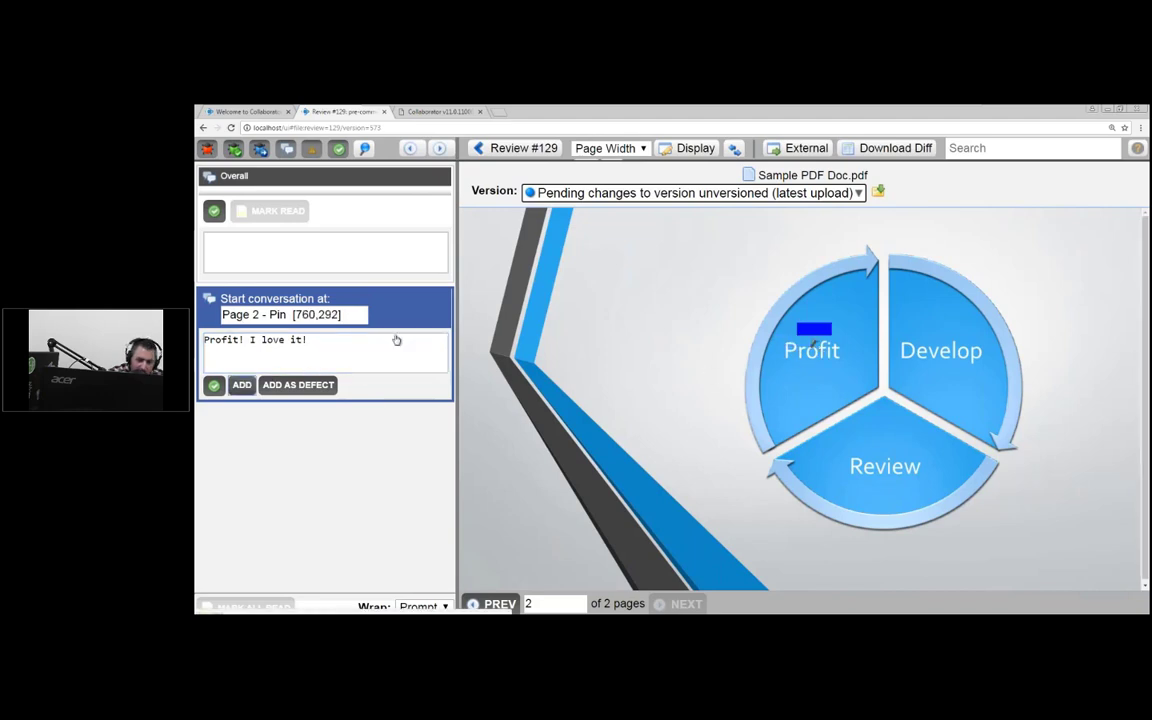
{"action": "key", "text": "Return"}
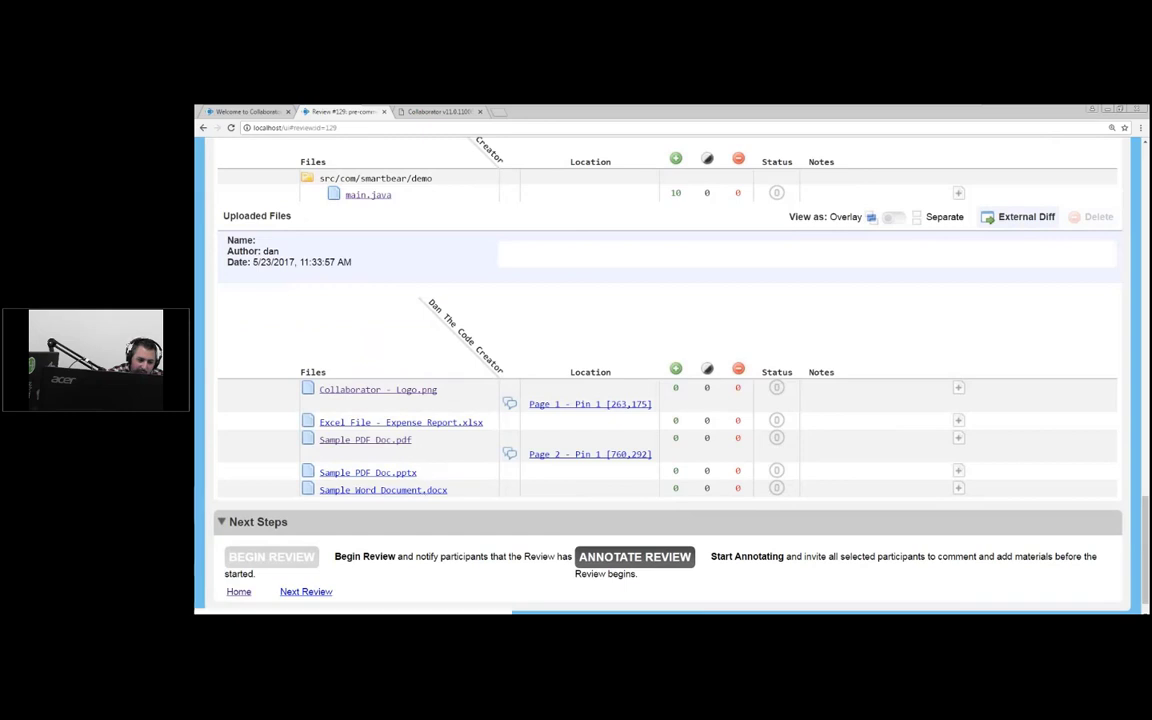
Step: Pin the comment "WHALE!" on the whale's eye in Sample Word Document.docx, and return to the review
{"action": "left_click", "coordinate": [392, 490]}
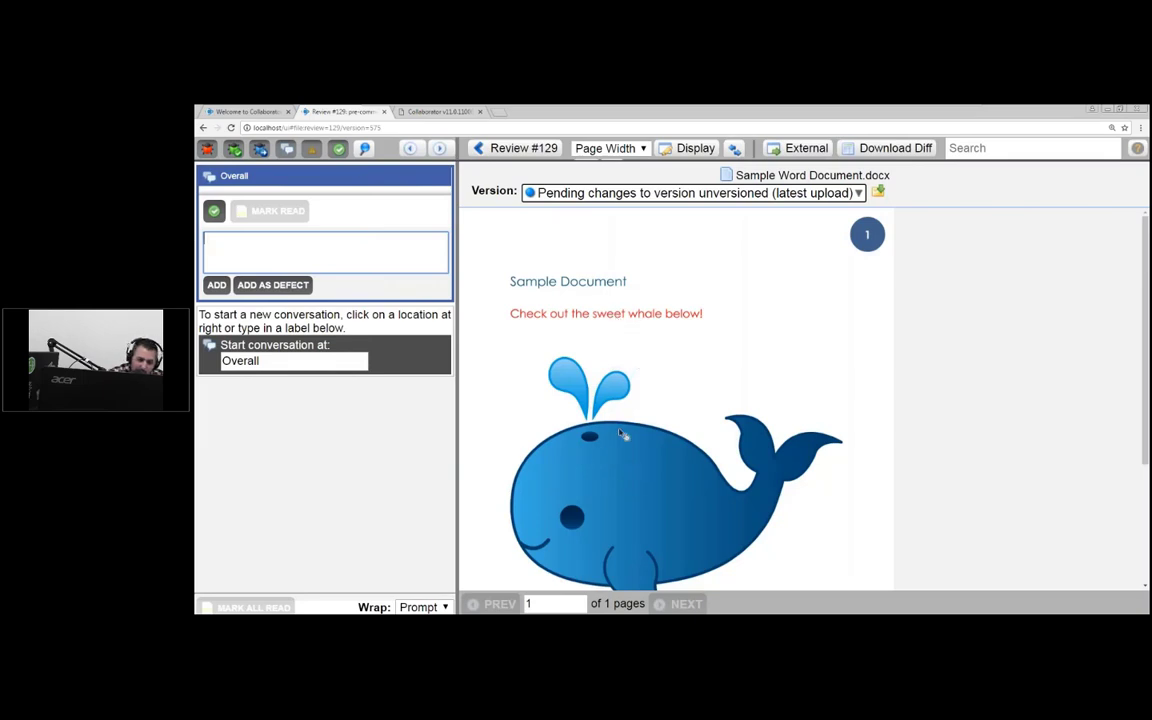
{"action": "scroll", "coordinate": [673, 419], "scroll_direction": "down", "scroll_amount": 1}
{"action": "scroll", "coordinate": [673, 419], "scroll_direction": "down", "scroll_amount": 3}
{"action": "scroll", "coordinate": [630, 429], "scroll_direction": "up", "scroll_amount": 3}
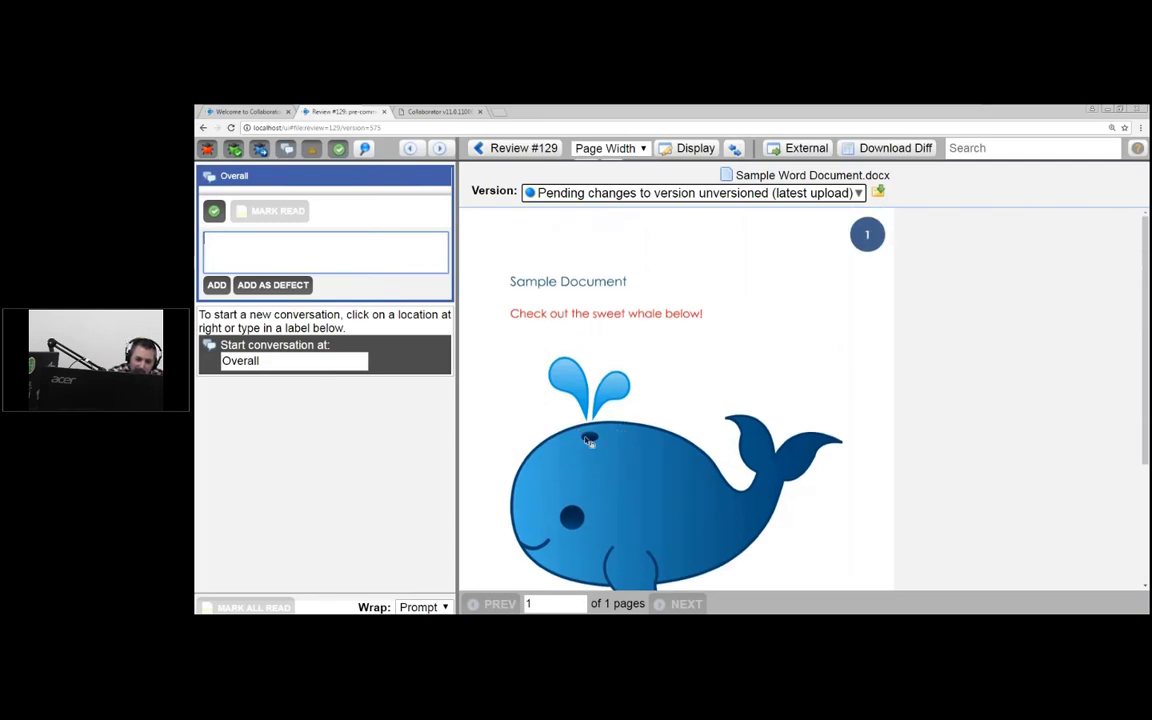
{"action": "left_click", "coordinate": [585, 519]}
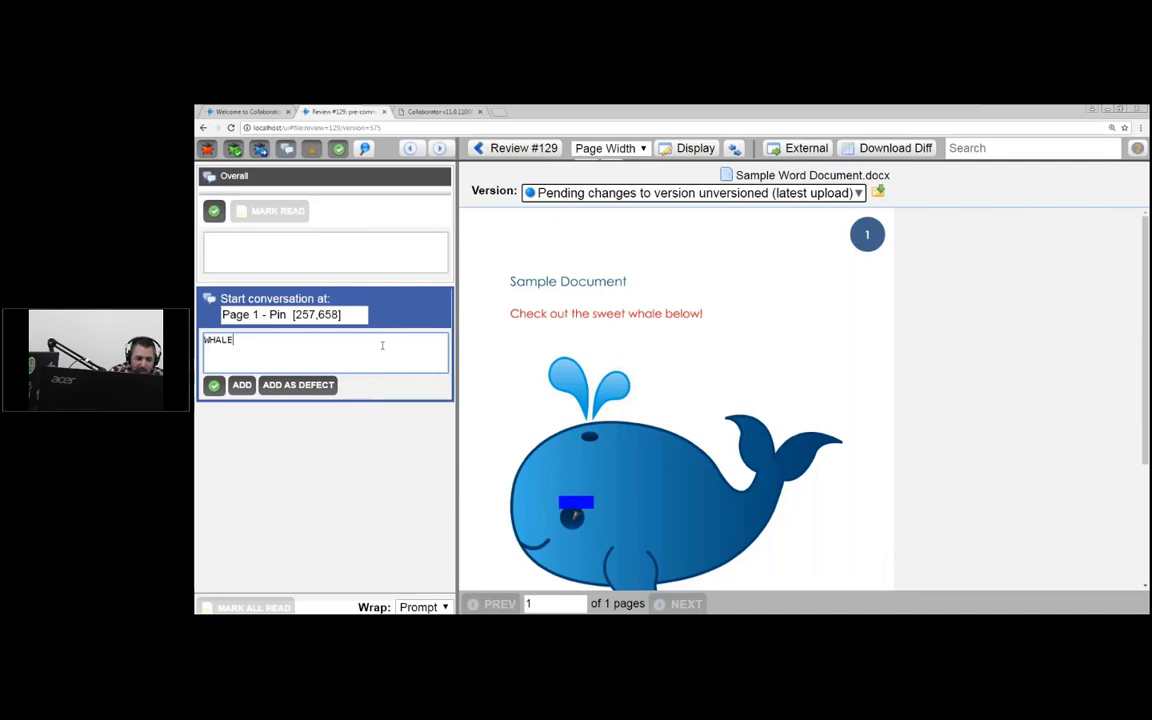
{"action": "key", "text": "Return"}
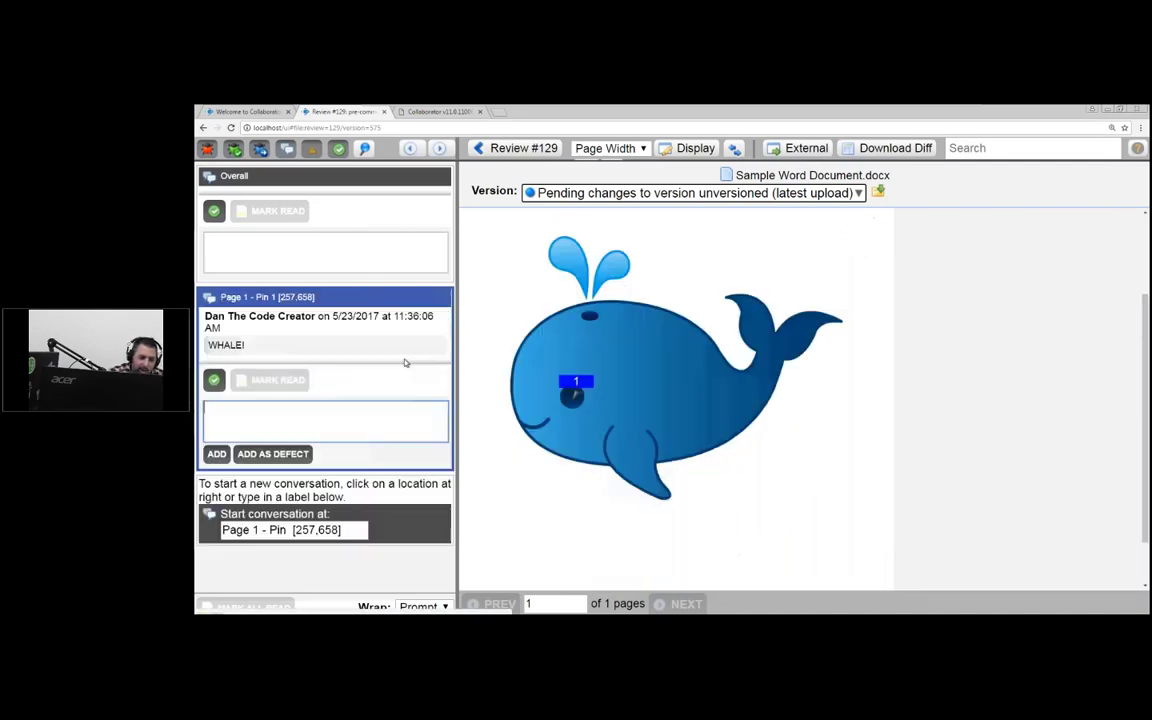
{"action": "left_click", "coordinate": [478, 150]}
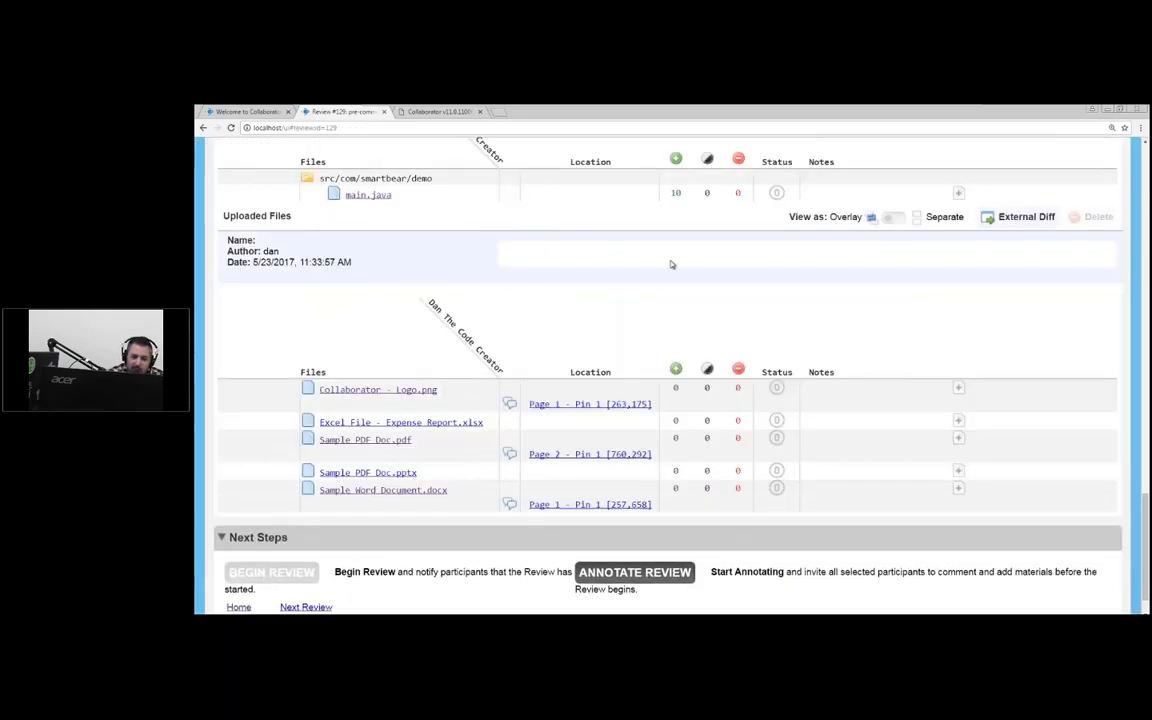
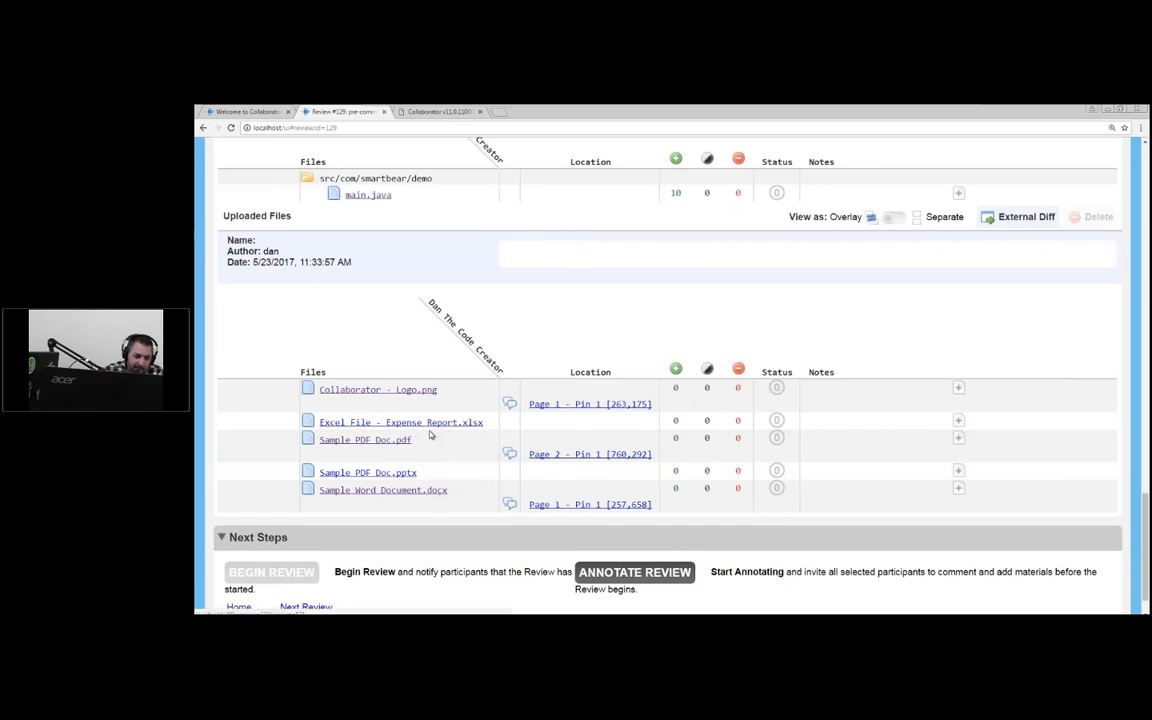
Step: Open Excel File - Expense Report.xlsx from the review and select cell D13, followed by C14, as conversation locations
{"action": "left_click", "coordinate": [457, 424]}
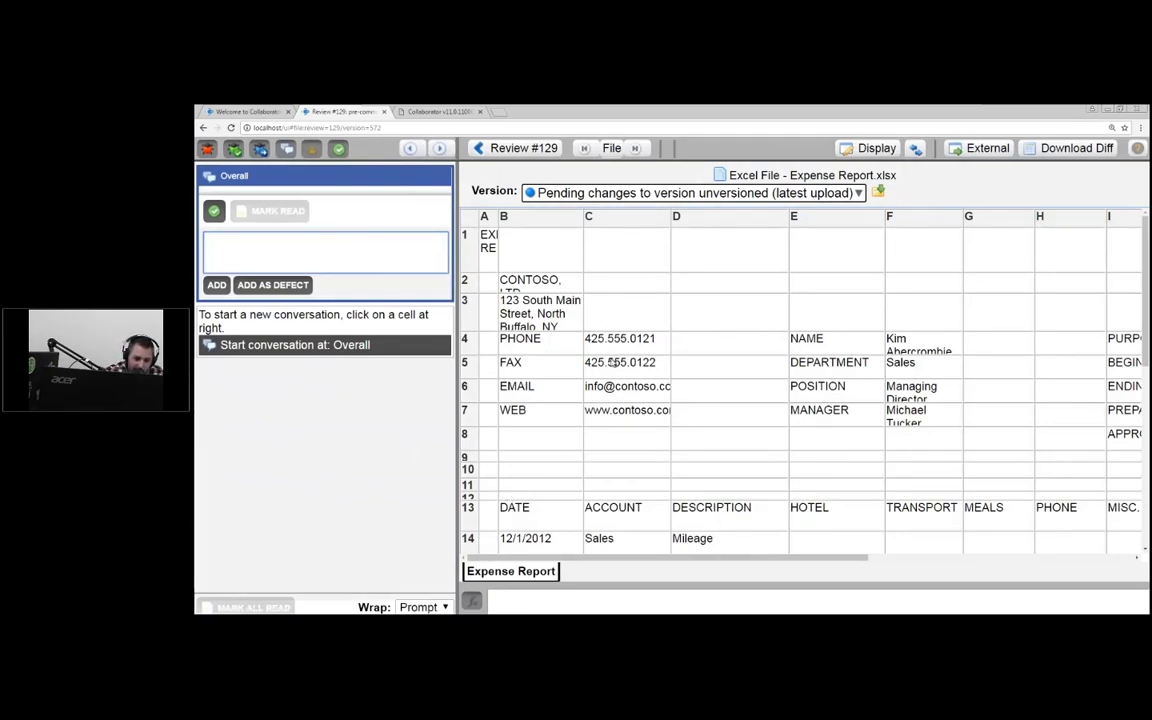
{"action": "key", "text": "ctrl+minus"}
{"action": "key", "text": "ctrl+minus"}
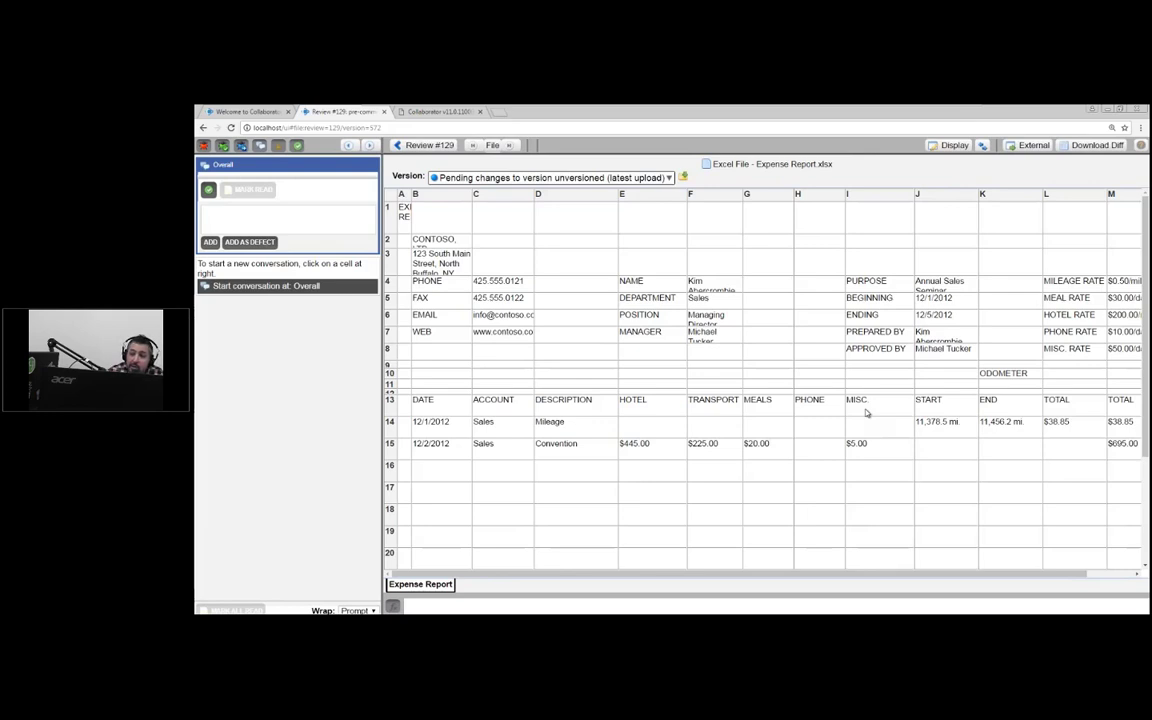
{"action": "left_click", "coordinate": [585, 401]}
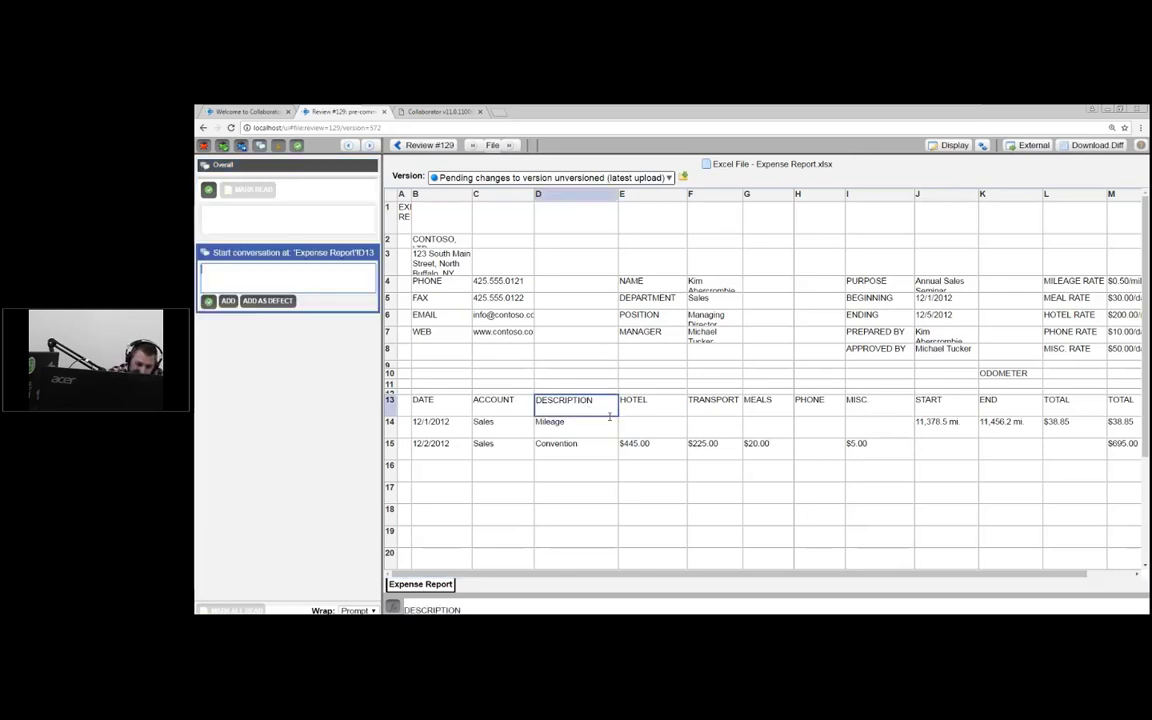
{"action": "left_click", "coordinate": [503, 432]}
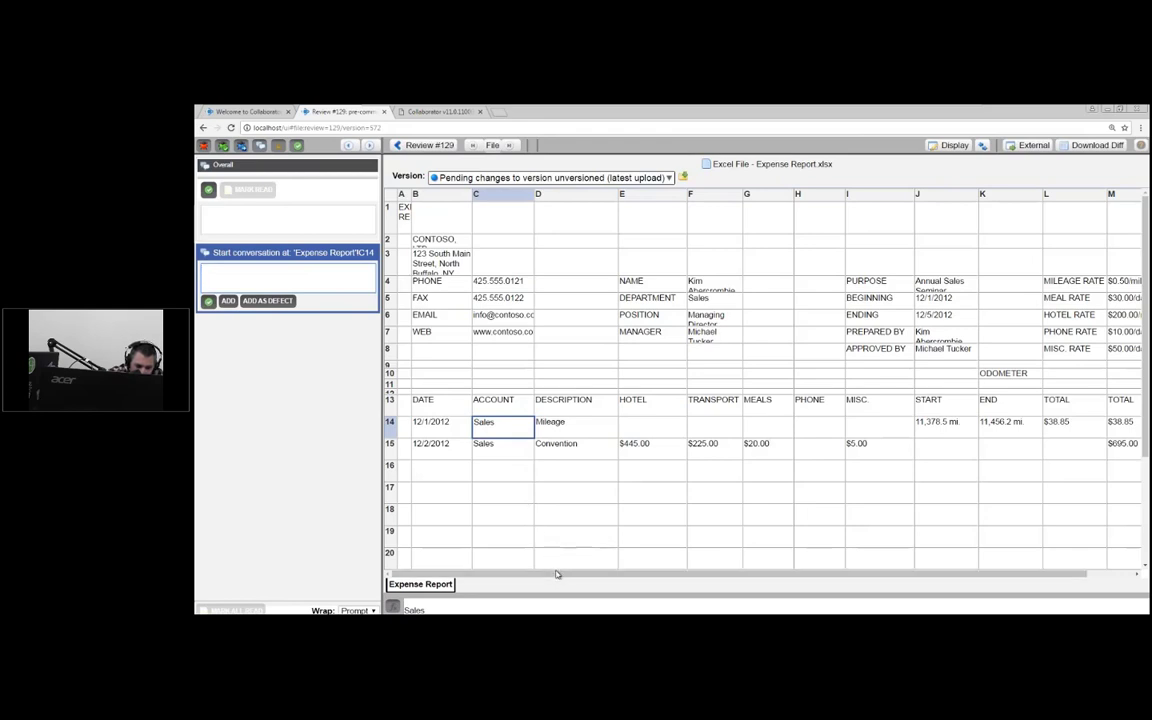
Step: Enlarge the cell content pane below the sheet and step through the row 14 cells to view their contents
{"action": "left_click_drag", "start_coordinate": [556, 597], "coordinate": [566, 522]}
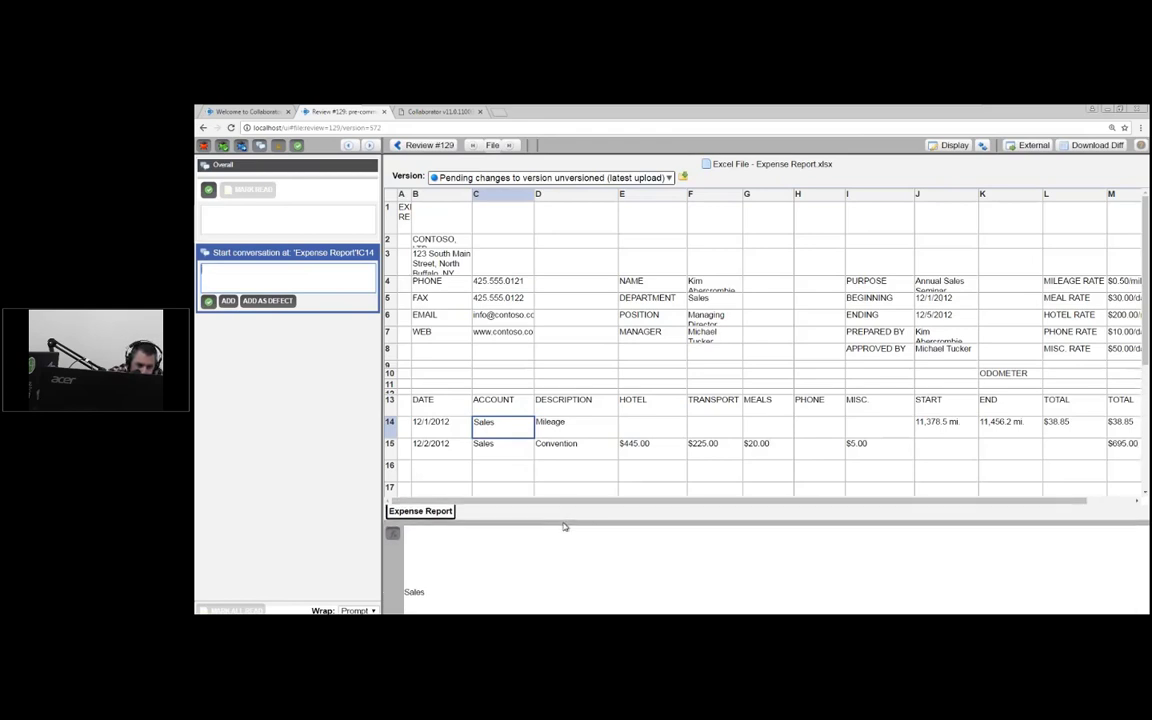
{"action": "key", "text": "Right"}
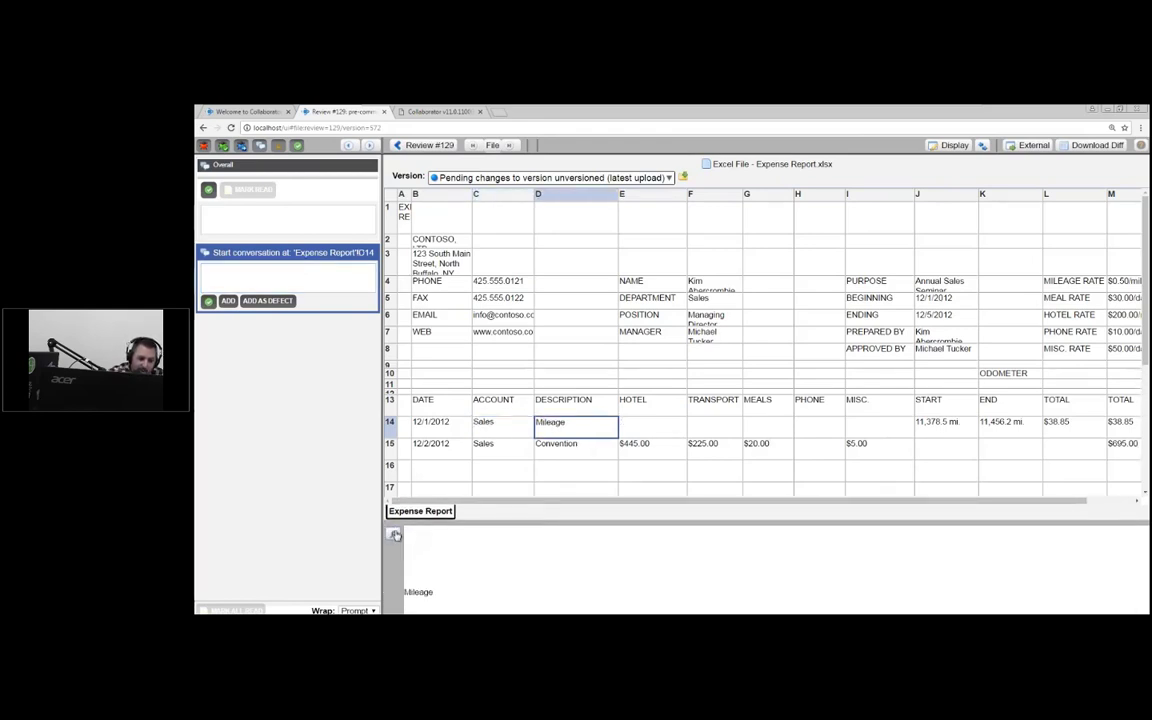
{"action": "key", "text": "Left"}
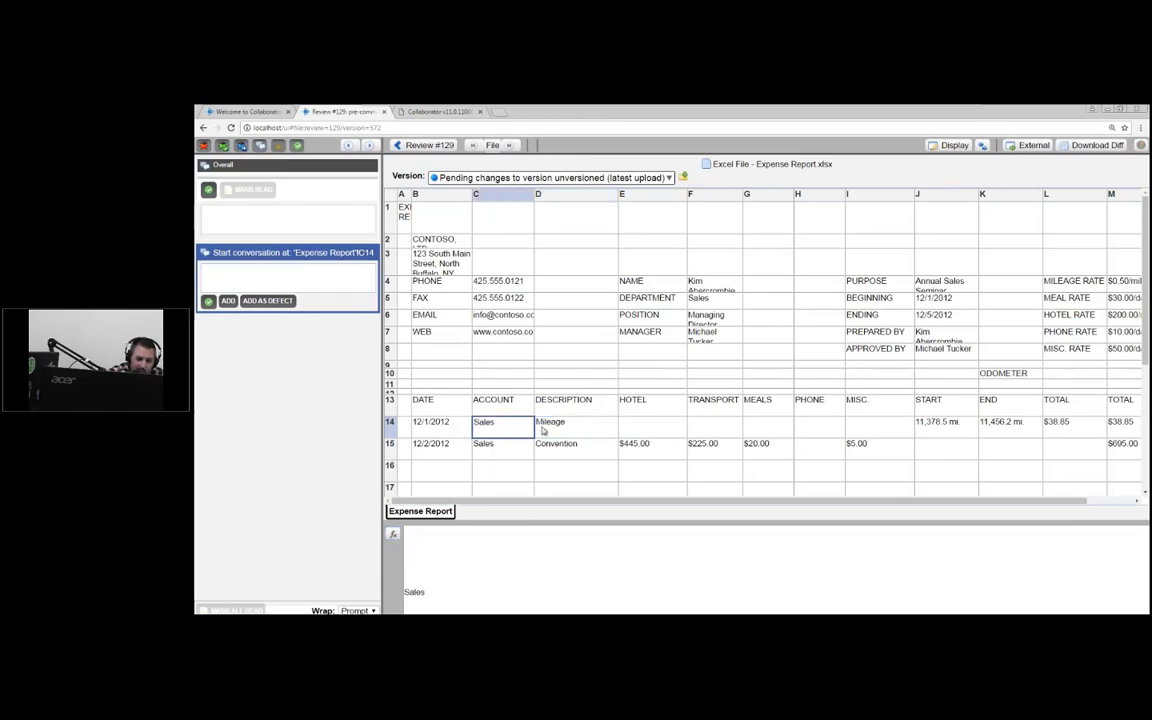
{"action": "key", "text": "Left"}
{"action": "scroll", "coordinate": [1080, 410], "scroll_direction": "down", "scroll_amount": 5}
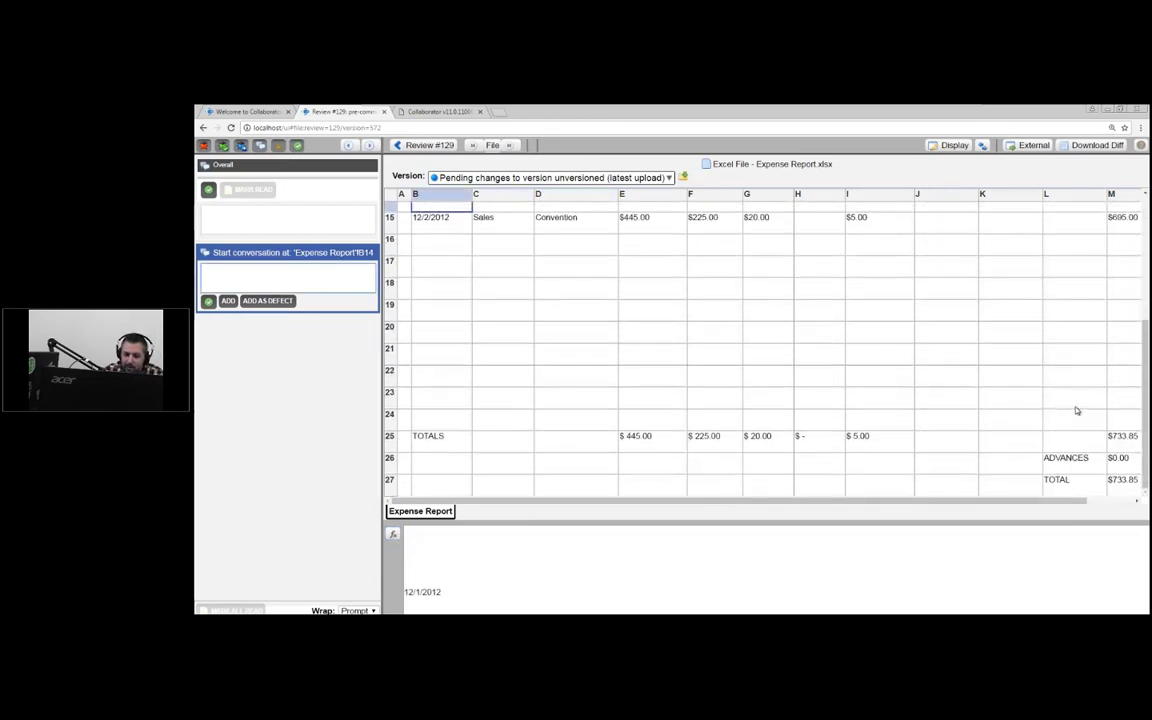
Step: Select the overall total in cell M25, toggle its formula display repeatedly, and return to the review
{"action": "left_click", "coordinate": [1122, 437]}
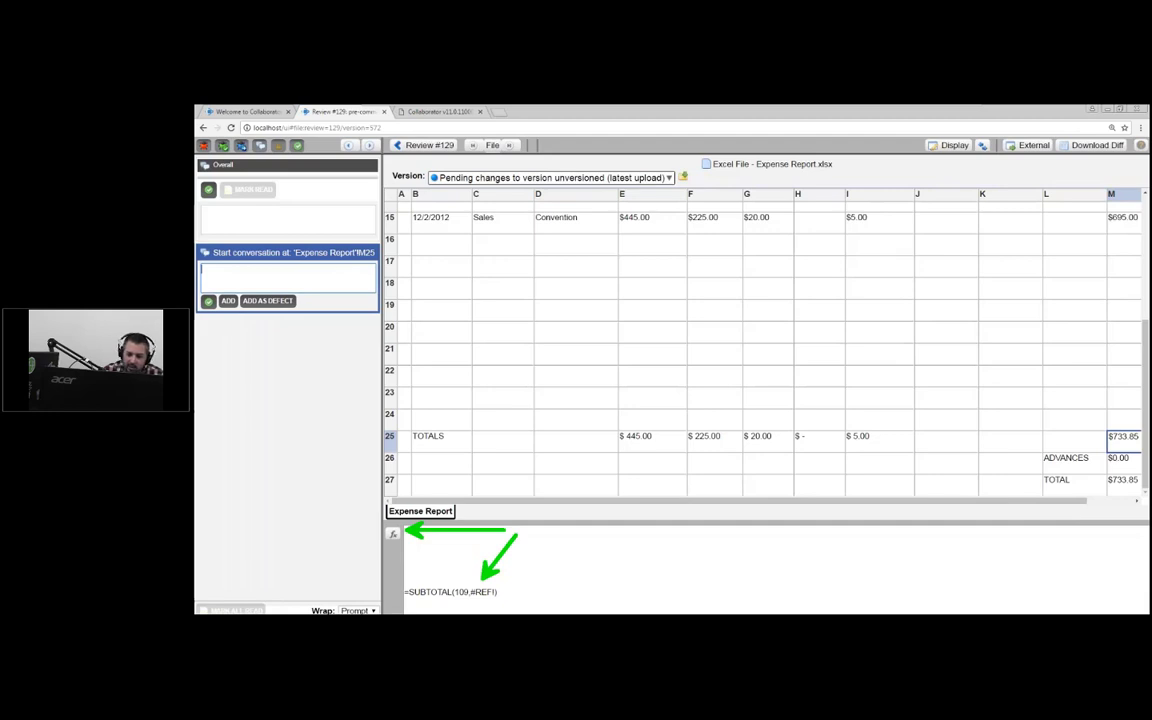
{"action": "left_click", "coordinate": [394, 536]}
{"action": "left_click", "coordinate": [394, 537]}
{"action": "left_click", "coordinate": [394, 537]}
{"action": "left_click", "coordinate": [394, 537]}
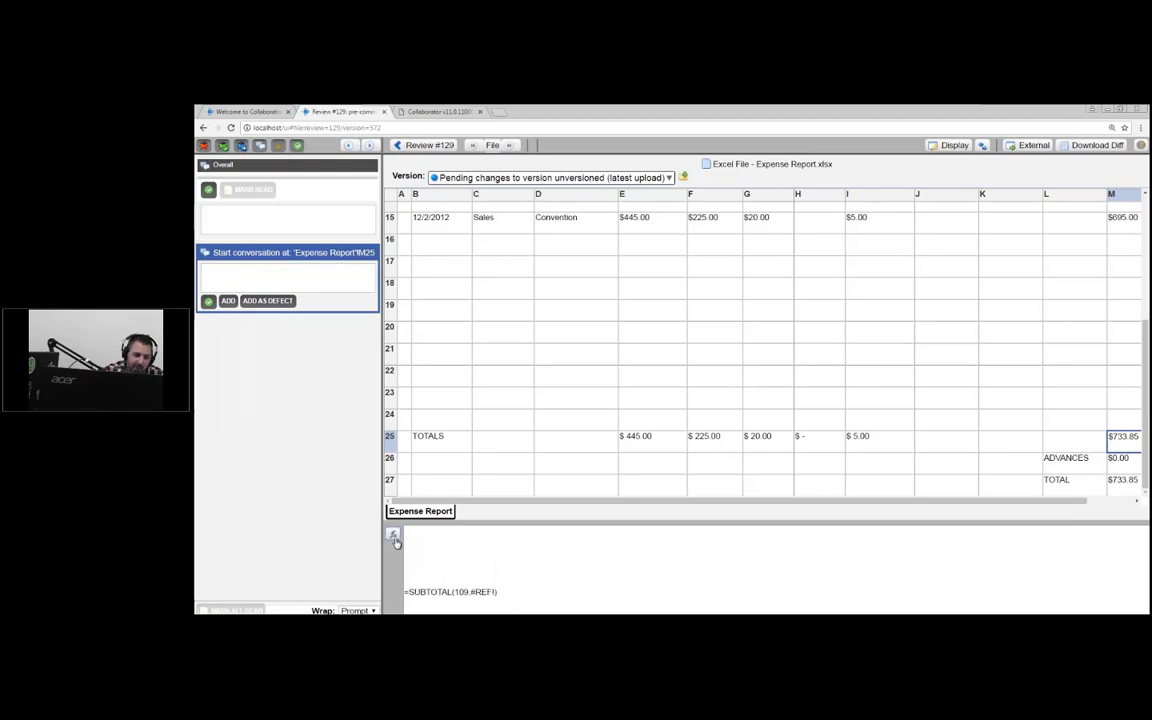
{"action": "left_click", "coordinate": [394, 537]}
{"action": "left_click", "coordinate": [394, 537]}
{"action": "left_click", "coordinate": [425, 145]}
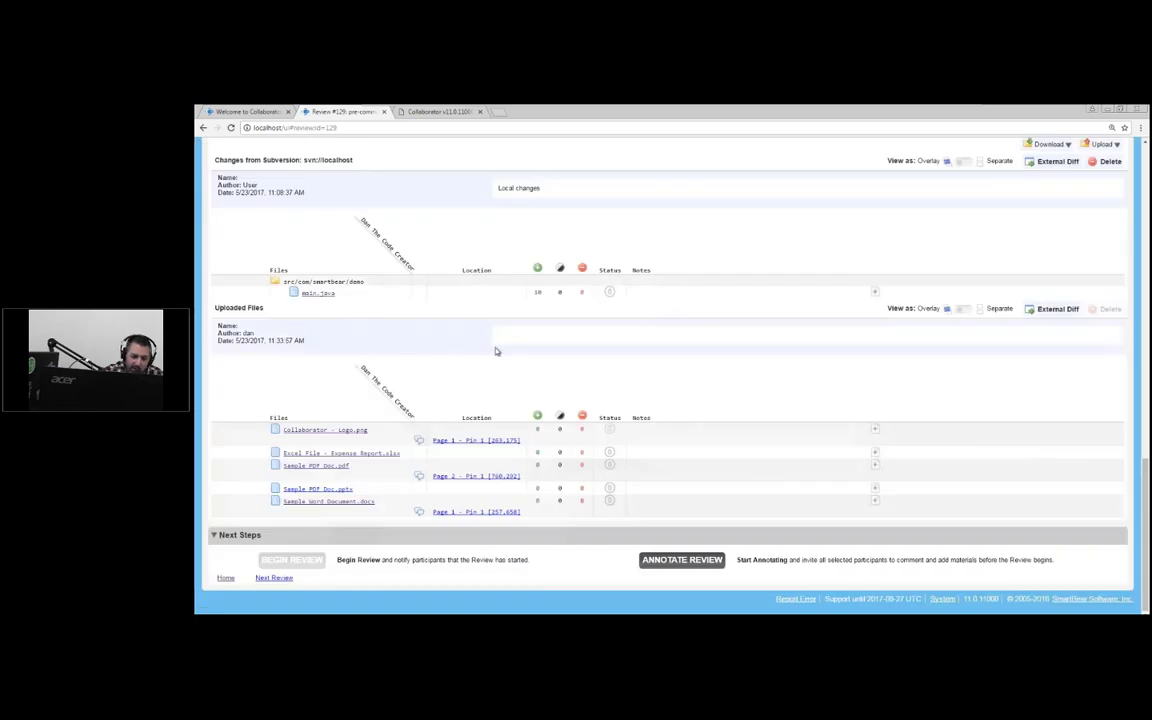
Step: Switch to the maximized Documents folder and open Collaborator - Logo.png for editing in Paint
{"action": "key", "text": "alt+Tab"}
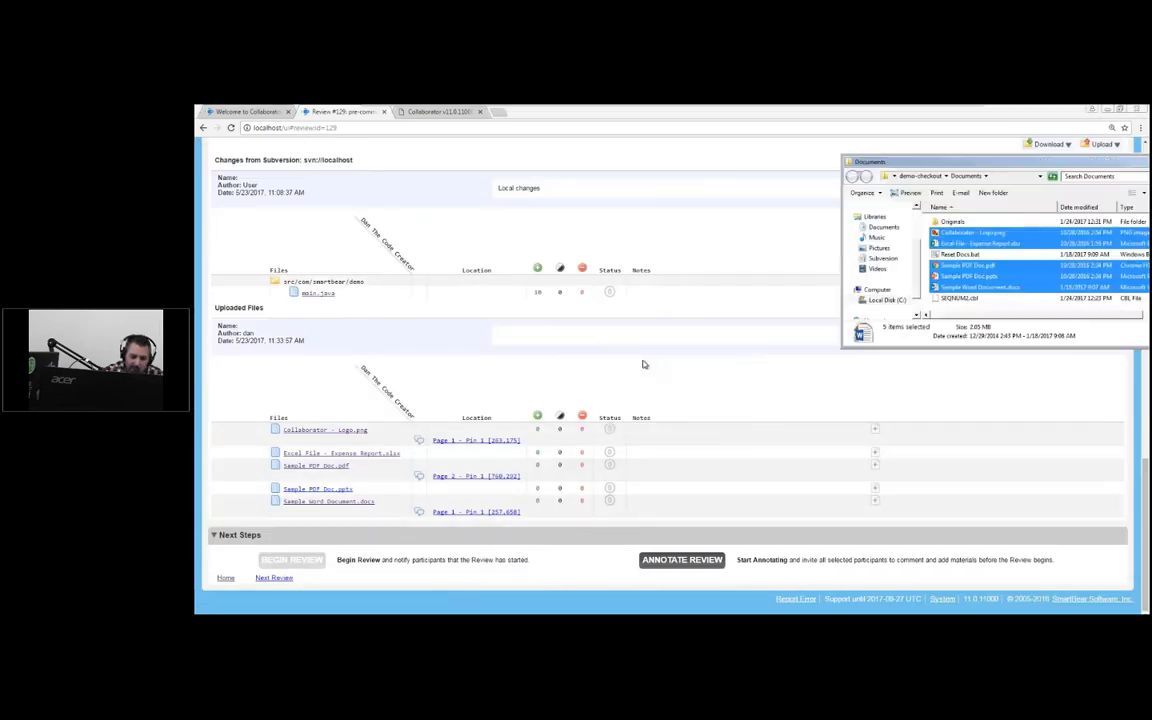
{"action": "left_click_drag", "start_coordinate": [1004, 160], "coordinate": [567, 204]}
{"action": "double_click", "coordinate": [567, 204]}
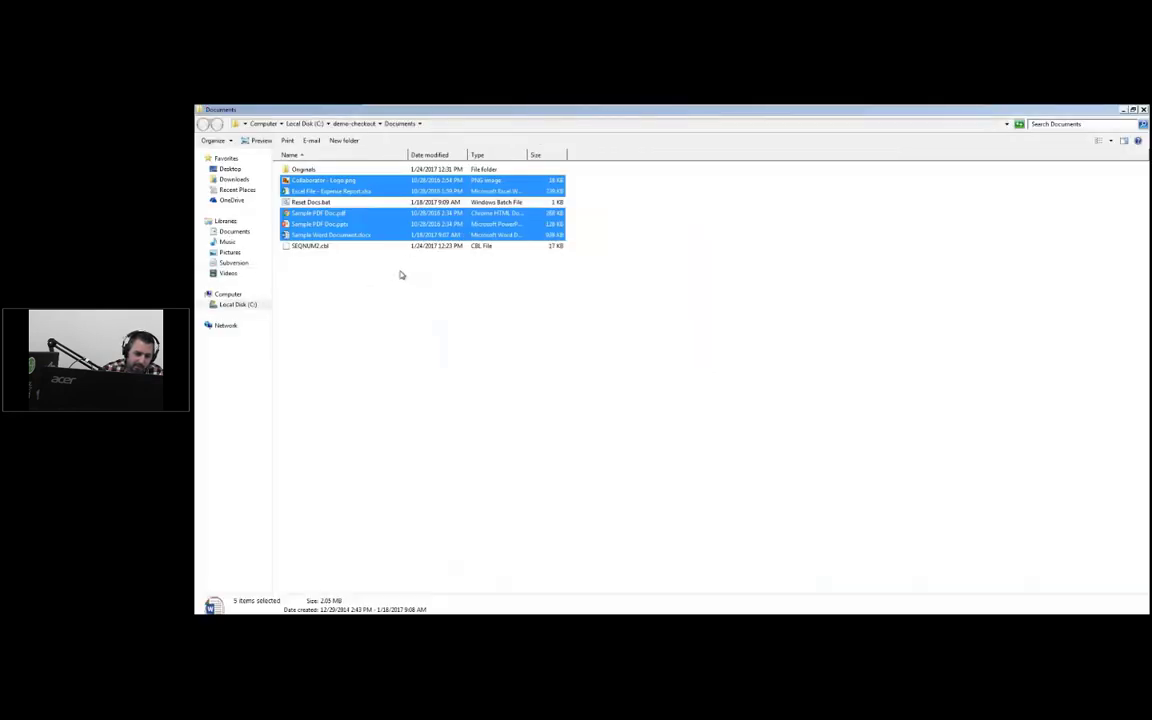
{"action": "left_click", "coordinate": [358, 262]}
{"action": "right_click", "coordinate": [342, 185]}
{"action": "left_click", "coordinate": [357, 207]}
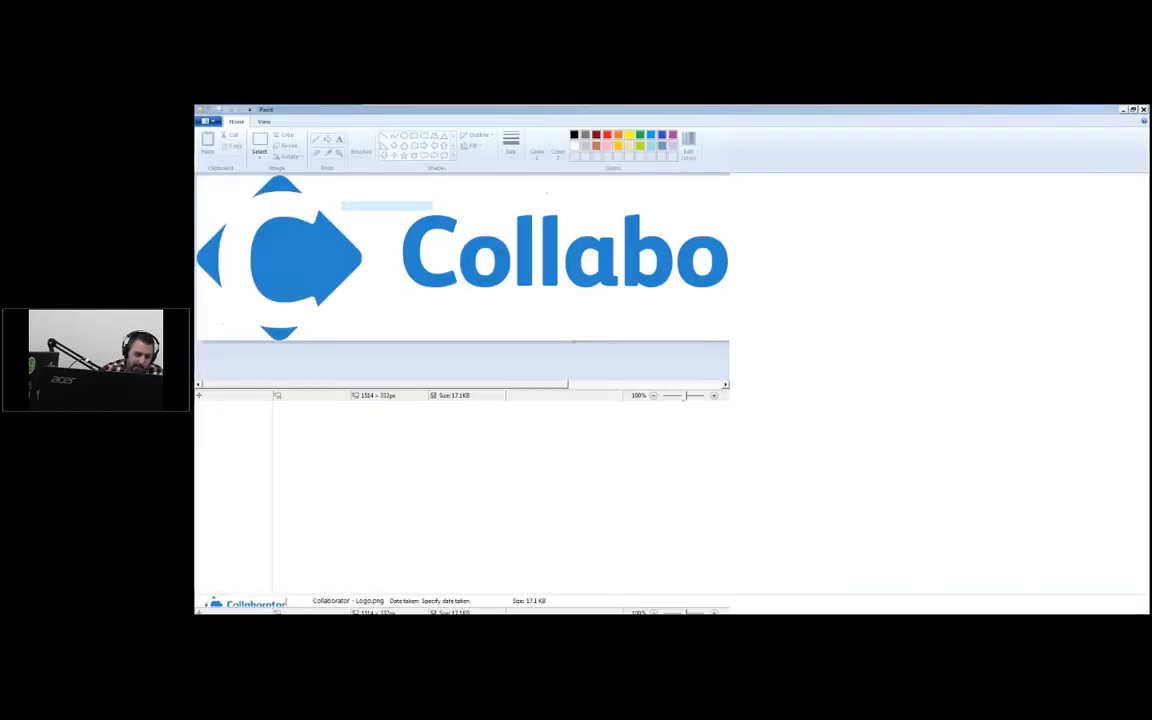
Step: Fill all parts of the logo's emblem with red, save the image, and close it
{"action": "left_click", "coordinate": [608, 137]}
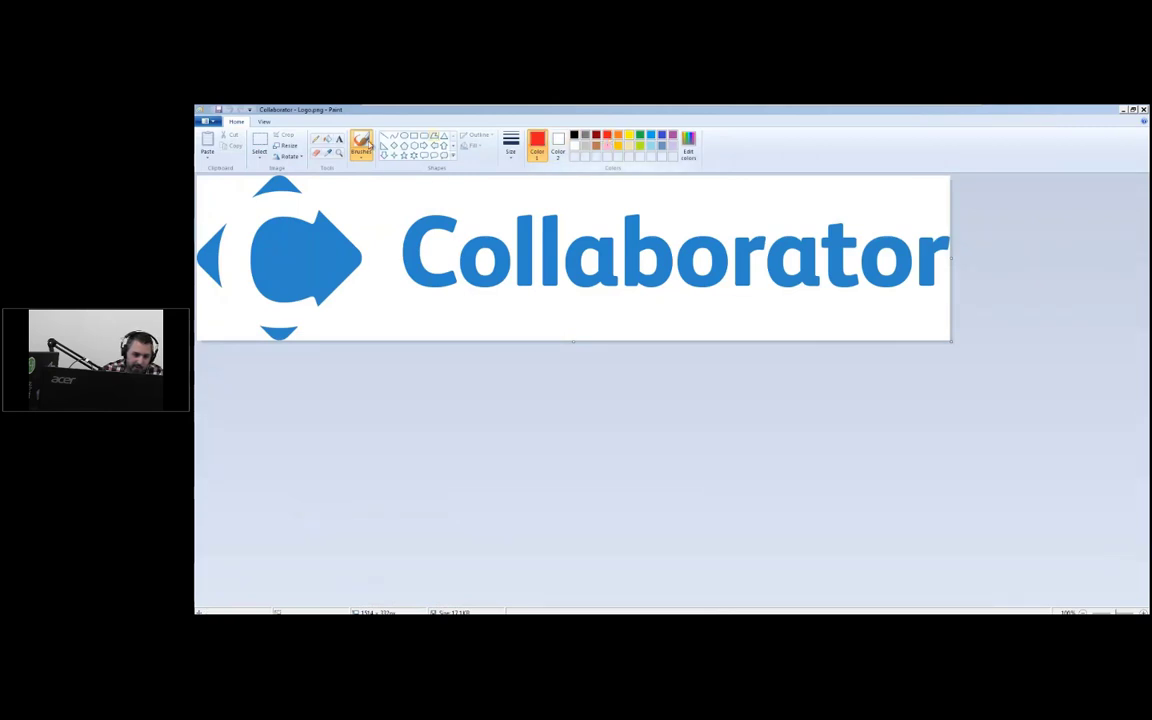
{"action": "left_click", "coordinate": [327, 141]}
{"action": "left_click", "coordinate": [316, 249]}
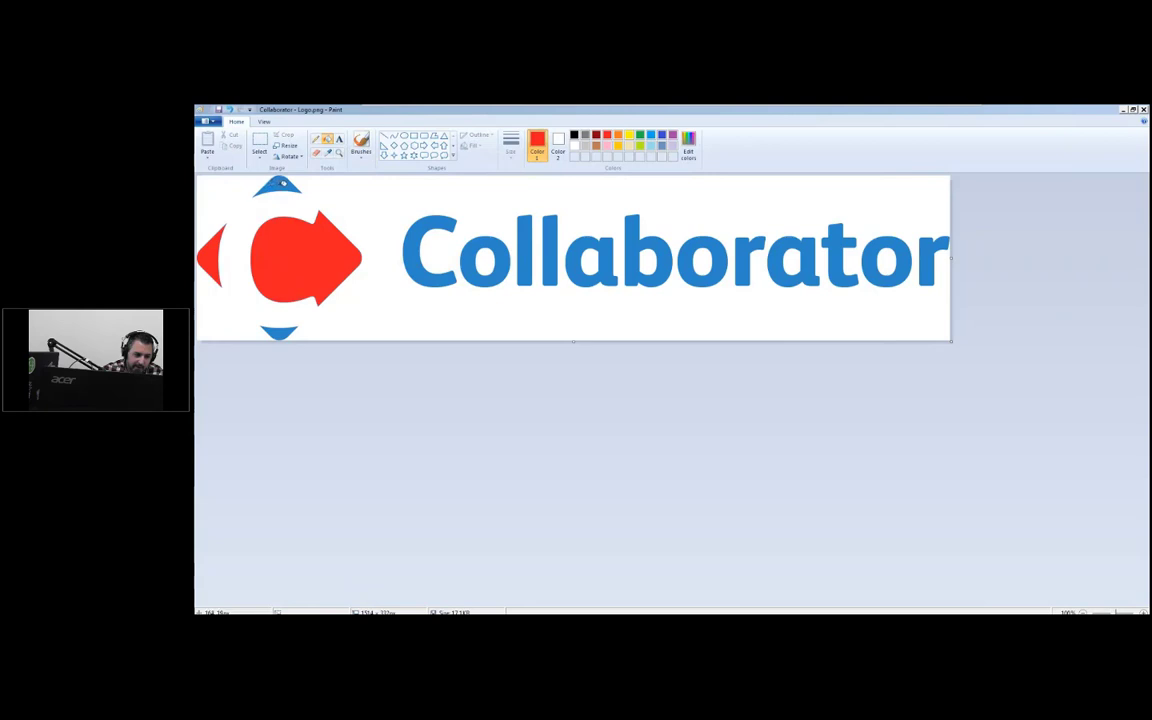
{"action": "left_click", "coordinate": [279, 331]}
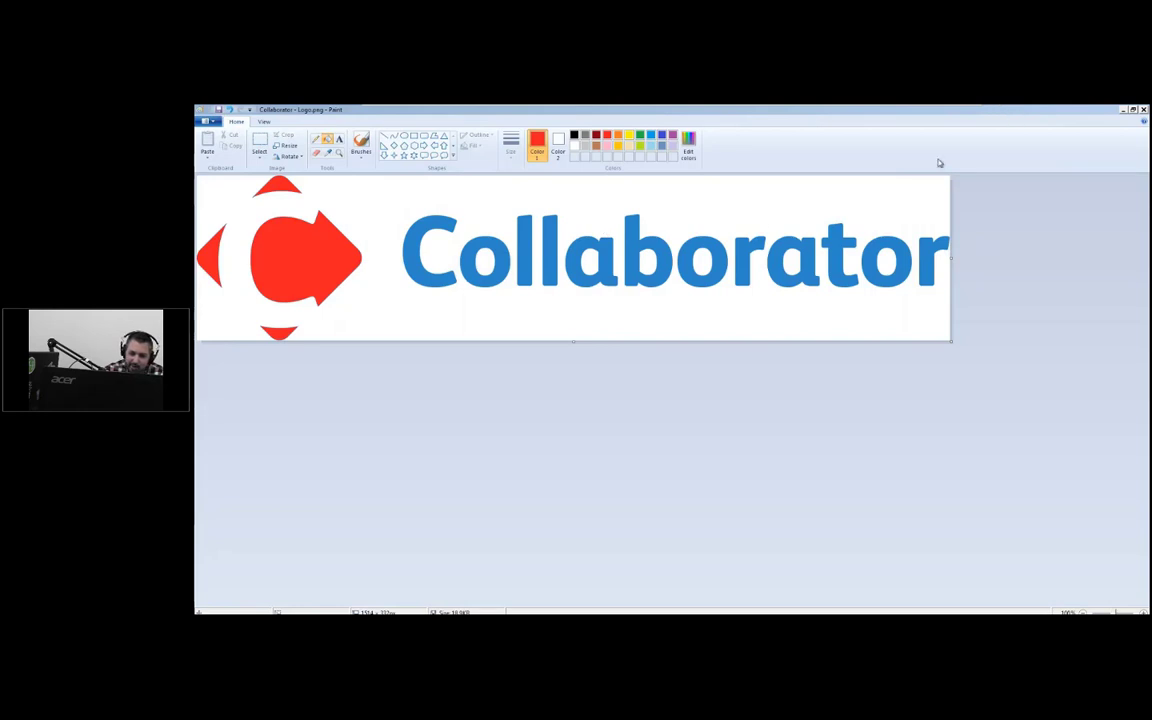
{"action": "left_click", "coordinate": [1133, 109]}
{"action": "left_click", "coordinate": [1068, 160]}
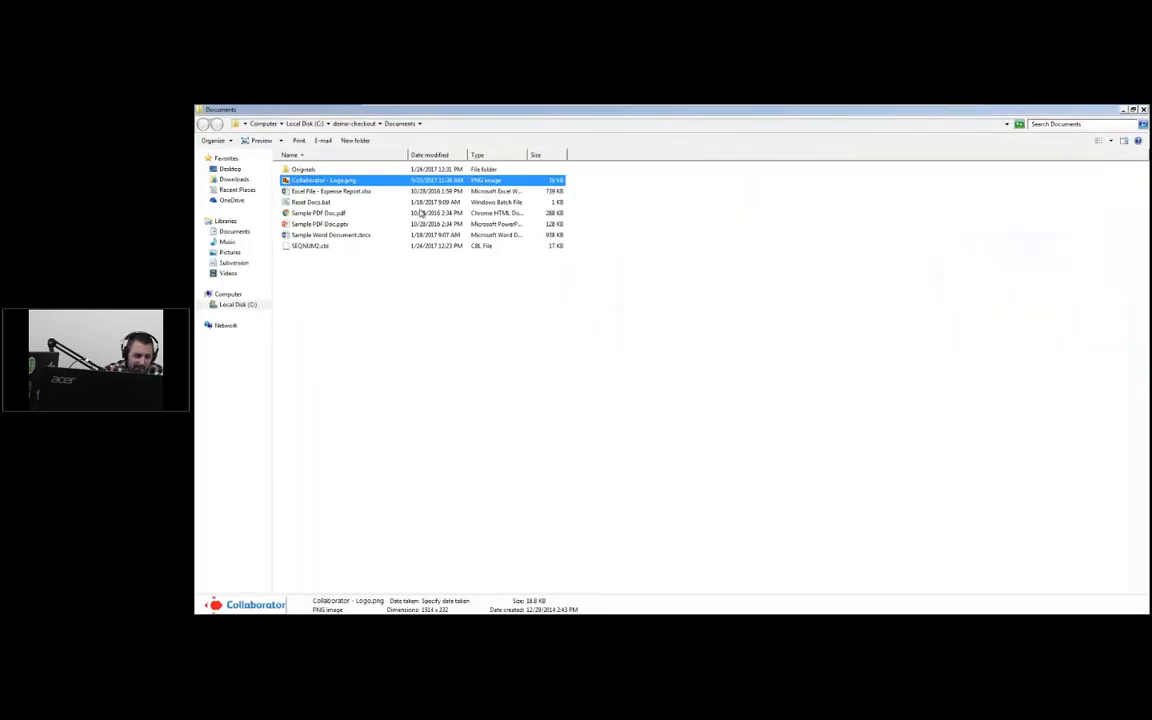
Step: Open Excel File - Expense Report.xlsx in Excel, append +500 to the formula in M25, save, and close the workbook
{"action": "double_click", "coordinate": [344, 193]}
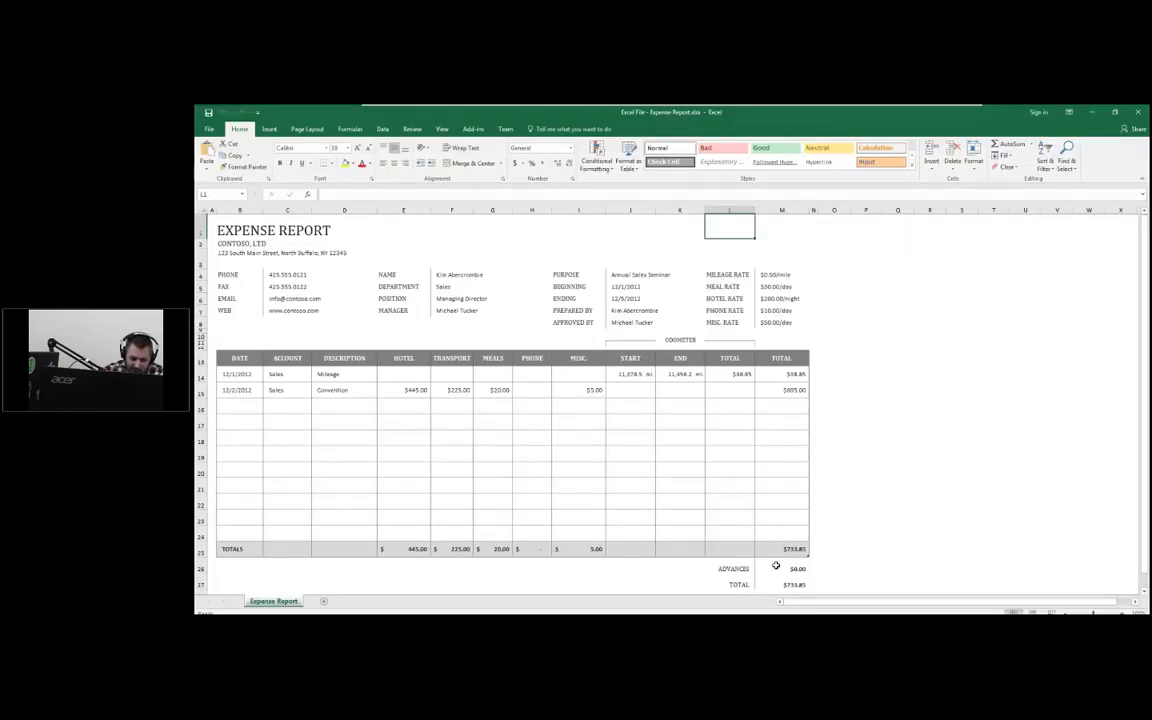
{"action": "scroll", "coordinate": [802, 515], "scroll_direction": "down", "scroll_amount": 3}
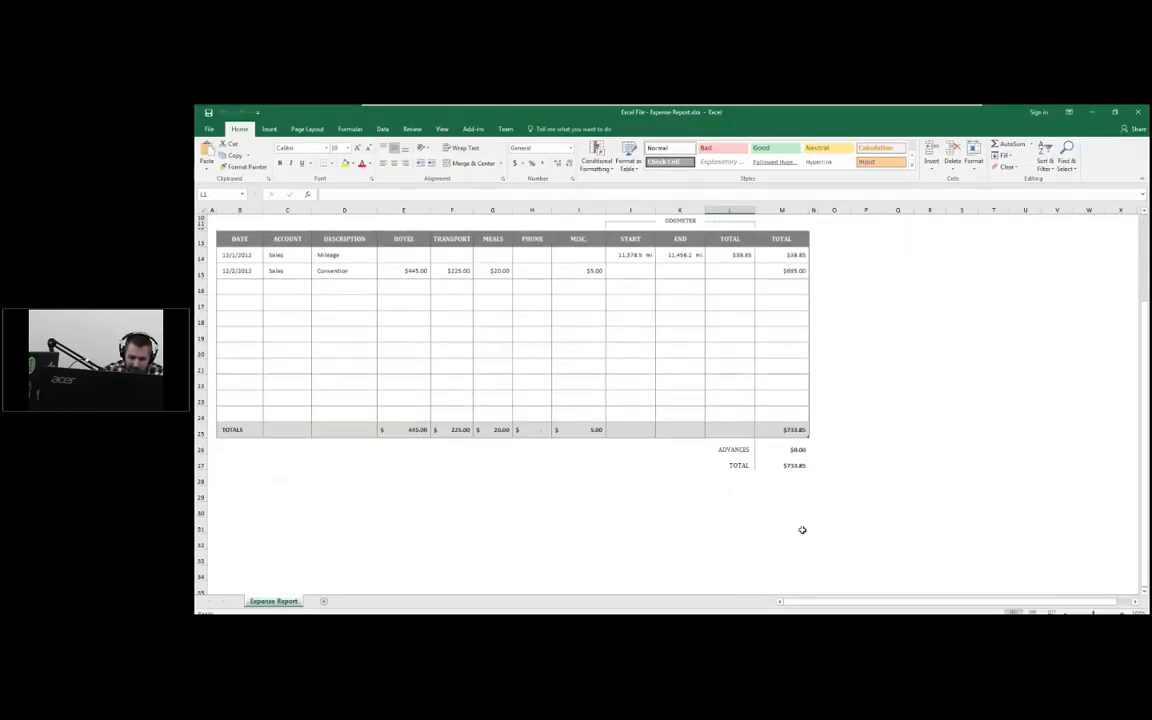
{"action": "left_click", "coordinate": [770, 430]}
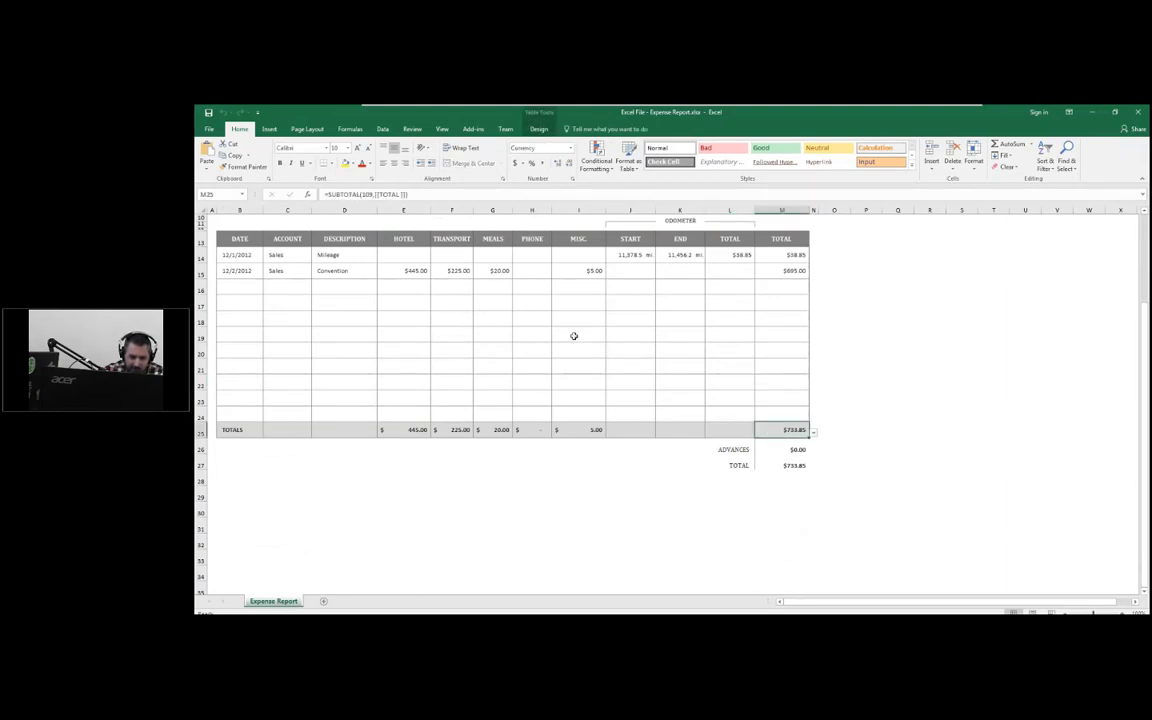
{"action": "left_click", "coordinate": [454, 193]}
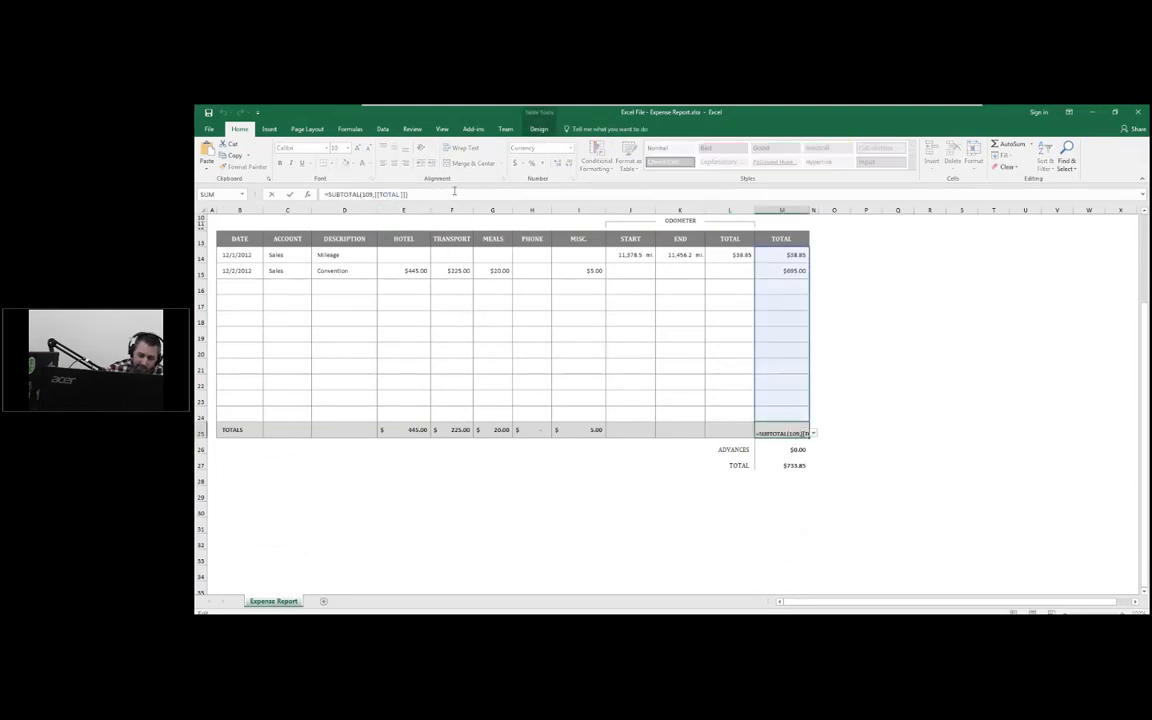
{"action": "type", "text": "+500"}
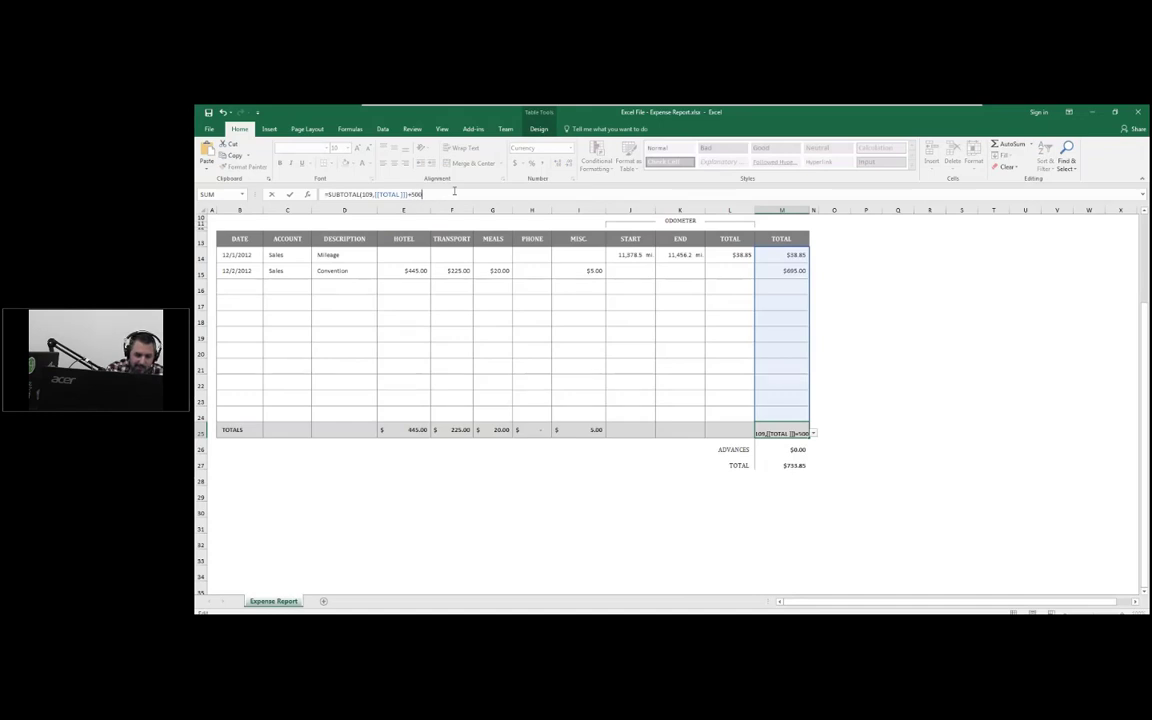
{"action": "key", "text": "Return"}
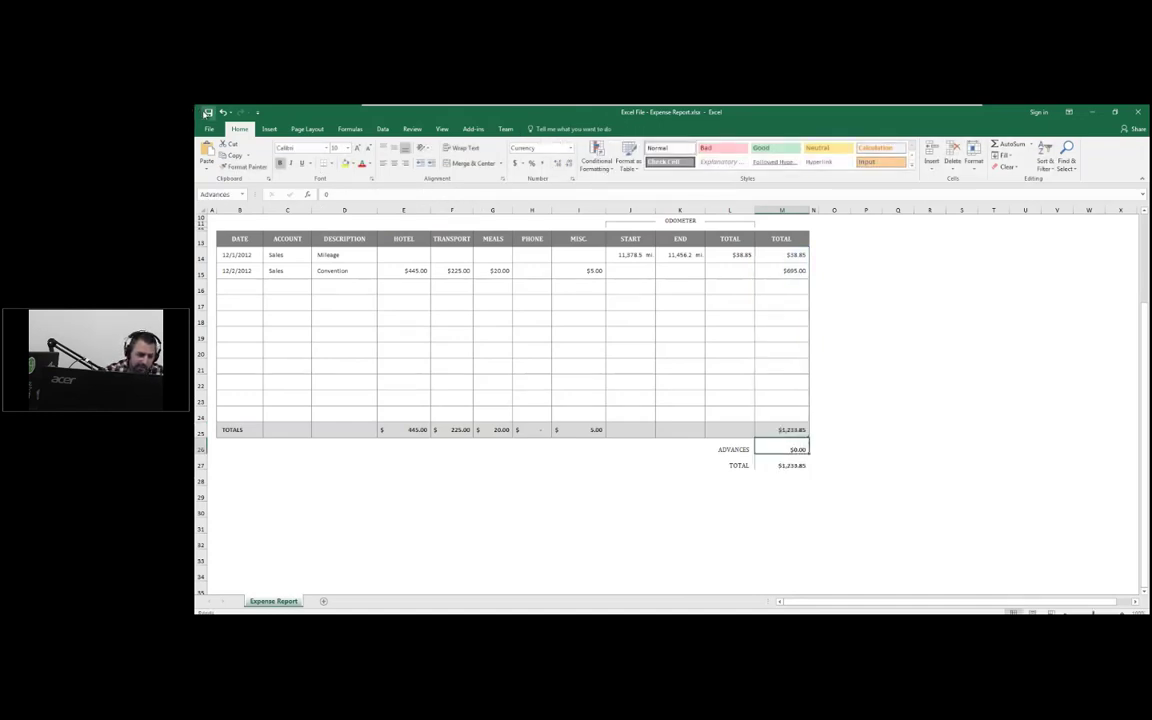
{"action": "left_click", "coordinate": [1141, 115]}
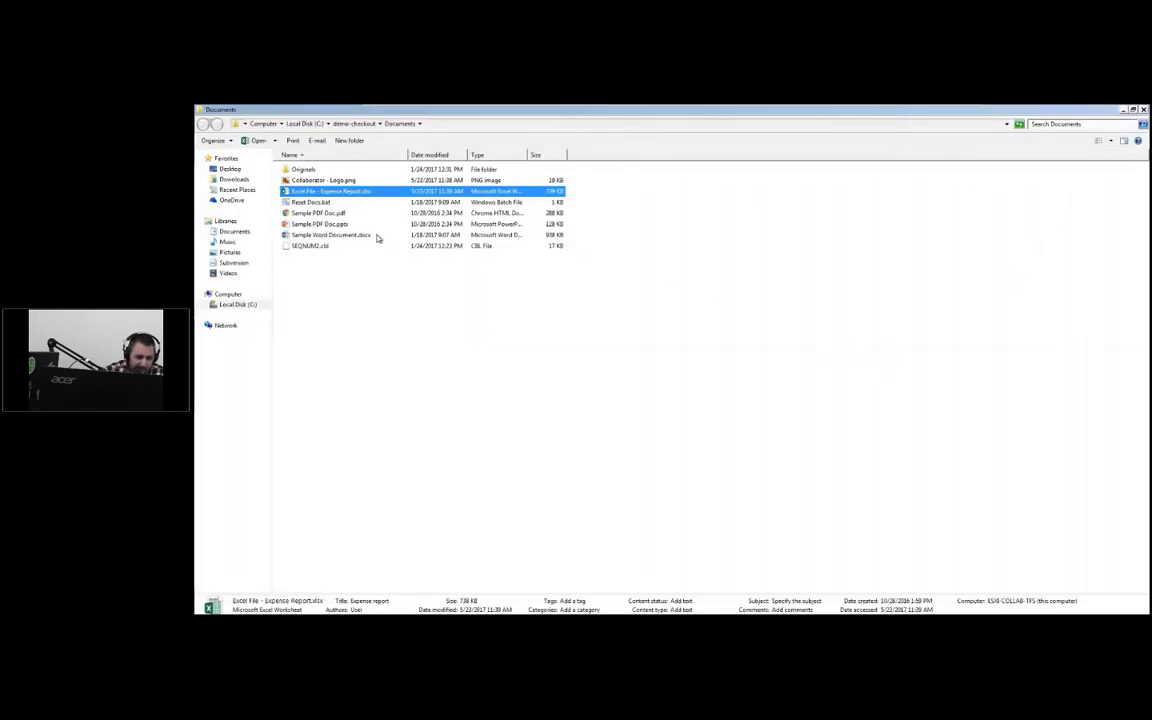
Step: Open Sample Word Document.docx in Word and insert blank lines below the heading to push the red sentence down beside the whale's fin
{"action": "left_click", "coordinate": [319, 214]}
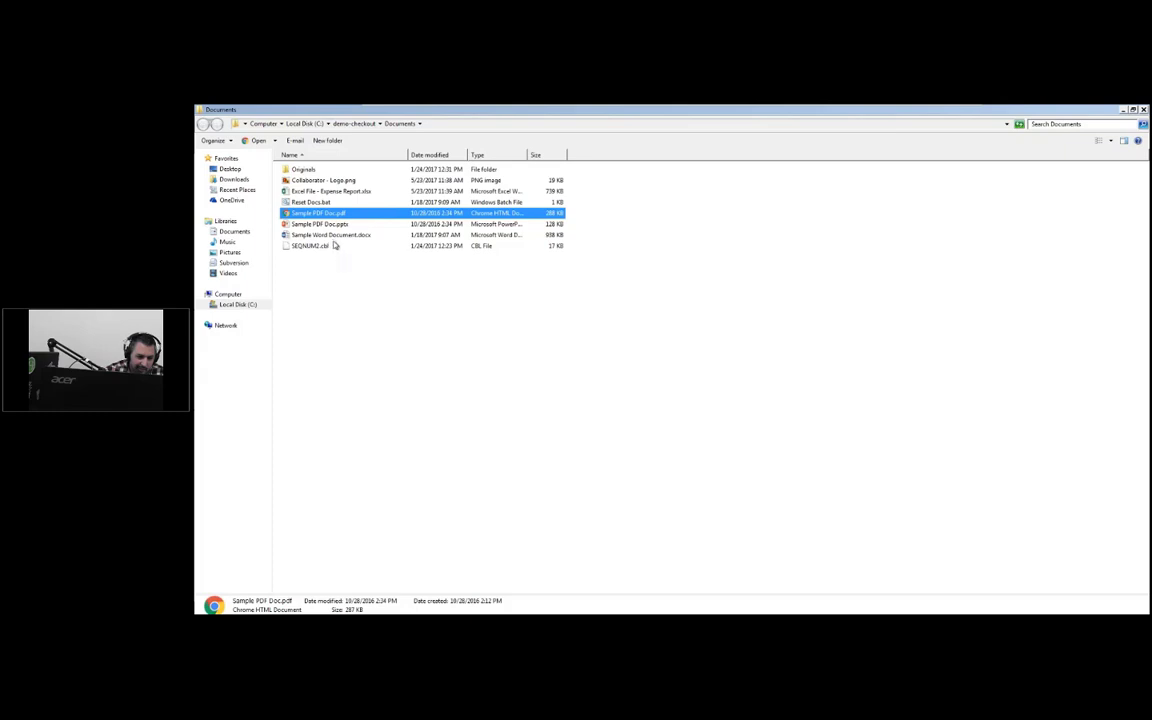
{"action": "double_click", "coordinate": [336, 237]}
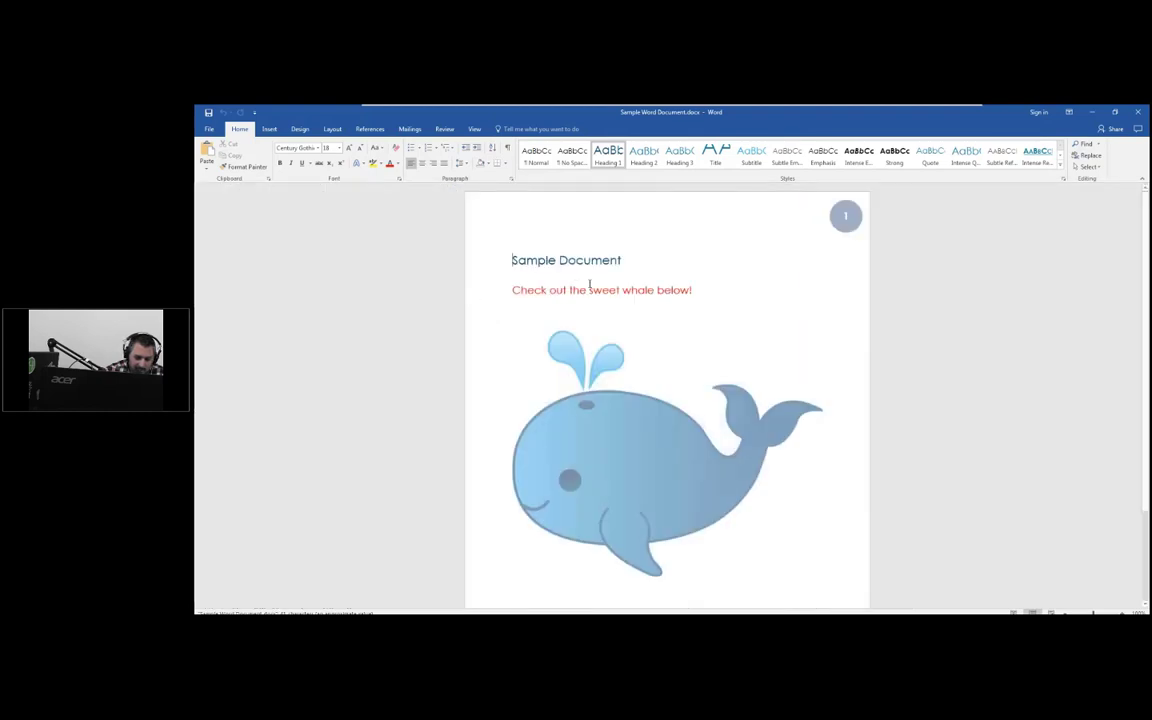
{"action": "left_click", "coordinate": [650, 260]}
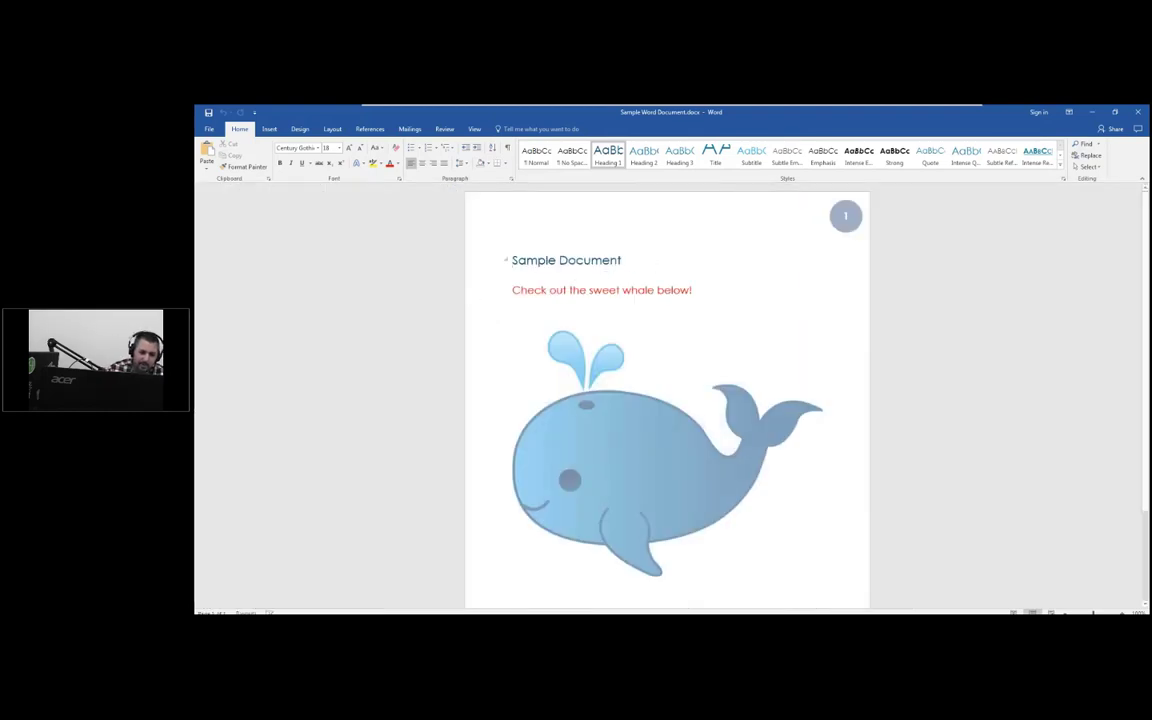
{"action": "key", "text": "Return"}
{"action": "key", "text": "Return"}
{"action": "key", "text": "Return"}
{"action": "key", "text": "Return"}
{"action": "key", "text": "Return"}
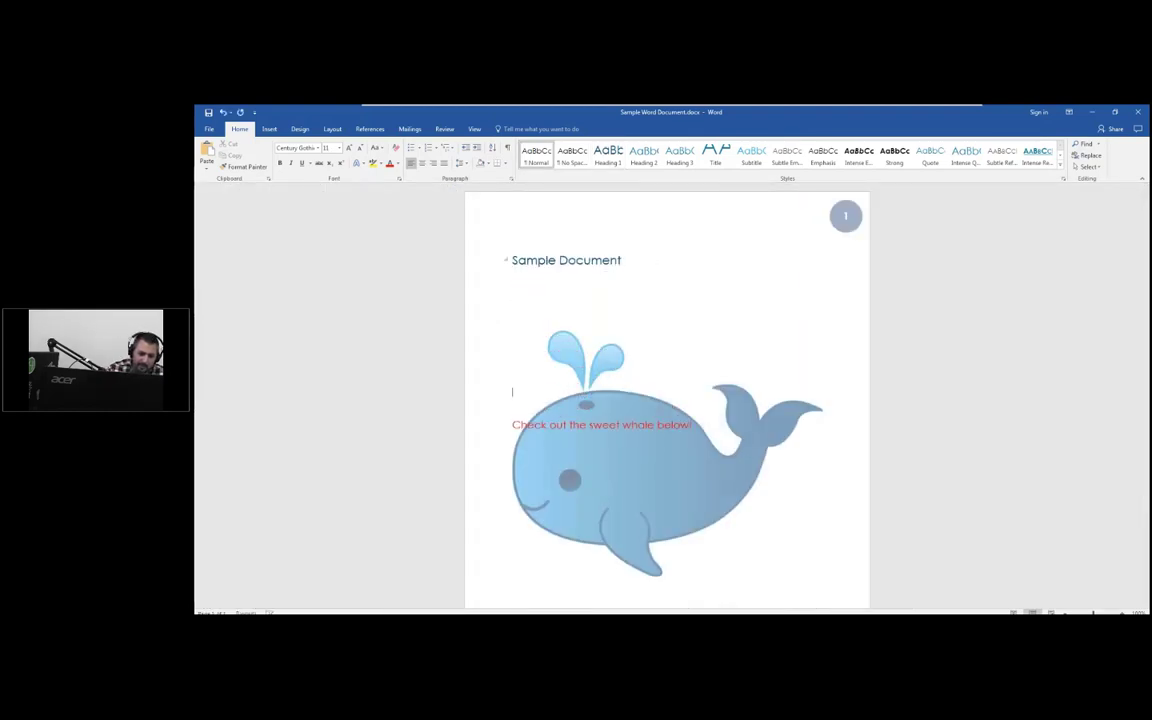
{"action": "key", "text": "Return"}
{"action": "key", "text": "Return"}
{"action": "key", "text": "Return"}
{"action": "key", "text": "Return"}
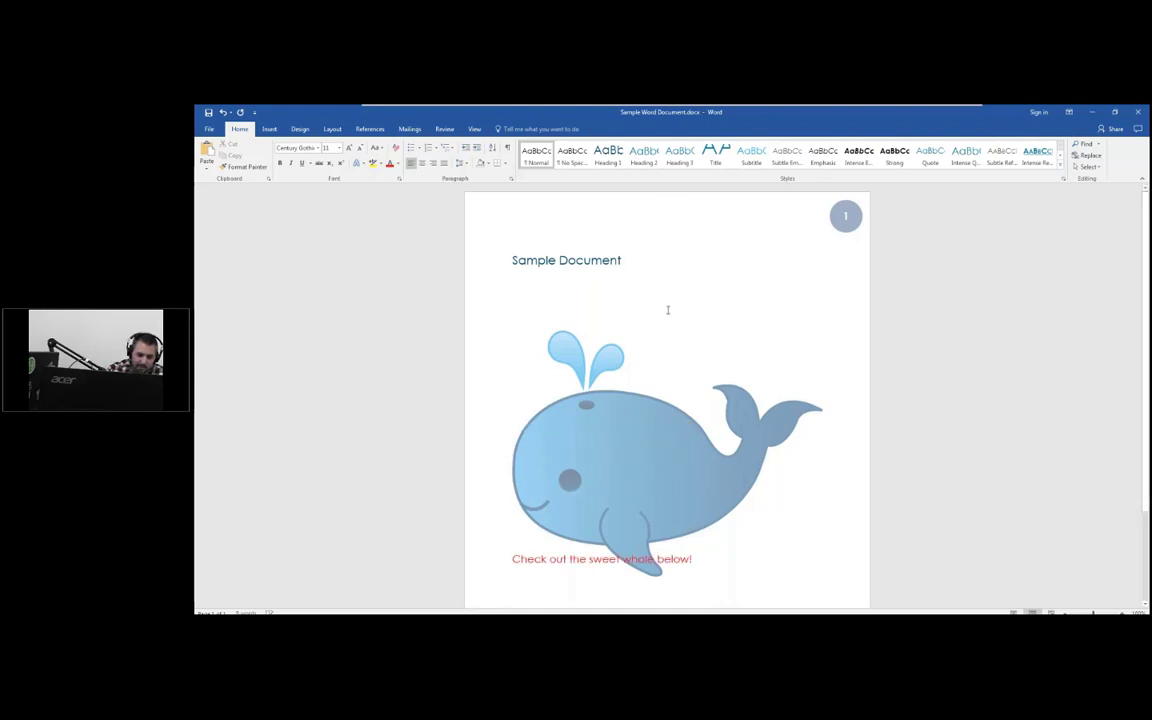
Step: Add a "Hello from" greeting with the sender's first name below the Sample Document heading, save, and close the document
{"action": "scroll", "coordinate": [660, 315], "scroll_direction": "down", "scroll_amount": 2}
{"action": "left_click", "coordinate": [627, 340]}
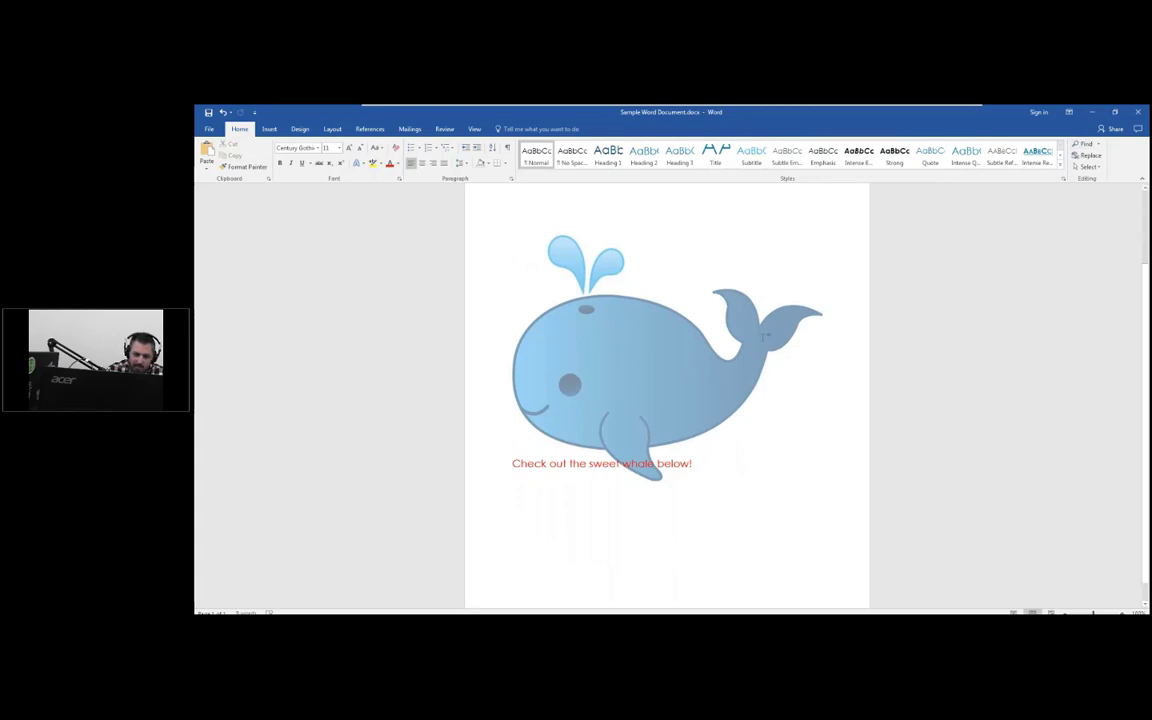
{"action": "scroll", "coordinate": [634, 288], "scroll_direction": "up", "scroll_amount": 2}
{"action": "left_click", "coordinate": [580, 272]}
{"action": "type", "text": "Hello th"}
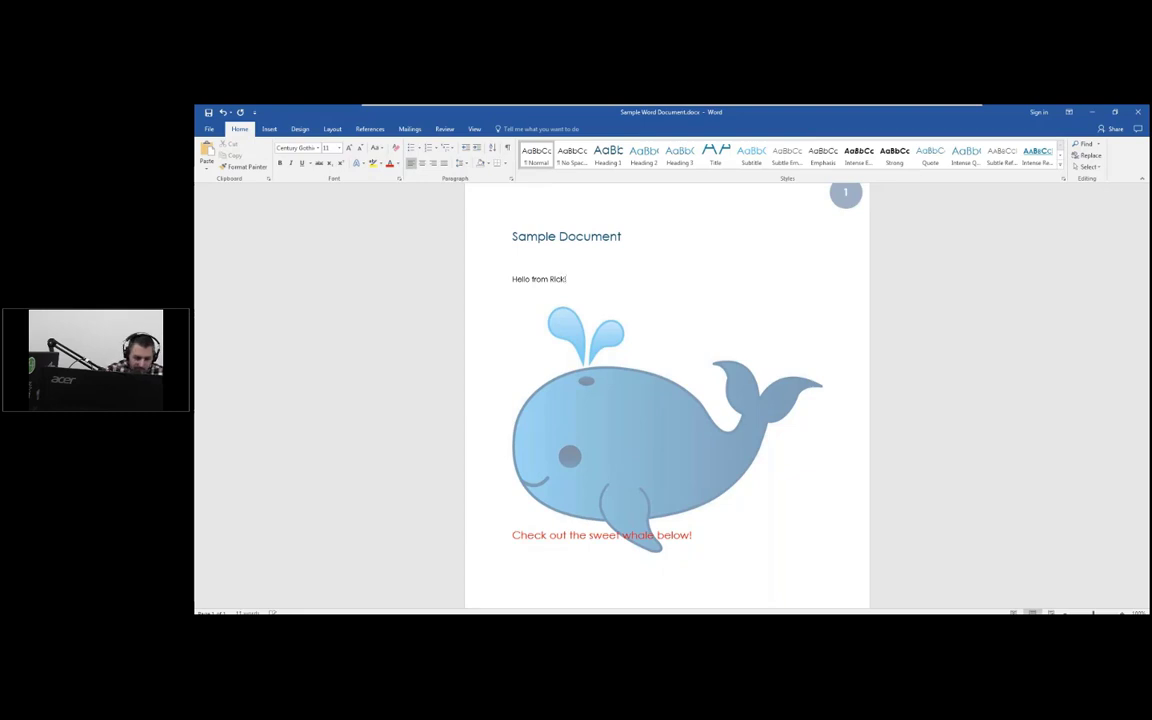
{"action": "left_click", "coordinate": [1137, 116]}
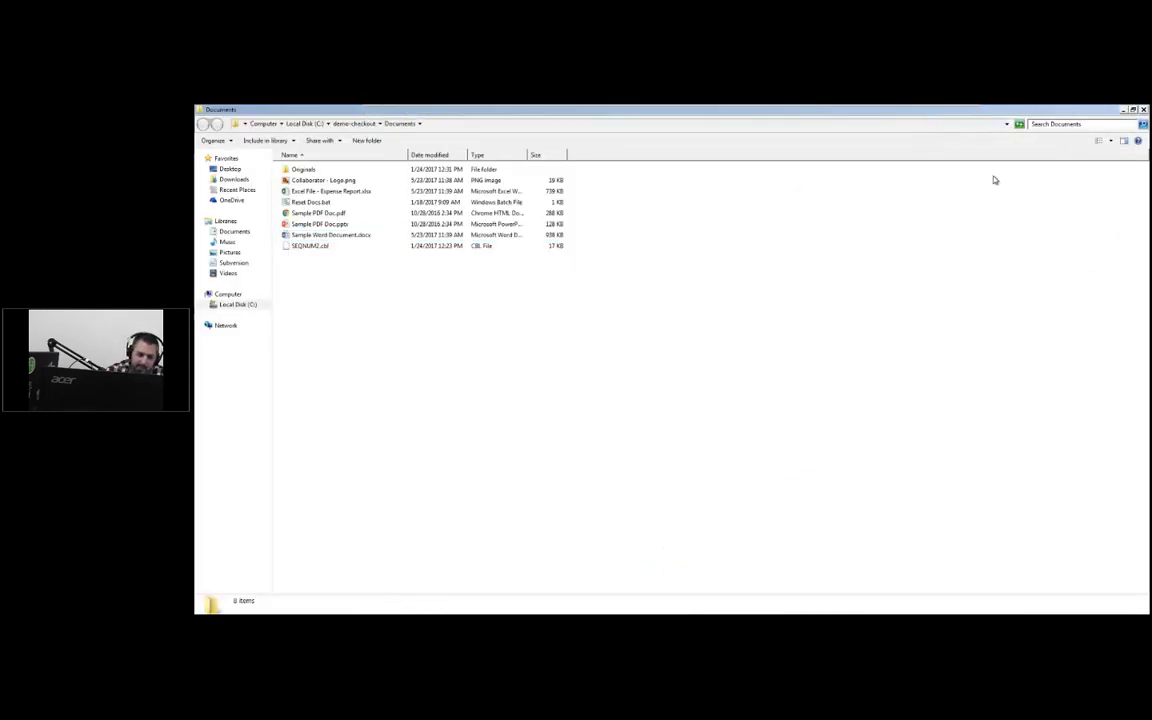
Step: Upload Collaborator - Logo.png, Excel File - Expense Report.xlsx, Sample PDF Doc.pdf and Sample Word Document.docx from the Documents folder to the open review
{"action": "left_click_drag", "start_coordinate": [299, 109], "coordinate": [758, 140]}
{"action": "left_click", "coordinate": [843, 216]}
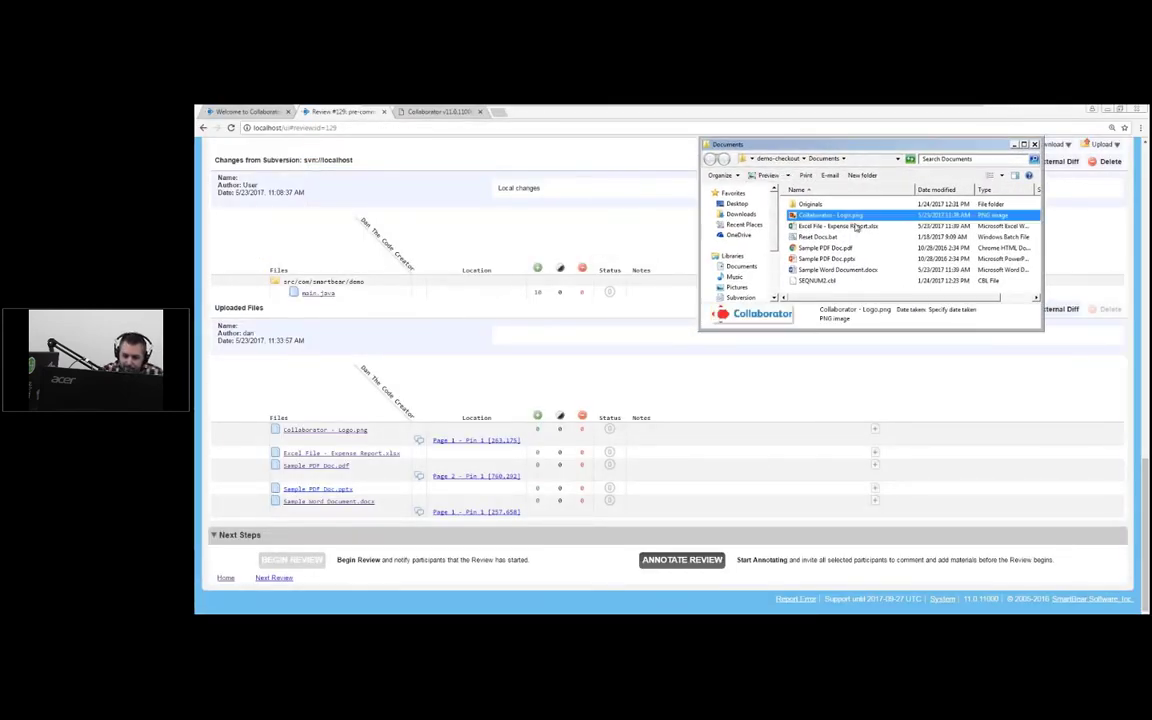
{"action": "left_click", "coordinate": [843, 226], "text": "ctrl"}
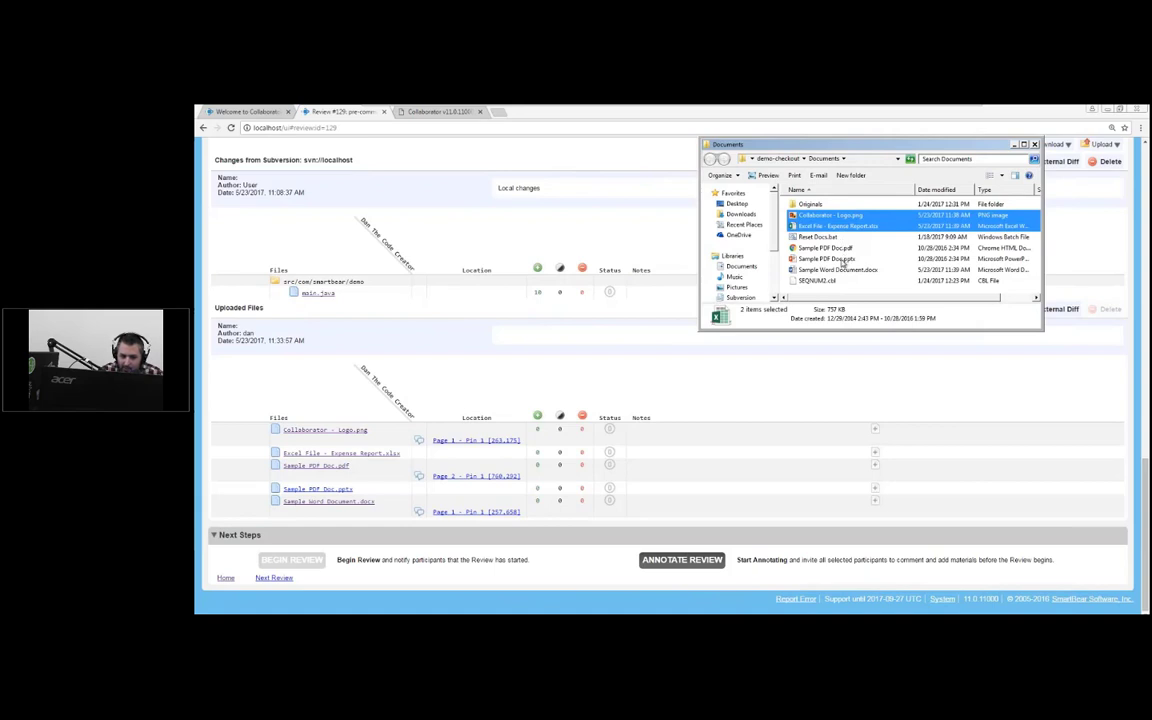
{"action": "left_click", "coordinate": [830, 248], "text": "ctrl"}
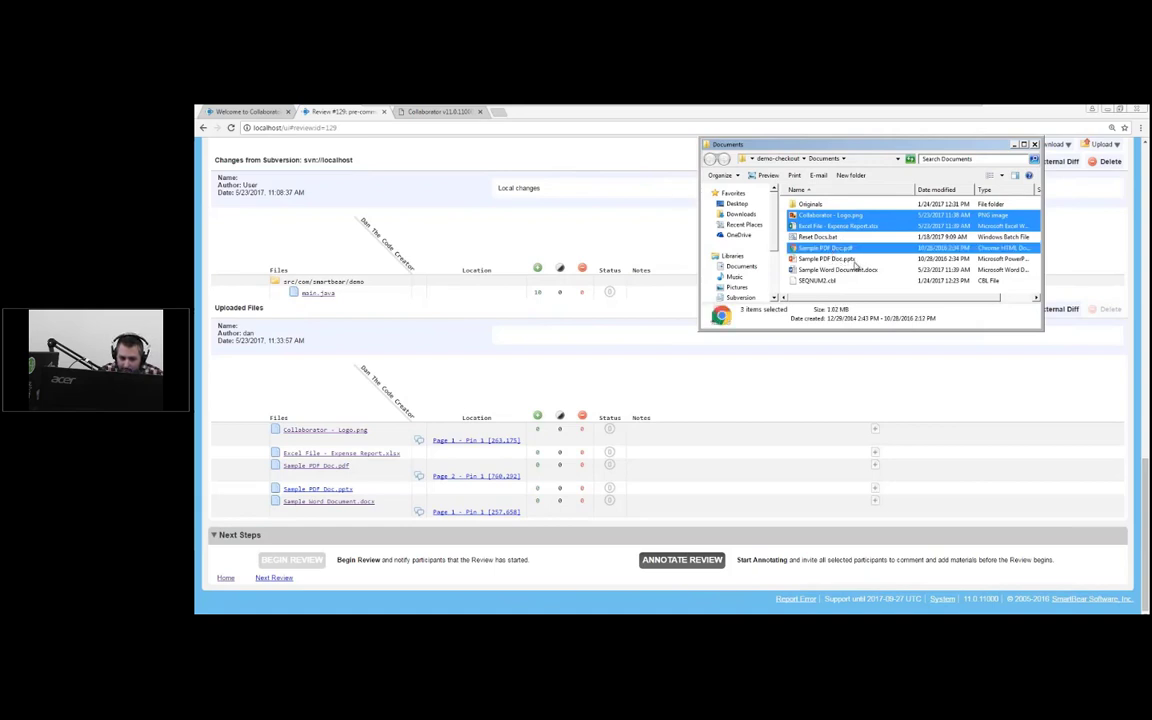
{"action": "left_click", "coordinate": [848, 270], "text": "ctrl"}
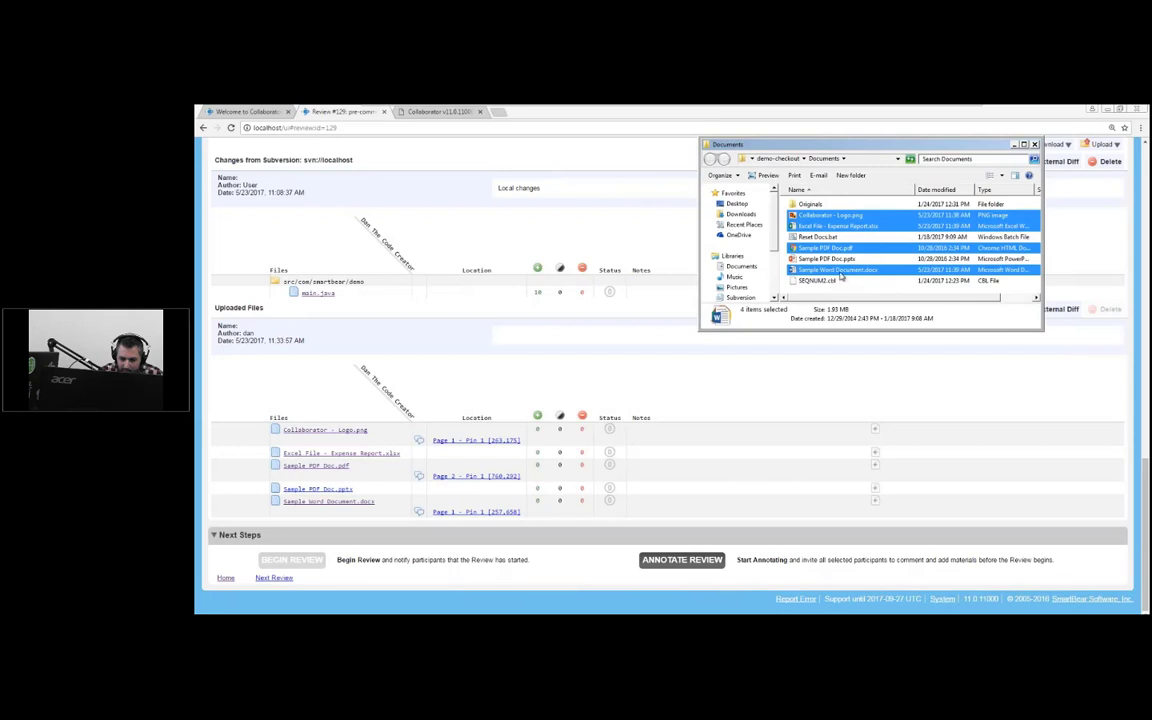
{"action": "left_click_drag", "start_coordinate": [841, 276], "coordinate": [500, 390]}
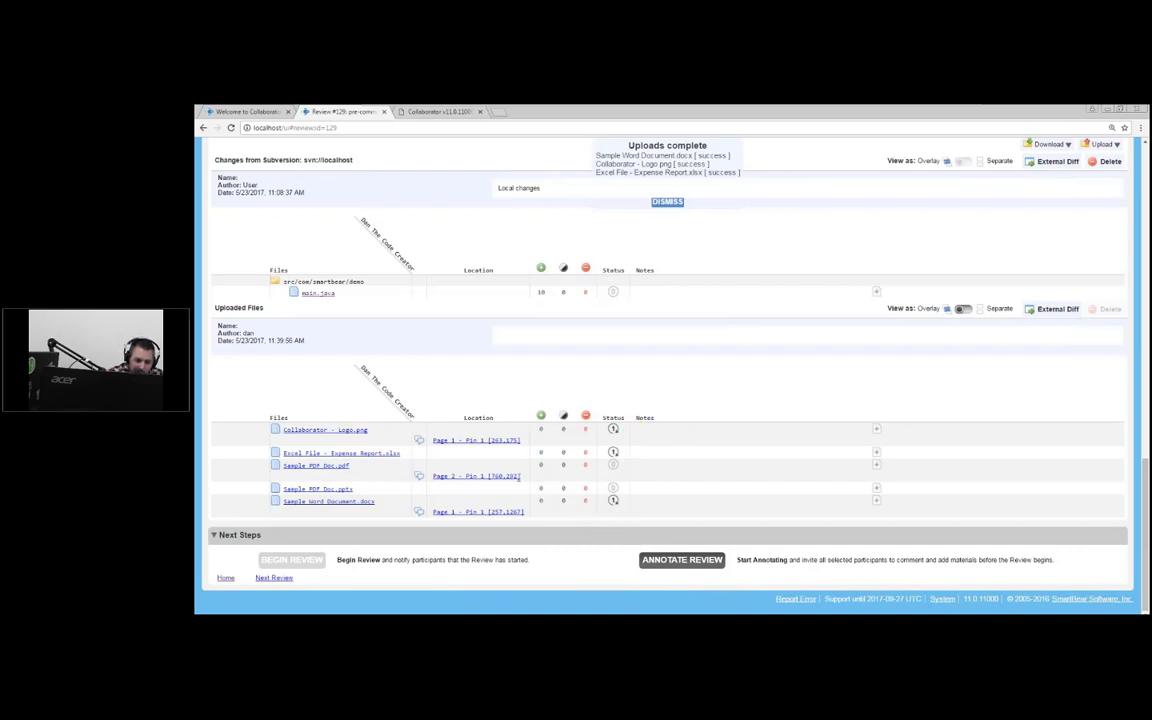
Step: Compare the first and latest uploads of Collaborator - Logo.png, overlay them with transparency 81, and return to the review summary
{"action": "left_click", "coordinate": [340, 431]}
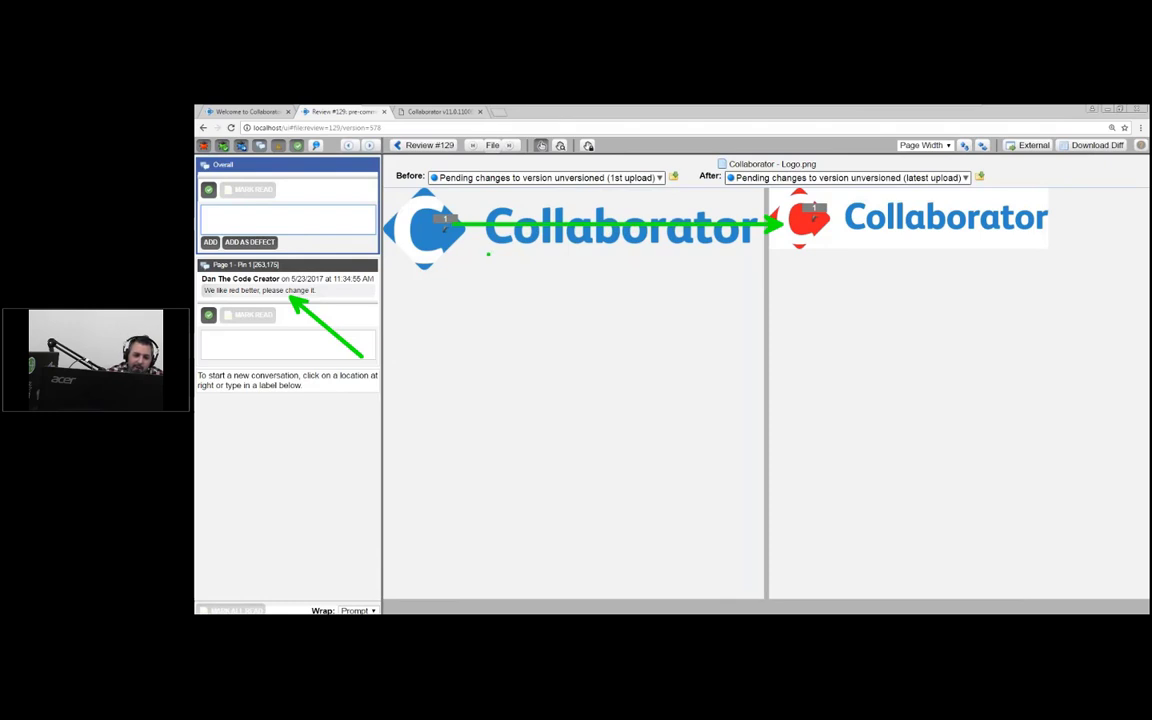
{"action": "key", "text": "Escape"}
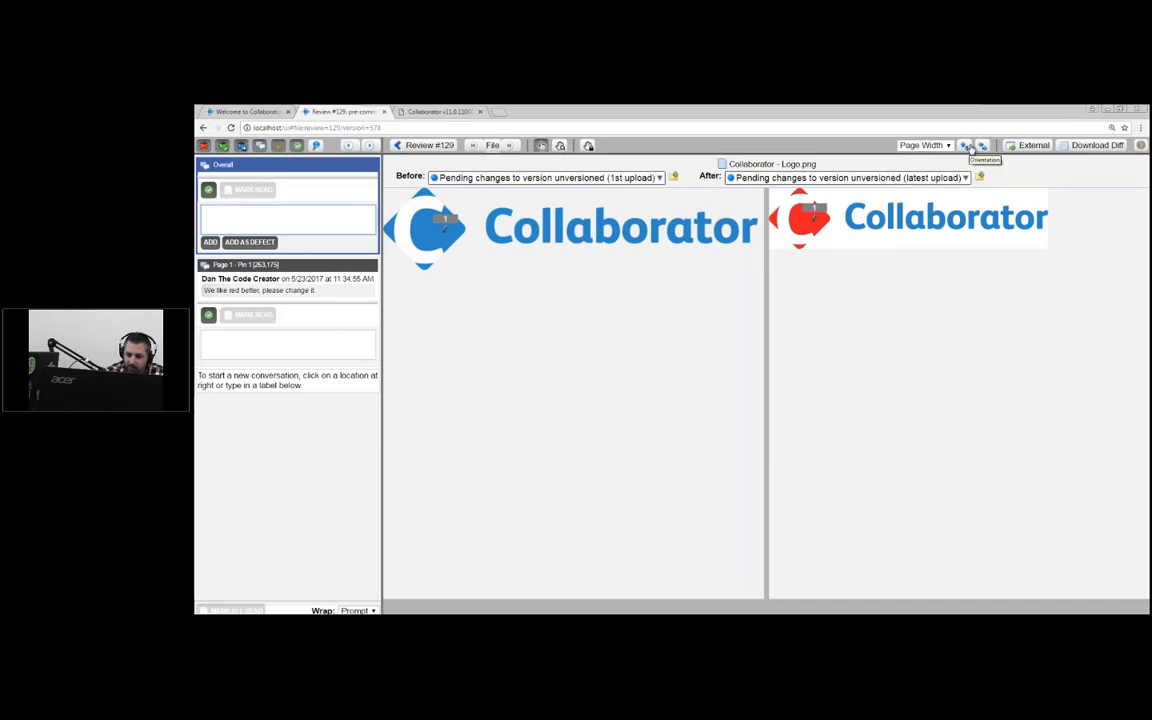
{"action": "left_click", "coordinate": [966, 147]}
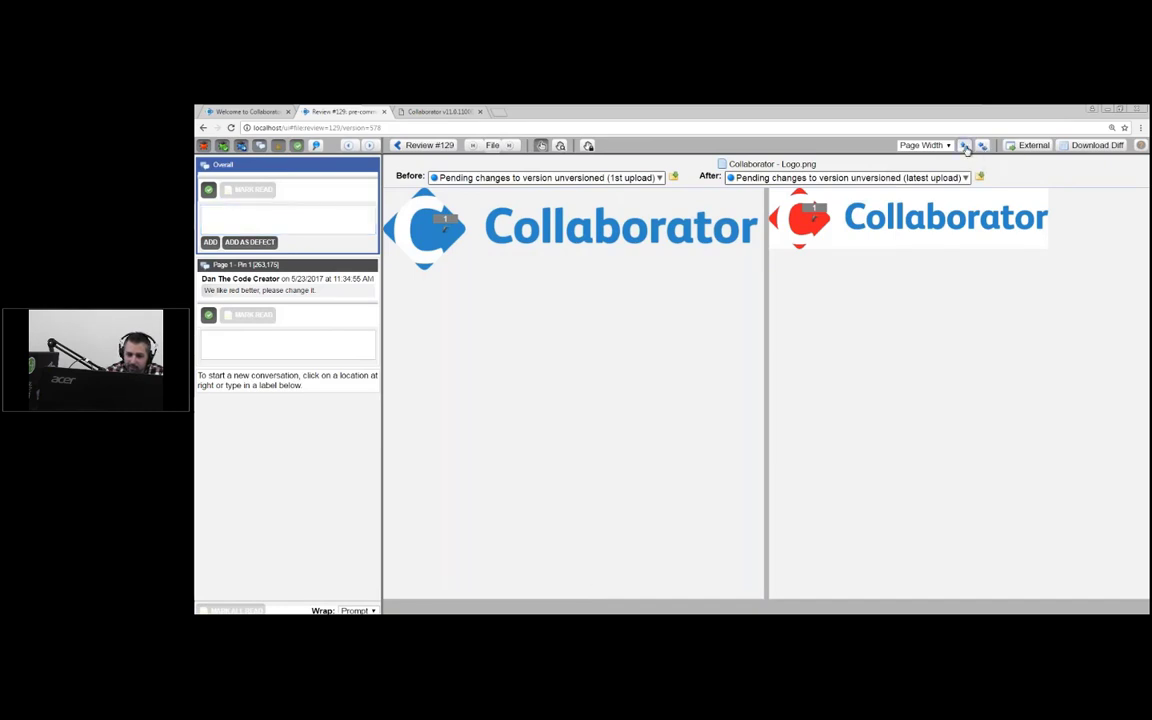
{"action": "left_click_drag", "start_coordinate": [537, 608], "coordinate": [543, 581]}
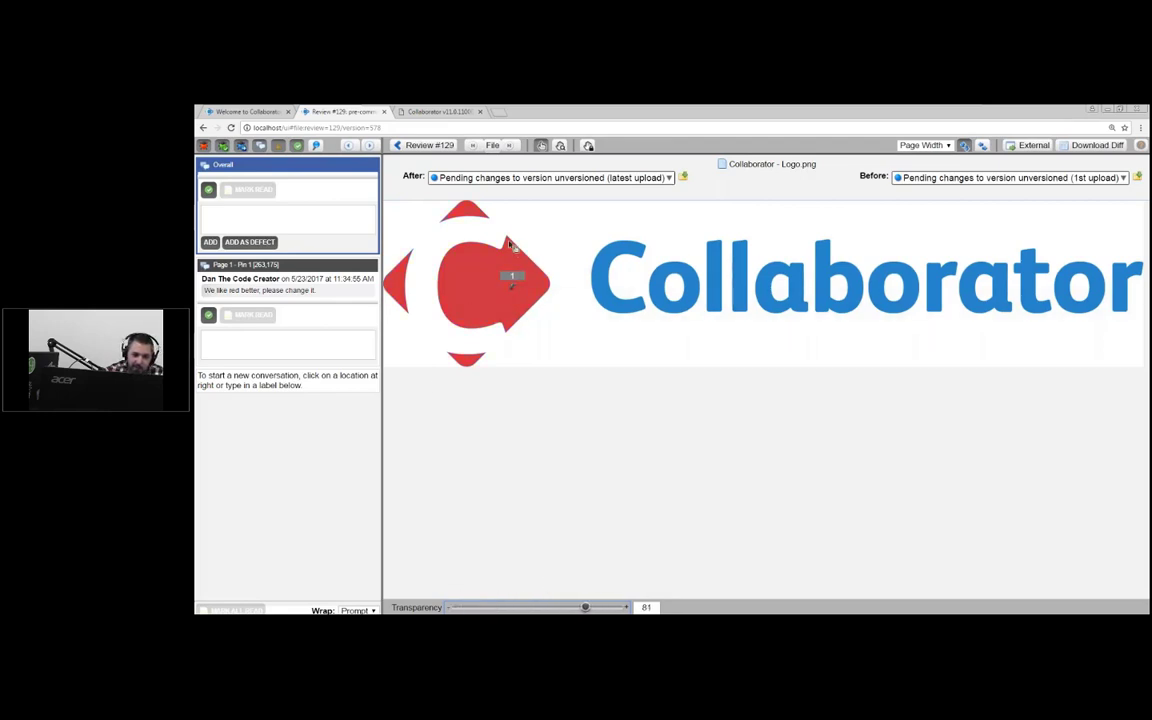
{"action": "left_click", "coordinate": [425, 145]}
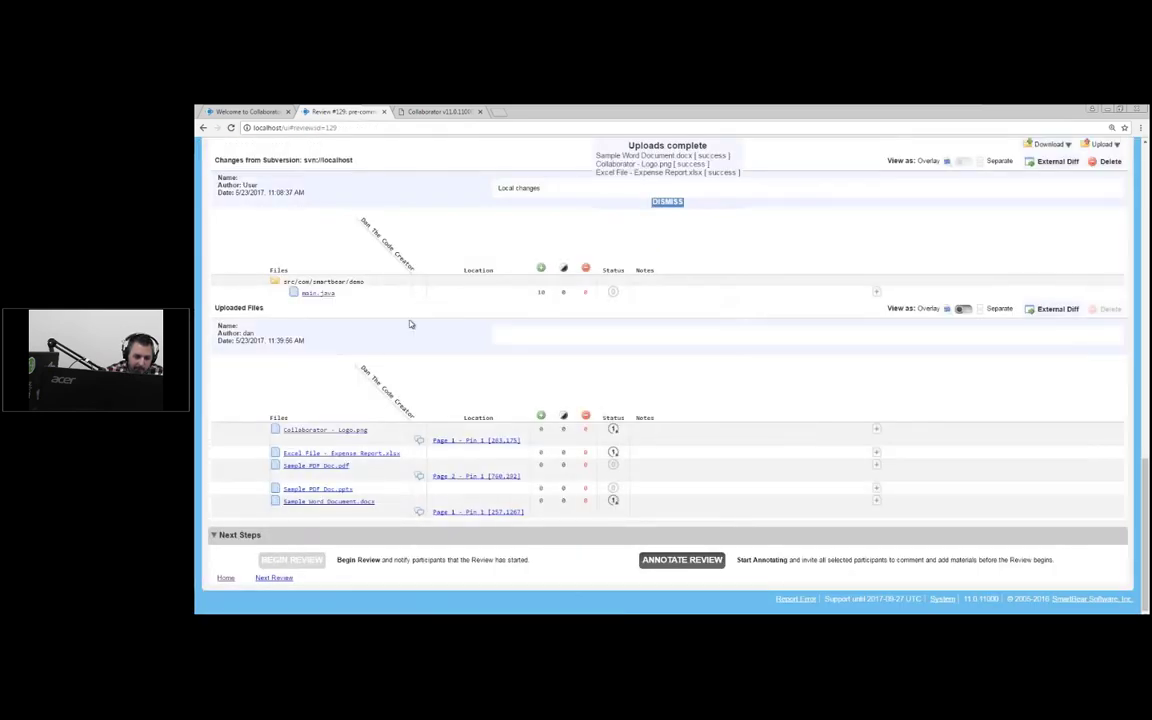
Step: Compare cells M15 and M25 between both uploads of Excel File - Expense Report.xlsx, checking M25's formula and value, and return to the review summary
{"action": "left_click", "coordinate": [387, 455]}
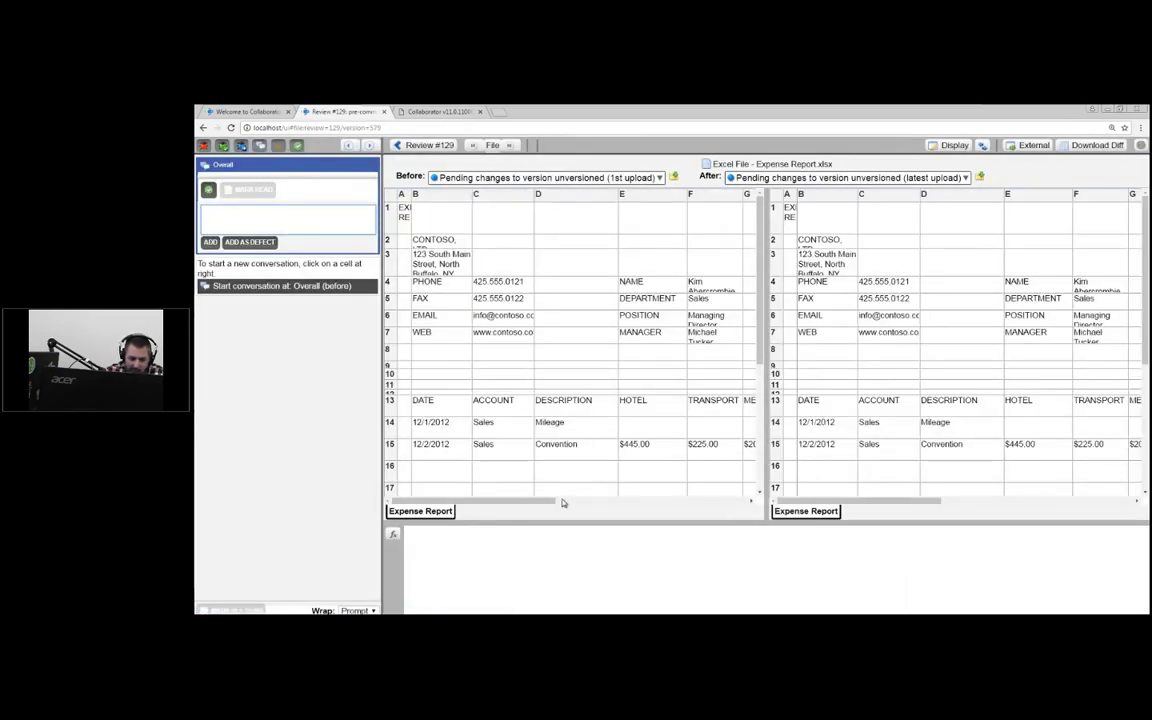
{"action": "left_click_drag", "start_coordinate": [543, 503], "coordinate": [1091, 504]}
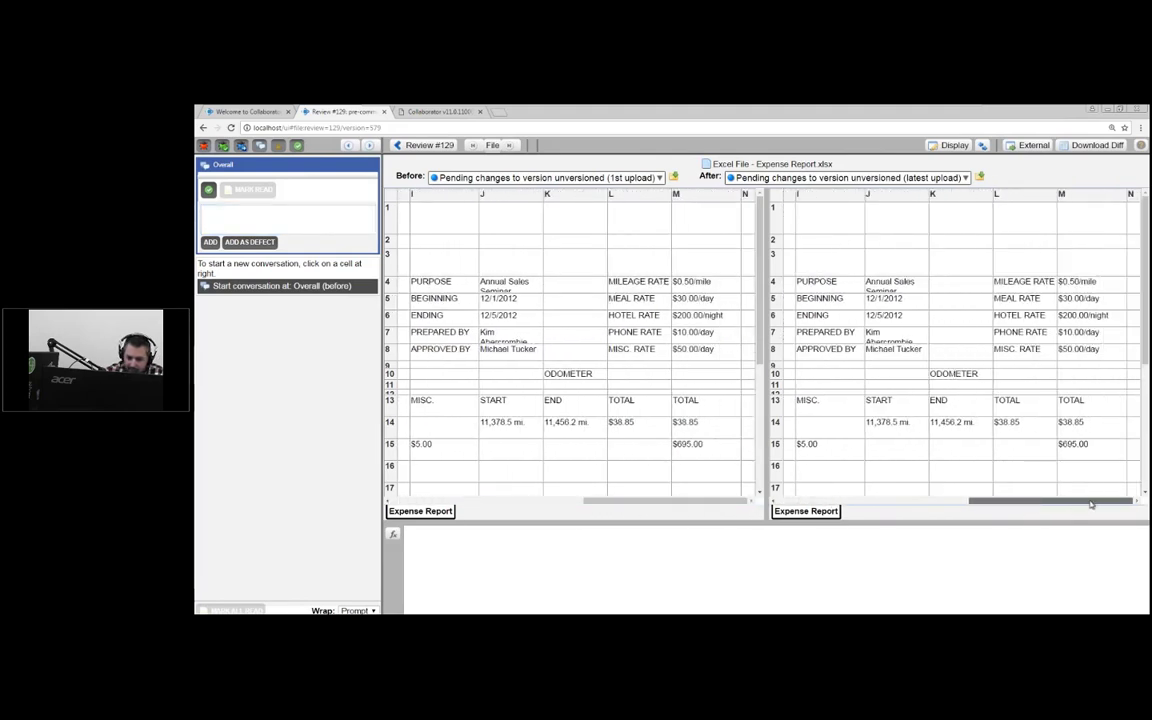
{"action": "left_click", "coordinate": [1087, 443]}
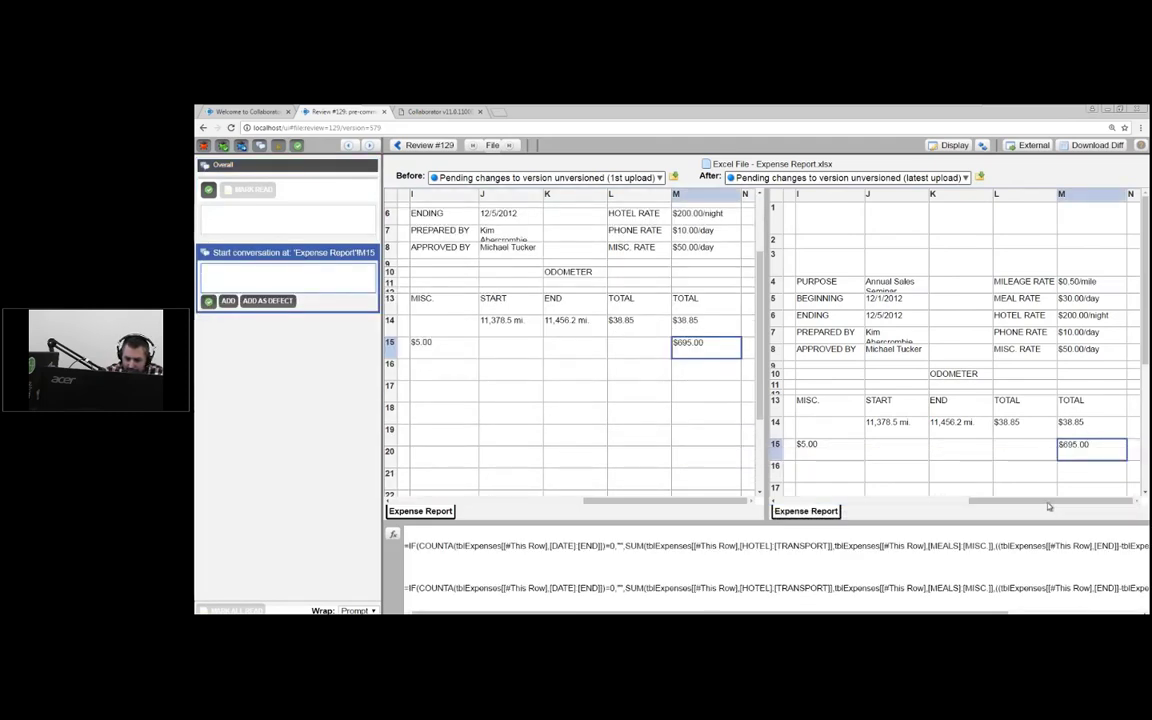
{"action": "scroll", "coordinate": [1050, 423], "scroll_direction": "down", "scroll_amount": 5}
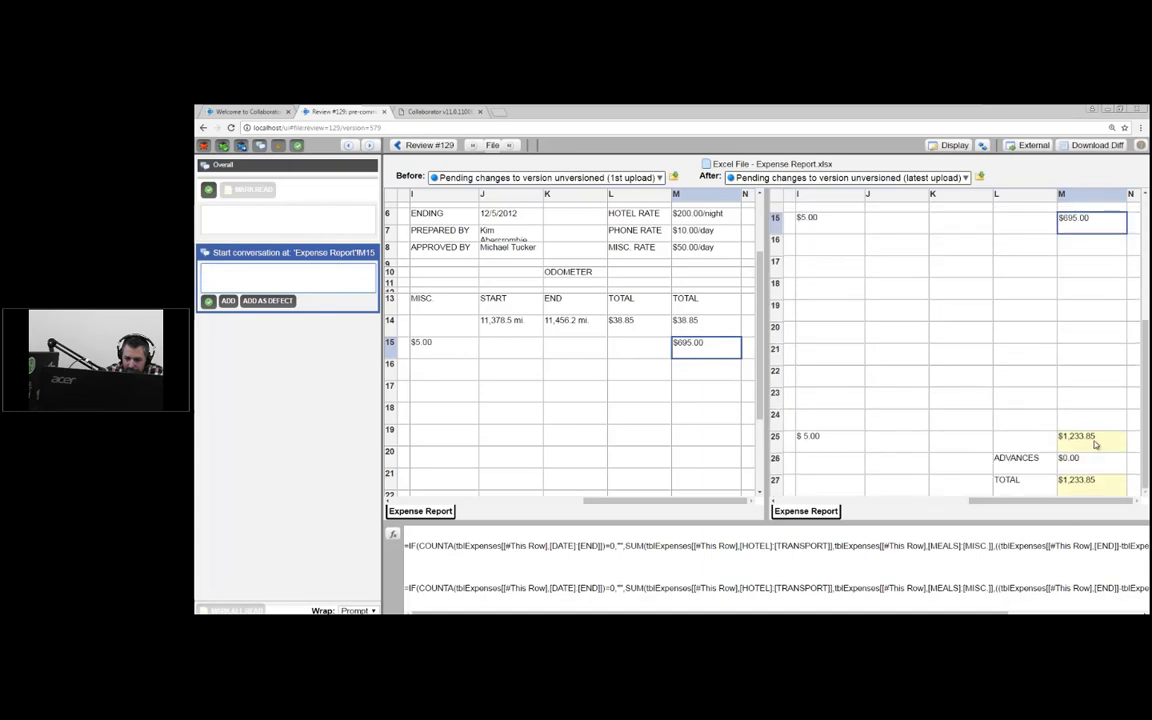
{"action": "left_click", "coordinate": [1093, 440]}
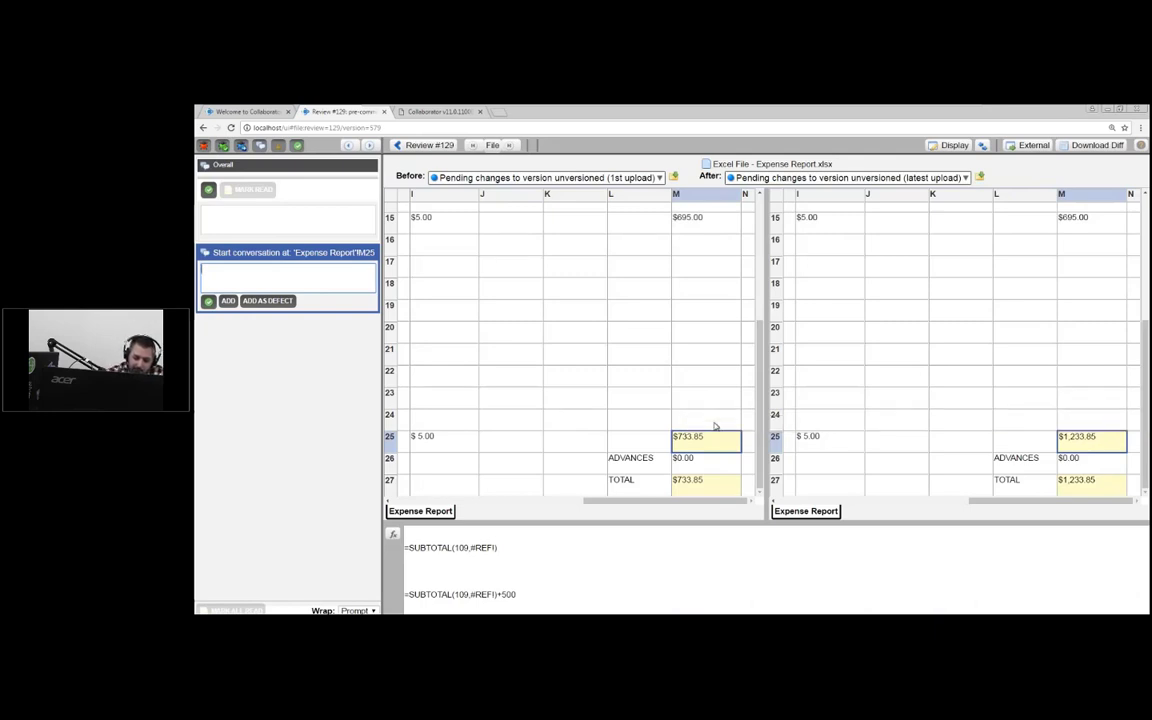
{"action": "left_click", "coordinate": [393, 534]}
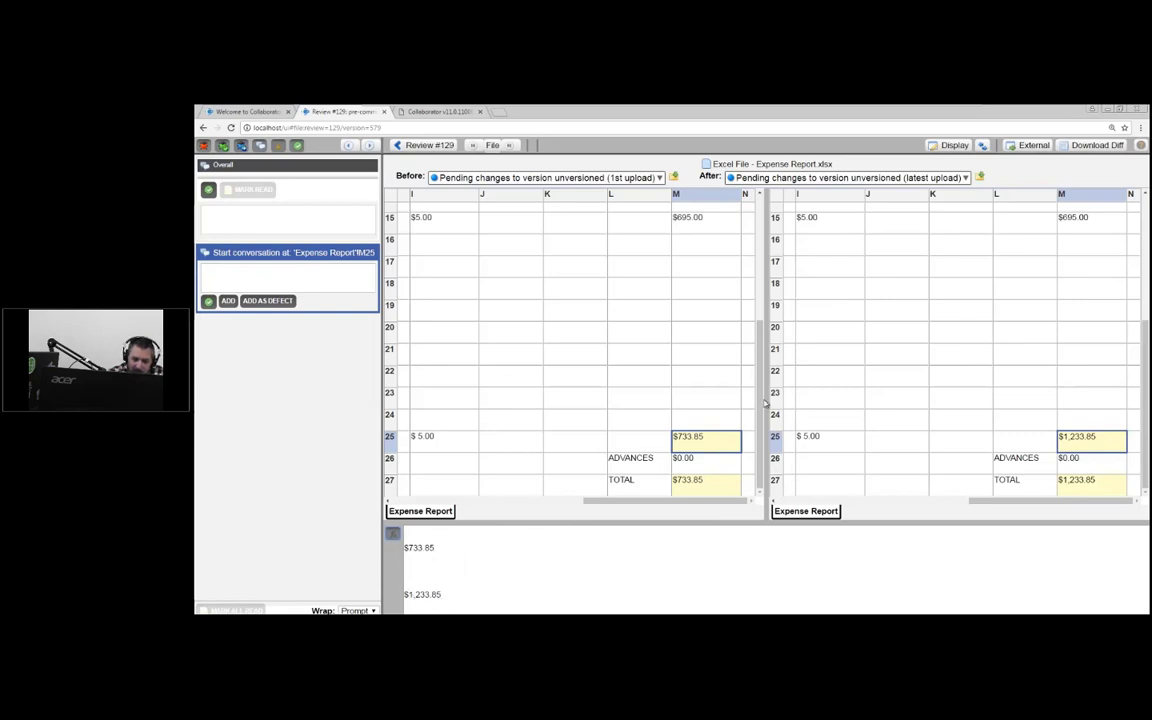
{"action": "left_click", "coordinate": [393, 534]}
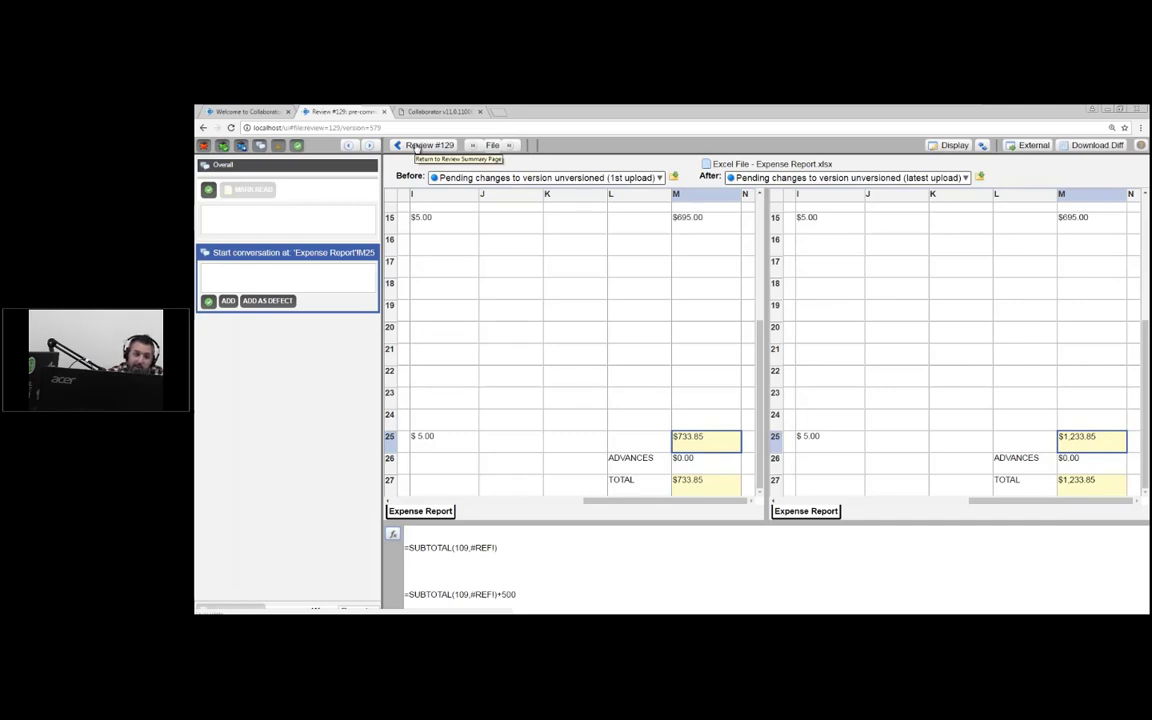
{"action": "left_click", "coordinate": [420, 146]}
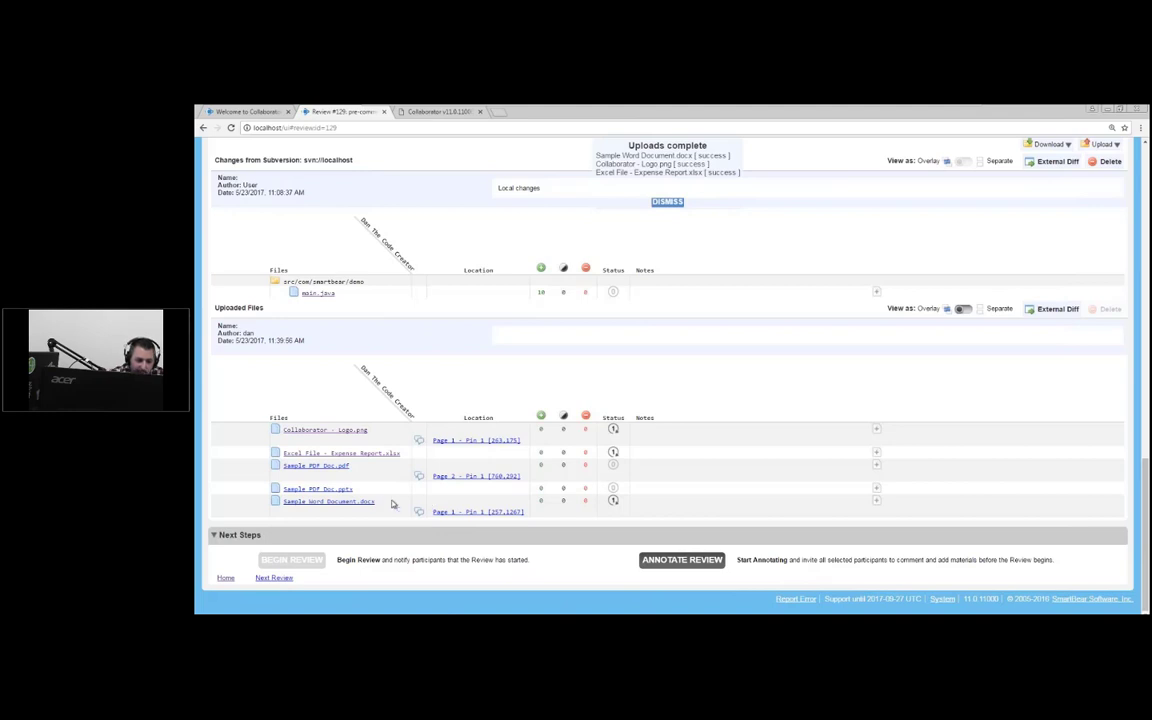
Step: Open Sample Word Document.docx from the review and look over its first upload beside the latest one
{"action": "left_click", "coordinate": [336, 505]}
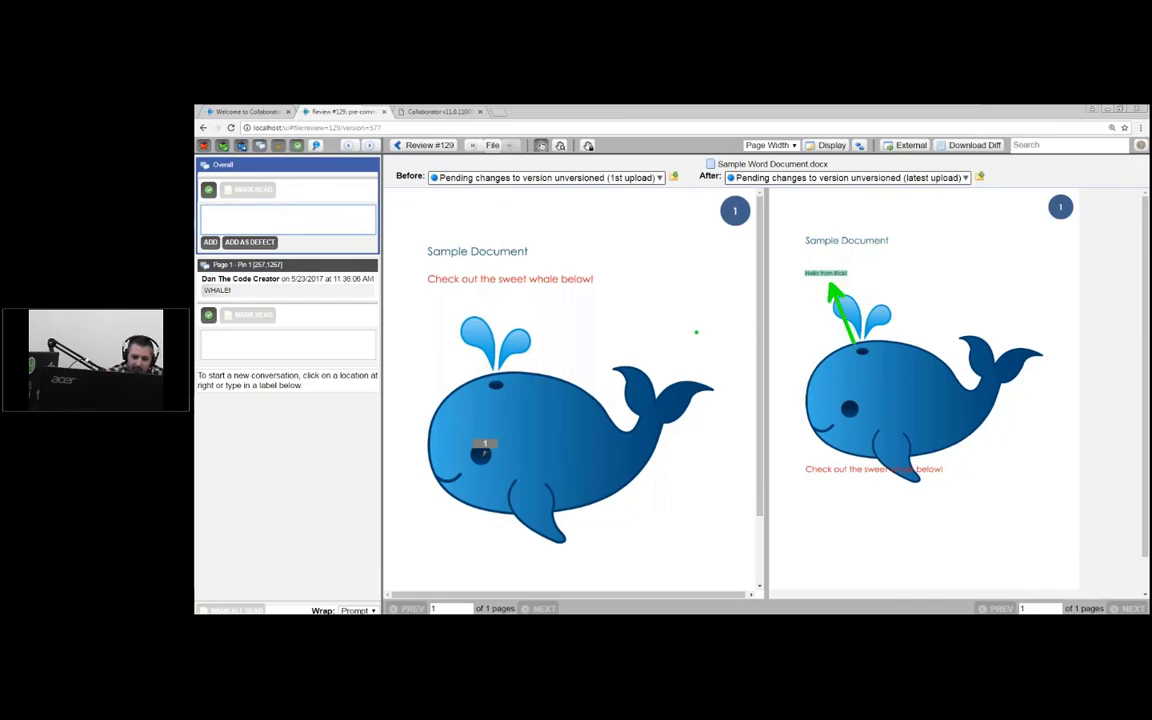
{"action": "scroll", "coordinate": [638, 373], "scroll_direction": "down", "scroll_amount": 2}
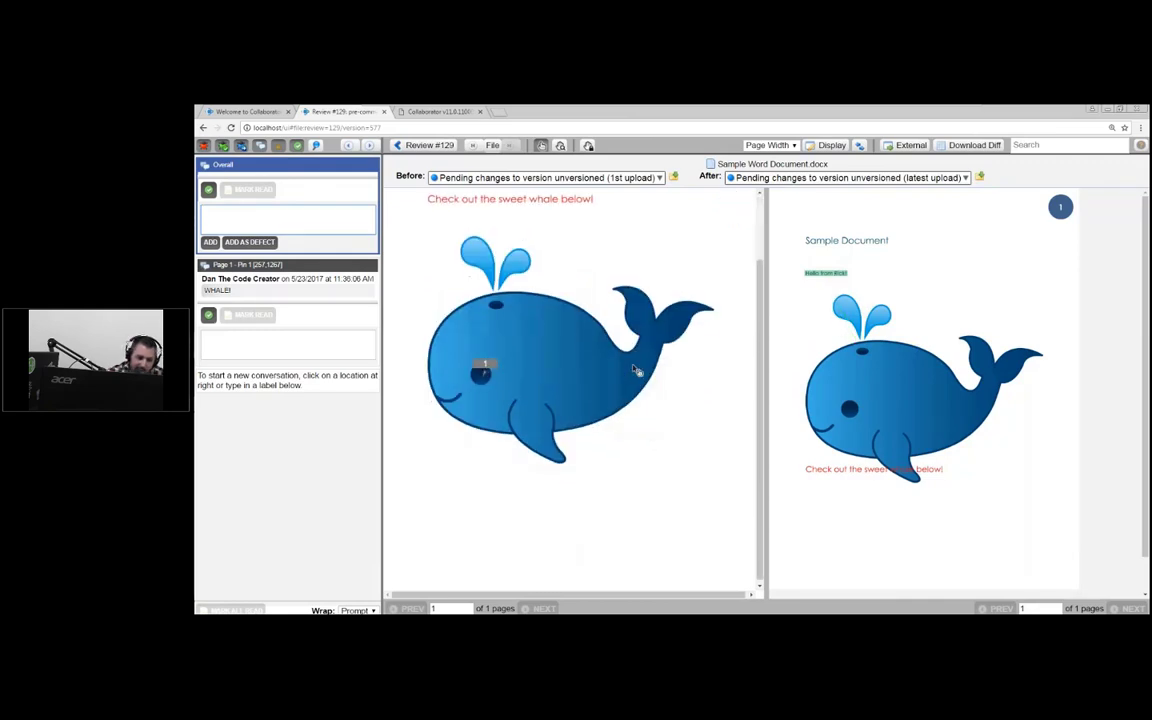
{"action": "scroll", "coordinate": [638, 373], "scroll_direction": "up", "scroll_amount": 2}
{"action": "scroll", "coordinate": [631, 372], "scroll_direction": "up", "scroll_amount": 1}
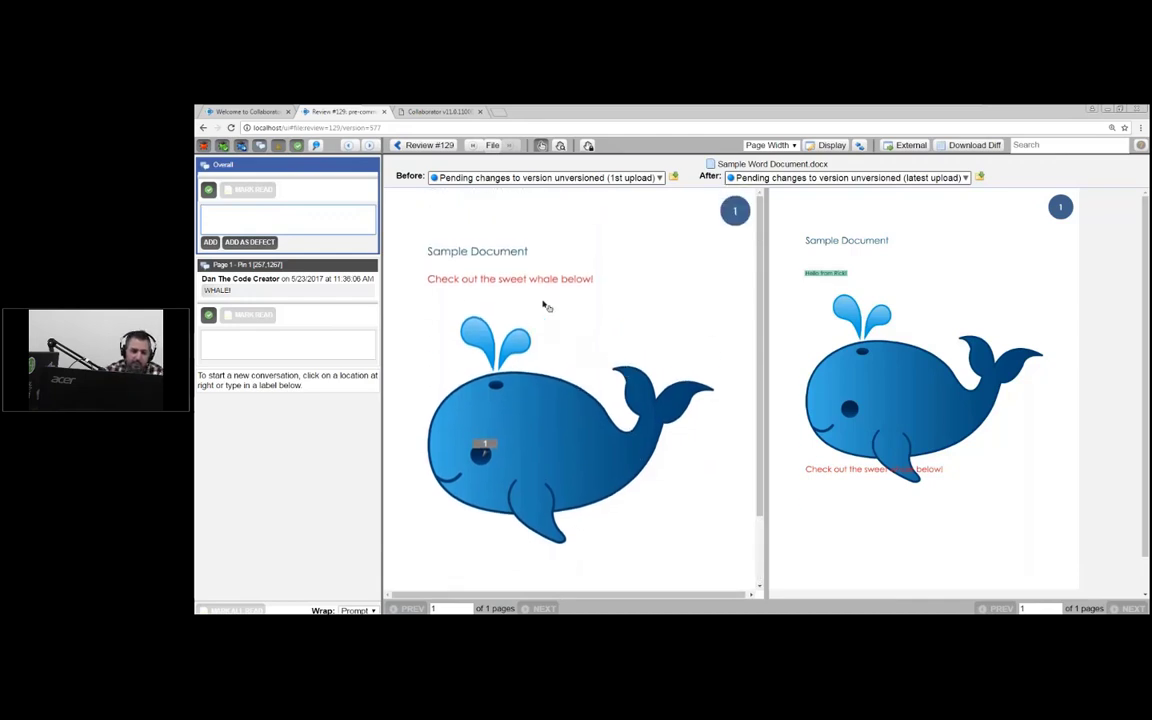
Step: Zoom in on the whale in each version of the Word document and pan around the two pages independently
{"action": "left_click", "coordinate": [560, 146]}
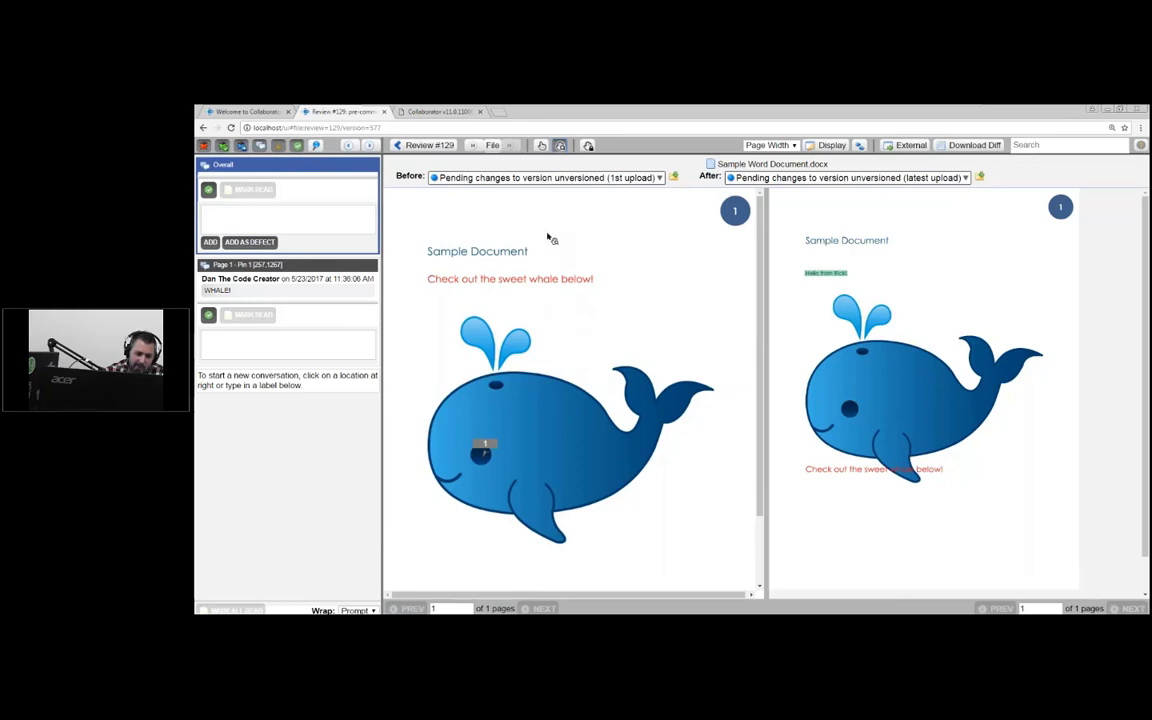
{"action": "left_click_drag", "start_coordinate": [593, 301], "coordinate": [562, 304]}
{"action": "scroll", "coordinate": [568, 319], "scroll_direction": "up", "scroll_amount": 3}
{"action": "scroll", "coordinate": [568, 322], "scroll_direction": "up", "scroll_amount": 5}
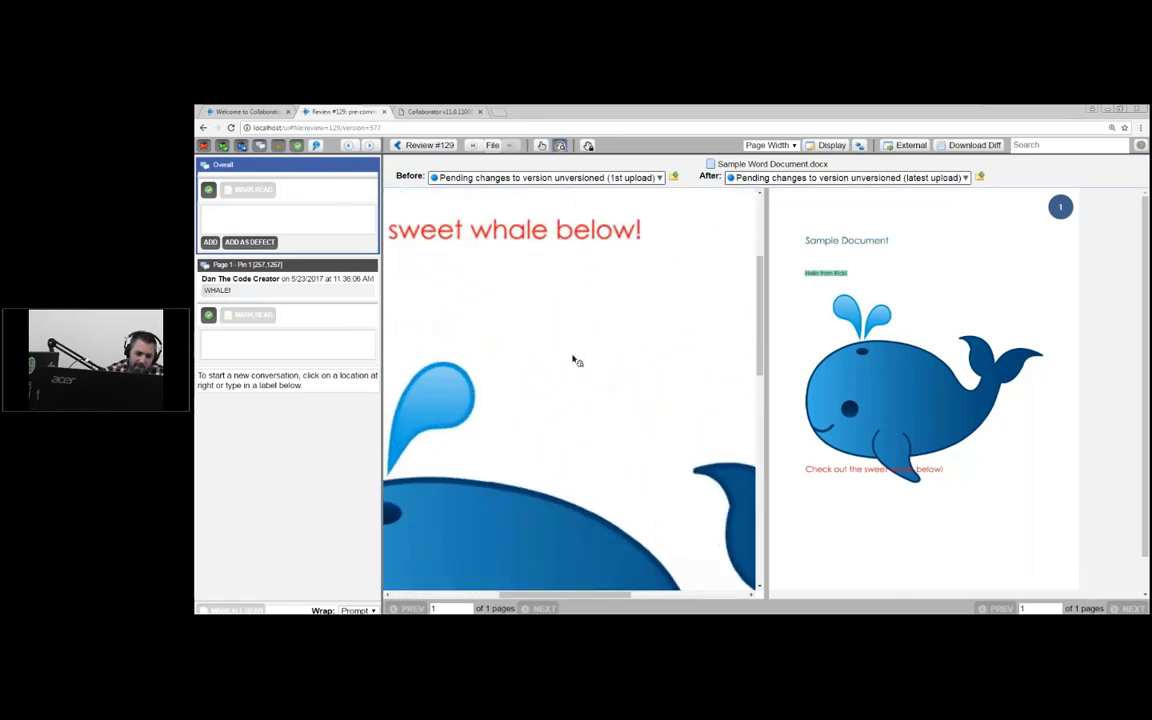
{"action": "mouse_move", "coordinate": [560, 265]}
{"action": "left_mouse_down"}
{"action": "mouse_move", "coordinate": [586, 381]}
{"action": "mouse_move", "coordinate": [548, 260]}
{"action": "left_mouse_up"}
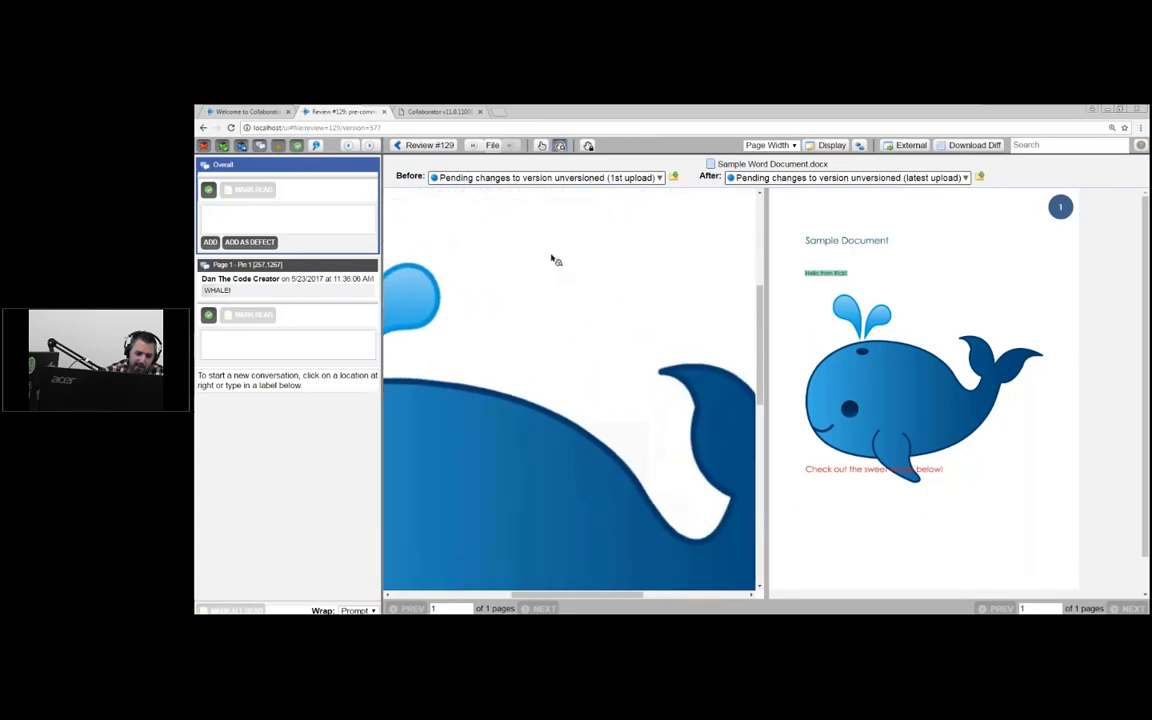
{"action": "scroll", "coordinate": [909, 332], "scroll_direction": "up", "scroll_amount": 5}
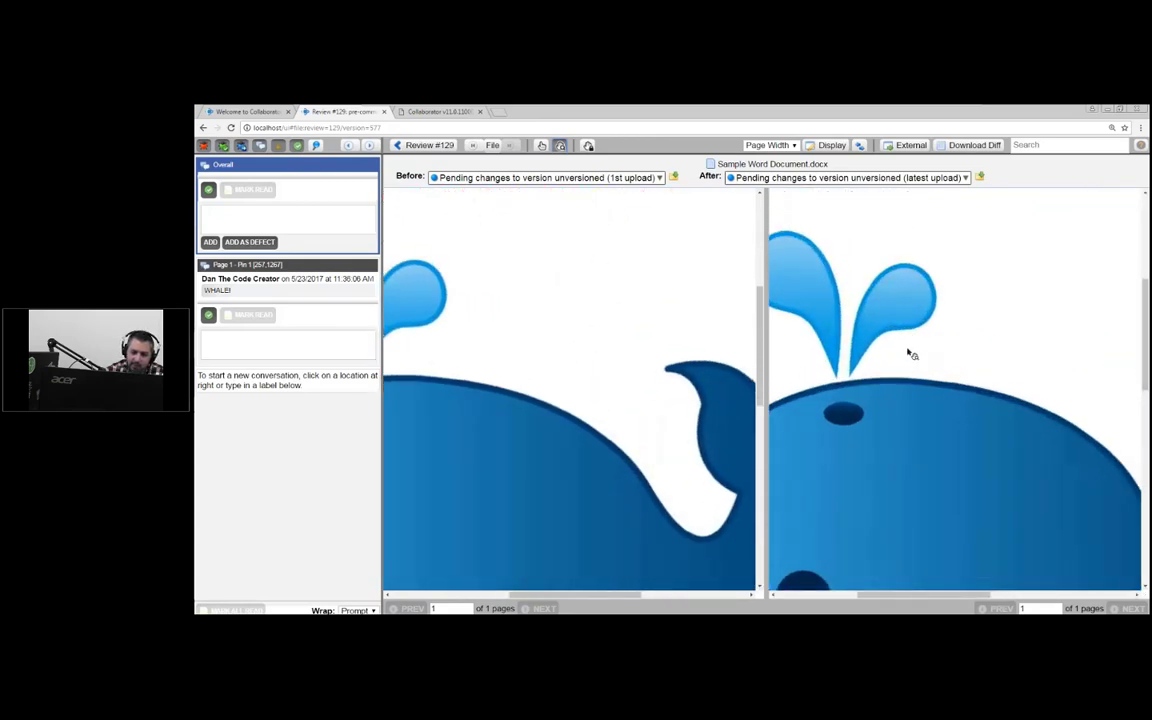
{"action": "left_click_drag", "start_coordinate": [910, 289], "coordinate": [882, 324]}
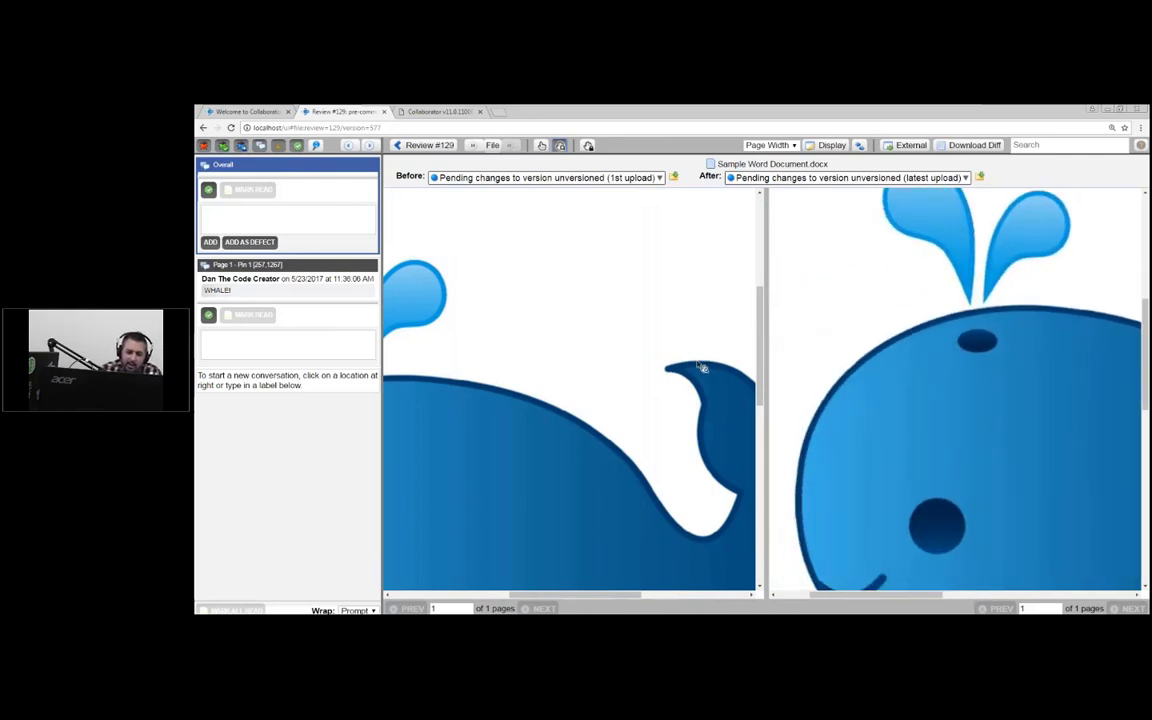
{"action": "left_click_drag", "start_coordinate": [686, 380], "coordinate": [561, 321]}
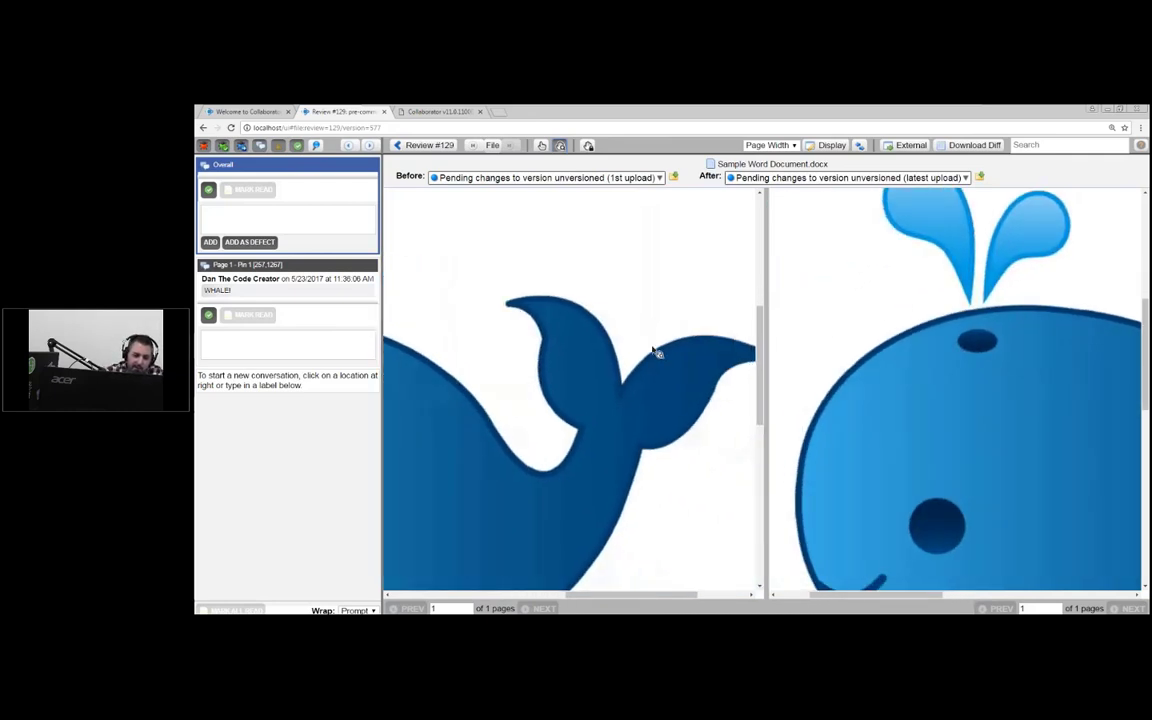
{"action": "left_click_drag", "start_coordinate": [656, 352], "coordinate": [509, 314]}
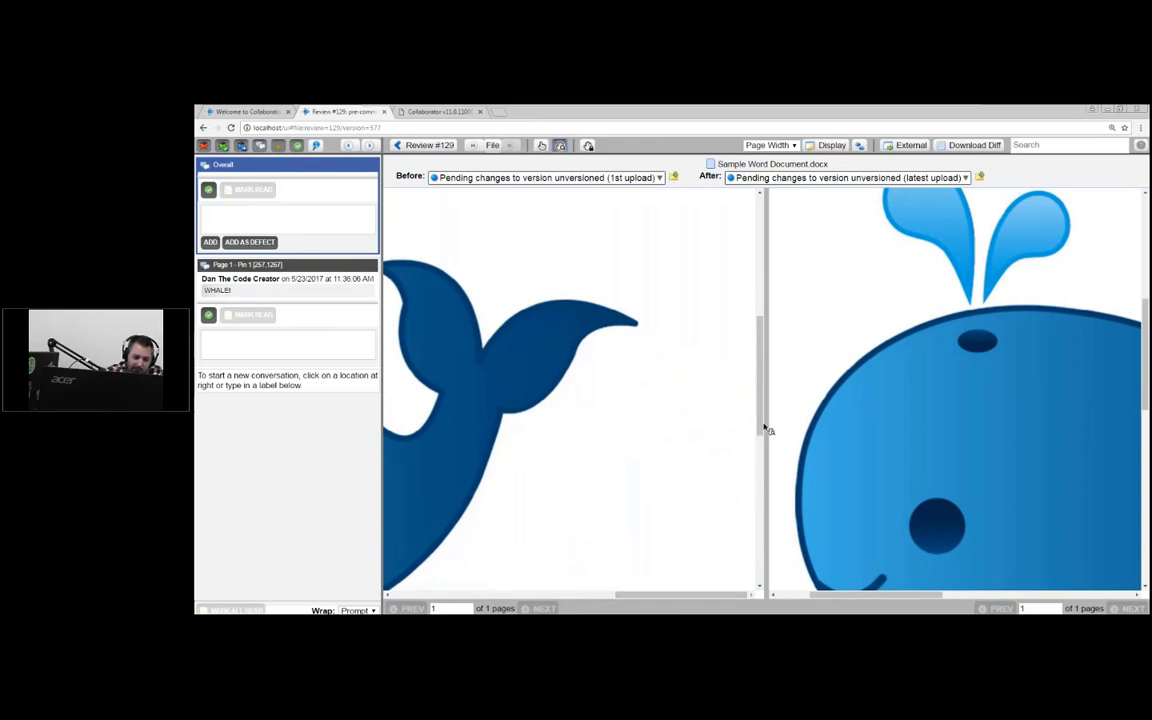
{"action": "left_click_drag", "start_coordinate": [590, 325], "coordinate": [647, 341]}
{"action": "left_click_drag", "start_coordinate": [566, 357], "coordinate": [661, 301]}
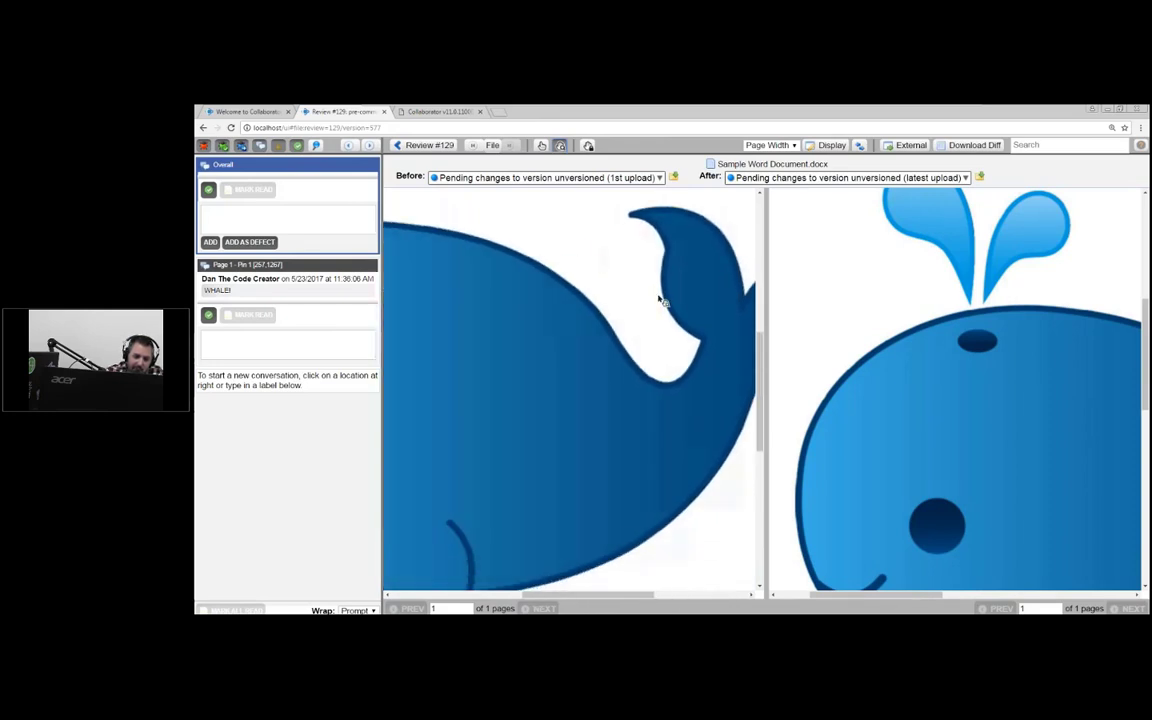
{"action": "left_click_drag", "start_coordinate": [532, 332], "coordinate": [694, 355]}
{"action": "left_click_drag", "start_coordinate": [586, 360], "coordinate": [478, 340]}
Step: Synchronize the view of both document versions, compare the area around the whale's fin, and return to the review summary
{"action": "left_click", "coordinate": [588, 146]}
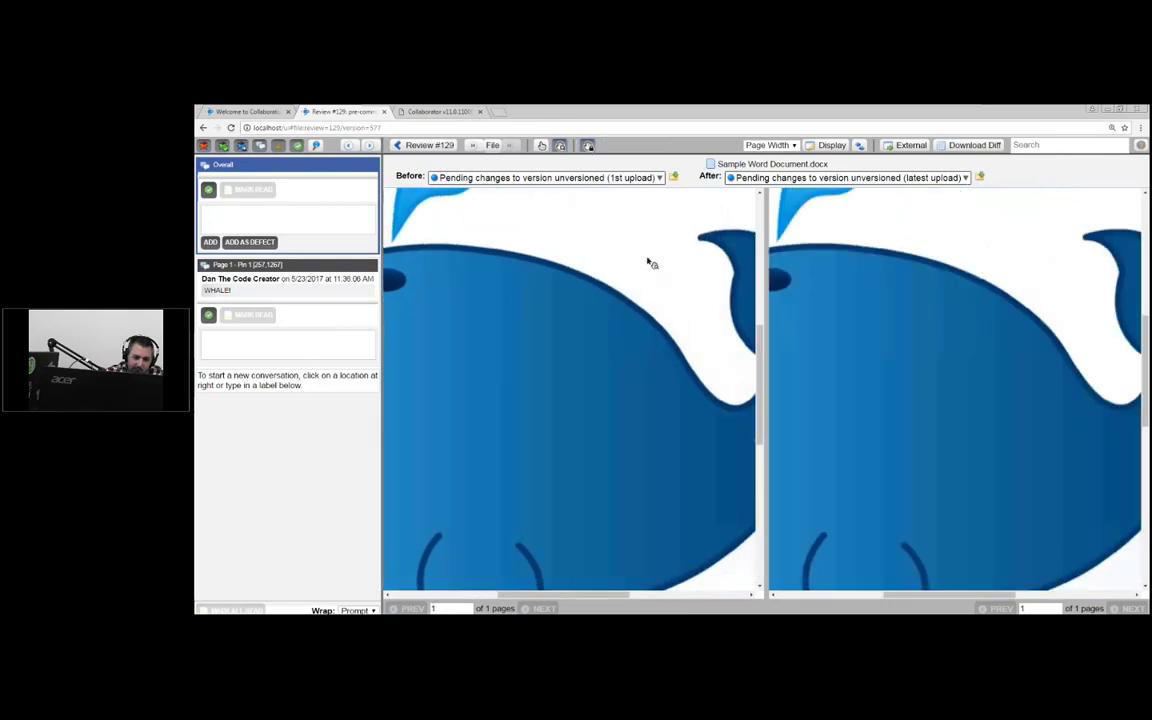
{"action": "left_click", "coordinate": [694, 272]}
{"action": "scroll", "coordinate": [621, 336], "scroll_direction": "left", "scroll_amount": 5}
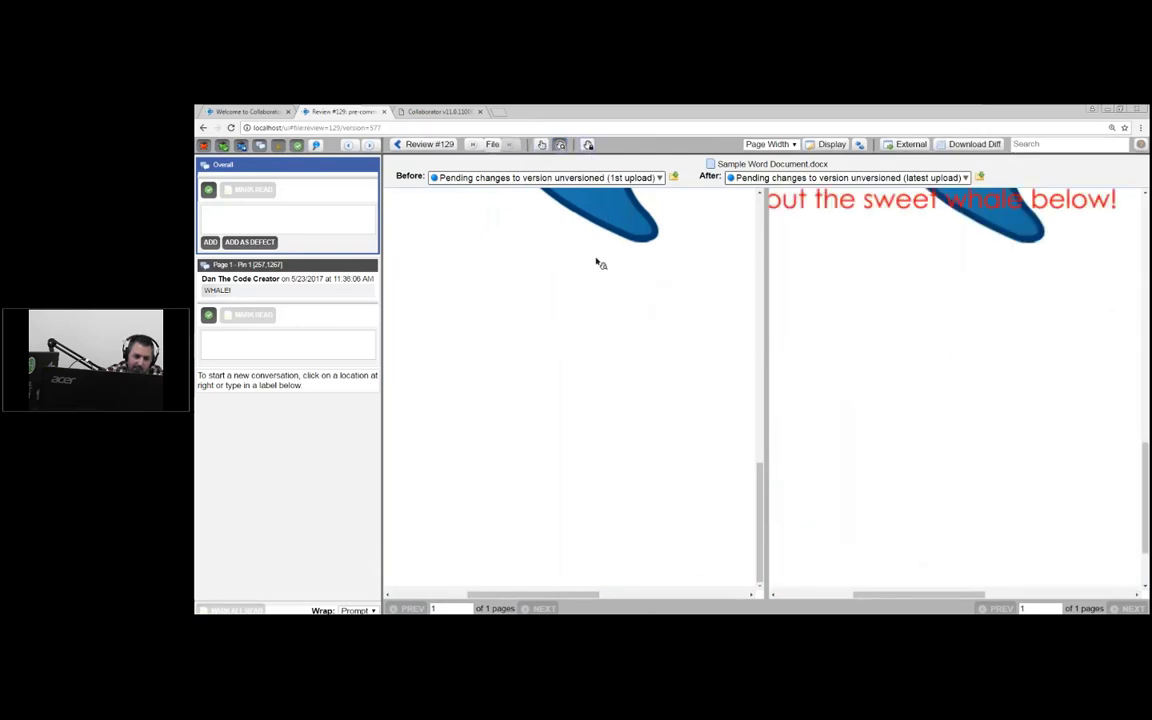
{"action": "left_click", "coordinate": [400, 142]}
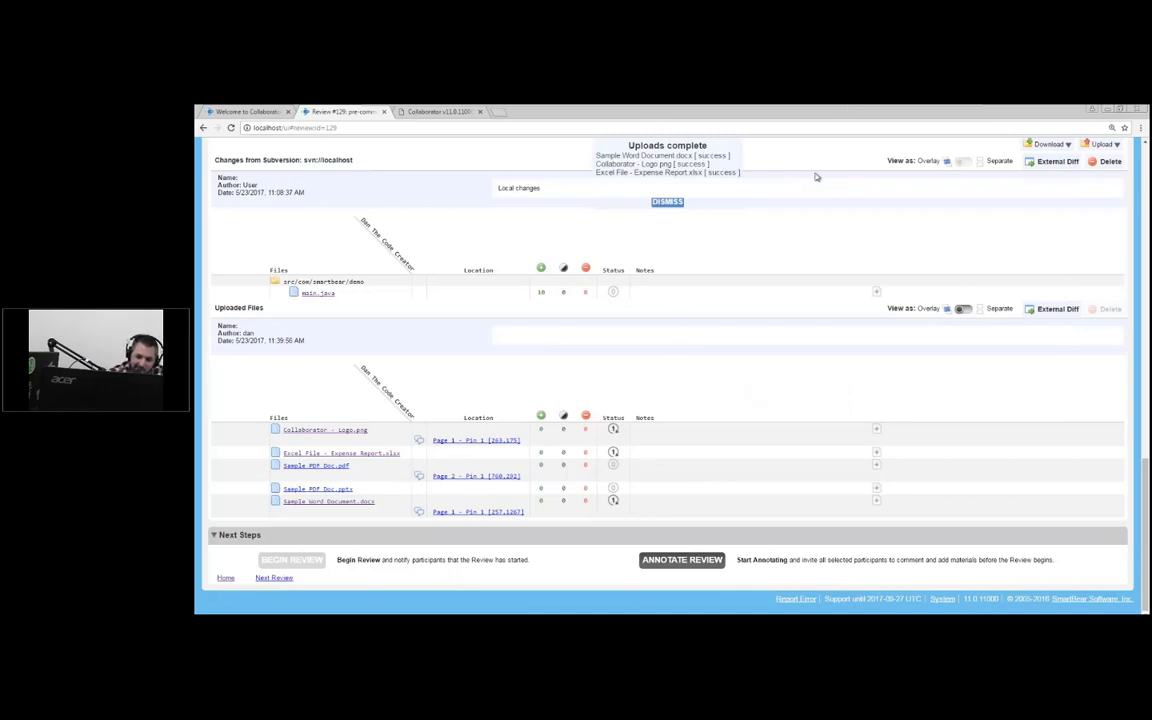
Step: Minimize the browser and the Documents folder window to bring the Collaborator Enterprise Client into view
{"action": "key", "text": "super+Down"}
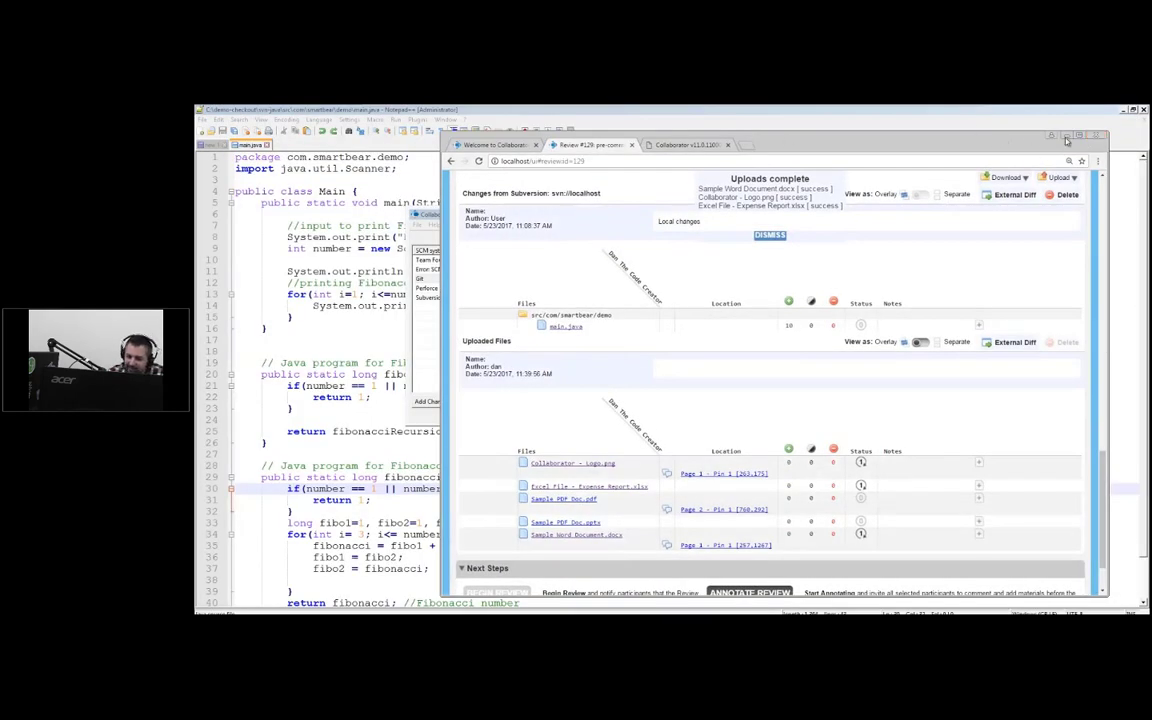
{"action": "key", "text": "super+Down"}
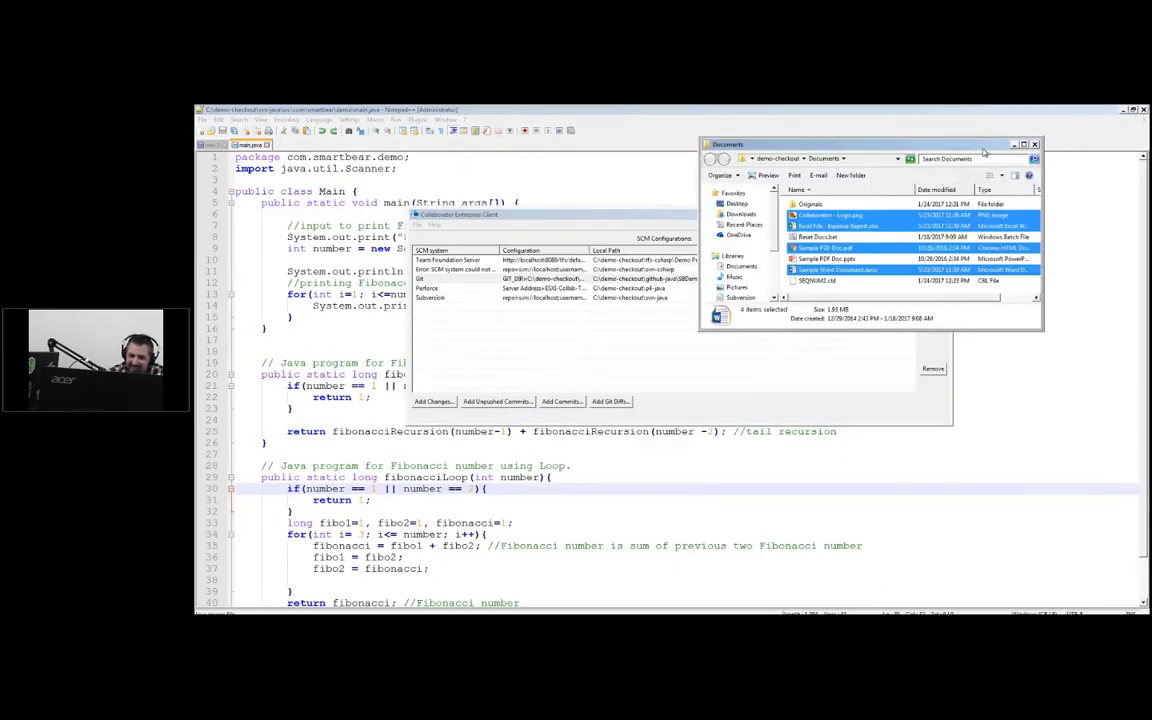
{"action": "left_click_drag", "start_coordinate": [890, 142], "coordinate": [841, 146]}
{"action": "key", "text": "super+Down"}
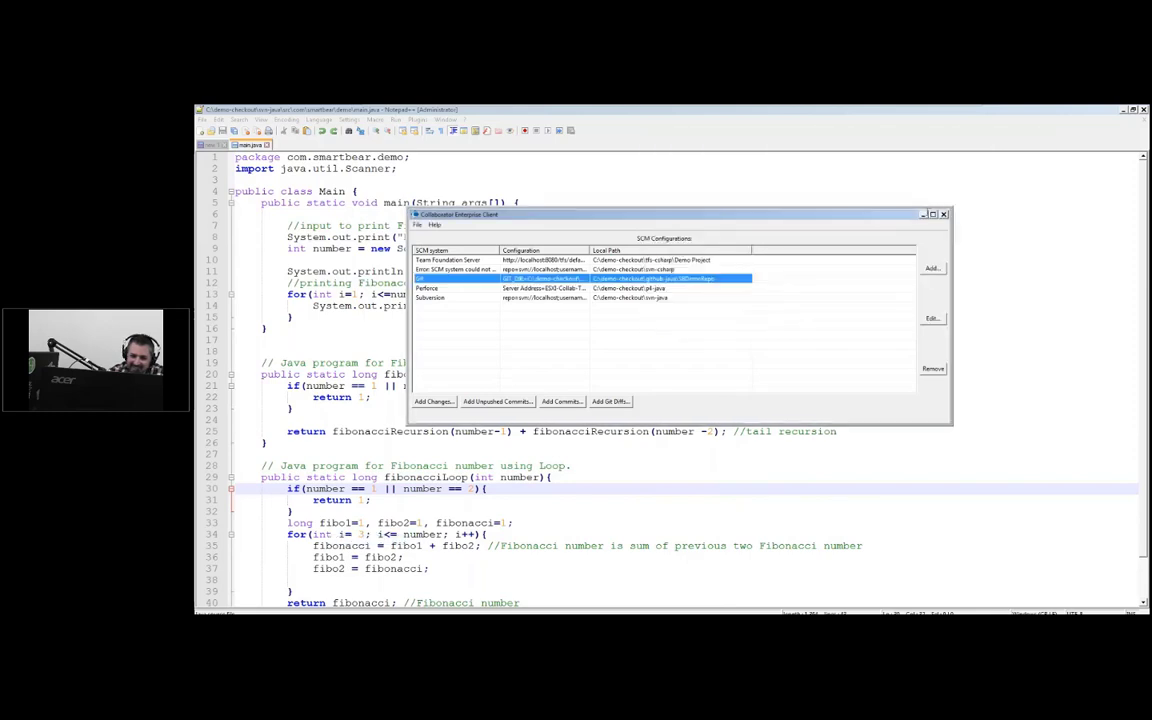
Step: Minimize the Collaborator Enterprise Client, Notepad++, and the demo and Staging folder windows to clear the desktop
{"action": "left_click", "coordinate": [922, 215]}
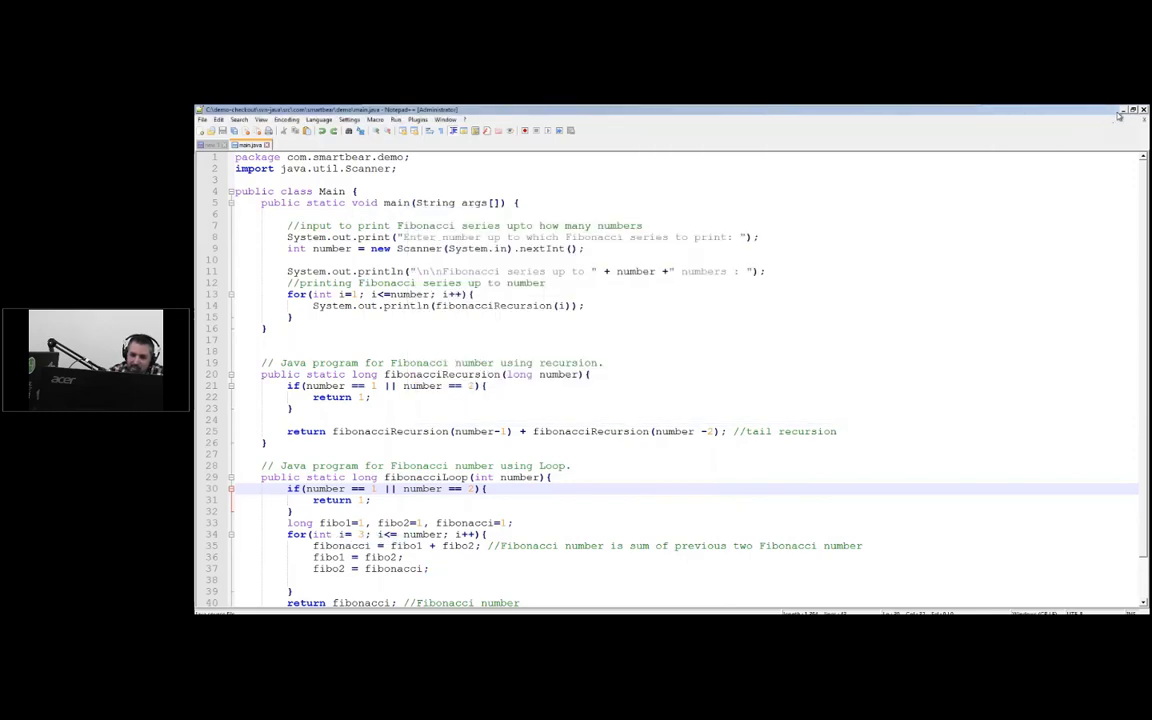
{"action": "left_click", "coordinate": [1124, 110]}
{"action": "left_click", "coordinate": [1122, 111]}
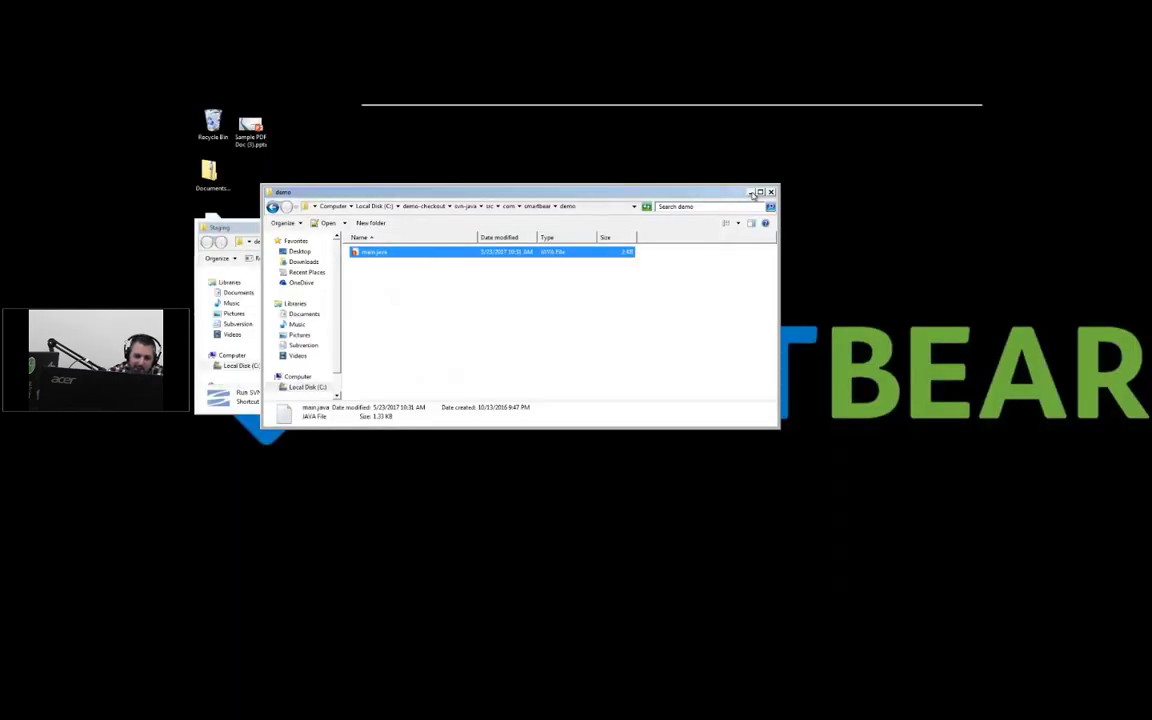
{"action": "key", "text": "super+Down"}
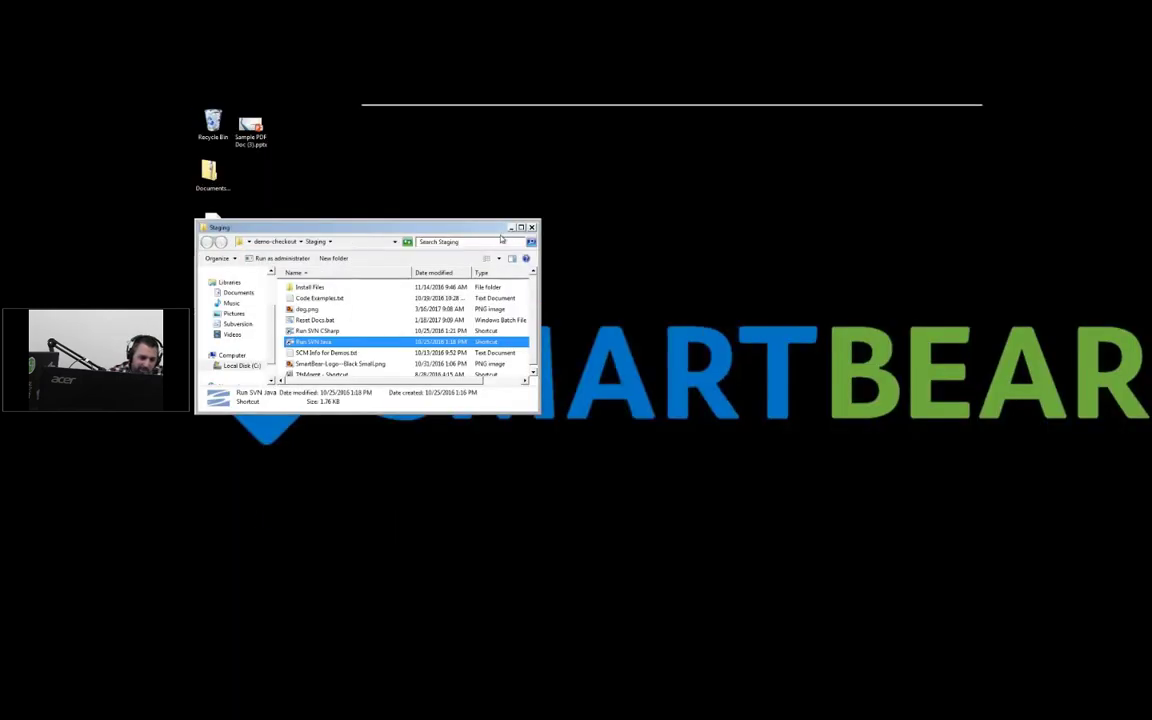
{"action": "key", "text": "super+Down"}
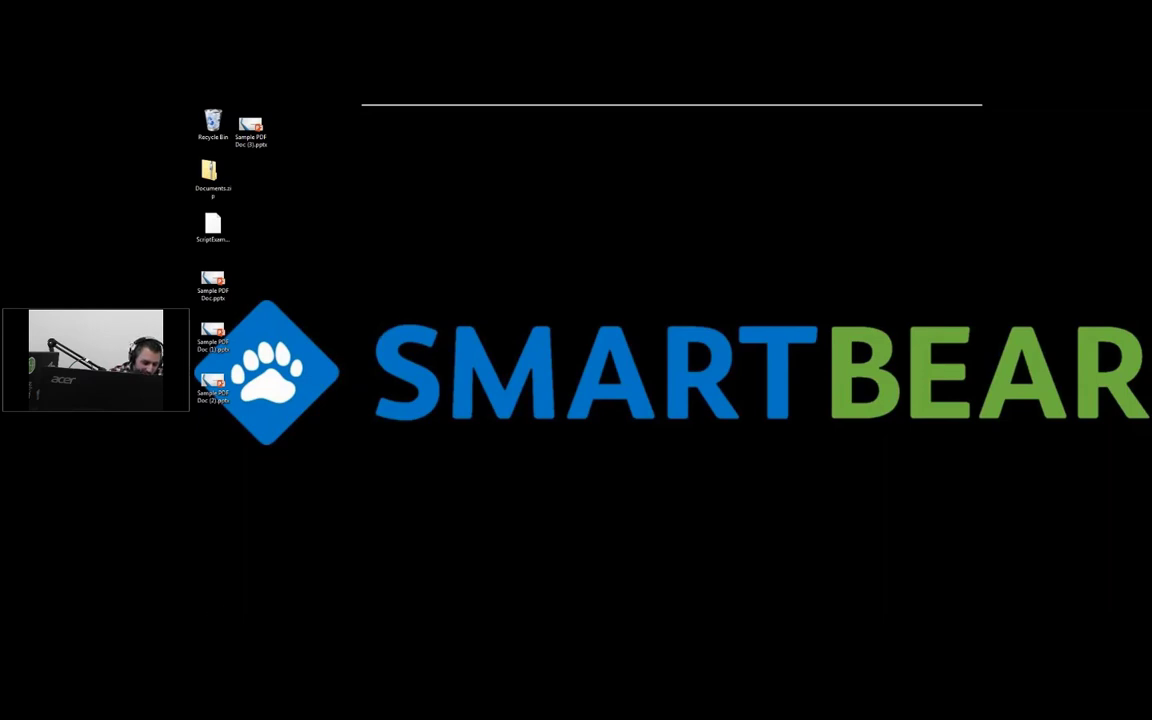
Step: Switch to Visual Studio with the Collaborator Enterprise Client window in front of it
{"action": "key", "text": "super"}
{"action": "left_click", "coordinate": [549, 556]}
{"action": "left_click", "coordinate": [425, 622]}
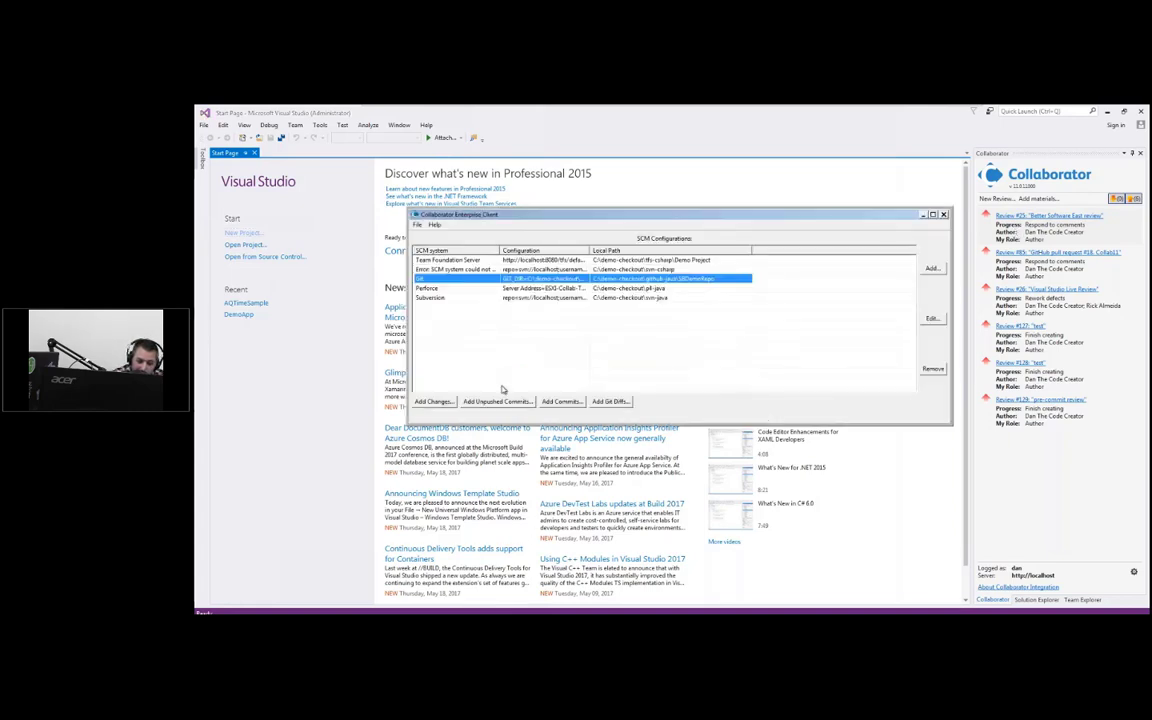
Step: Look over the edit settings of the Perforce and Team Foundation Server configurations, cancel out, and minimize the Collaborator Enterprise Client
{"action": "left_click", "coordinate": [432, 288]}
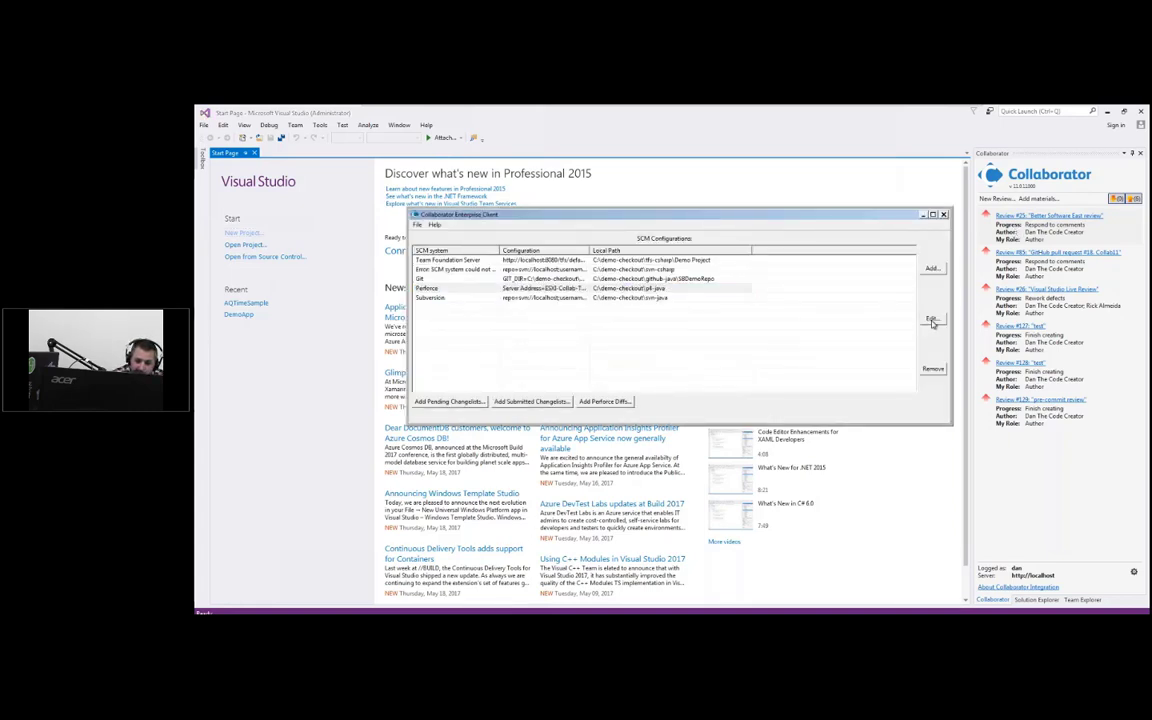
{"action": "left_click", "coordinate": [931, 319]}
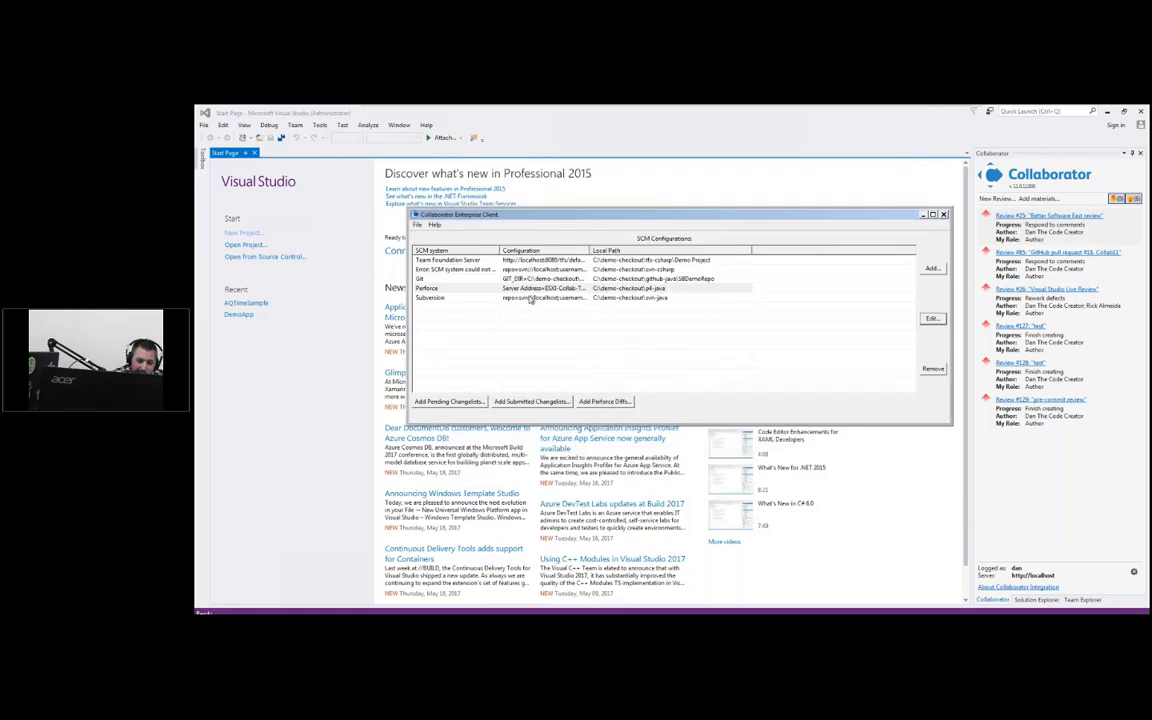
{"action": "left_click", "coordinate": [440, 259]}
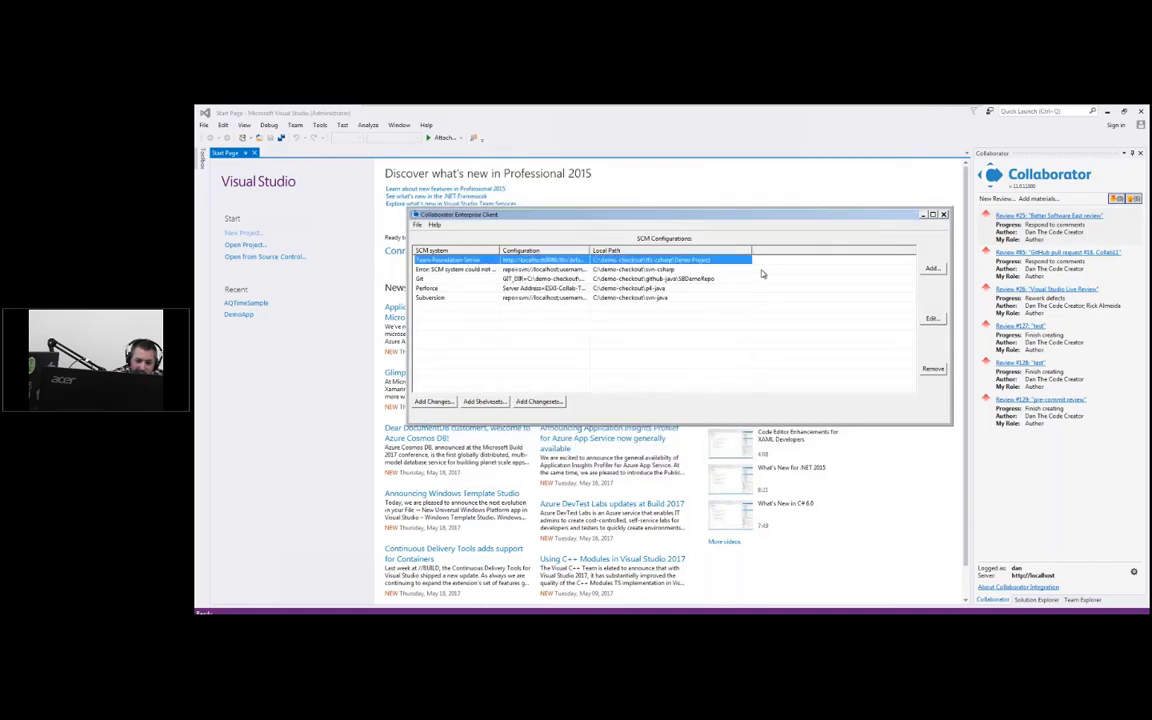
{"action": "left_click", "coordinate": [930, 318]}
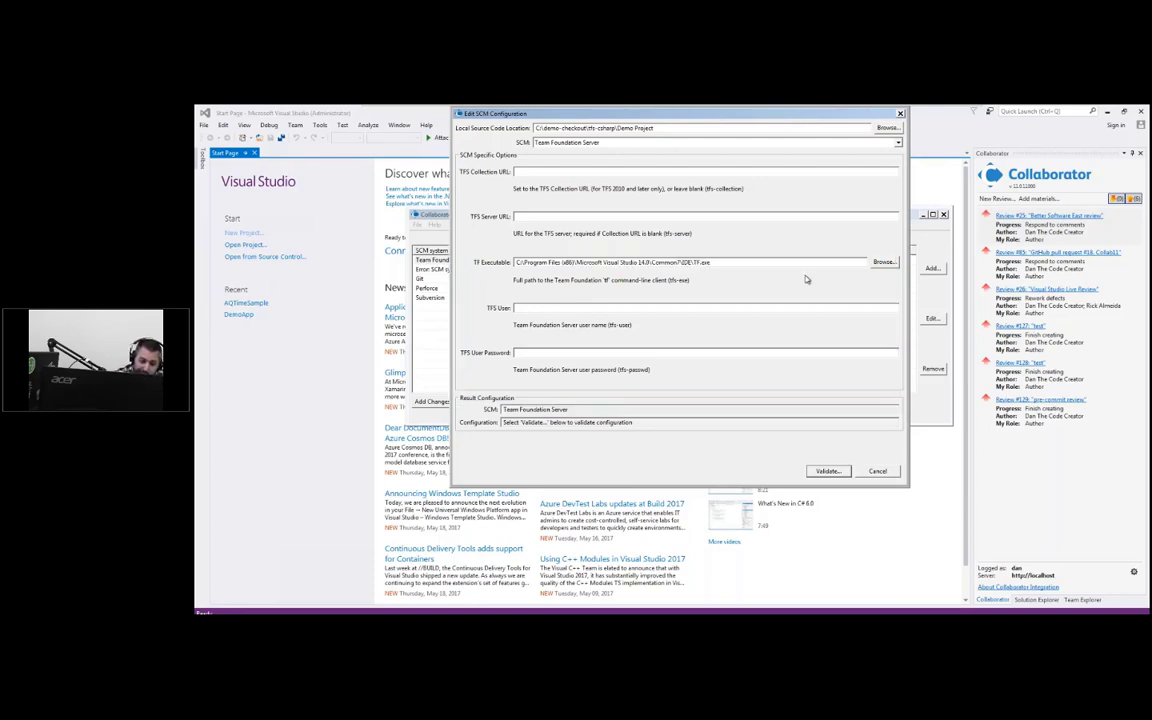
{"action": "left_click", "coordinate": [884, 472]}
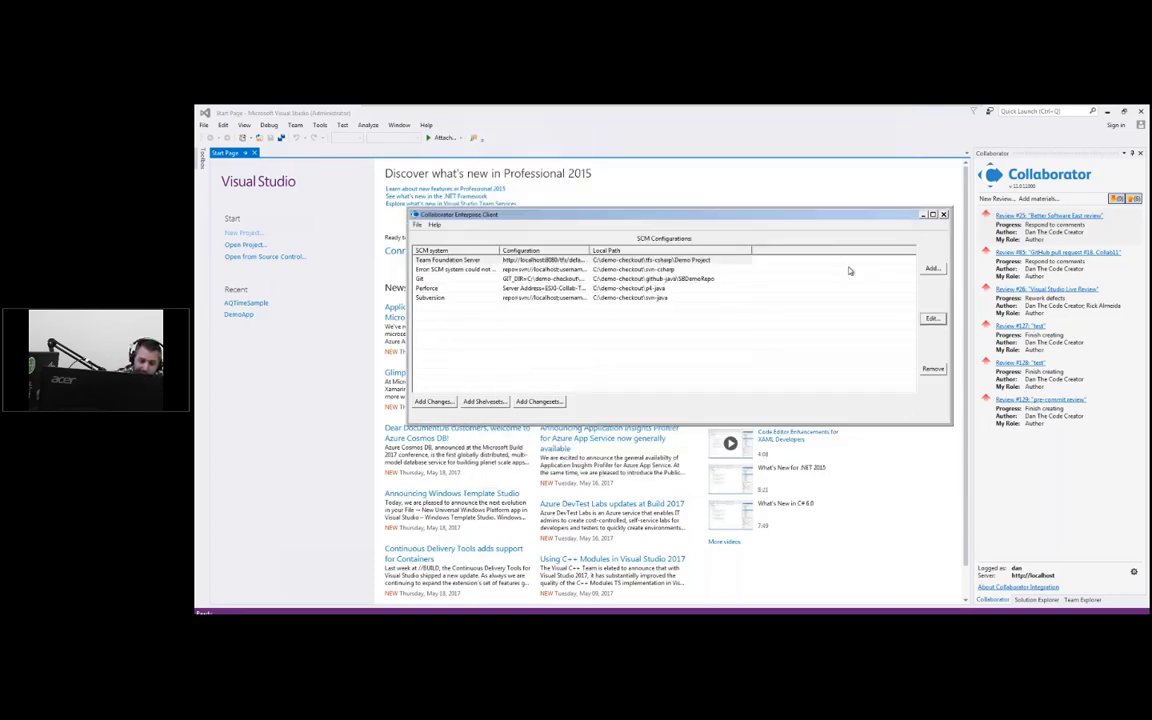
{"action": "left_click", "coordinate": [924, 219]}
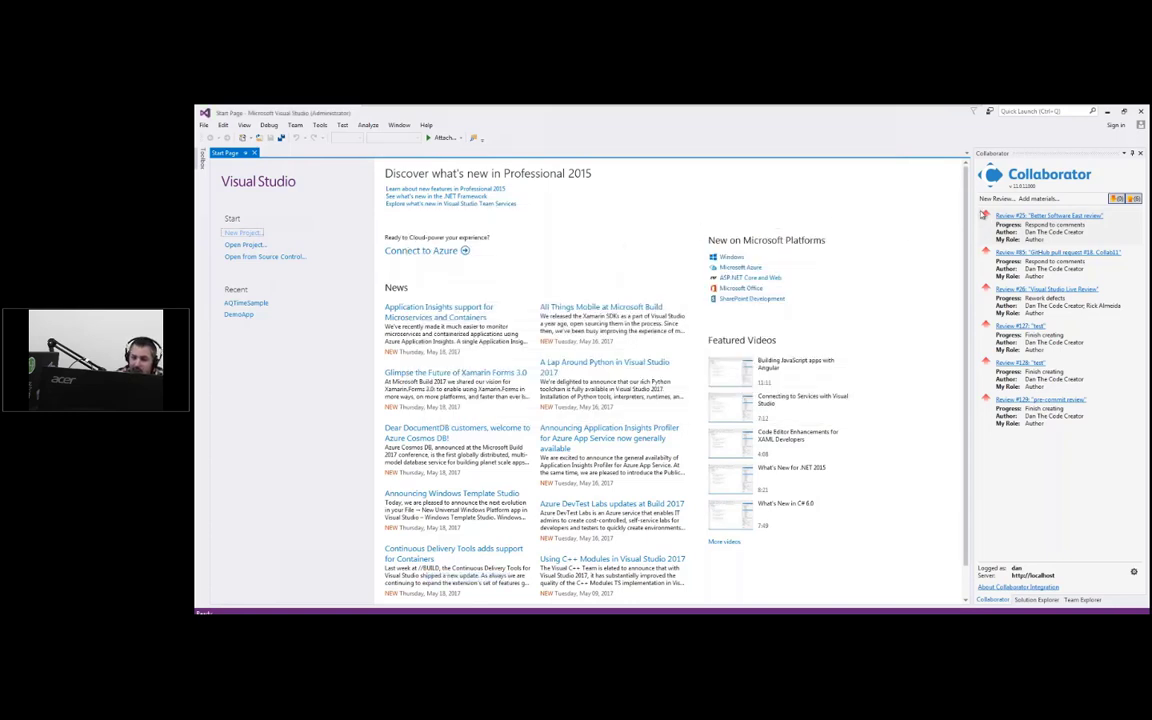
Step: Widen the Collaborator pane in Visual Studio and open the "Better Software East review" and "Visual Studio Live Review" from its list
{"action": "left_click_drag", "start_coordinate": [970, 198], "coordinate": [808, 255]}
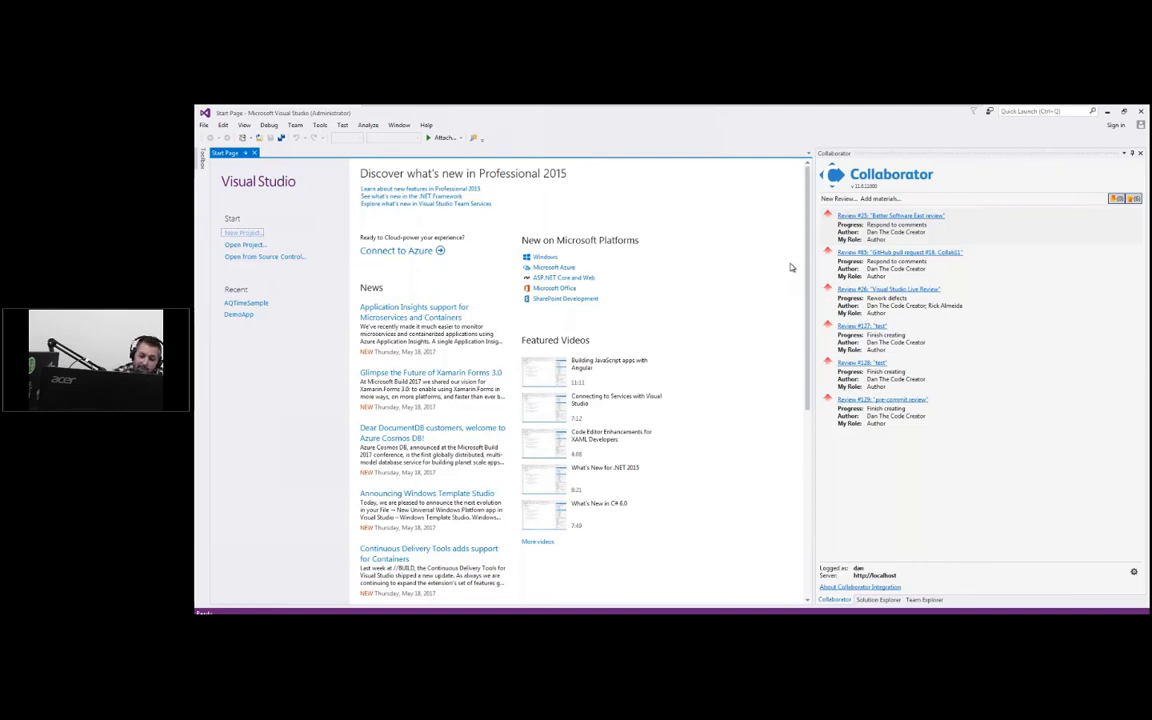
{"action": "double_click", "coordinate": [860, 228]}
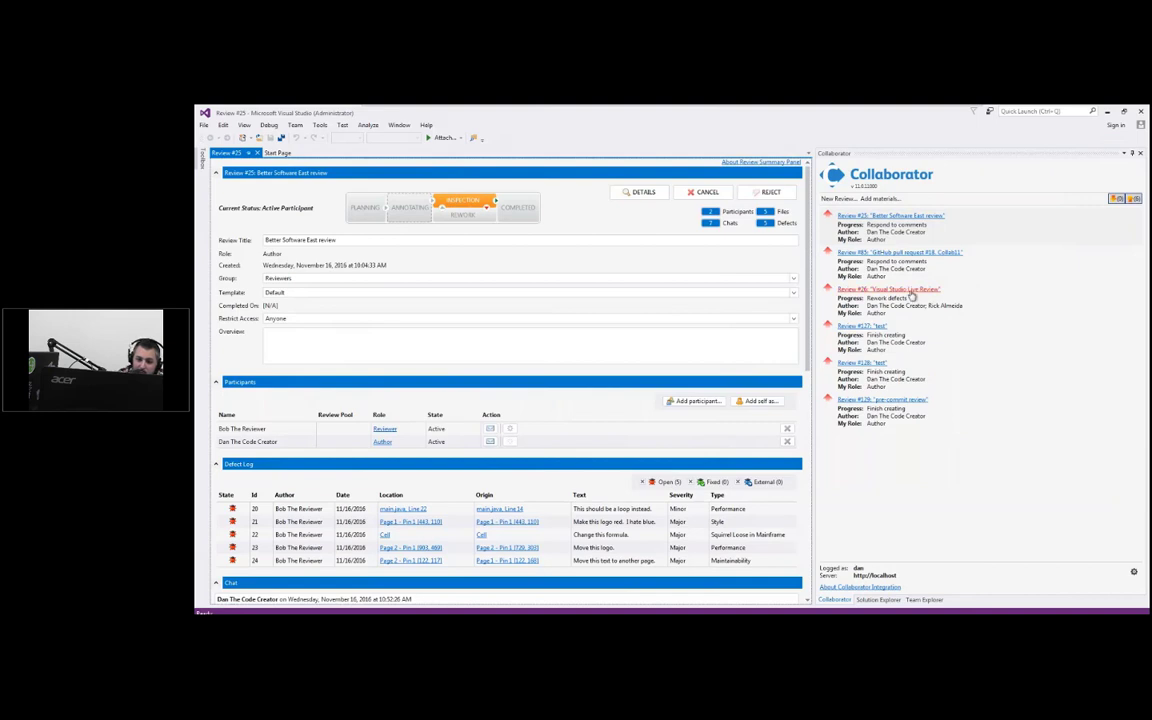
{"action": "left_click", "coordinate": [890, 215]}
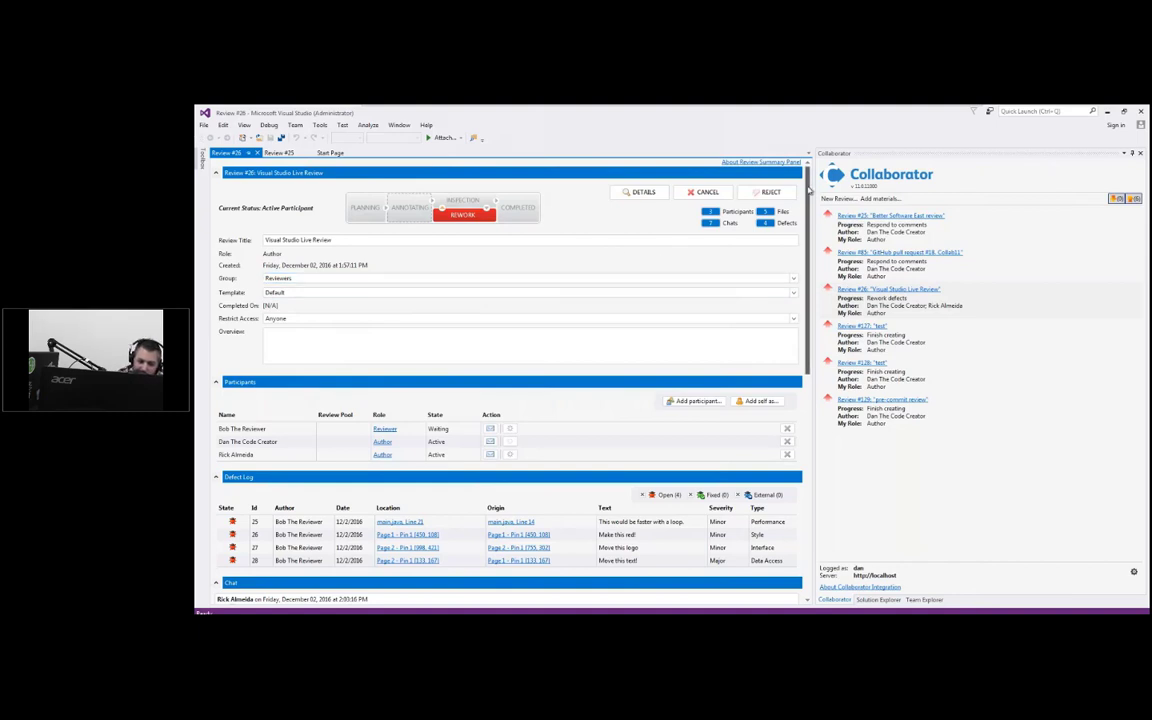
Step: Examine the Visual Studio Live Review's summary, participants, defect log, chat, and review materials down to the next steps
{"action": "scroll", "coordinate": [798, 254], "scroll_direction": "down", "scroll_amount": 3}
{"action": "scroll", "coordinate": [798, 254], "scroll_direction": "down", "scroll_amount": 5}
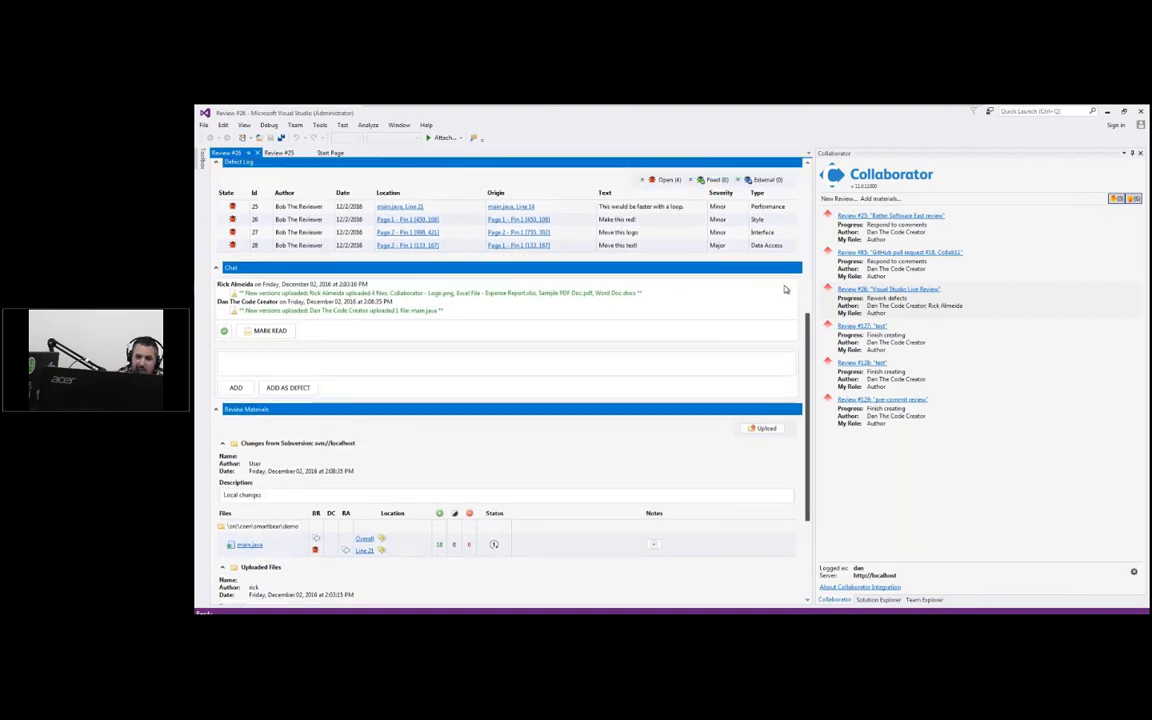
{"action": "scroll", "coordinate": [790, 250], "scroll_direction": "up", "scroll_amount": 4}
{"action": "scroll", "coordinate": [790, 250], "scroll_direction": "up", "scroll_amount": 5}
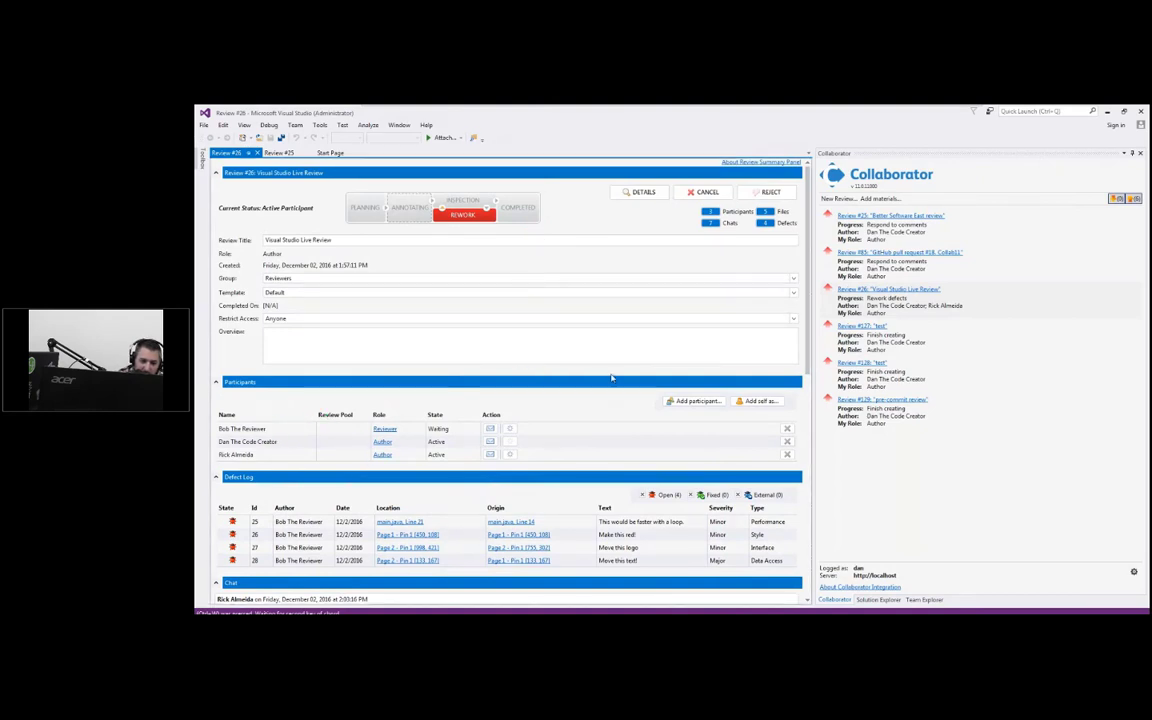
{"action": "scroll", "coordinate": [600, 340], "scroll_direction": "down", "scroll_amount": 2}
{"action": "left_click", "coordinate": [693, 331]}
{"action": "left_click", "coordinate": [741, 389]}
{"action": "scroll", "coordinate": [705, 354], "scroll_direction": "down", "scroll_amount": 10}
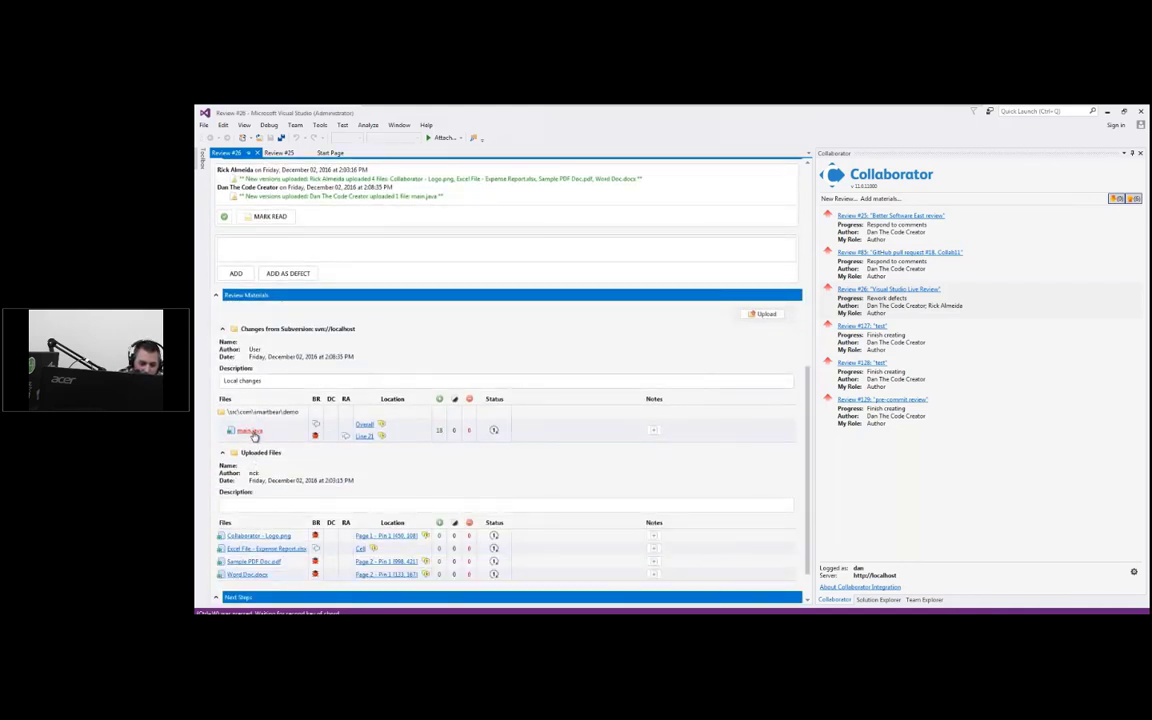
{"action": "scroll", "coordinate": [253, 434], "scroll_direction": "down", "scroll_amount": 1}
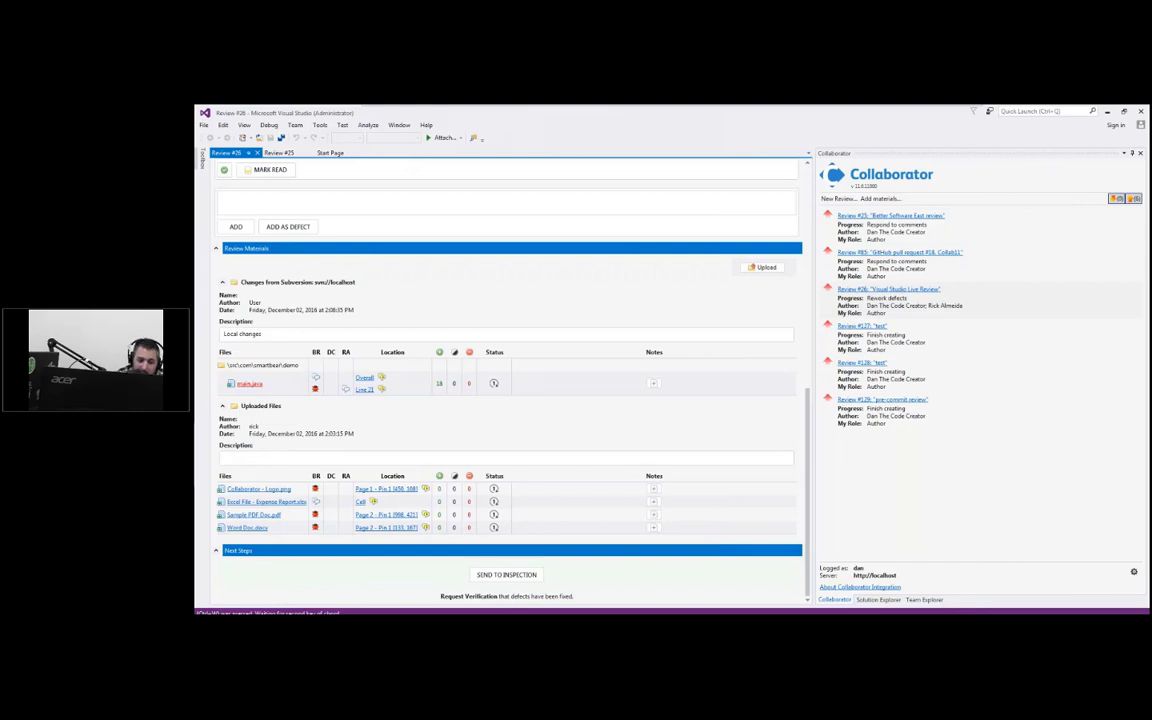
Step: Open the side-by-side comparison of main.java, widen the code panes, and inspect the changed fibonacciLoop call in the newer version
{"action": "left_click", "coordinate": [250, 384]}
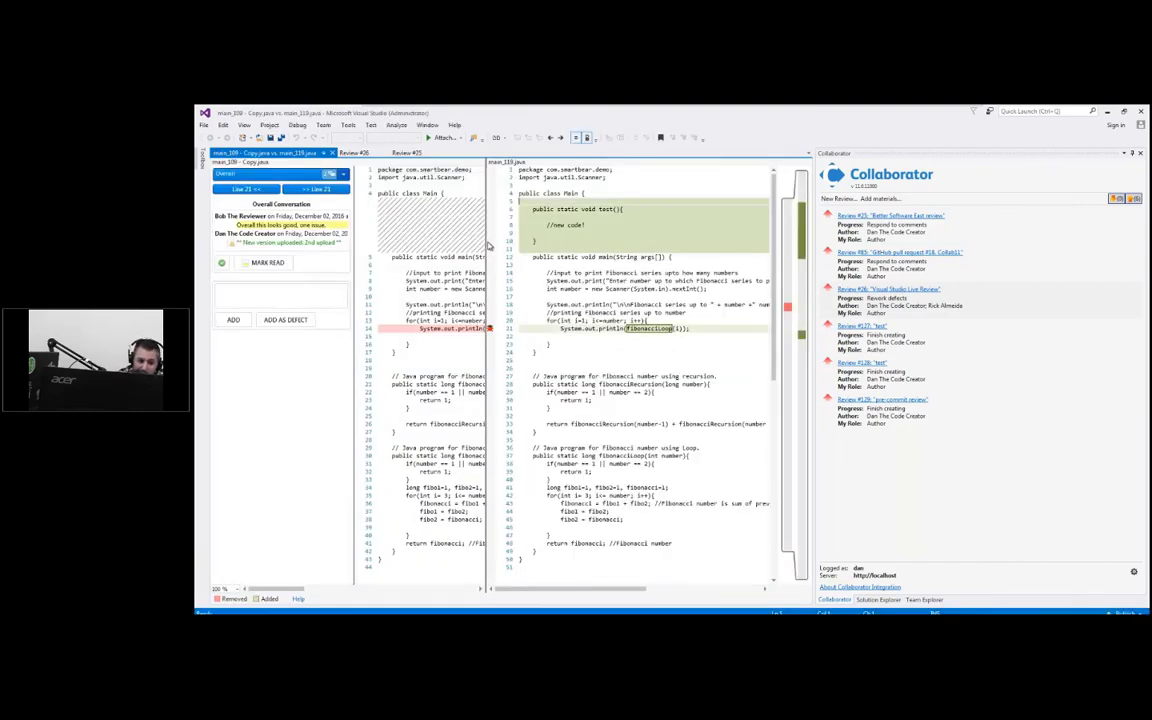
{"action": "left_click_drag", "start_coordinate": [489, 244], "coordinate": [584, 235]}
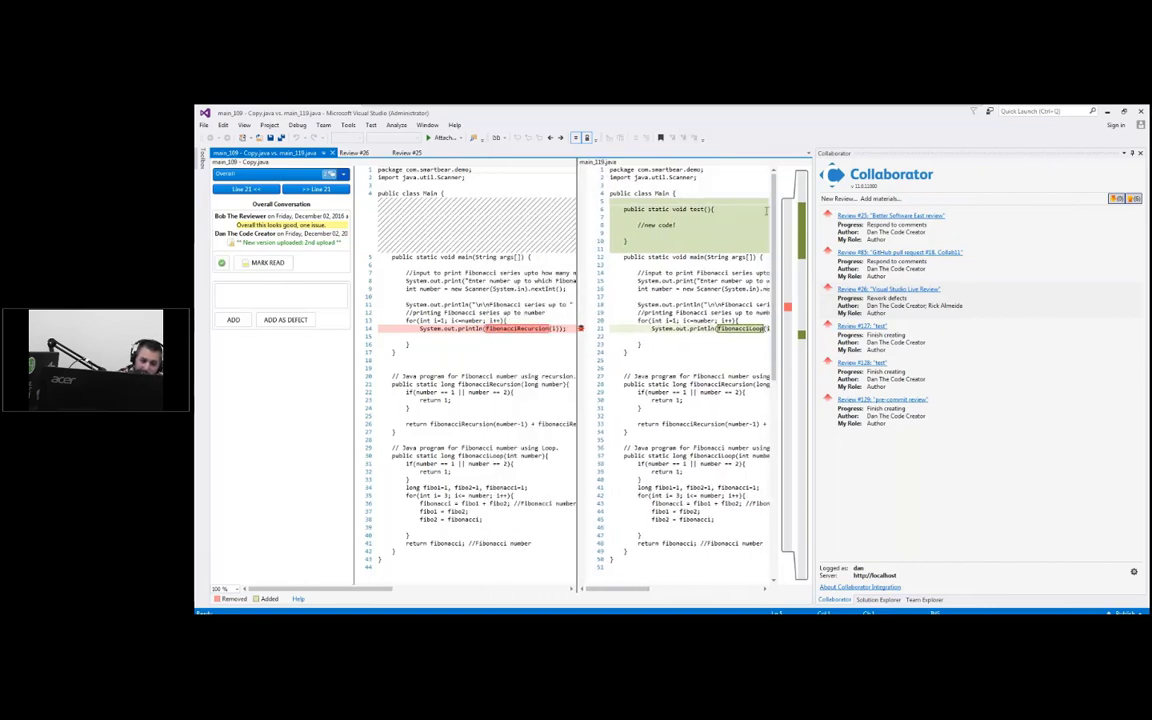
{"action": "left_click_drag", "start_coordinate": [812, 171], "coordinate": [980, 168]}
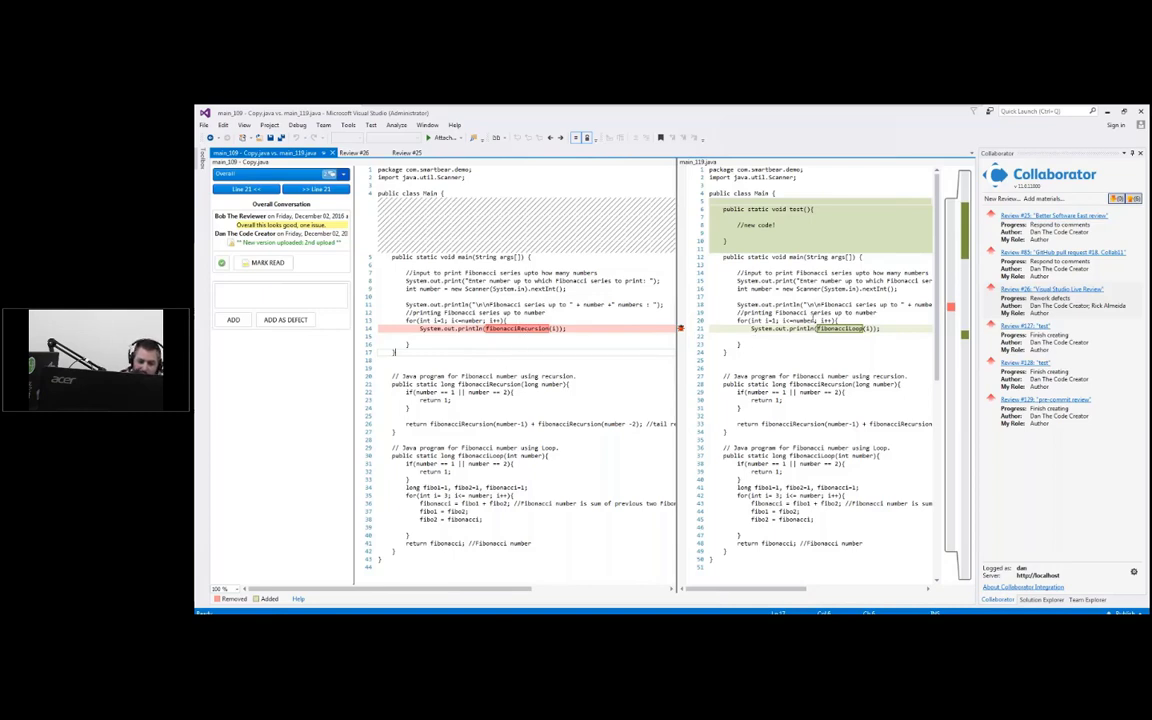
{"action": "double_click", "coordinate": [838, 328]}
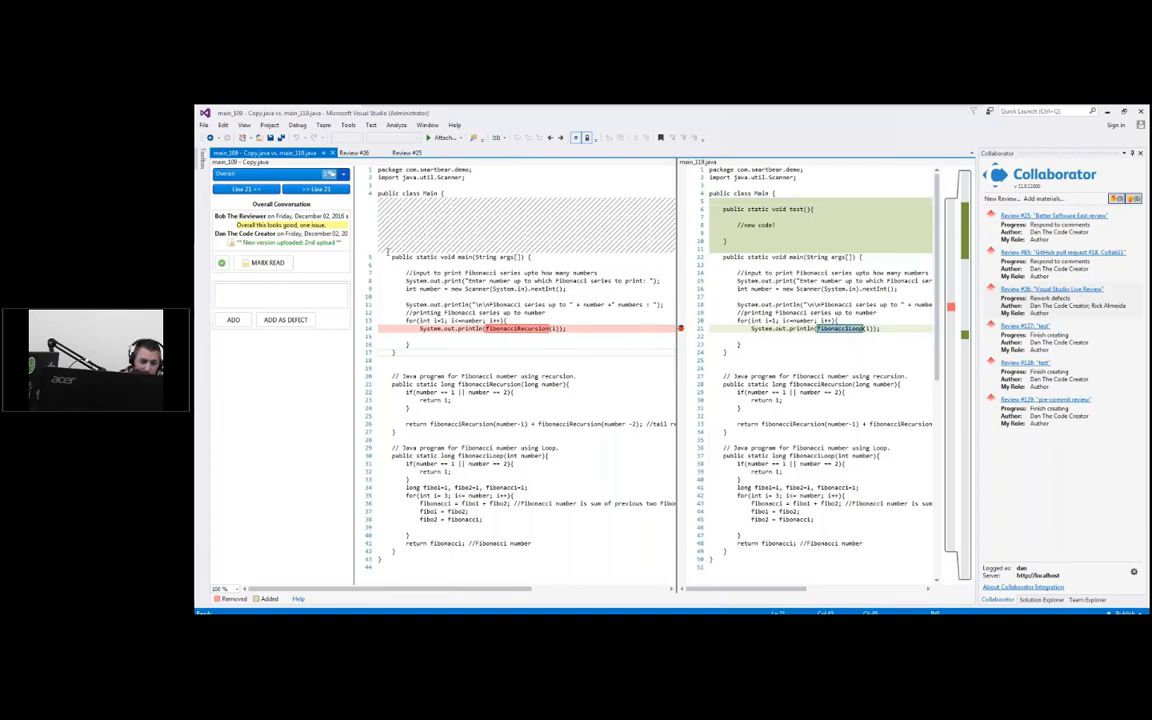
Step: Add the comment "why?" to the overall conversation on main.java, closing the stray web page tab opened by mistake
{"action": "left_click", "coordinate": [298, 288]}
{"action": "key", "text": "ctrl+n"}
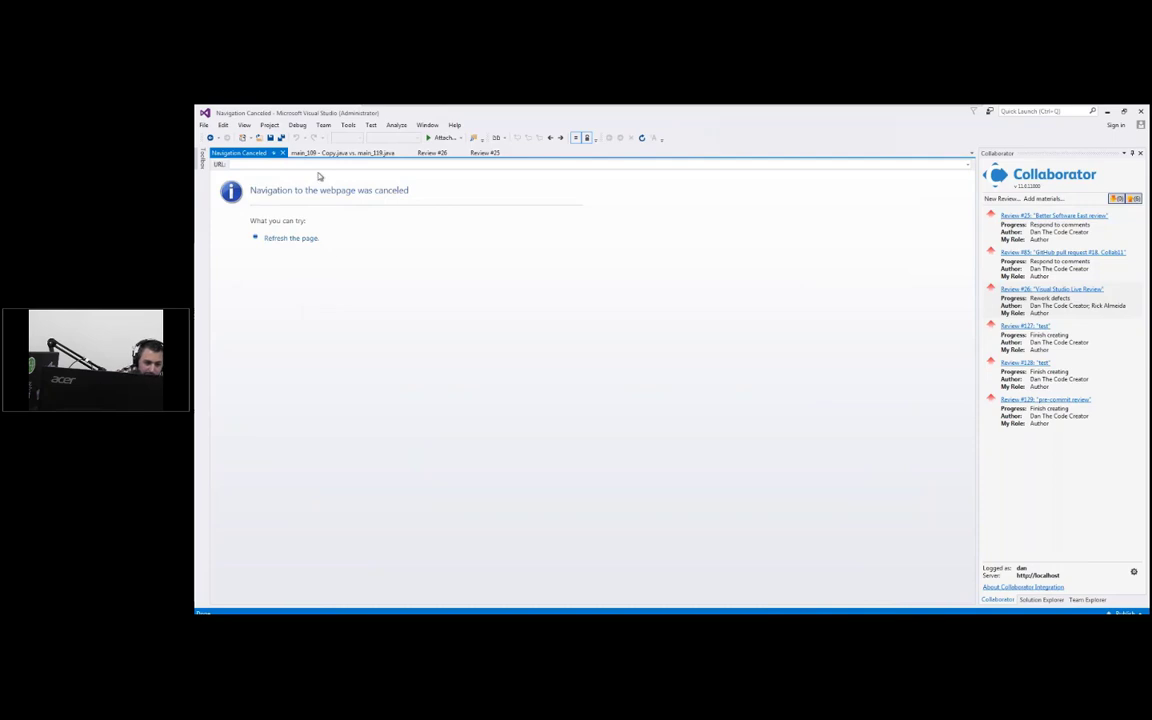
{"action": "left_click", "coordinate": [282, 153]}
{"action": "left_click", "coordinate": [271, 293]}
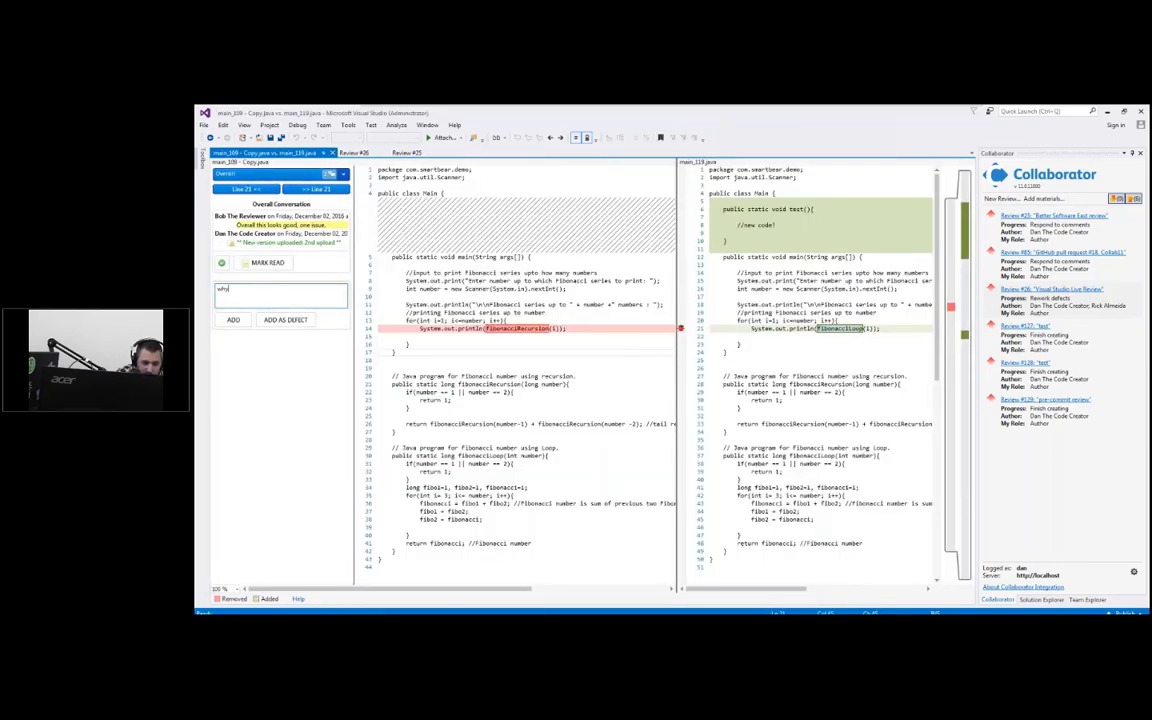
{"action": "type", "text": "why?"}
{"action": "left_click", "coordinate": [233, 319]}
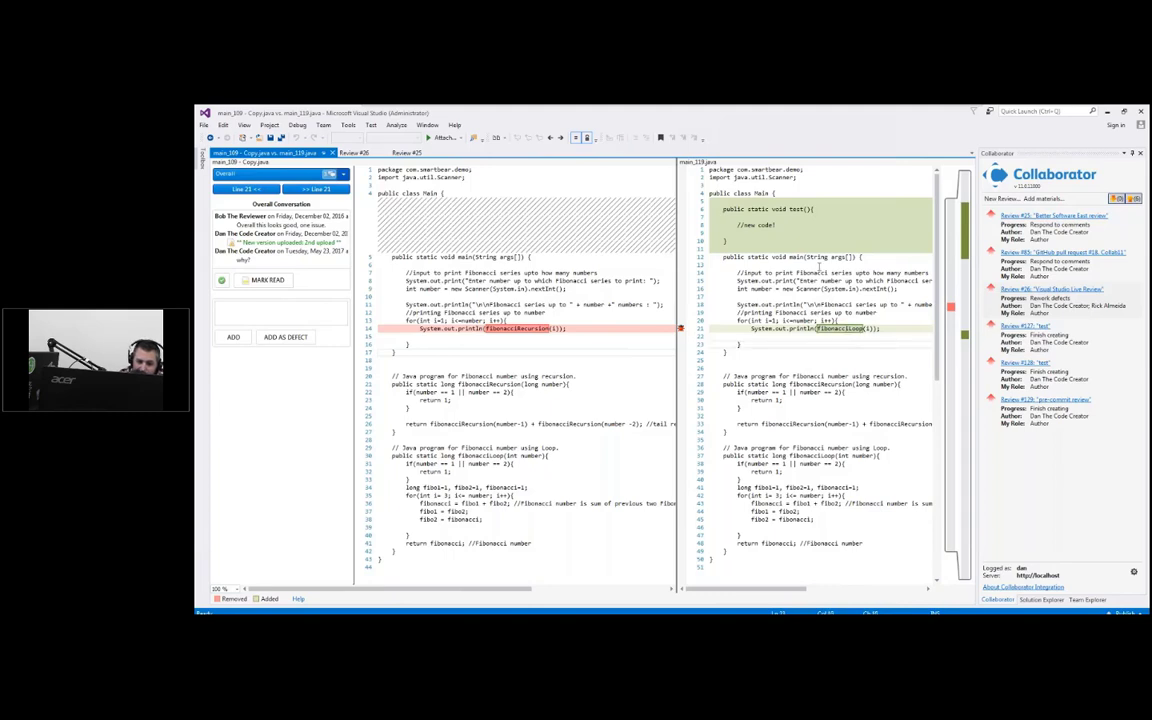
Step: Dismiss the code context menu, close the main.java comparison, and minimize Visual Studio
{"action": "right_click", "coordinate": [800, 258]}
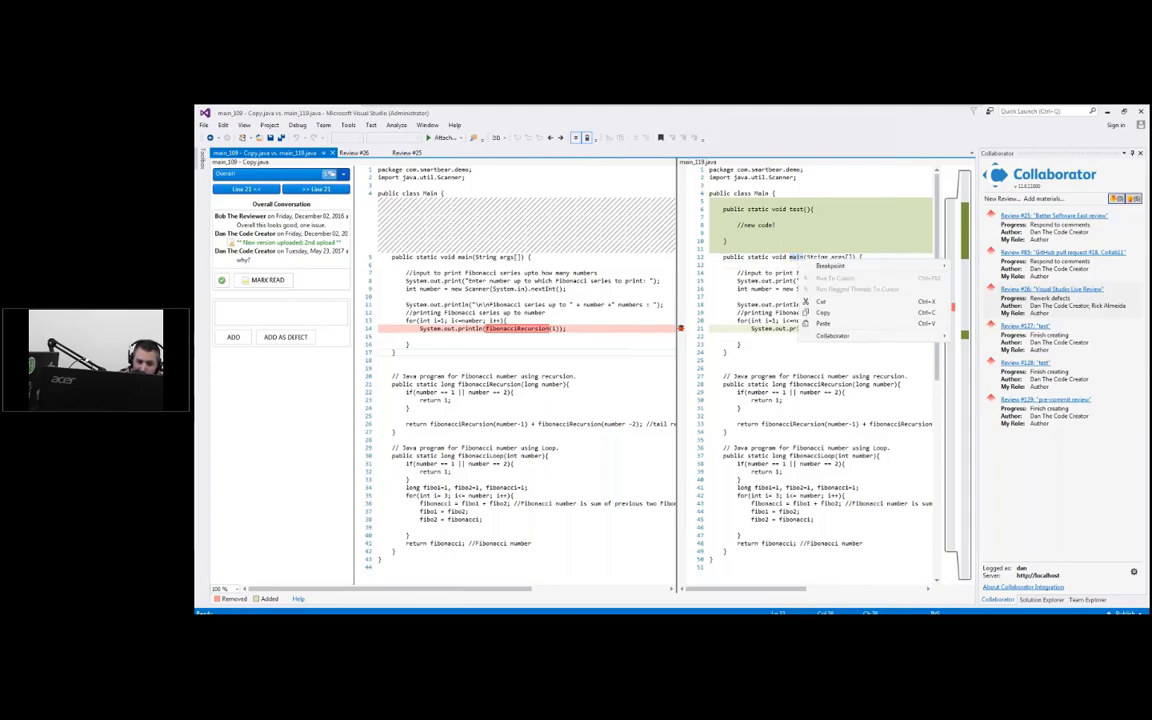
{"action": "left_click", "coordinate": [763, 332]}
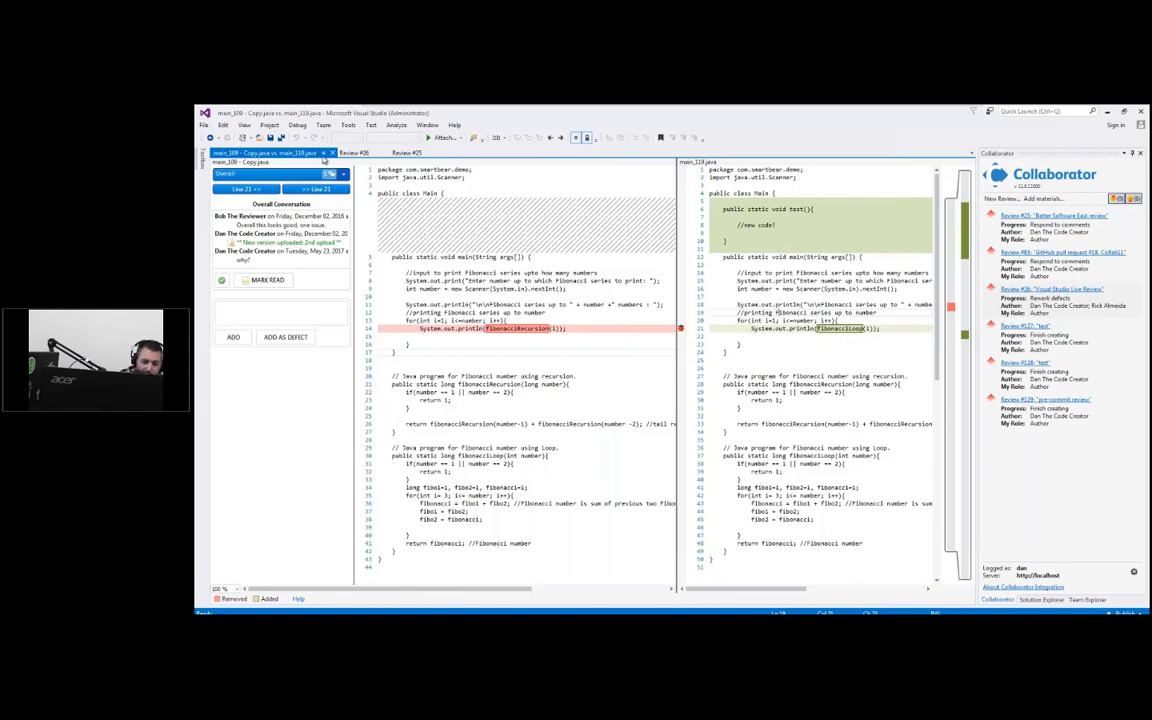
{"action": "left_click", "coordinate": [332, 152]}
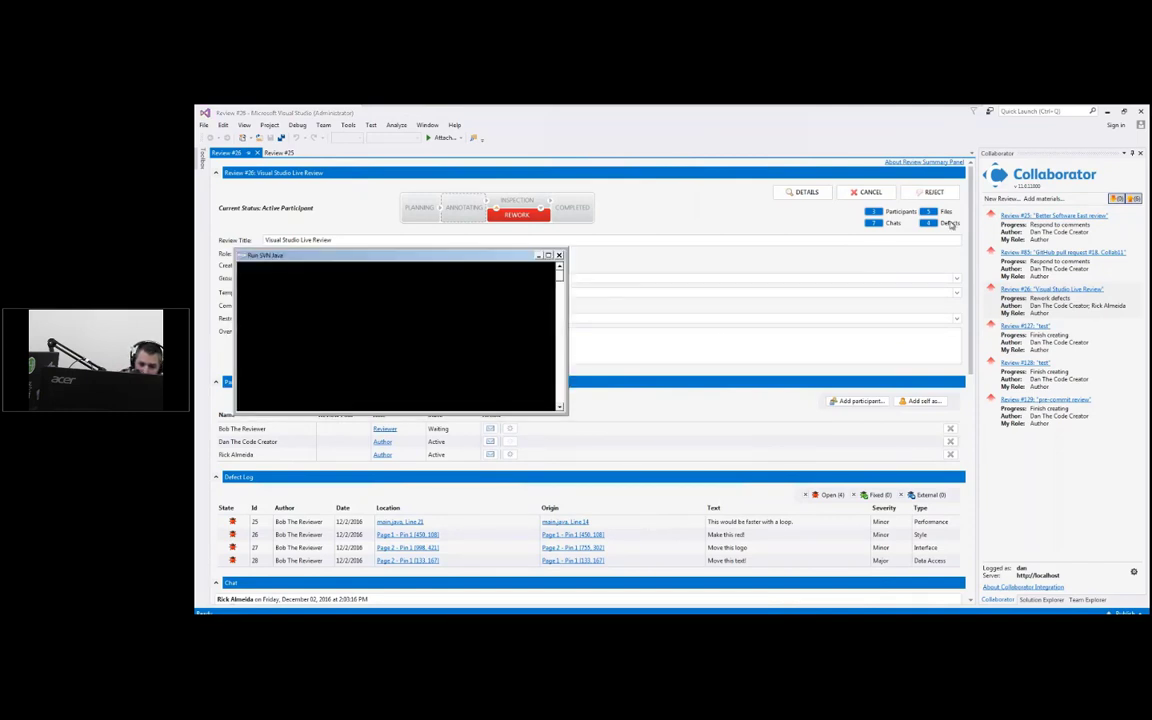
{"action": "left_click", "coordinate": [1107, 112]}
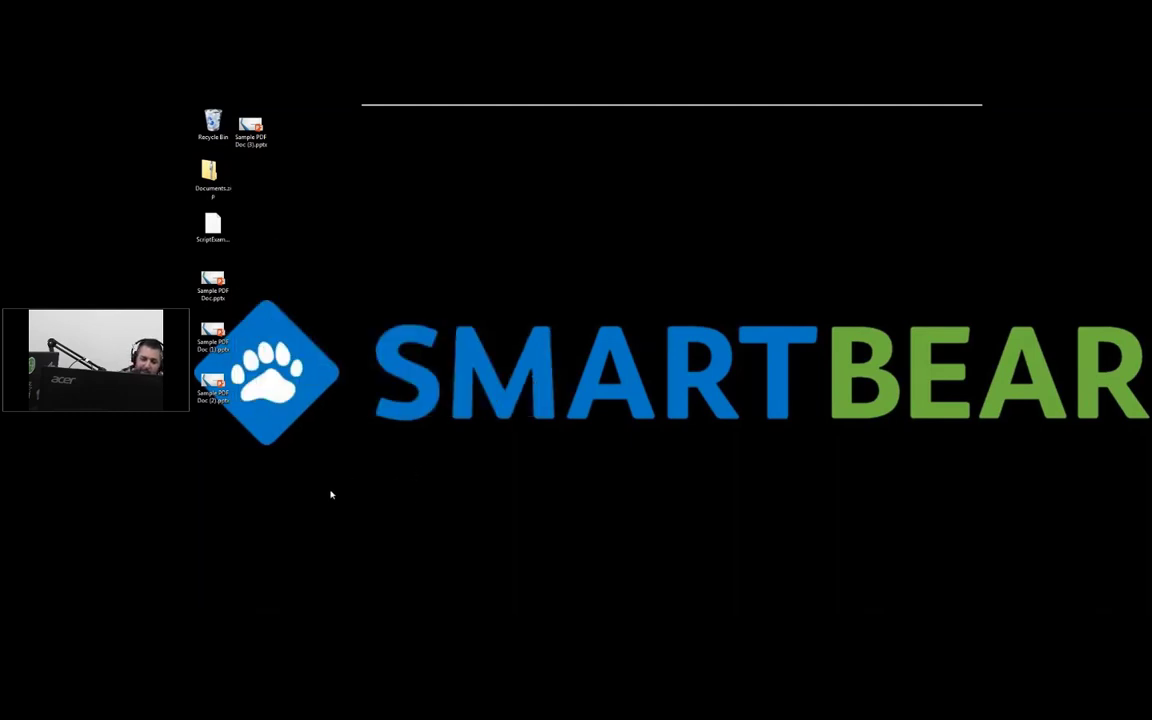
Step: Launch Eclipse Java Neon and switch to the Java perspective and back to the Collaborator perspective
{"action": "left_click", "coordinate": [212, 625]}
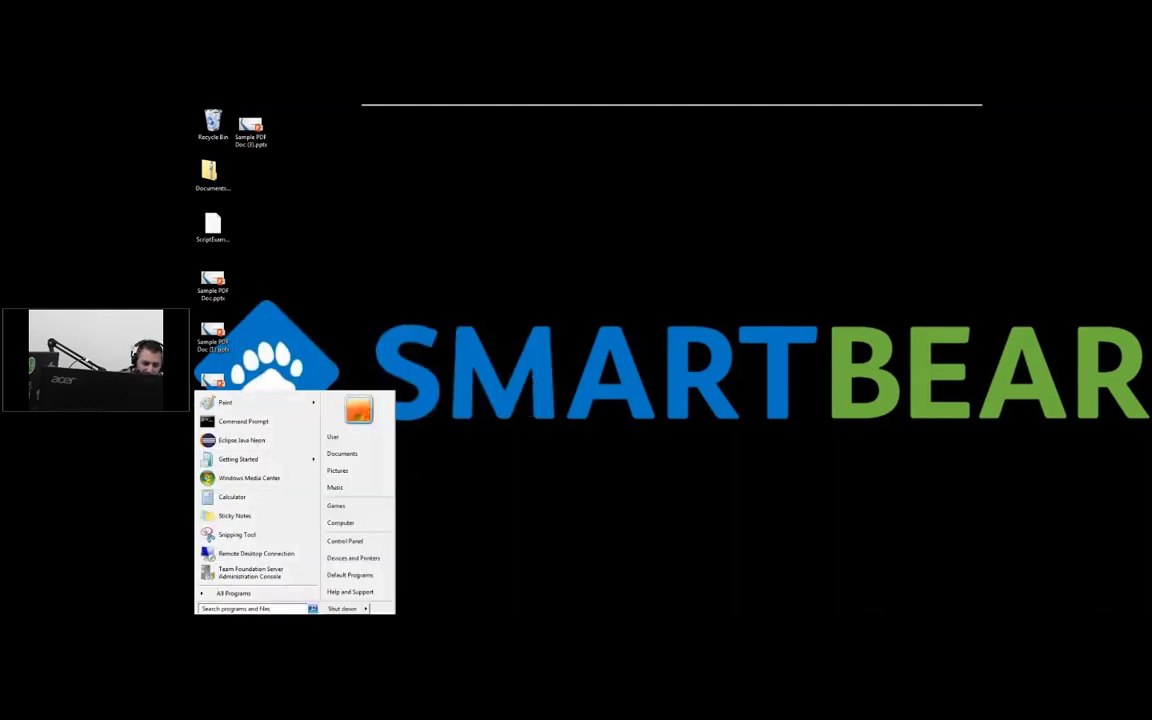
{"action": "type", "text": "eclip"}
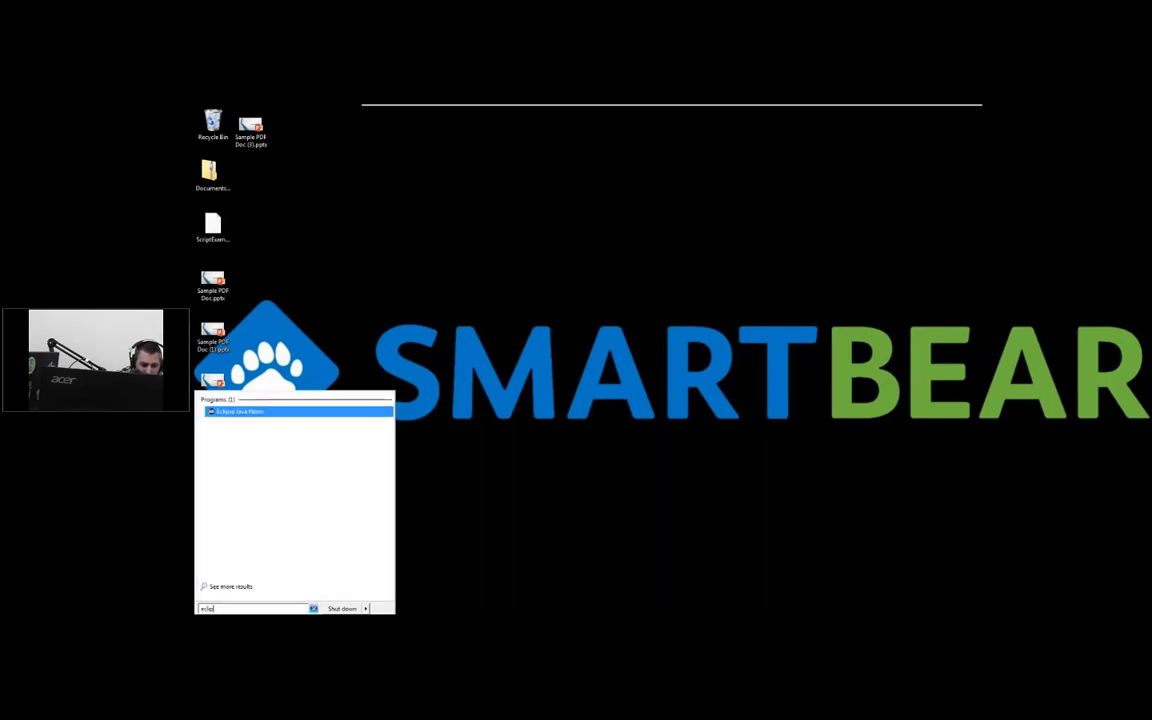
{"action": "left_click", "coordinate": [329, 411]}
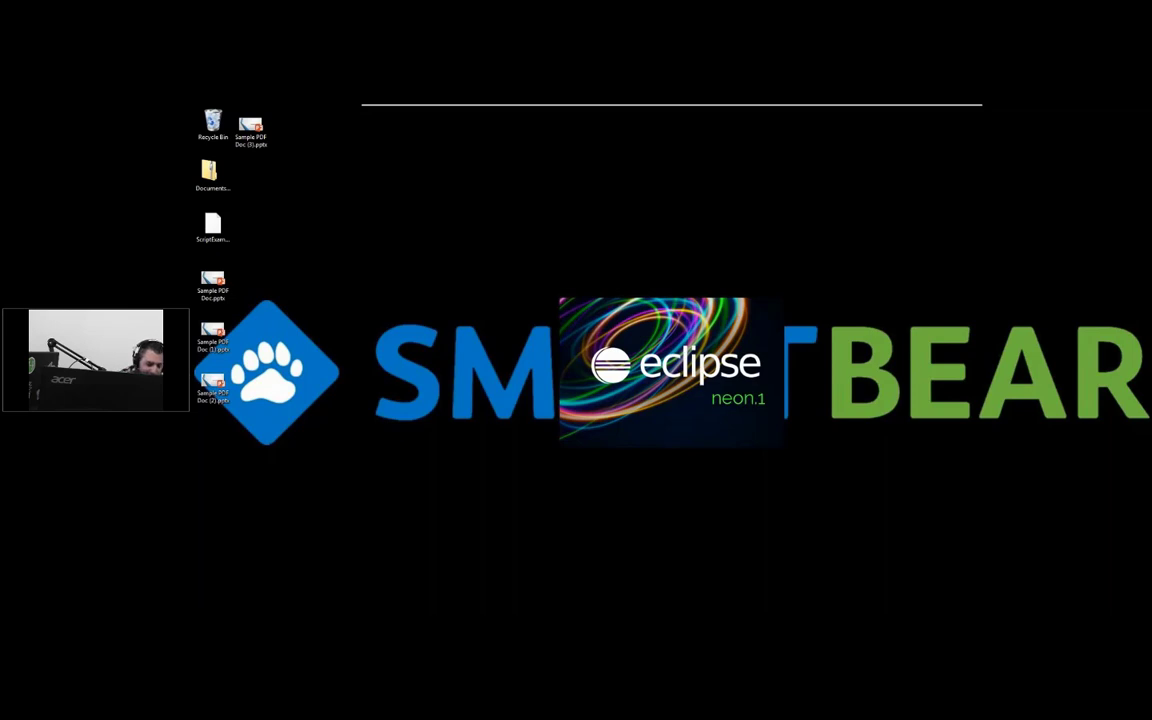
{"action": "left_click", "coordinate": [747, 394]}
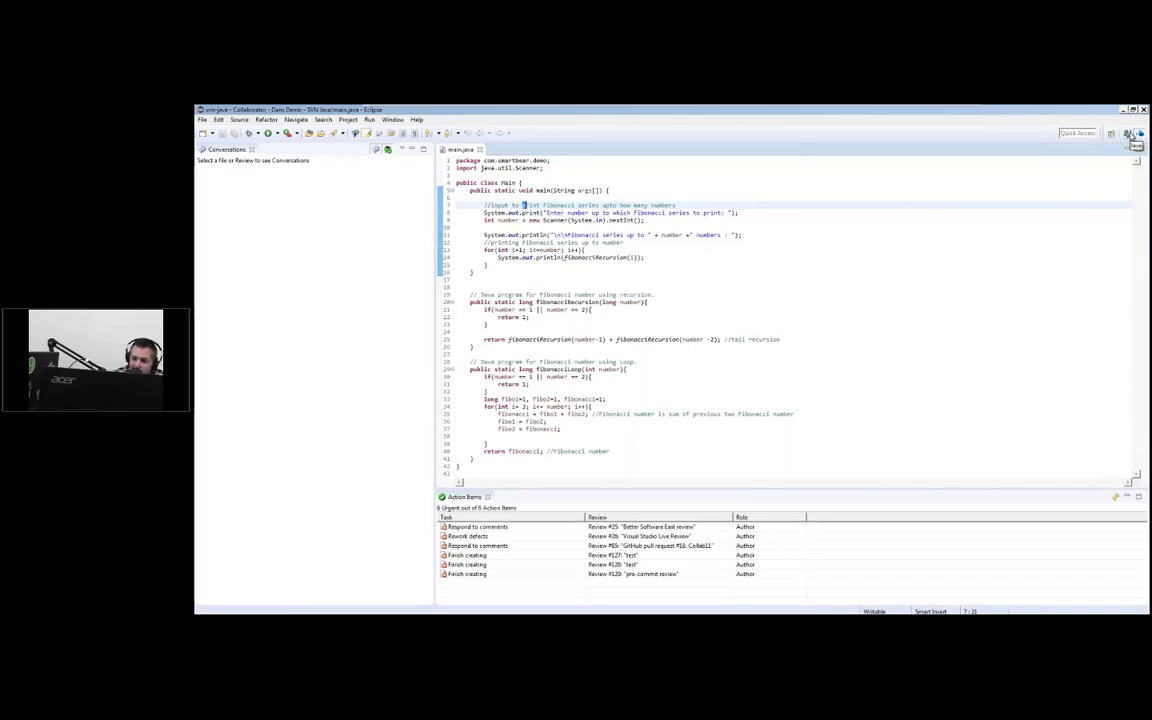
{"action": "left_click", "coordinate": [1130, 135]}
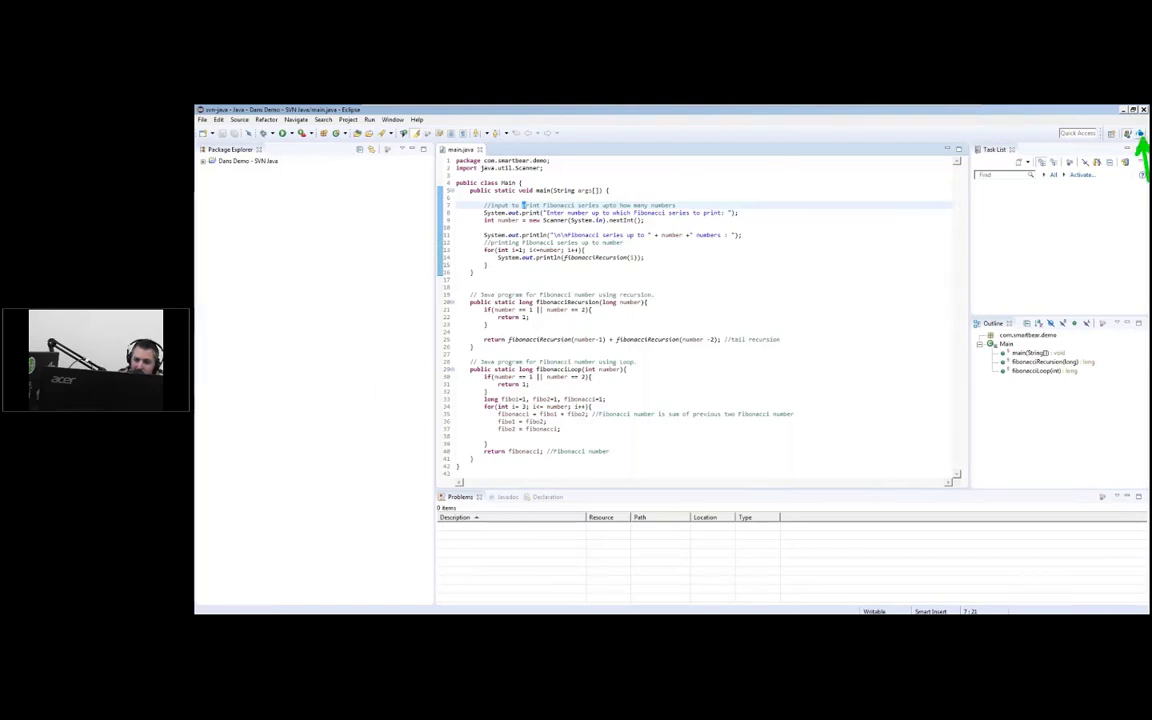
{"action": "left_click", "coordinate": [1140, 134]}
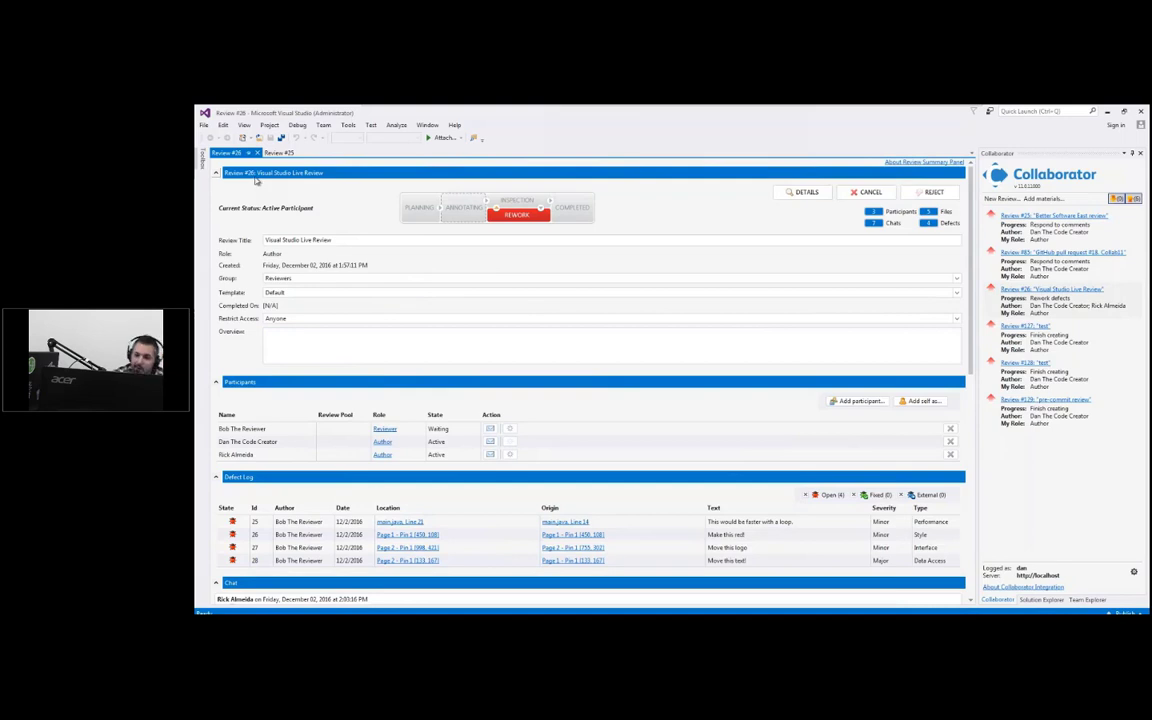
Step: Examine the participants, defect log, chat and review materials of the Visual Studio Live Review in Visual Studio
{"action": "scroll", "coordinate": [423, 338], "scroll_direction": "down", "scroll_amount": 1}
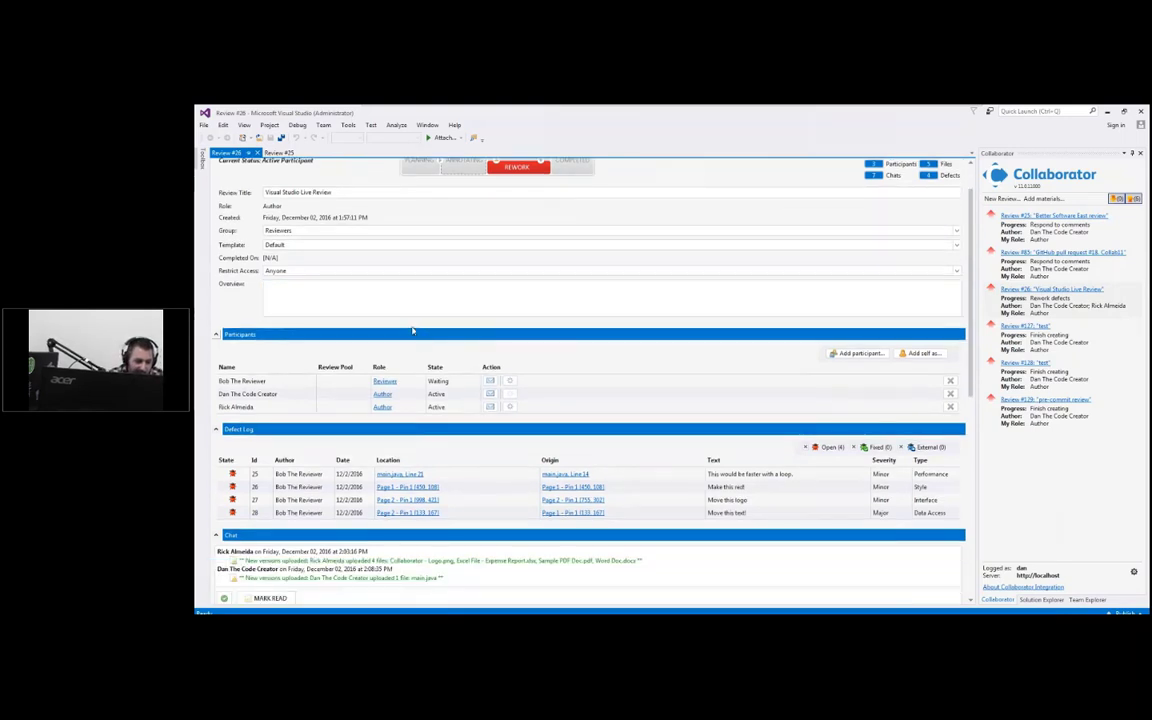
{"action": "scroll", "coordinate": [423, 338], "scroll_direction": "down", "scroll_amount": 2}
{"action": "scroll", "coordinate": [241, 504], "scroll_direction": "down", "scroll_amount": 2}
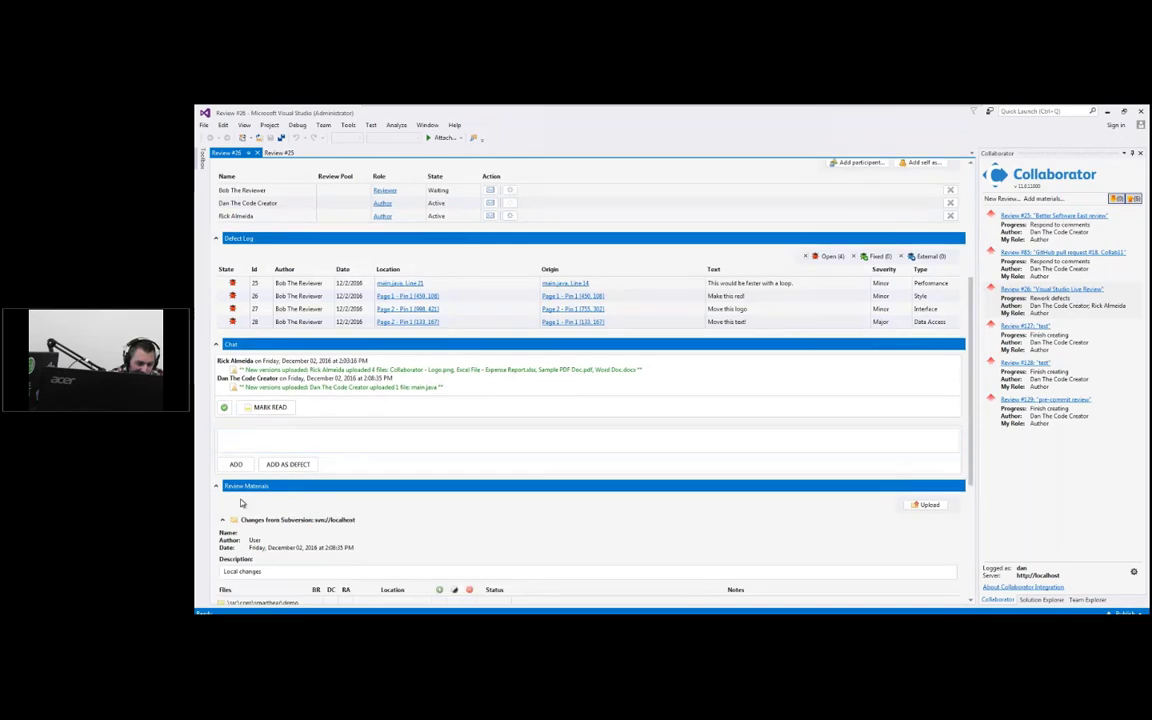
{"action": "scroll", "coordinate": [241, 504], "scroll_direction": "down", "scroll_amount": 3}
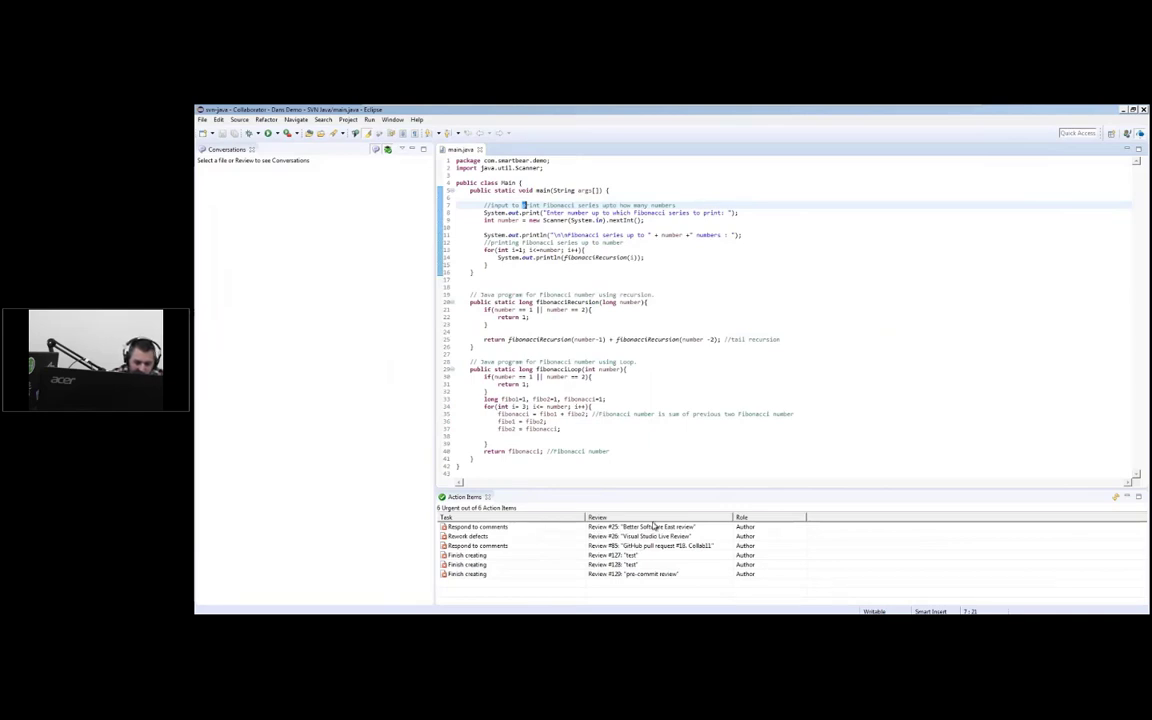
Step: Open the Visual Studio Live Review in Eclipse and bring up the comparison of main.java from its Subversion changes
{"action": "double_click", "coordinate": [650, 536]}
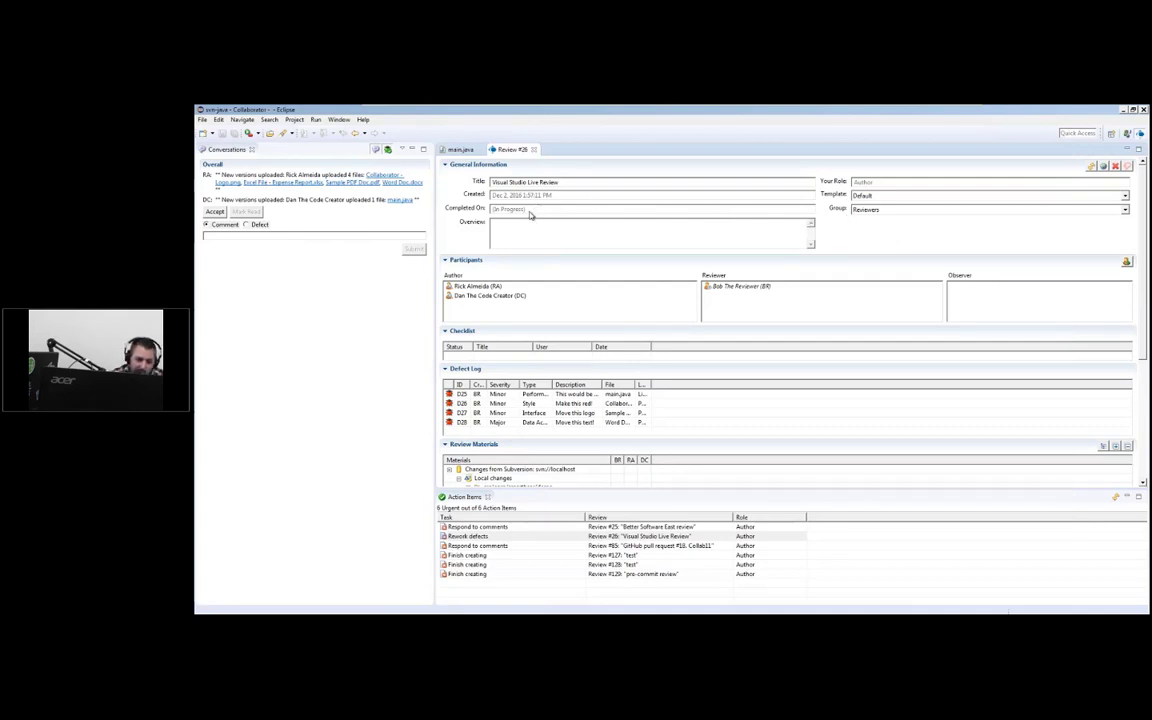
{"action": "scroll", "coordinate": [463, 242], "scroll_direction": "down", "scroll_amount": 5}
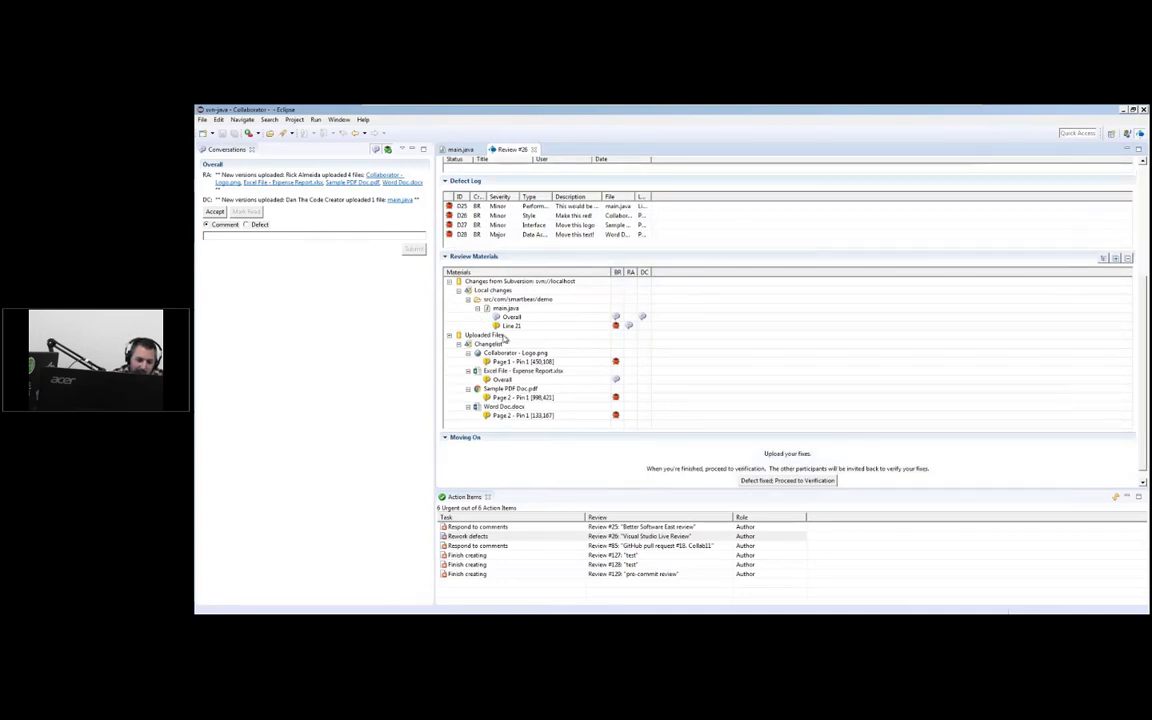
{"action": "left_click", "coordinate": [520, 309]}
{"action": "double_click", "coordinate": [520, 309]}
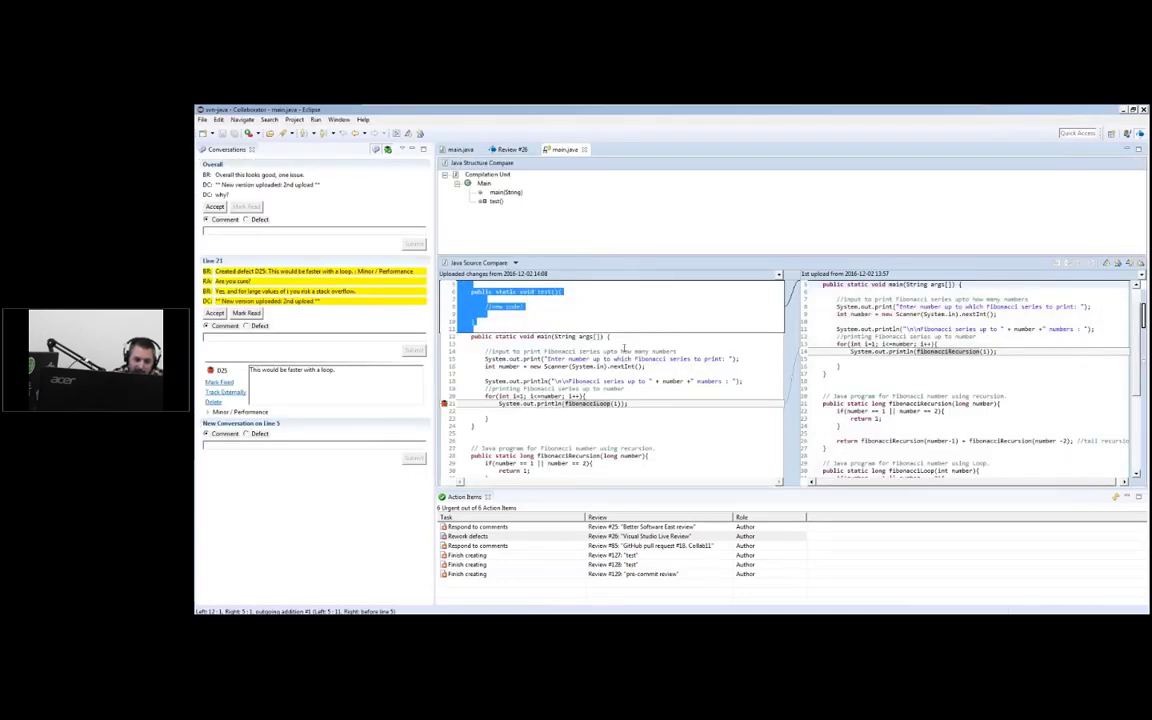
{"action": "left_click", "coordinate": [563, 357]}
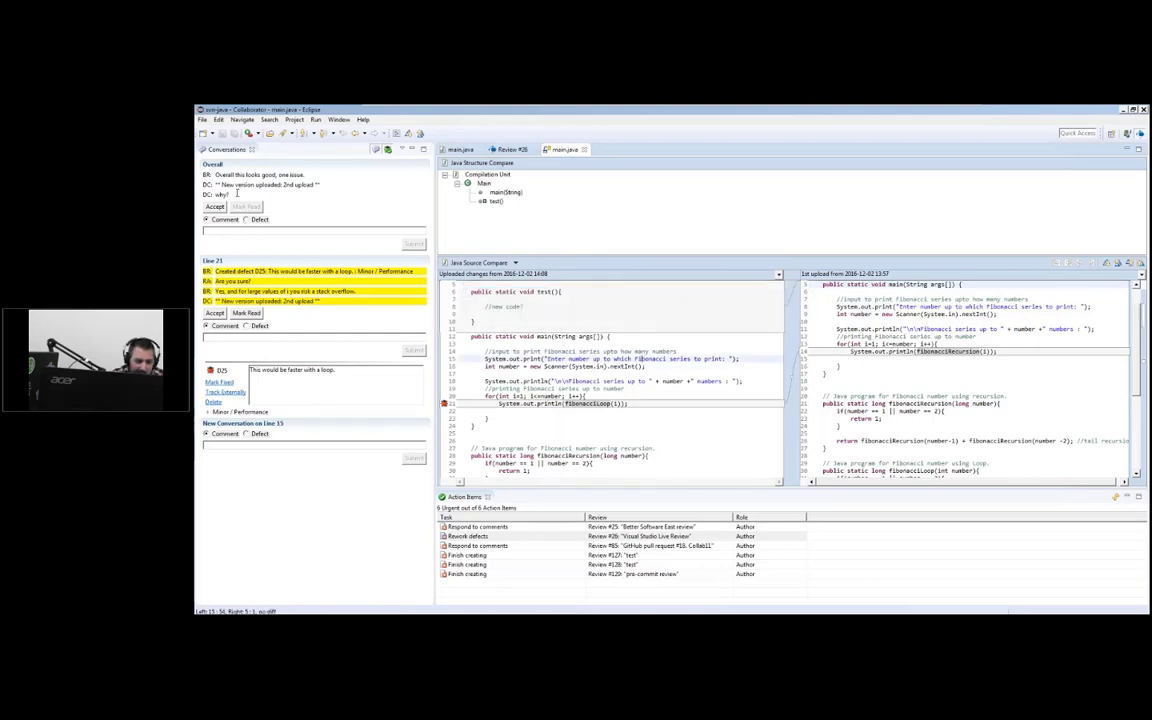
{"action": "scroll", "coordinate": [610, 380], "scroll_direction": "up", "scroll_amount": 2}
Step: Submit the comment "because I like it! :-) and it makes me smile" to the overall conversation on main.java
{"action": "left_click", "coordinate": [334, 231]}
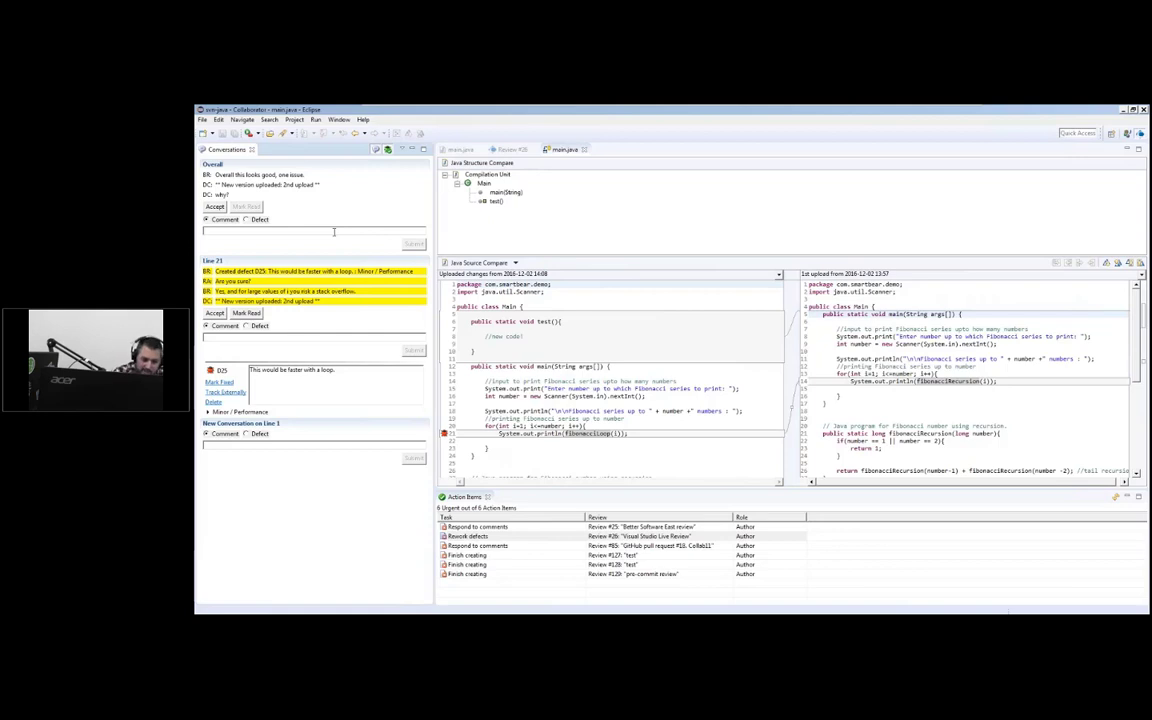
{"action": "type", "text": "because I like it!"}
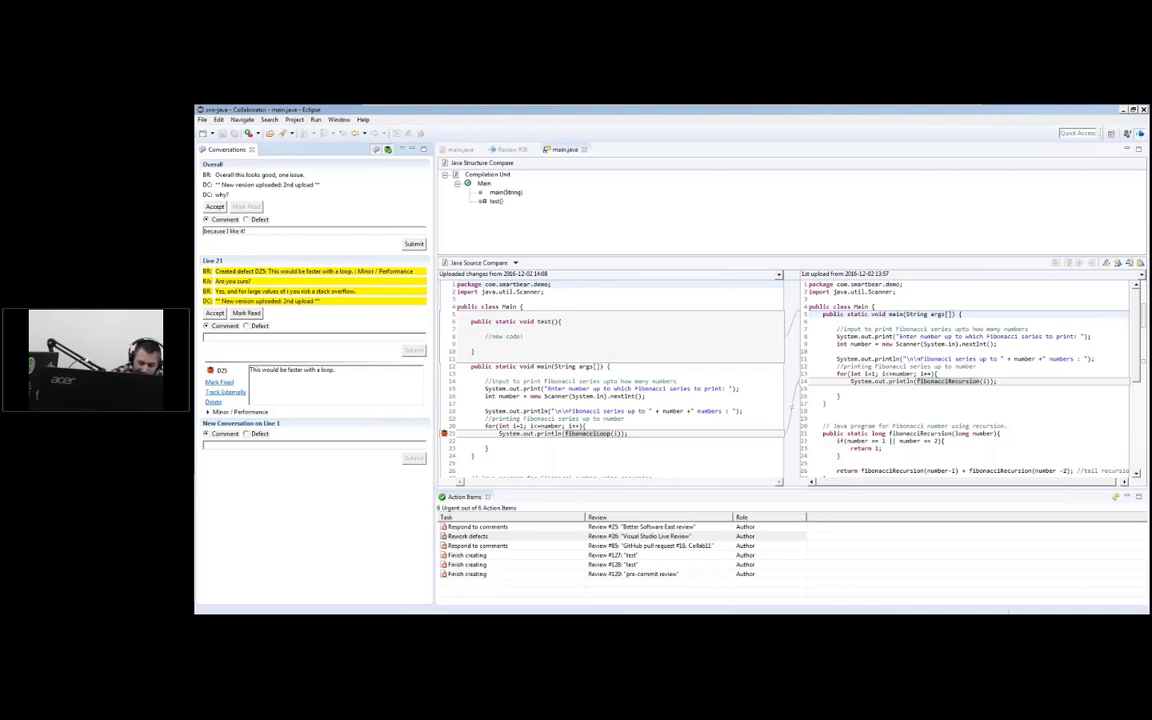
{"action": "type", "text": " :-) and it makes me smile"}
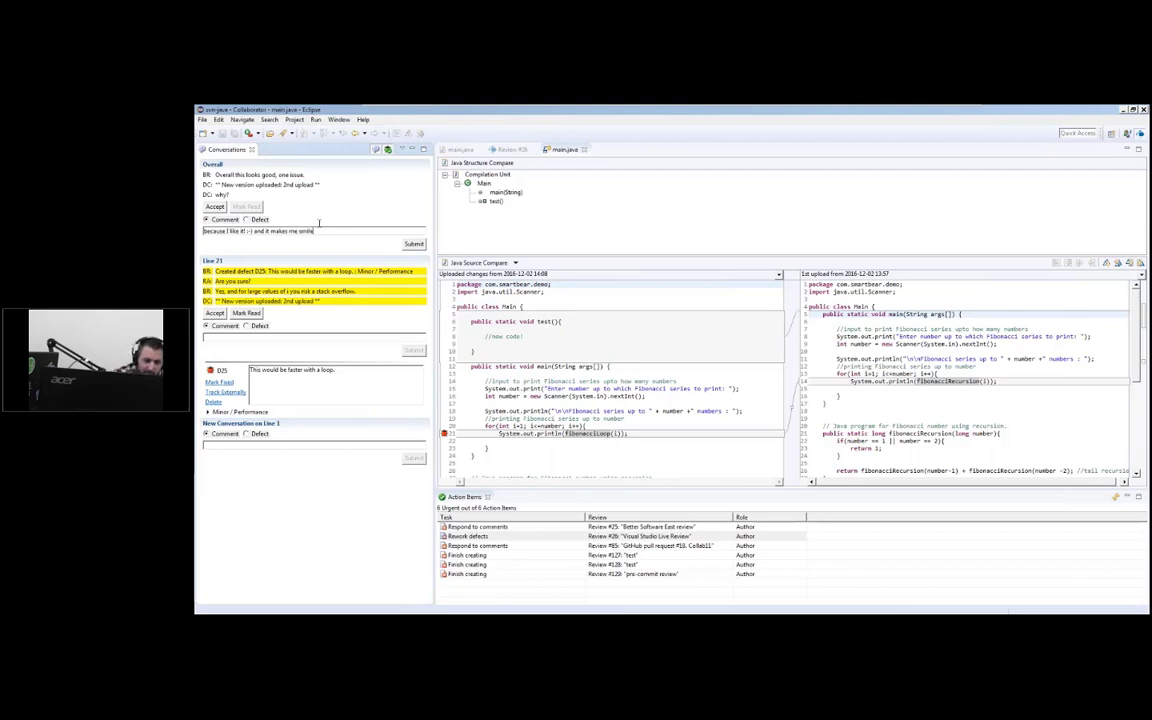
{"action": "left_click", "coordinate": [413, 244]}
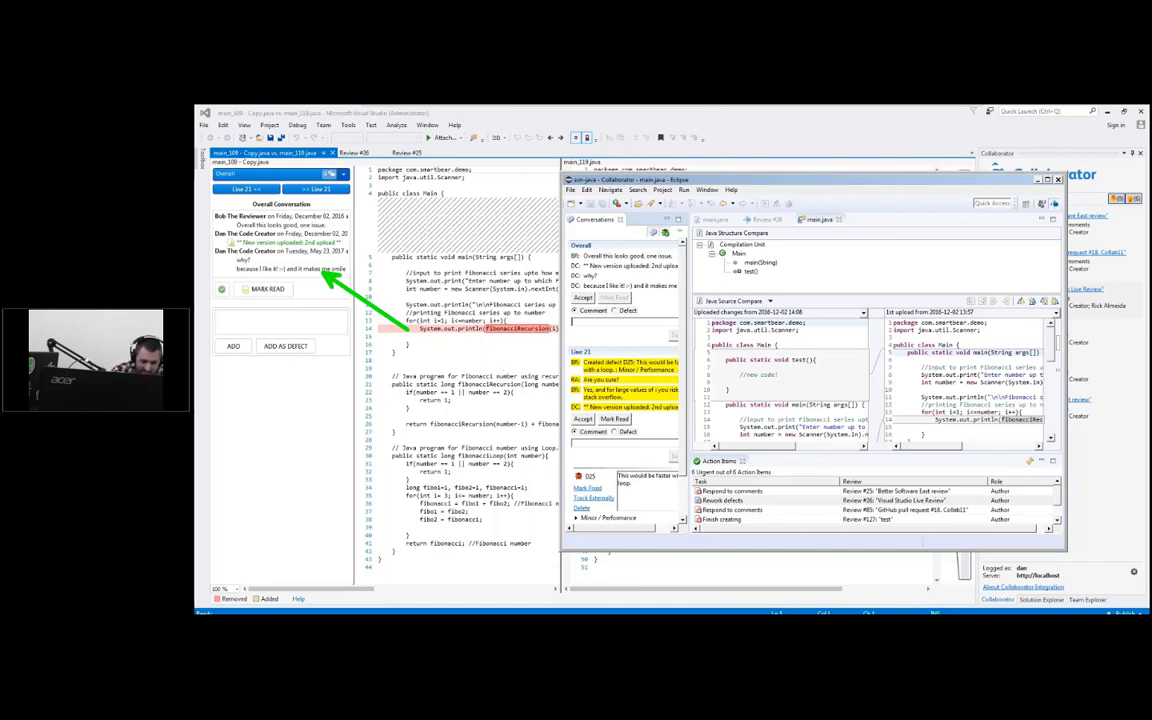
Step: Take the VMware Remote Console out of full screen and switch to the Chrome window showing the VMware ESXi login page
{"action": "key", "text": "super"}
{"action": "key", "text": "Escape"}
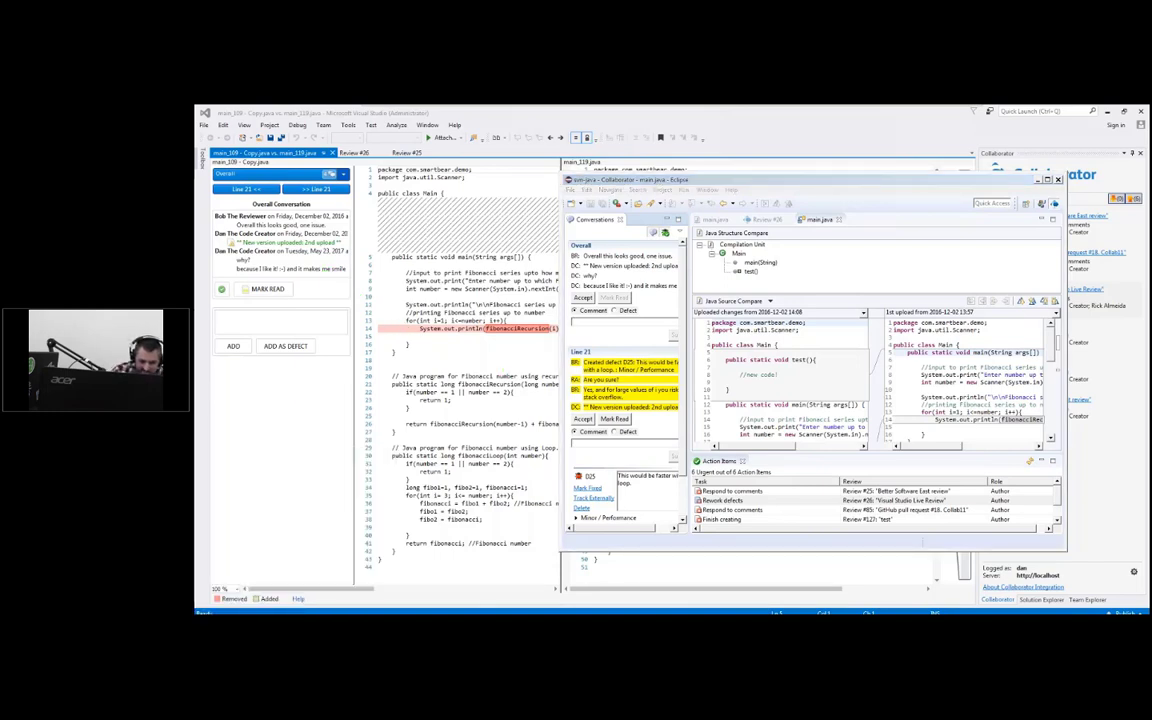
{"action": "key", "text": "super"}
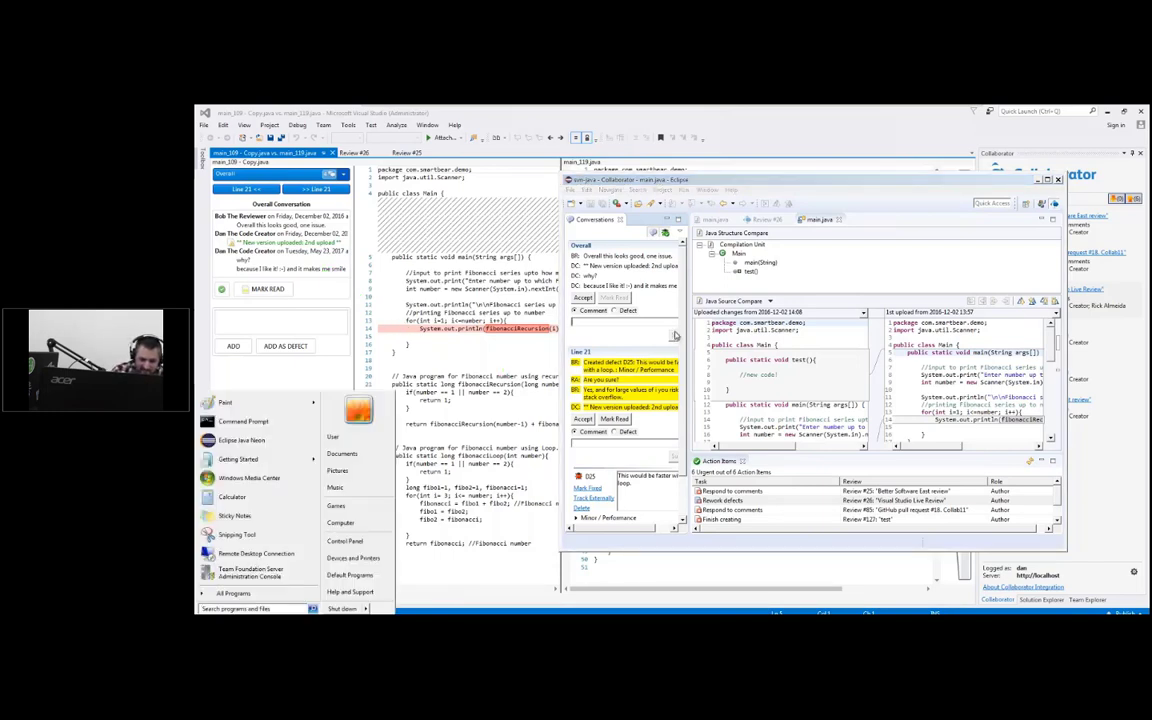
{"action": "left_click", "coordinate": [612, 302]}
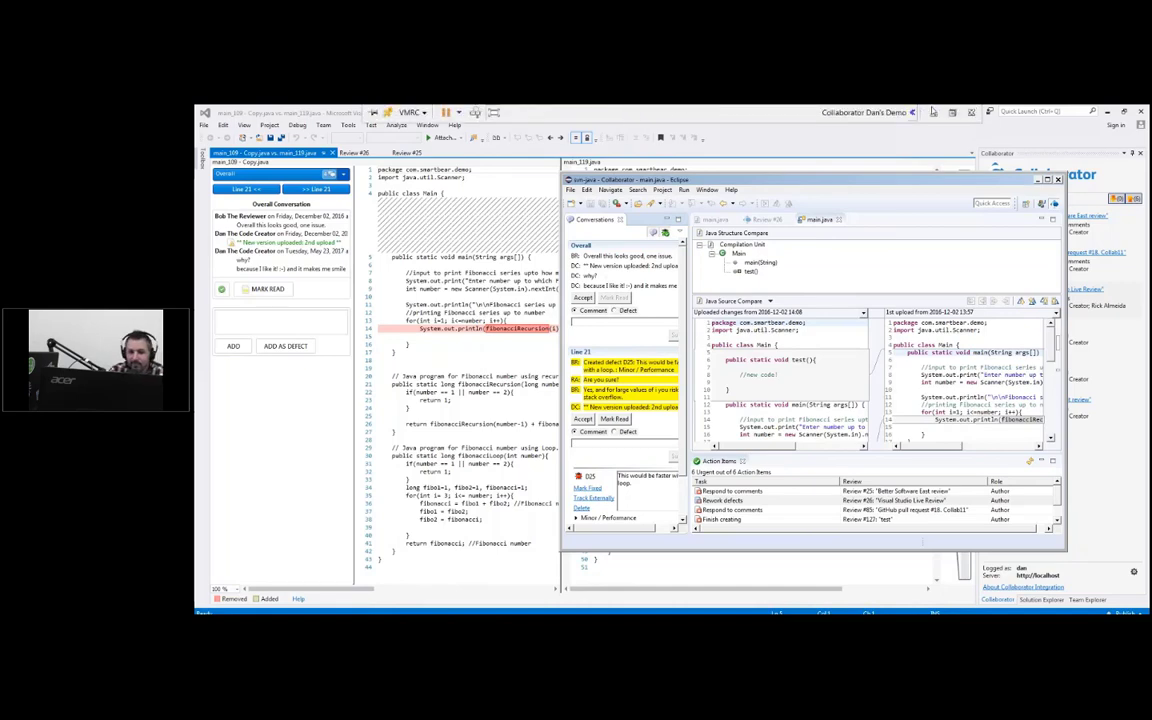
{"action": "left_click", "coordinate": [951, 107]}
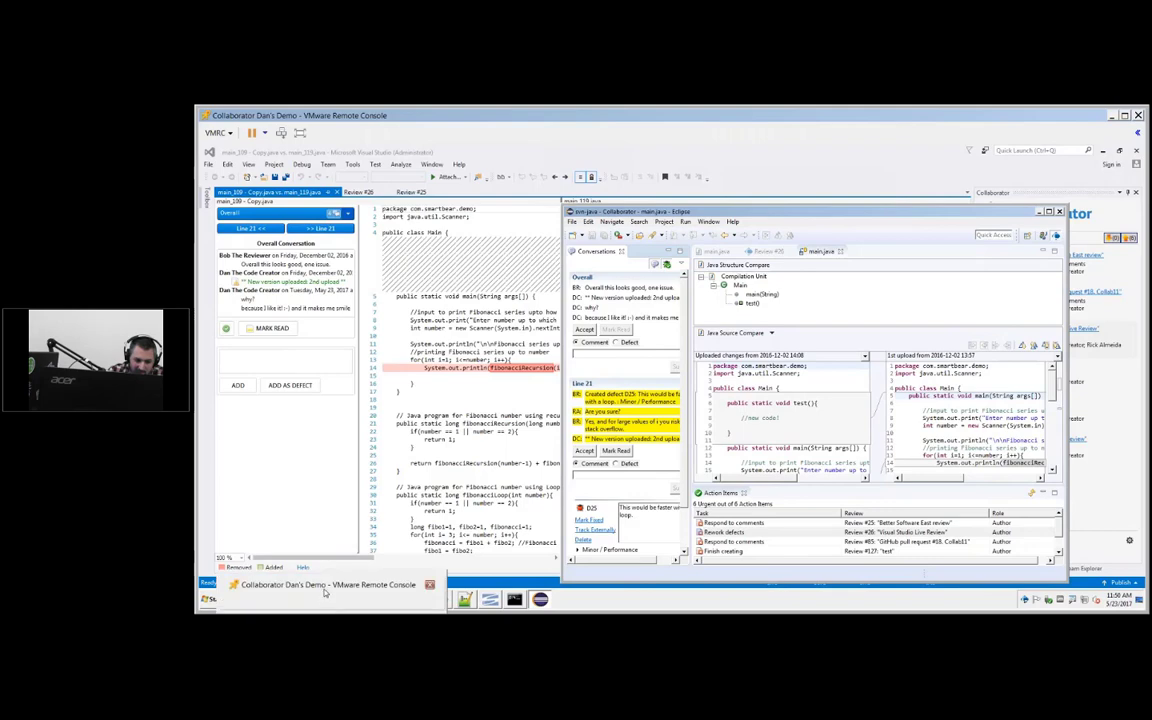
{"action": "left_click", "coordinate": [330, 600]}
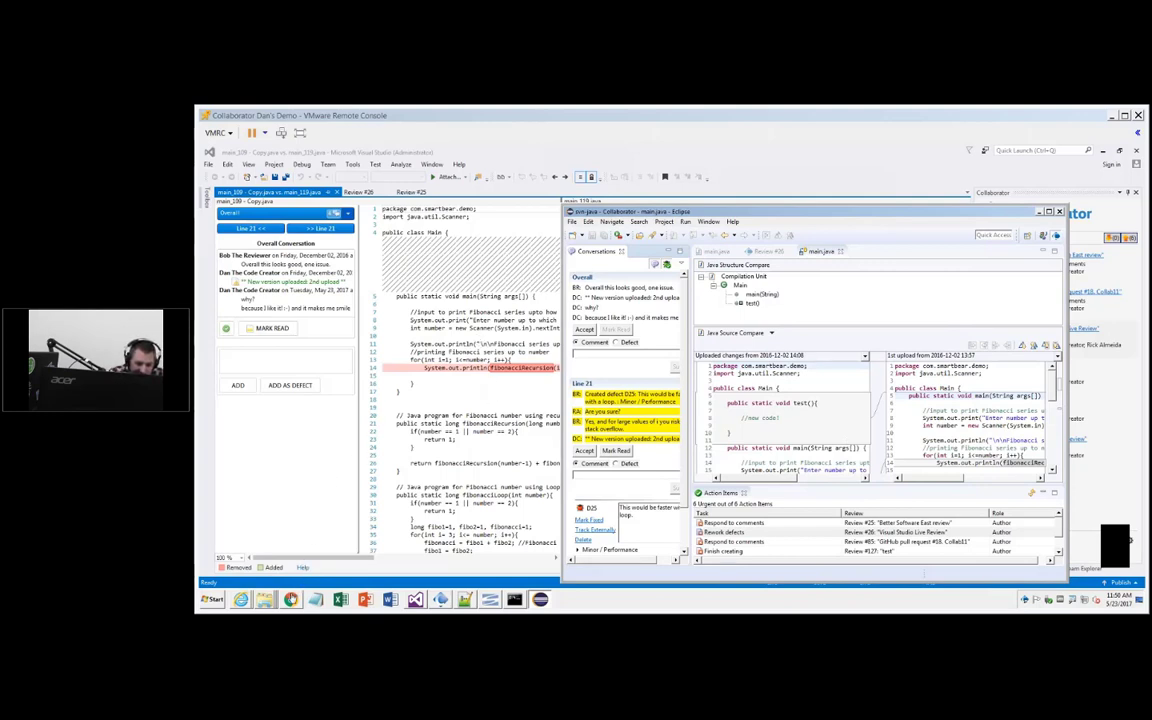
{"action": "mouse_move", "coordinate": [282, 606]}
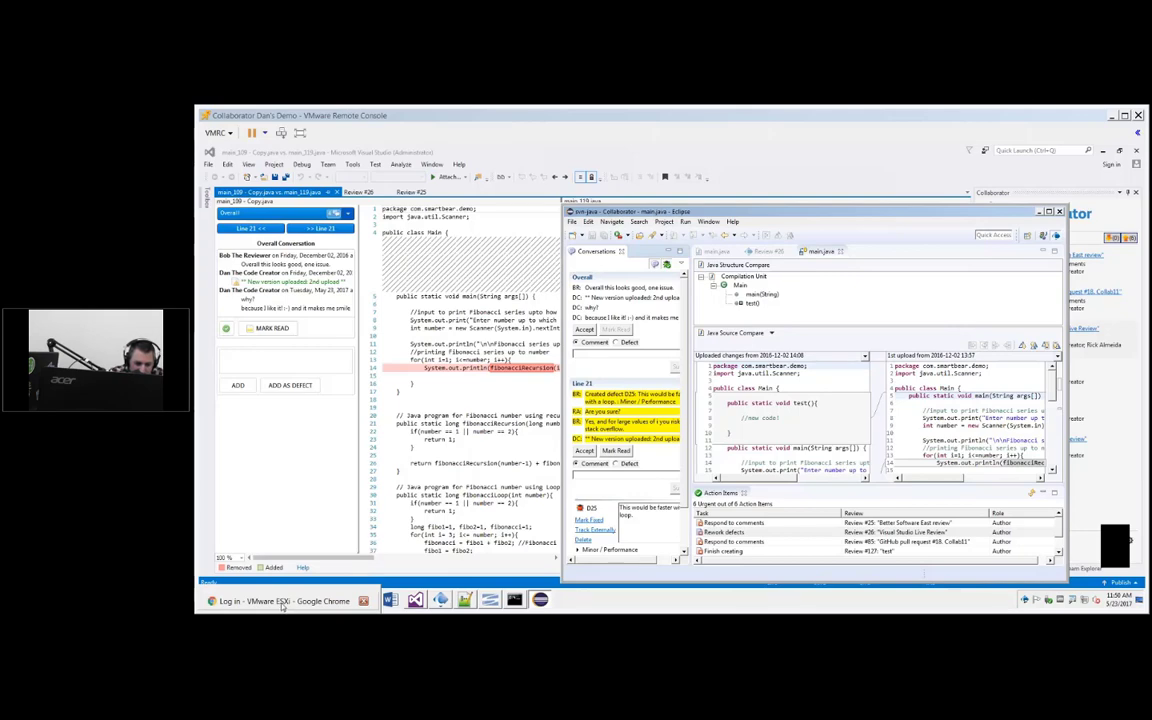
{"action": "left_click", "coordinate": [282, 601]}
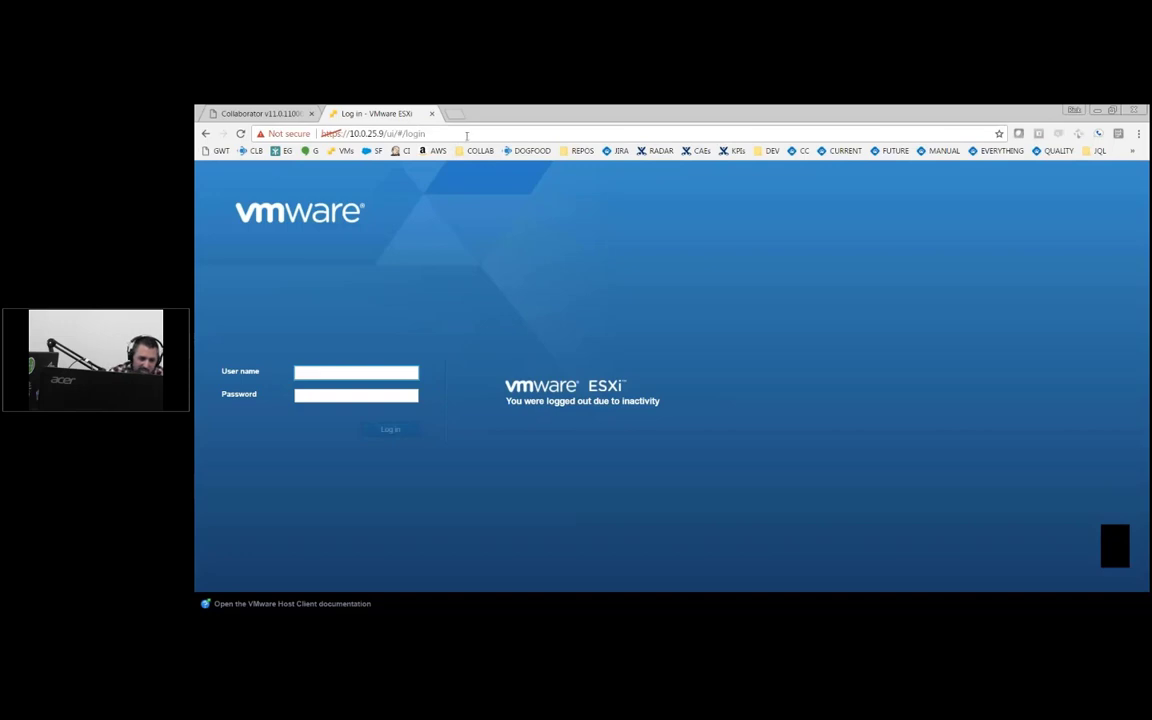
Step: Go to the SmartBear Connect conference page at smartbear.com/connect-2017
{"action": "left_click", "coordinate": [466, 134]}
{"action": "type", "text": "smartbe"}
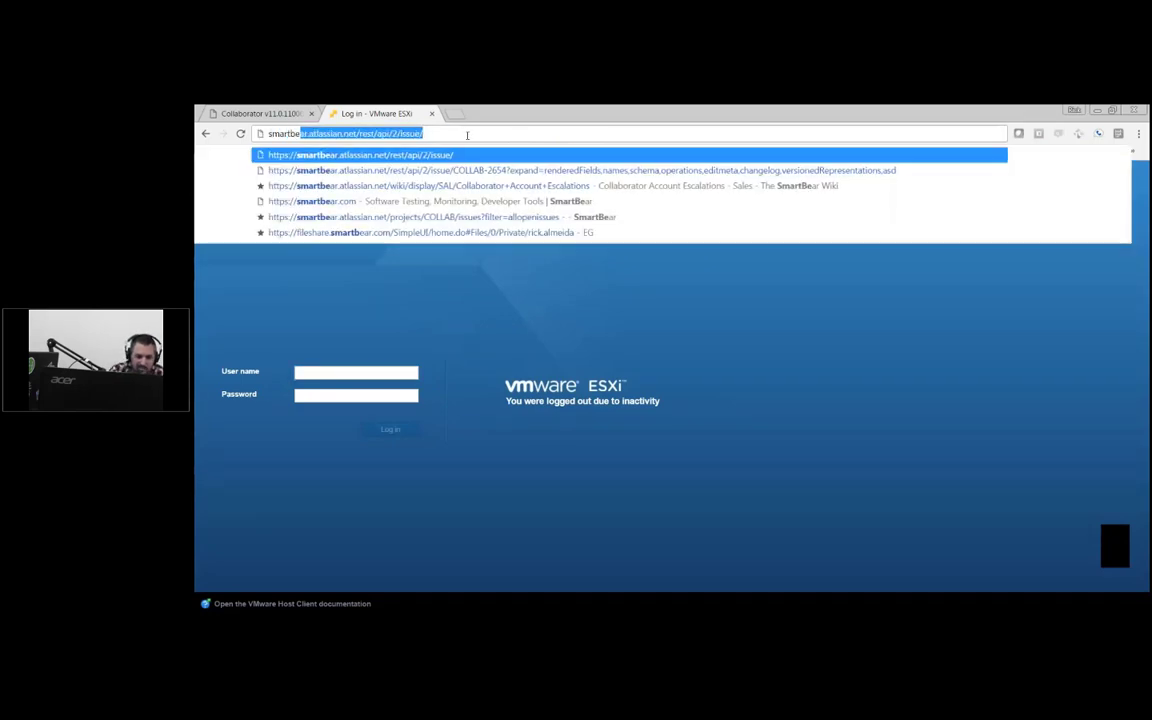
{"action": "type", "text": "ar.com"}
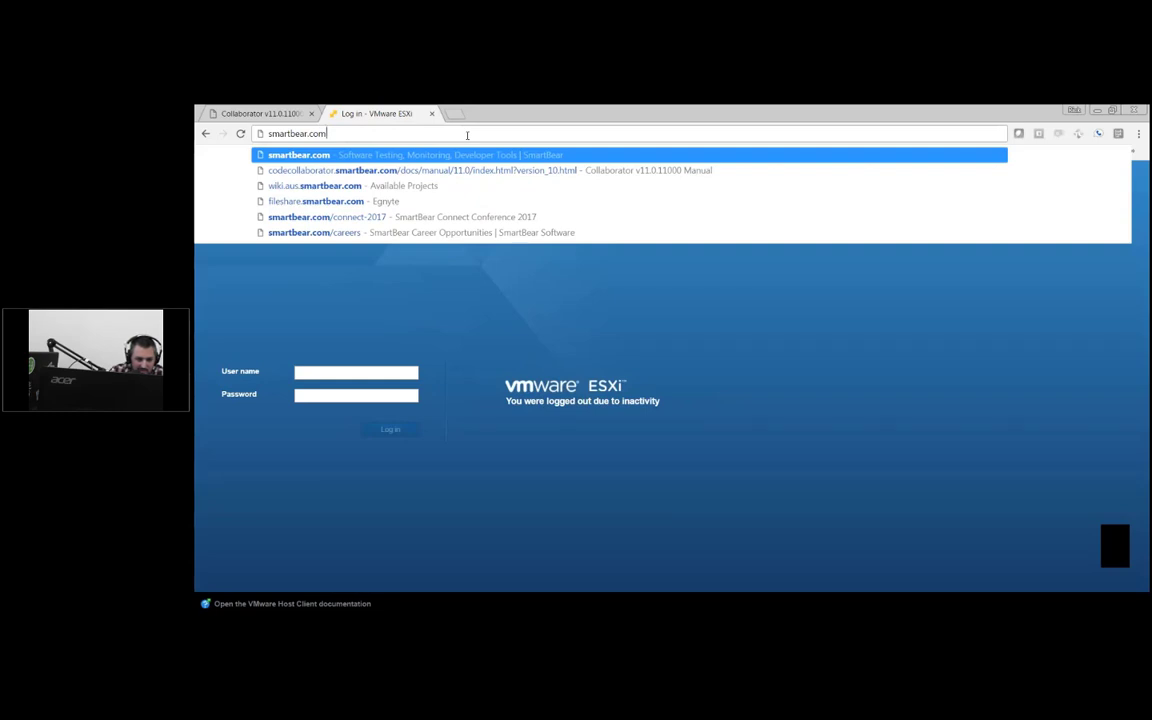
{"action": "key", "text": "Down"}
{"action": "key", "text": "Down"}
{"action": "key", "text": "Down"}
{"action": "key", "text": "Down"}
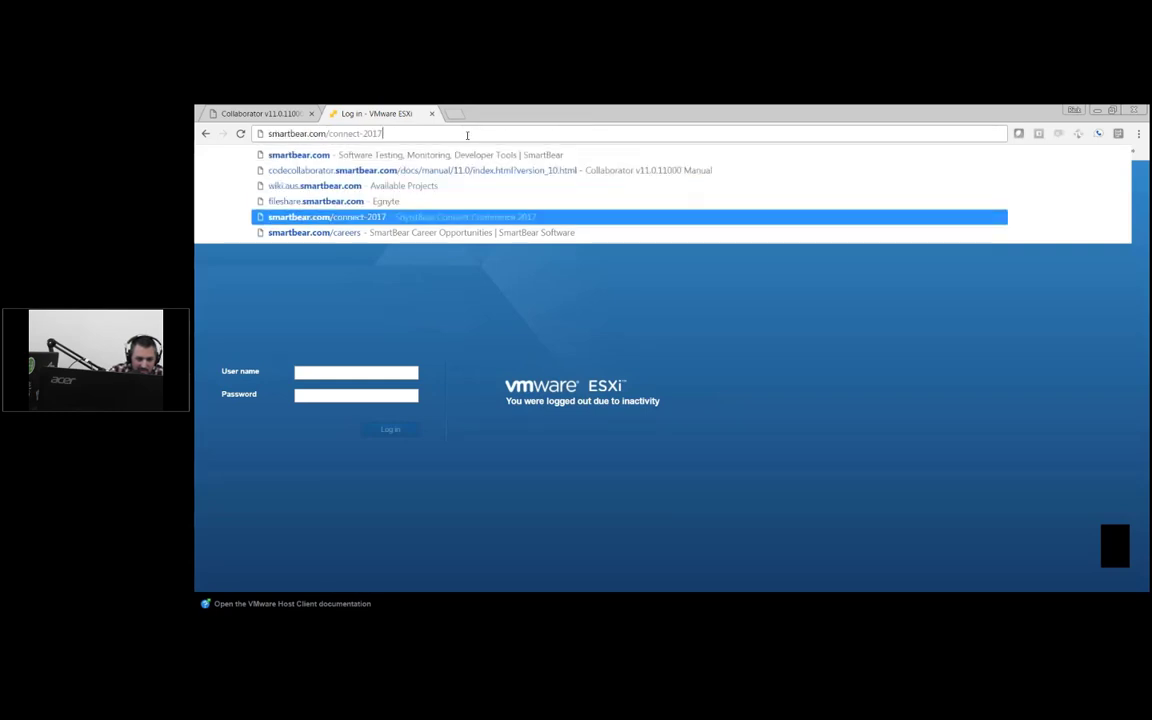
{"action": "key", "text": "Return"}
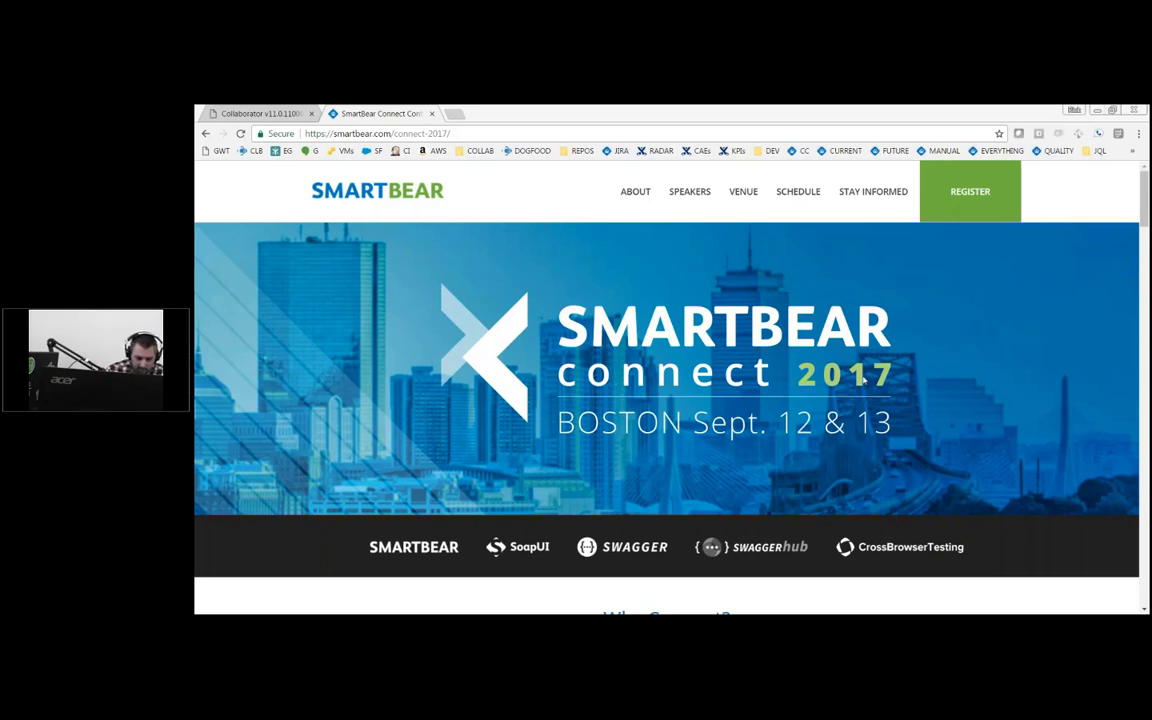
{"action": "key", "text": "super+r"}
{"action": "type", "text": "c:\\smart"}
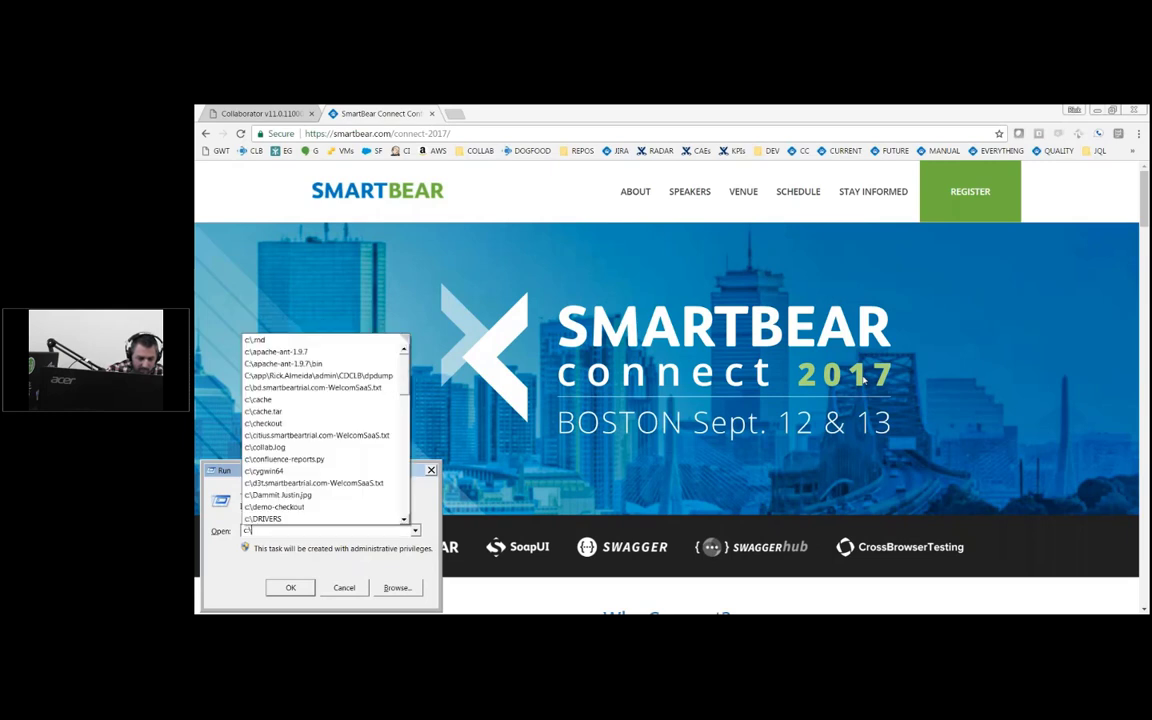
{"action": "key", "text": "Down"}
{"action": "key", "text": "Return"}
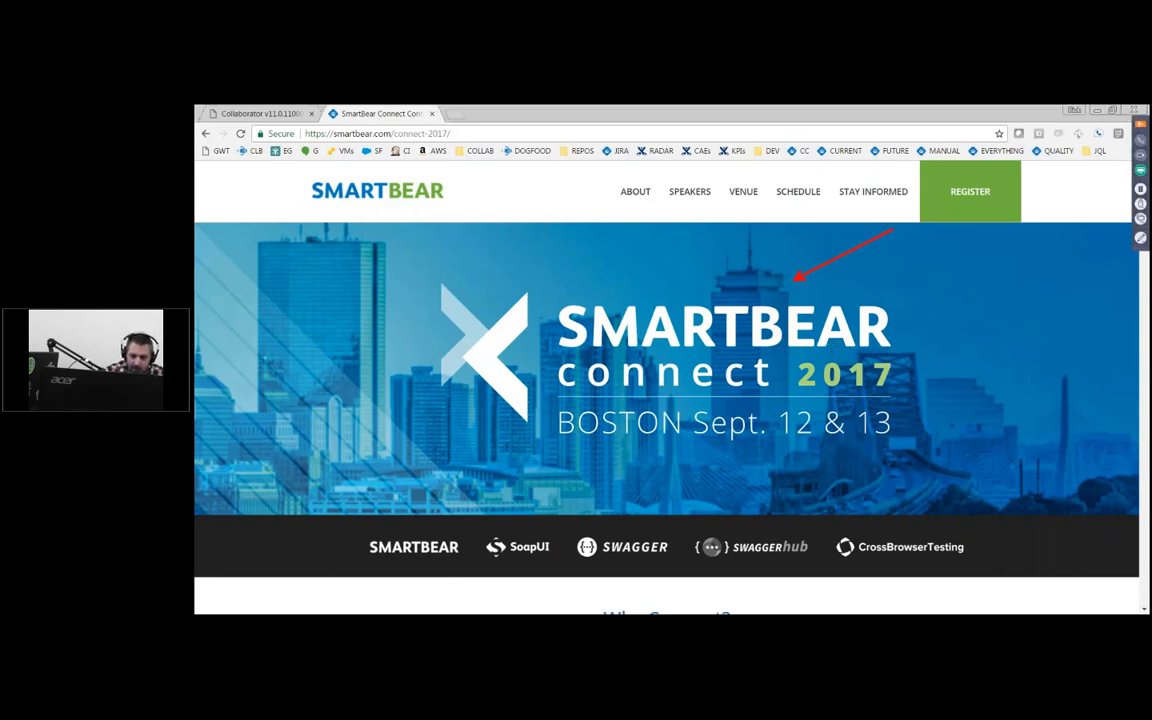
Step: Surround the SmartBear Connect 2017 banner title with red arrows pointing at it, and clear the annotations
{"action": "left_click_drag", "start_coordinate": [1062, 375], "coordinate": [934, 375]}
{"action": "left_click_drag", "start_coordinate": [1124, 465], "coordinate": [953, 425]}
{"action": "left_click_drag", "start_coordinate": [893, 486], "coordinate": [877, 445]}
{"action": "left_click_drag", "start_coordinate": [812, 490], "coordinate": [812, 460]}
{"action": "left_click_drag", "start_coordinate": [620, 485], "coordinate": [660, 457]}
{"action": "left_click_drag", "start_coordinate": [520, 505], "coordinate": [570, 462]}
{"action": "left_click_drag", "start_coordinate": [395, 462], "coordinate": [485, 445]}
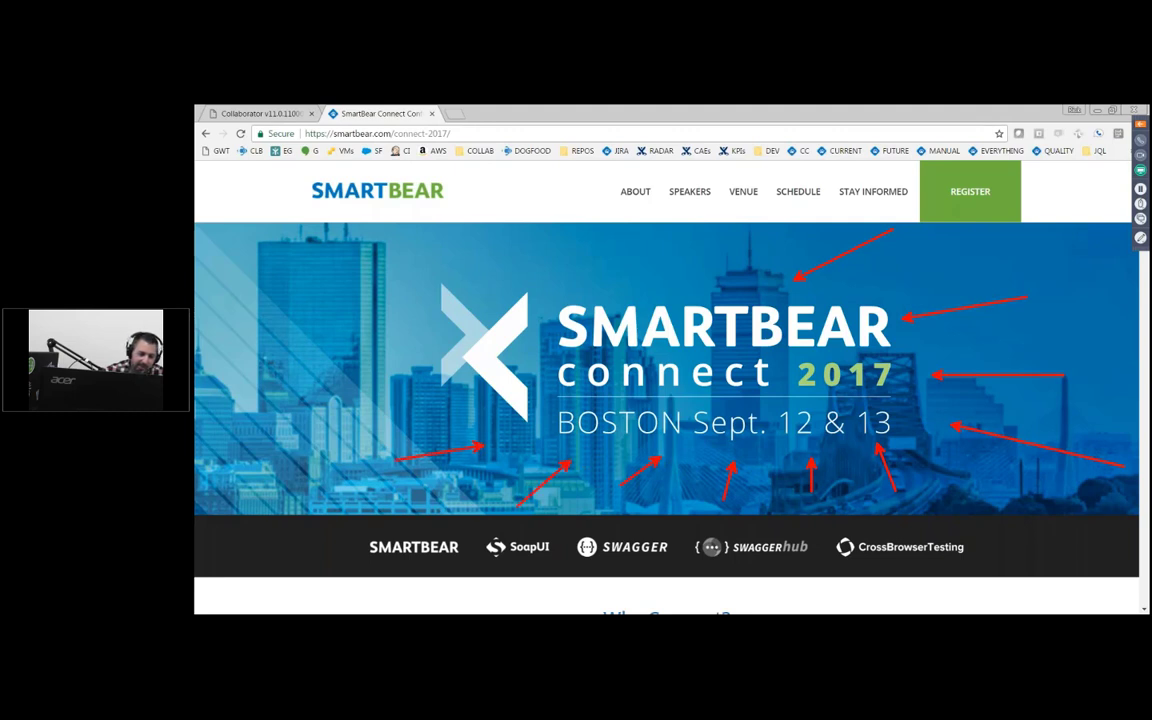
{"action": "left_click_drag", "start_coordinate": [238, 426], "coordinate": [397, 426]}
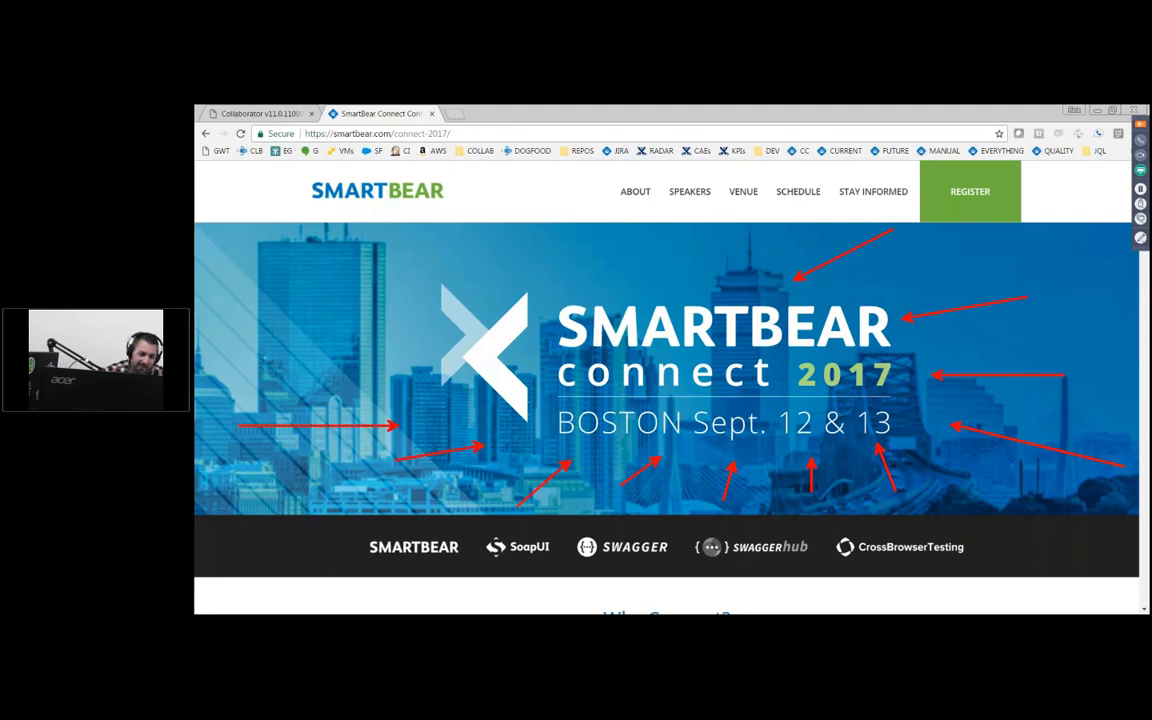
{"action": "left_click_drag", "start_coordinate": [258, 351], "coordinate": [400, 351]}
{"action": "left_click_drag", "start_coordinate": [244, 302], "coordinate": [400, 302]}
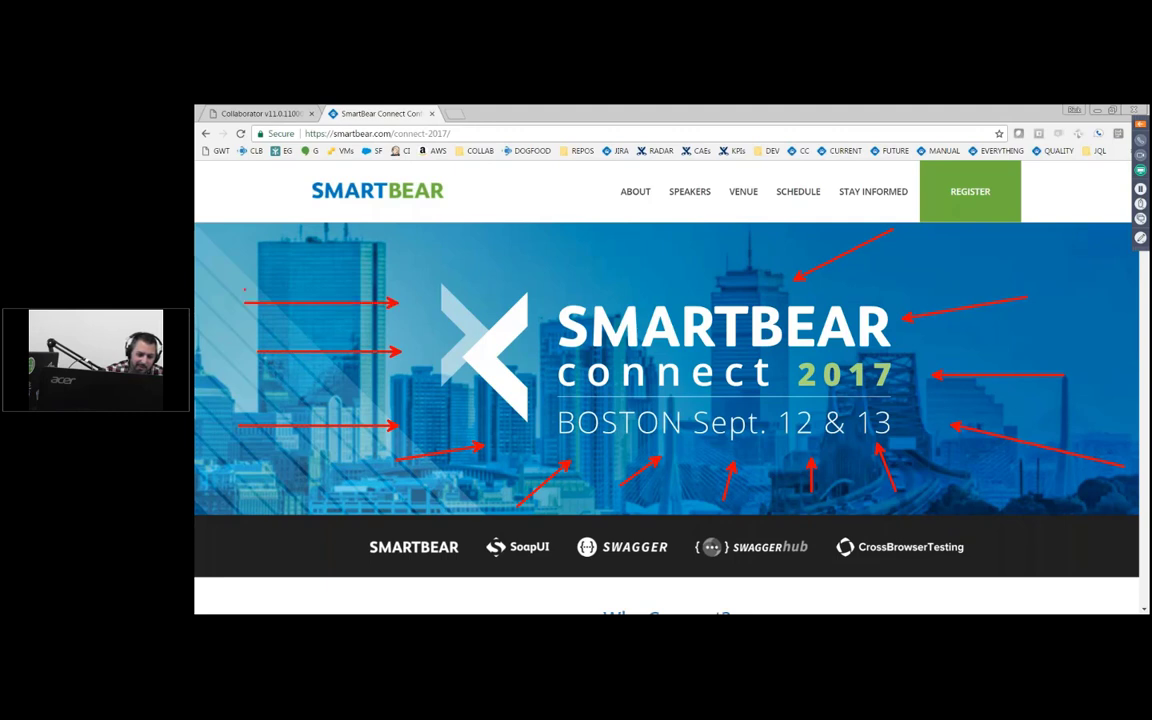
{"action": "left_click_drag", "start_coordinate": [398, 239], "coordinate": [464, 262]}
{"action": "left_click_drag", "start_coordinate": [472, 180], "coordinate": [545, 253]}
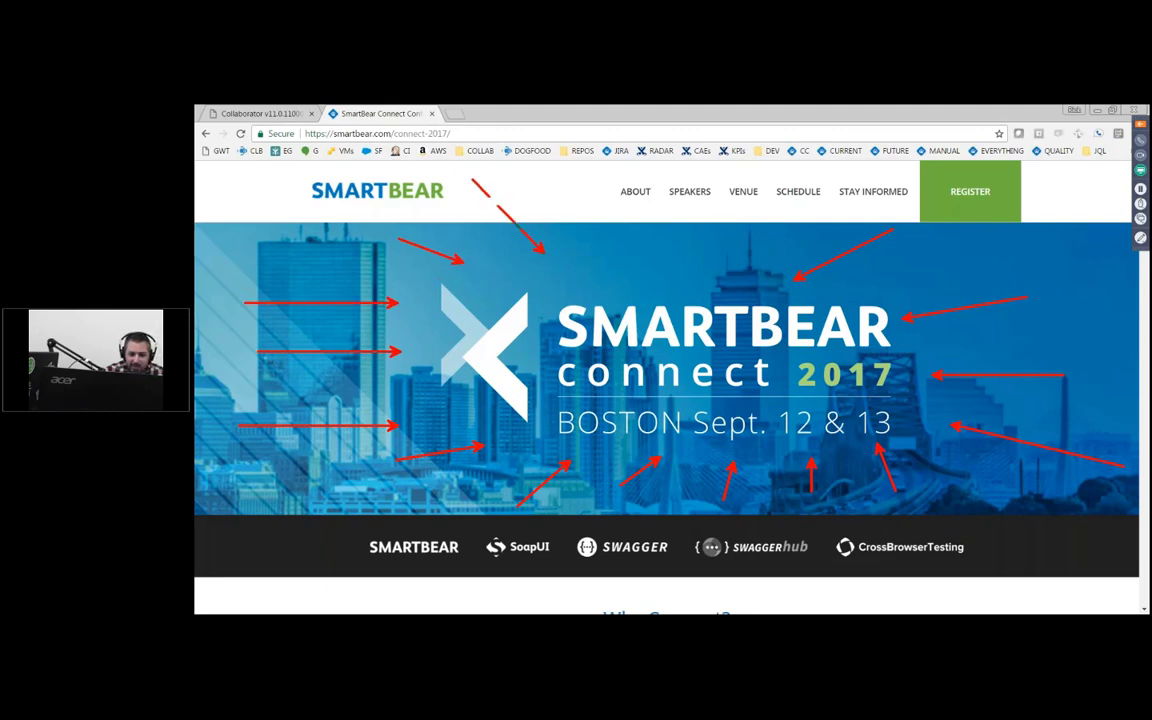
{"action": "left_click_drag", "start_coordinate": [613, 188], "coordinate": [637, 253]}
{"action": "left_click_drag", "start_coordinate": [757, 163], "coordinate": [721, 255]}
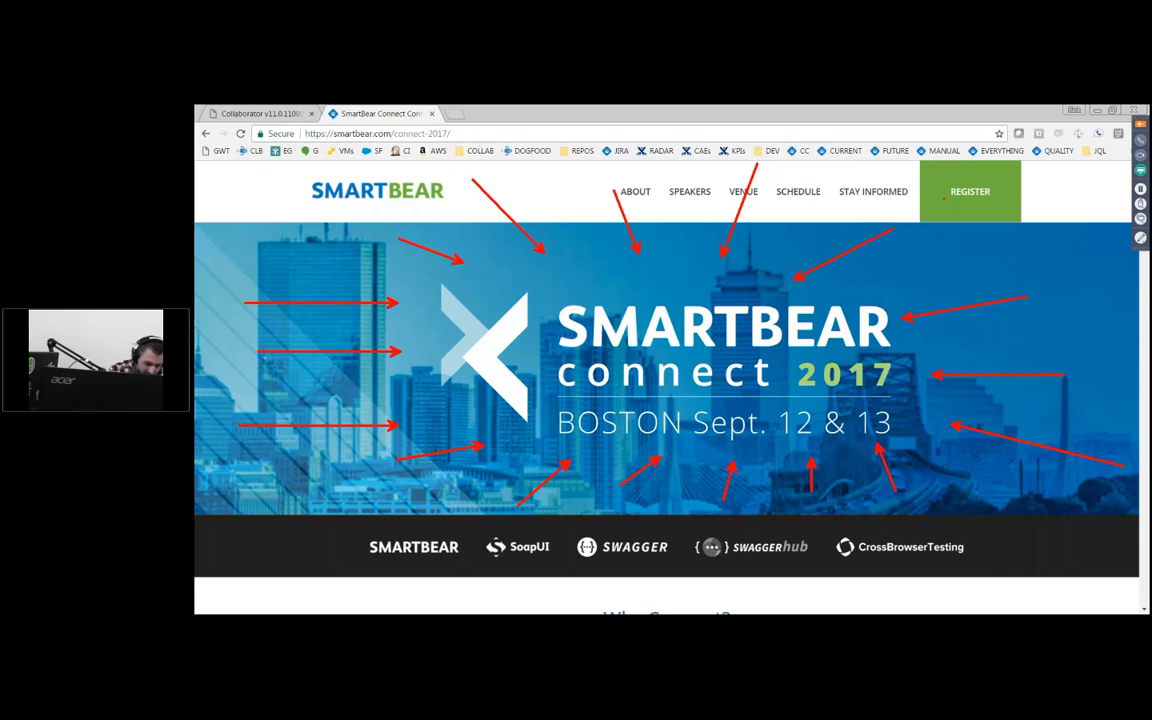
{"action": "key", "text": "Escape"}
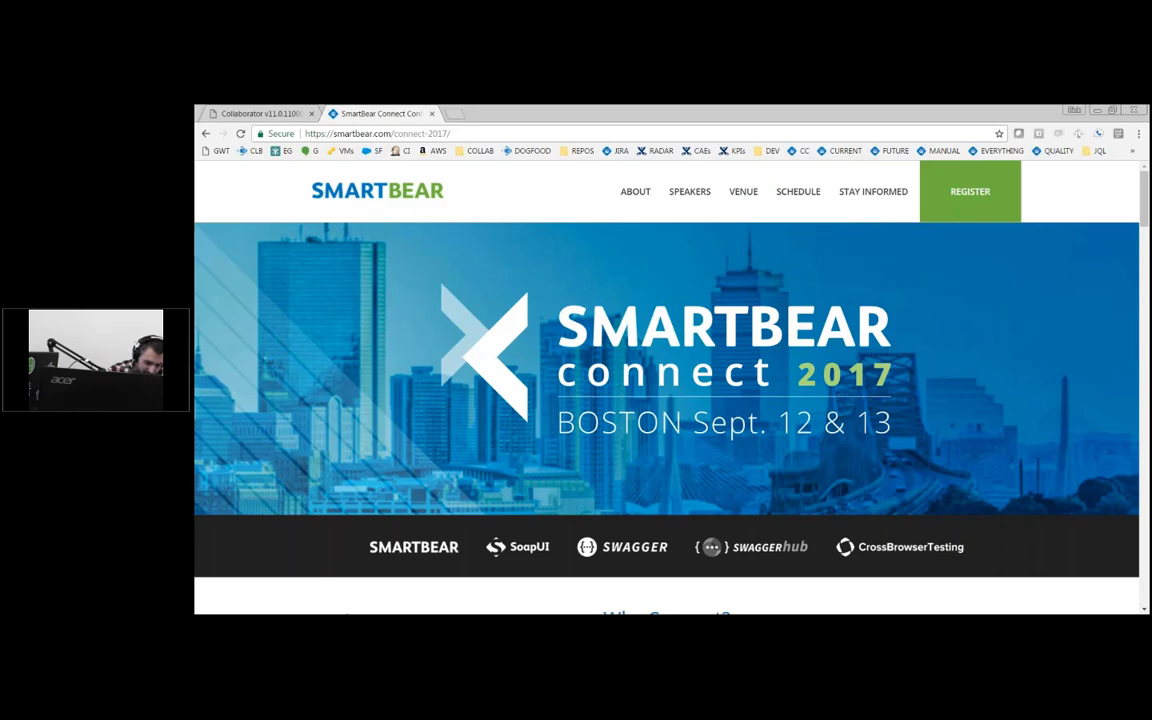
Step: Switch to the remote console, maximize its Chrome window, and open main.java from the Subversion changes of Review #129
{"action": "key", "text": "alt+Tab"}
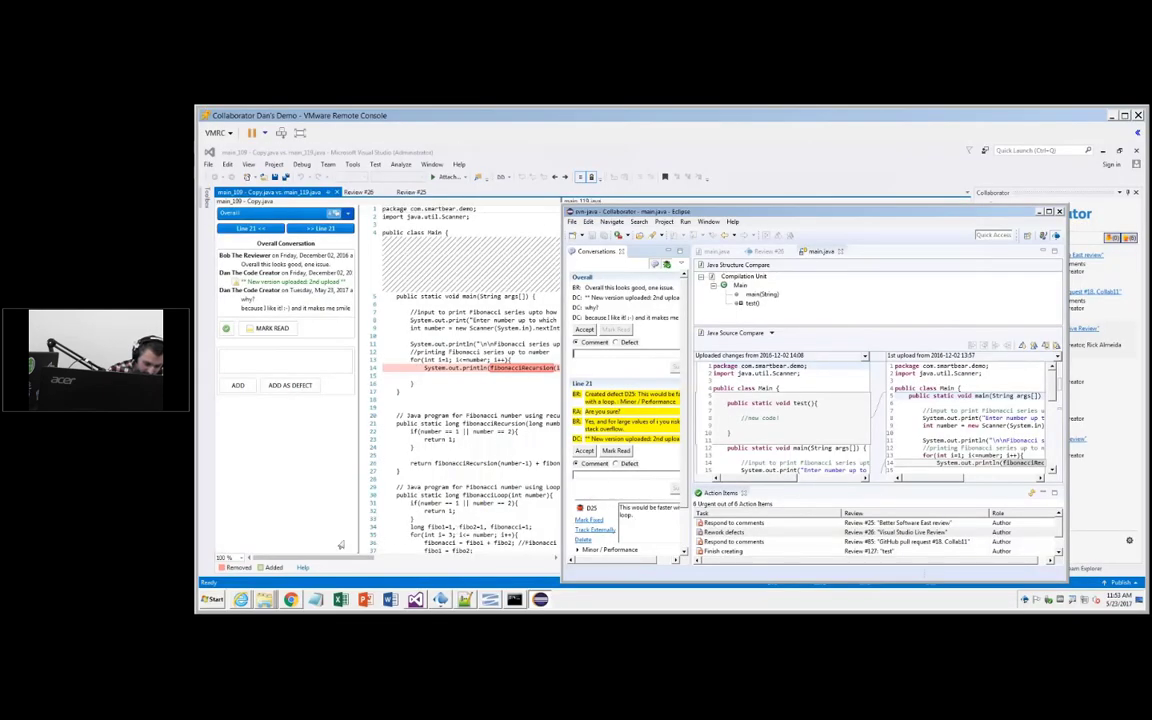
{"action": "left_click", "coordinate": [291, 600]}
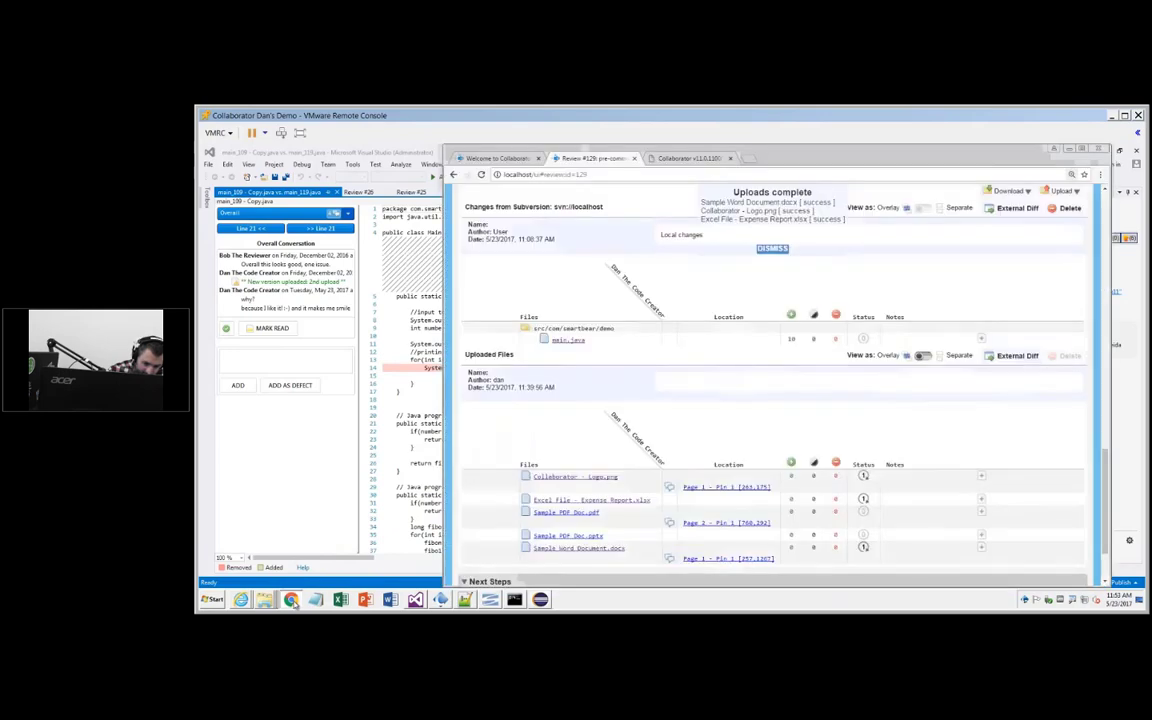
{"action": "double_click", "coordinate": [800, 157]}
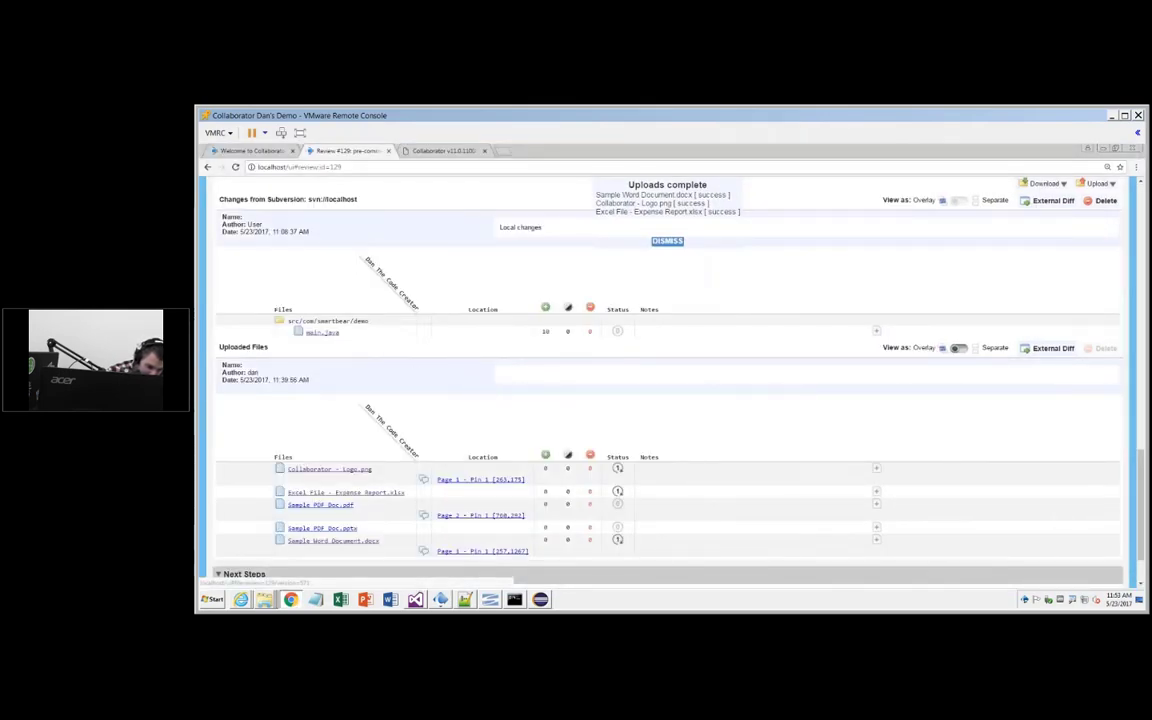
{"action": "left_click", "coordinate": [322, 332]}
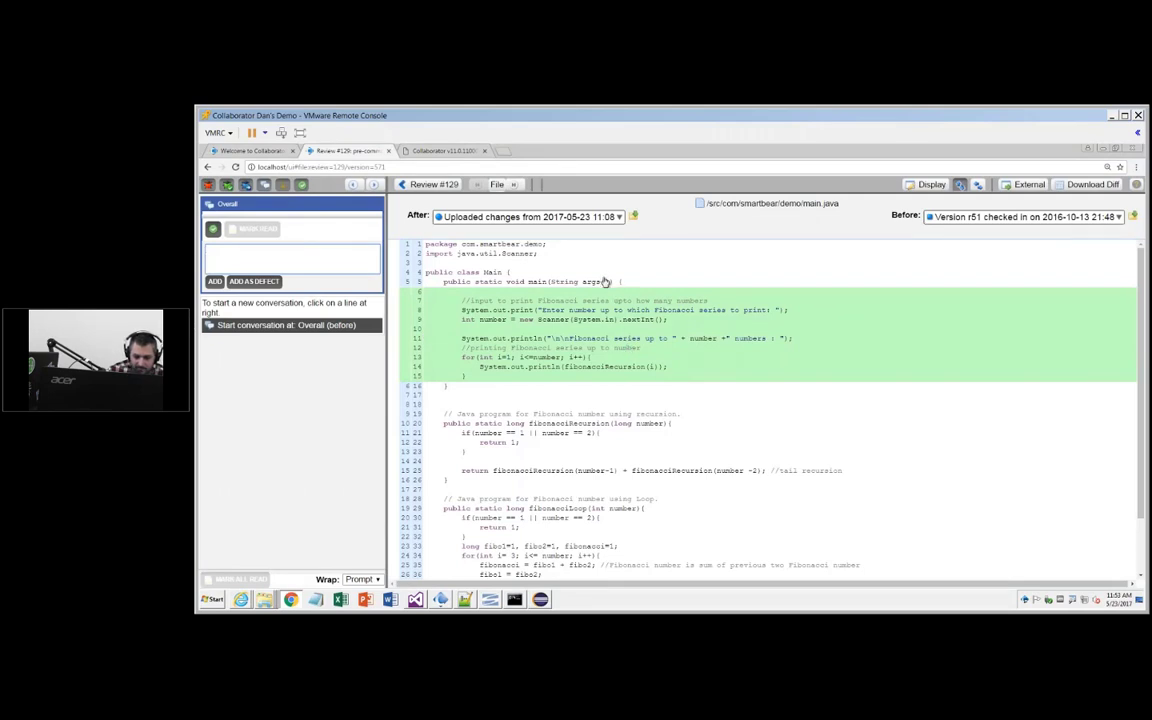
Step: Show the text display options for the main.java comparison, and switch back to the SmartBear Connect 2017 page
{"action": "left_click", "coordinate": [933, 186]}
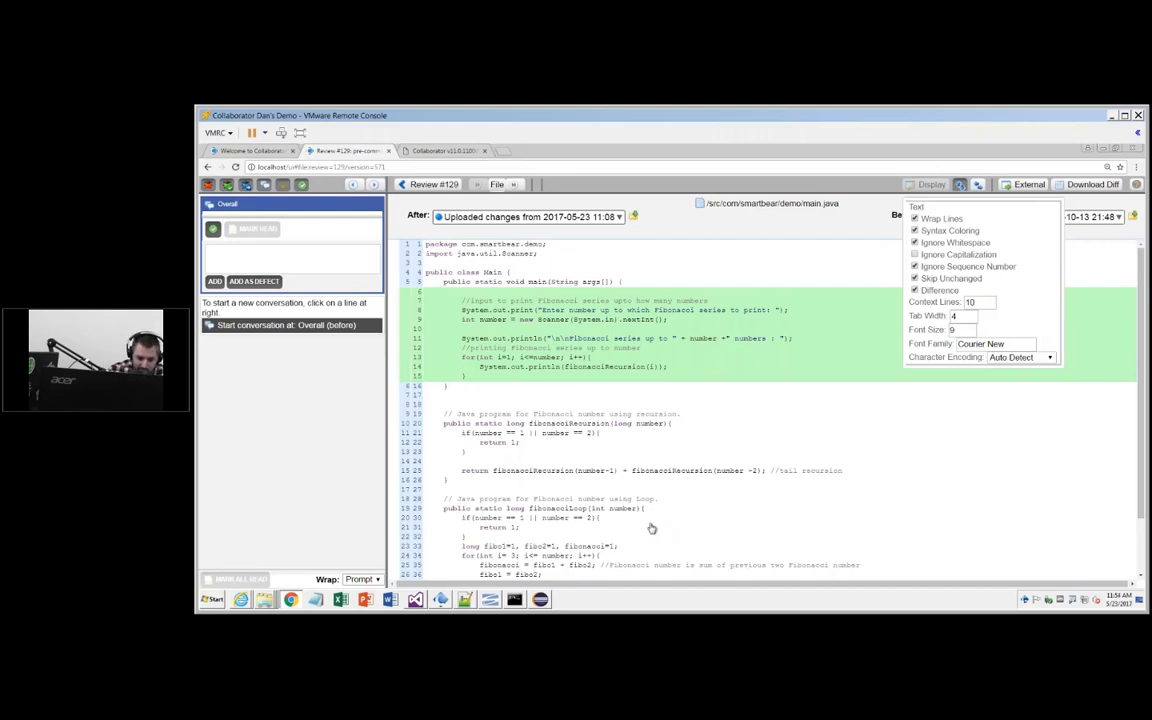
{"action": "key", "text": "alt+Tab"}
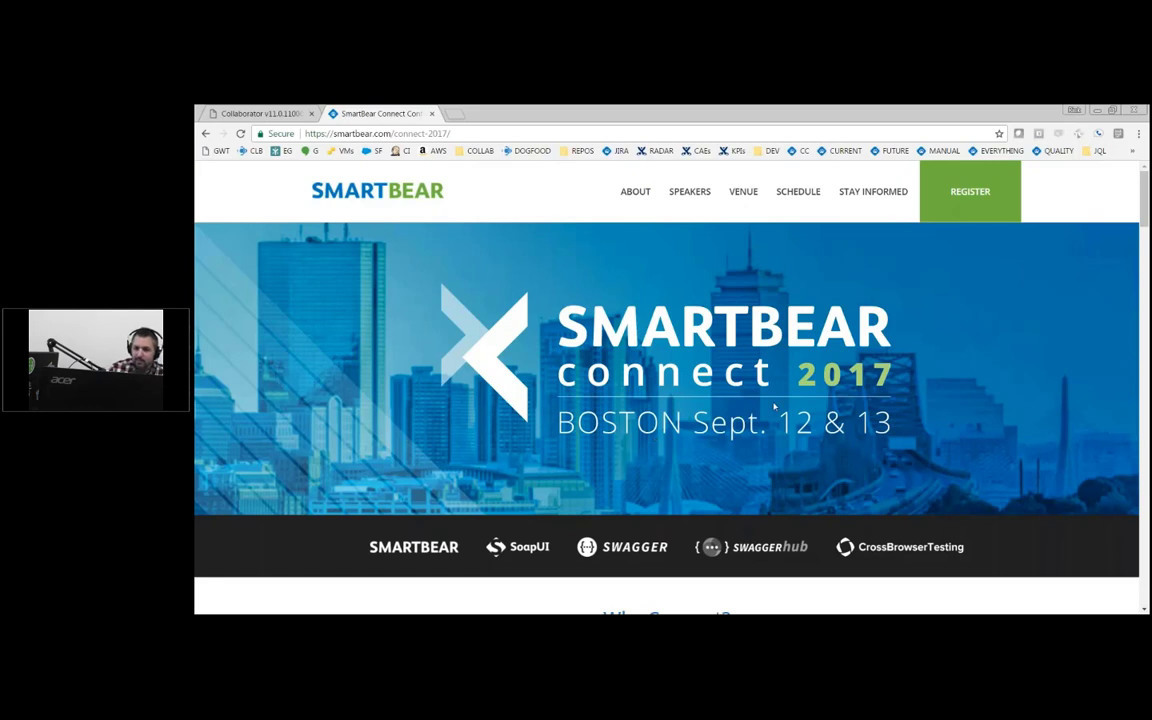